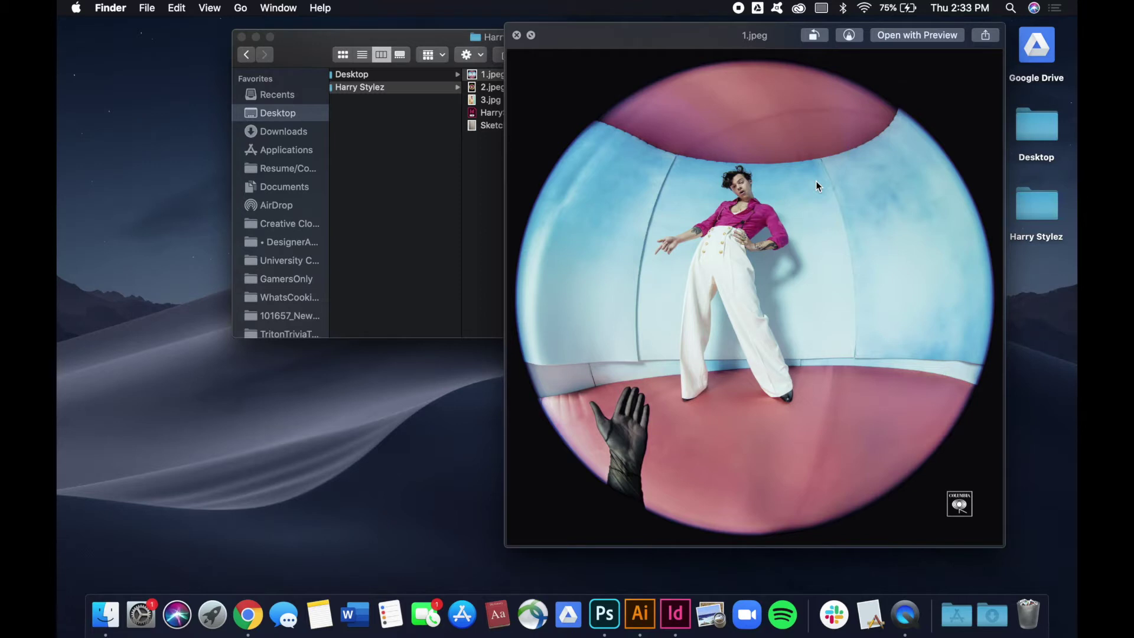
- Open 1.jpeg from Finder in Photoshop and unlock its Background layer
key(space)
drag(561, 81, 607, 614)
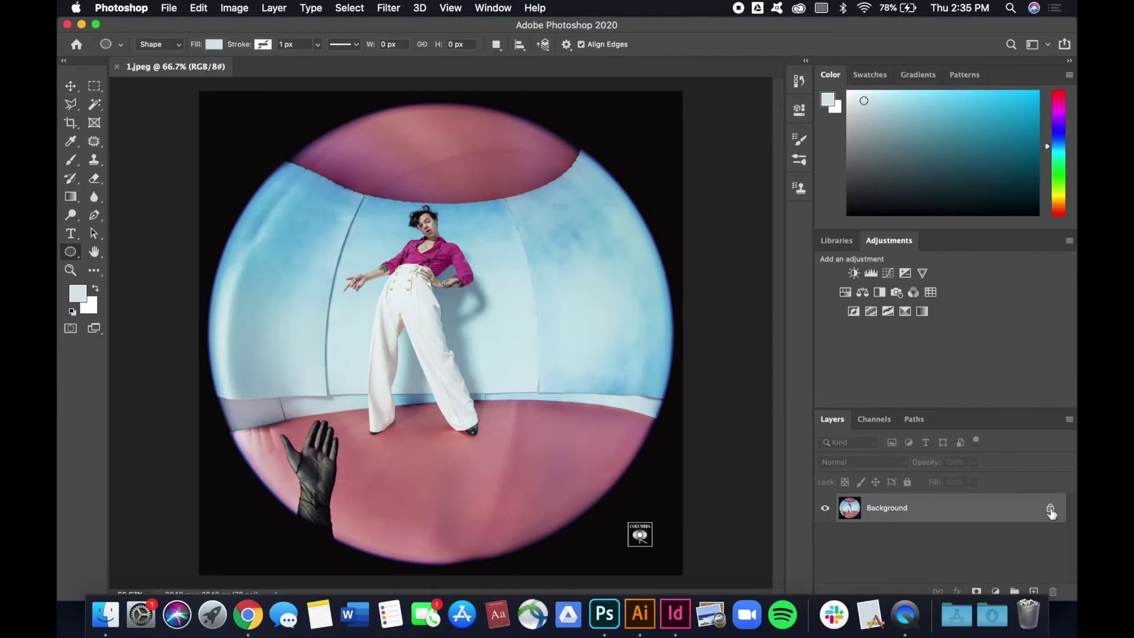
click(1051, 509)
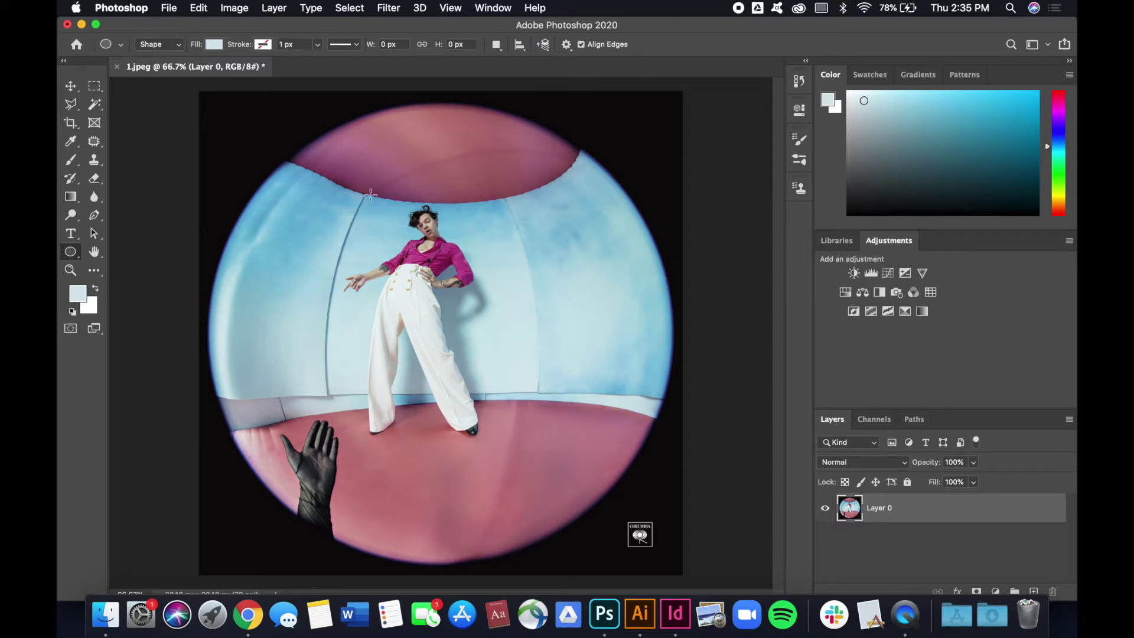
- Draw a light blue circle nearly as large as the round photo and centre it horizontally and vertically on the canvas
drag(200, 98, 675, 542)
click(762, 108)
key(v)
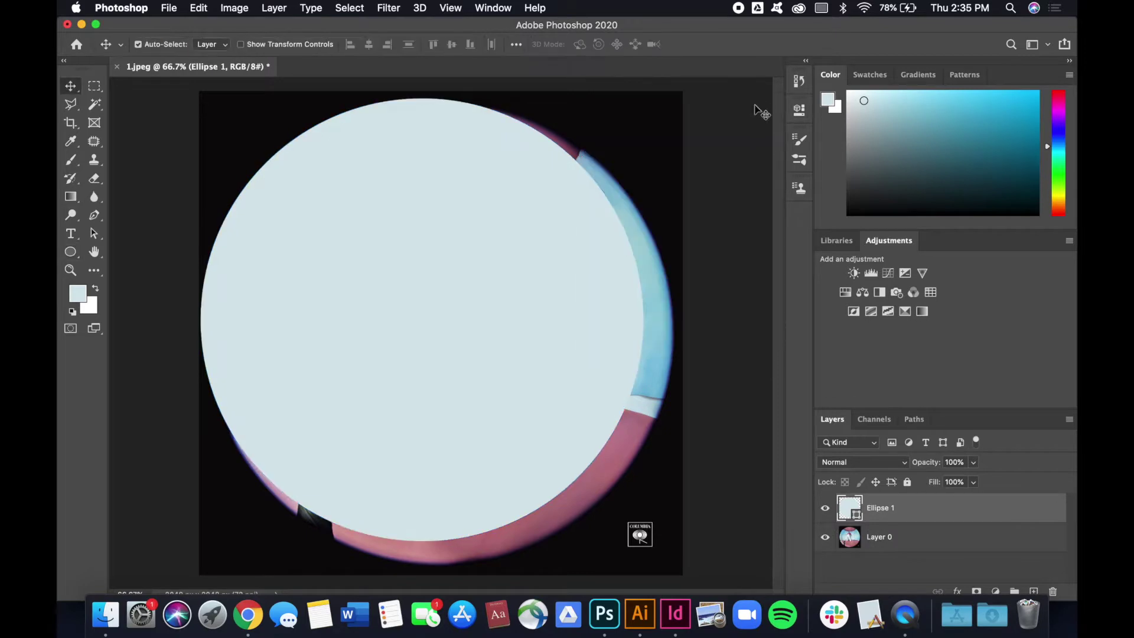
key(super+a)
click(371, 45)
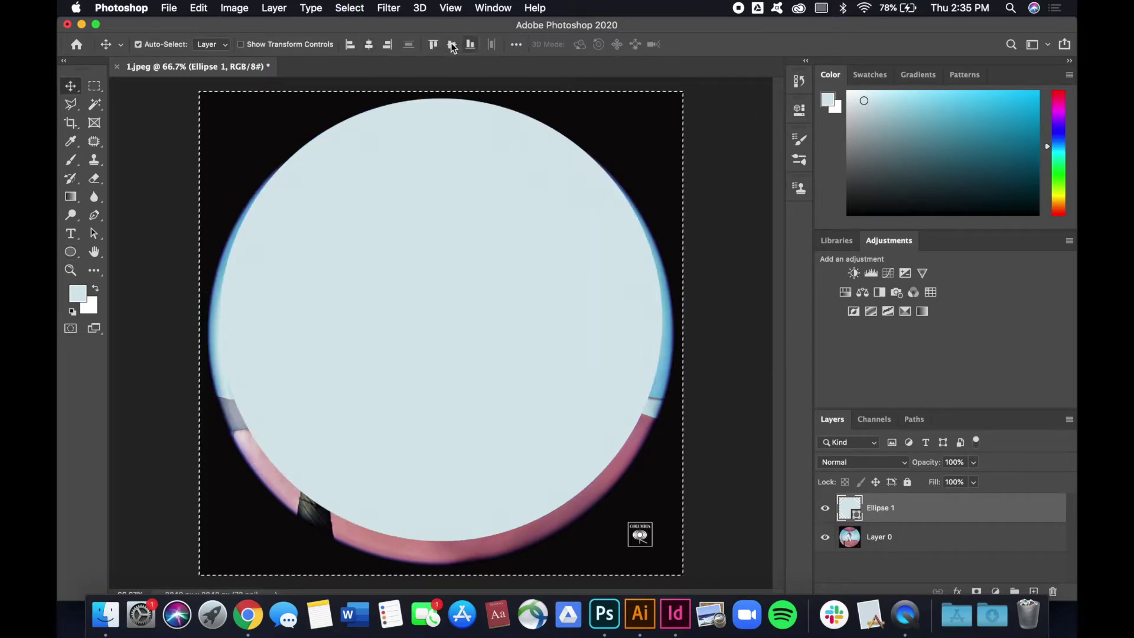
click(452, 45)
key(super+d)
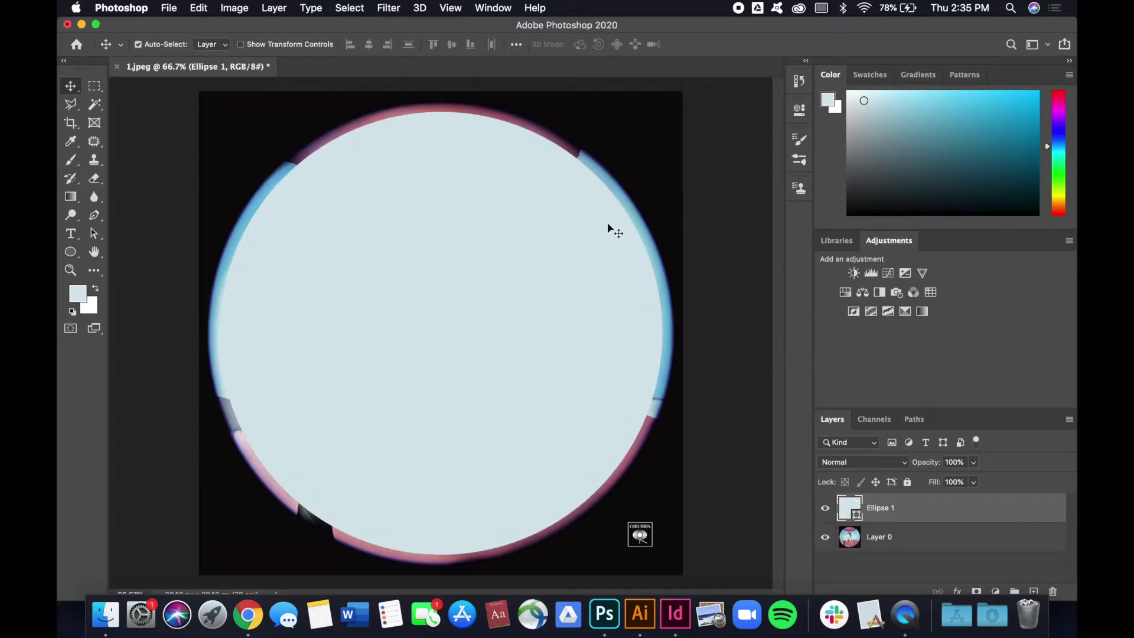
- Scale the circle proportionally from its centre to about 101.62% so it nearly fills the round photo
key(super+plus)
scroll(680, 379, up, 1)
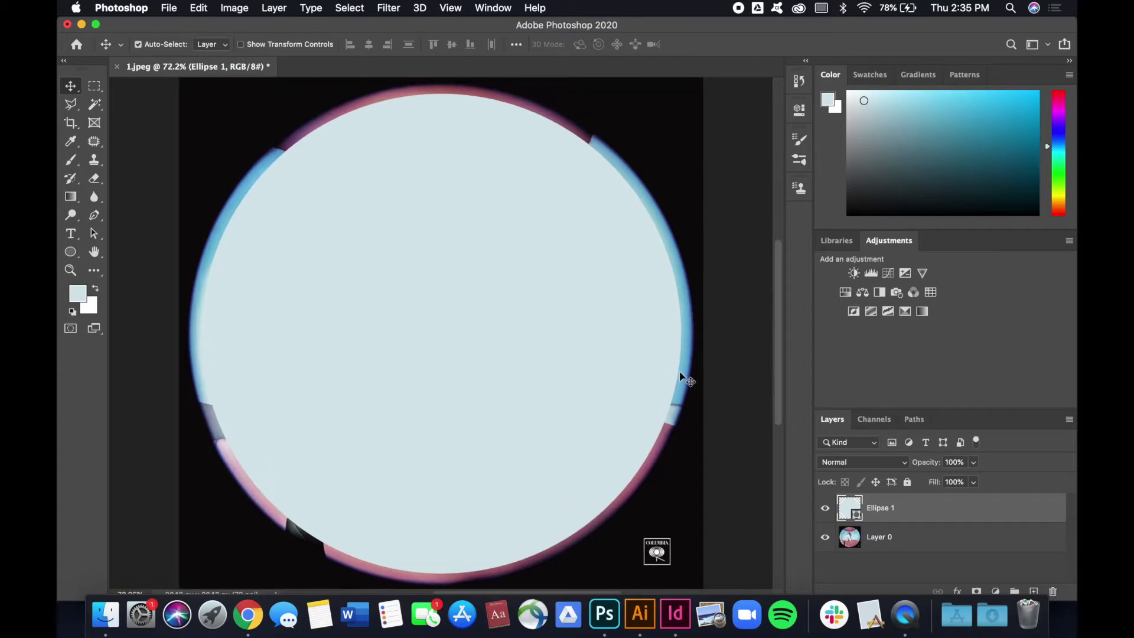
key(super+t)
drag(681, 333, 686, 335)
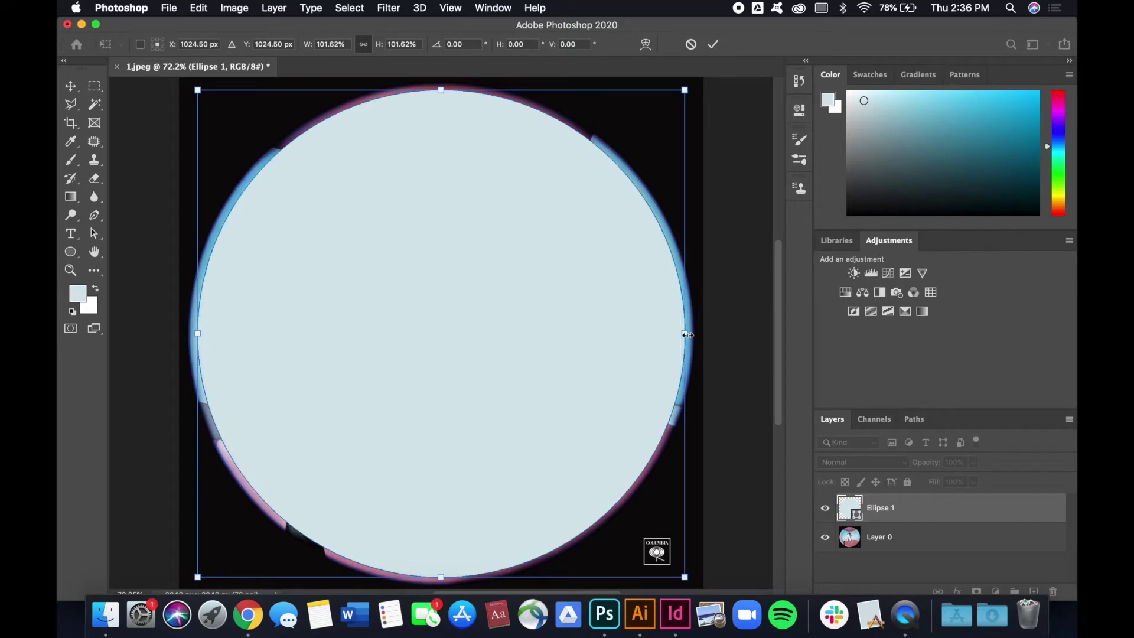
key(Return)
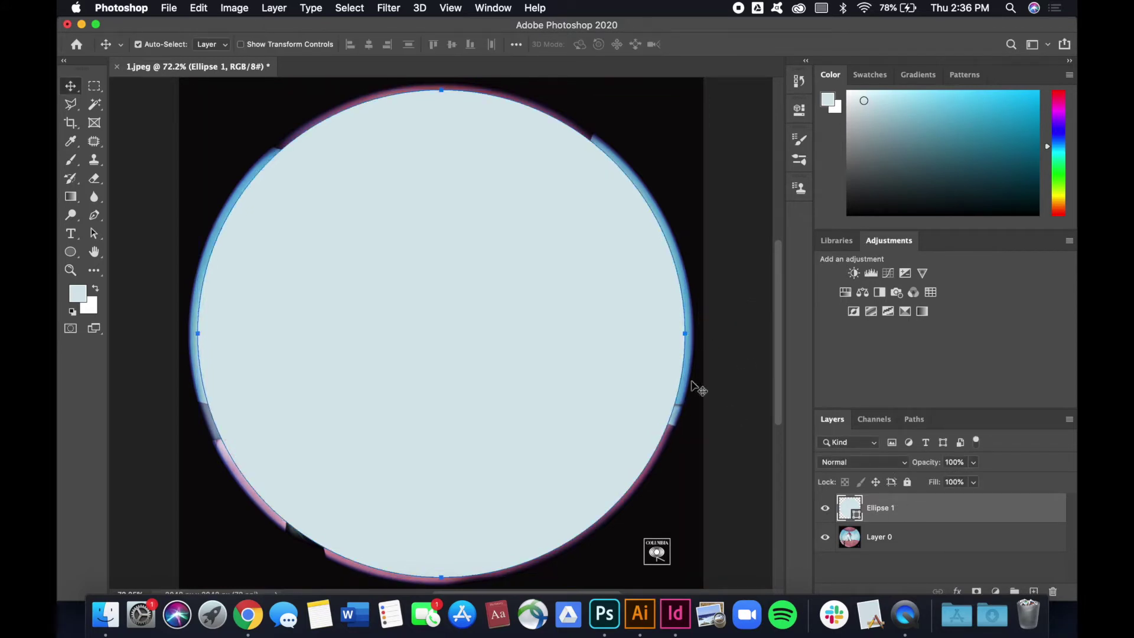
- Rasterize the Ellipse 1 layer and select its filled circle with the Magic Wand
key(w)
right_click(838, 515)
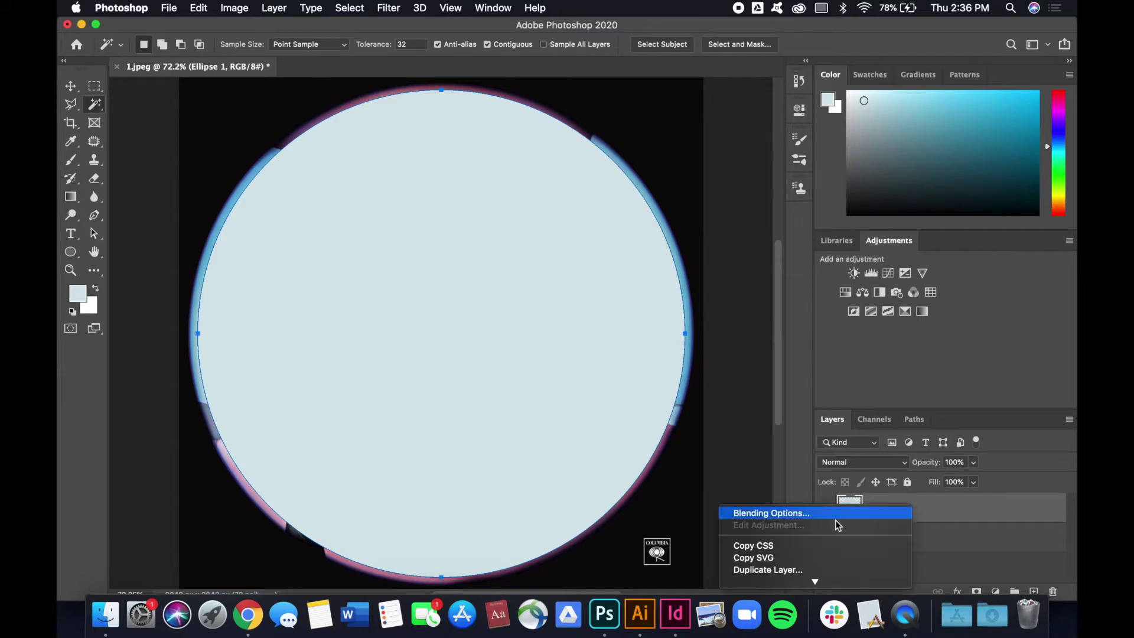
scroll(836, 520, down, 5)
click(813, 471)
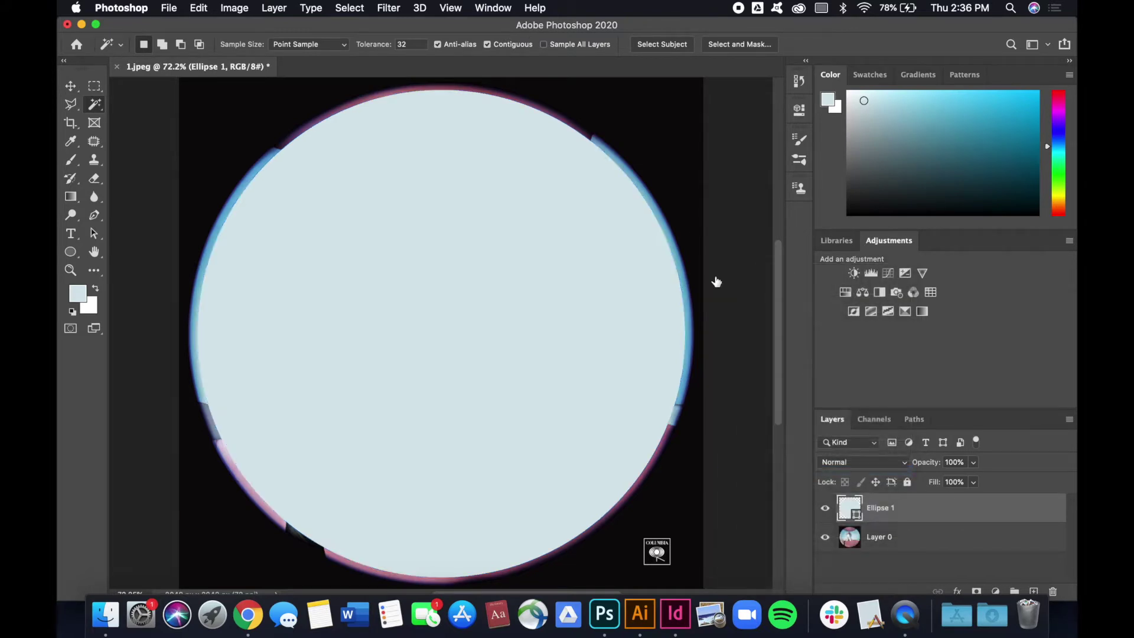
click(608, 195)
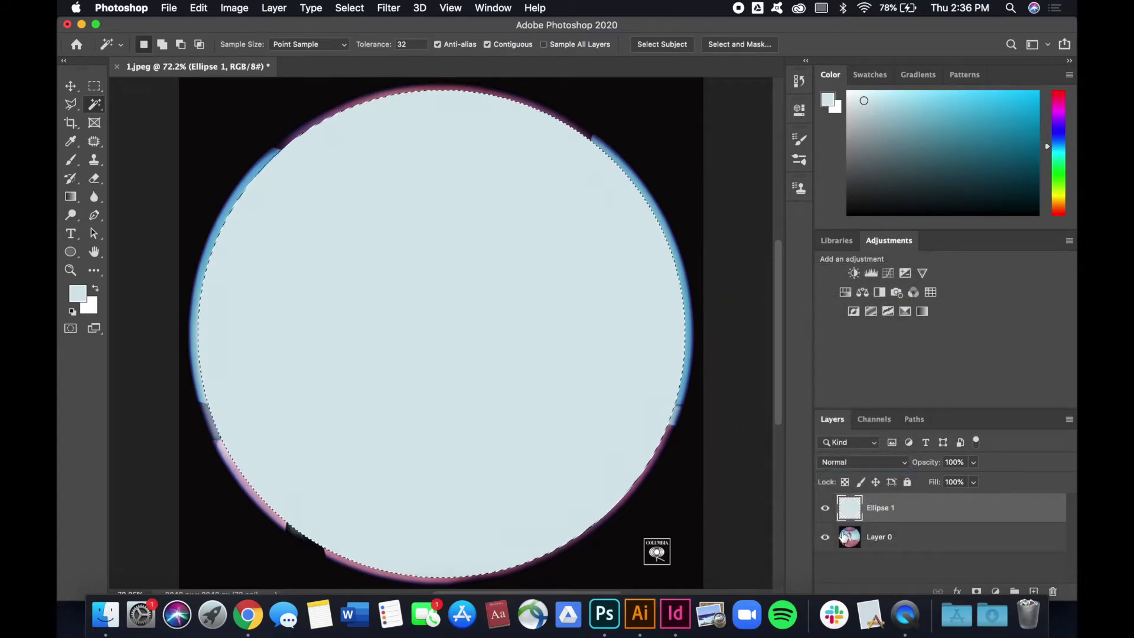
- Hide Ellipse 1 and mask Layer 0 with the circular selection
click(825, 508)
click(880, 537)
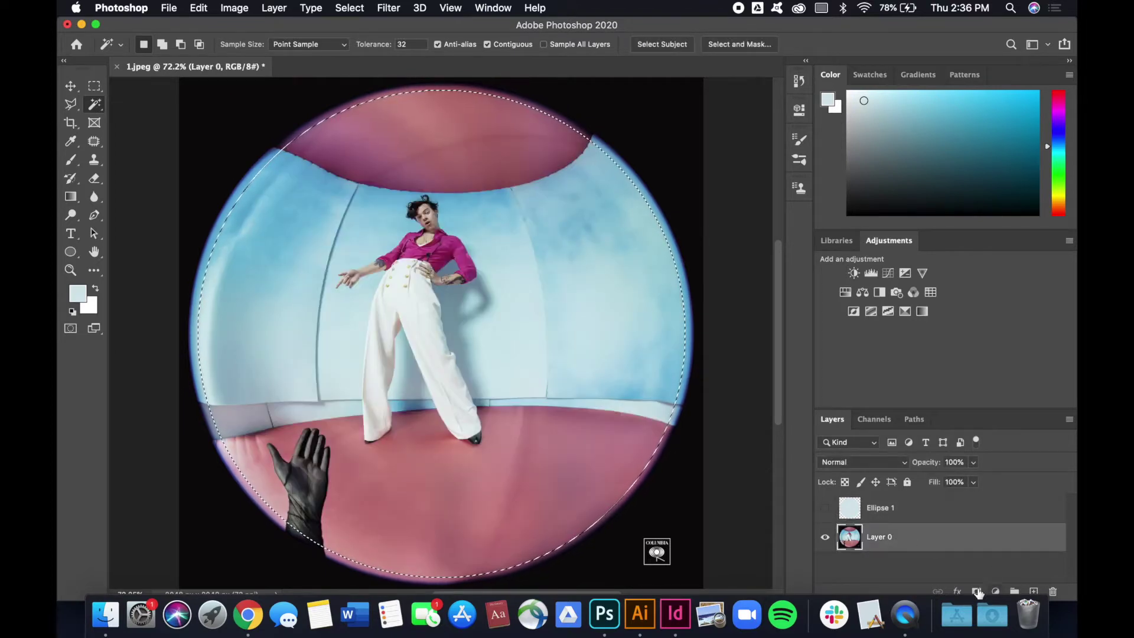
click(977, 591)
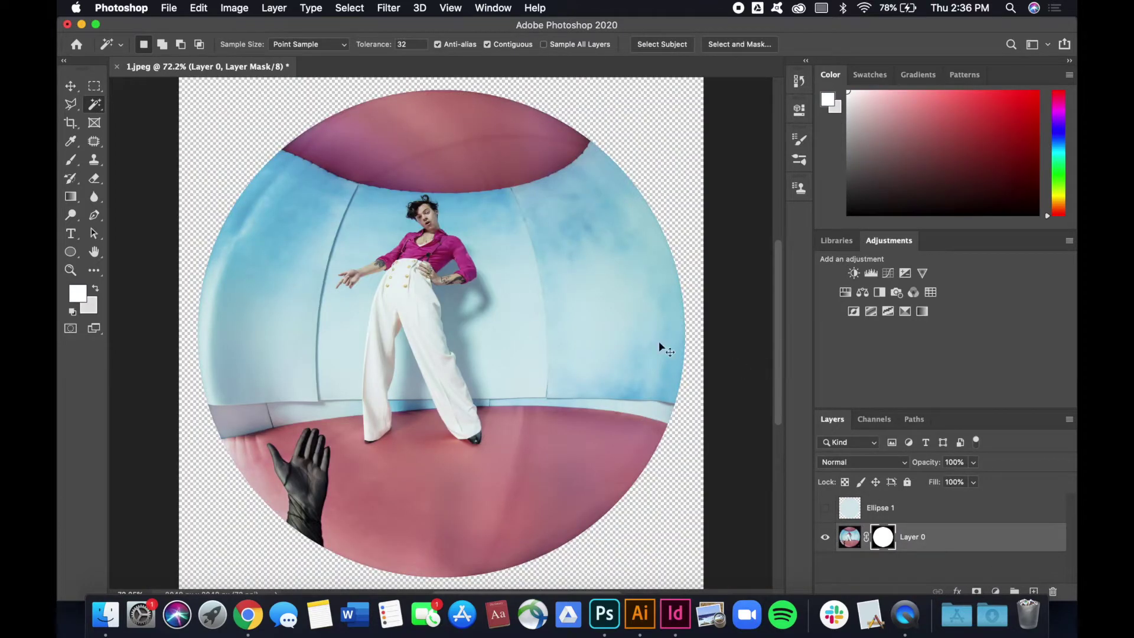
- Add a Curves adjustment layer above the photo, slightly raising the highlights and lowering the shadows
scroll(659, 344, down, 1)
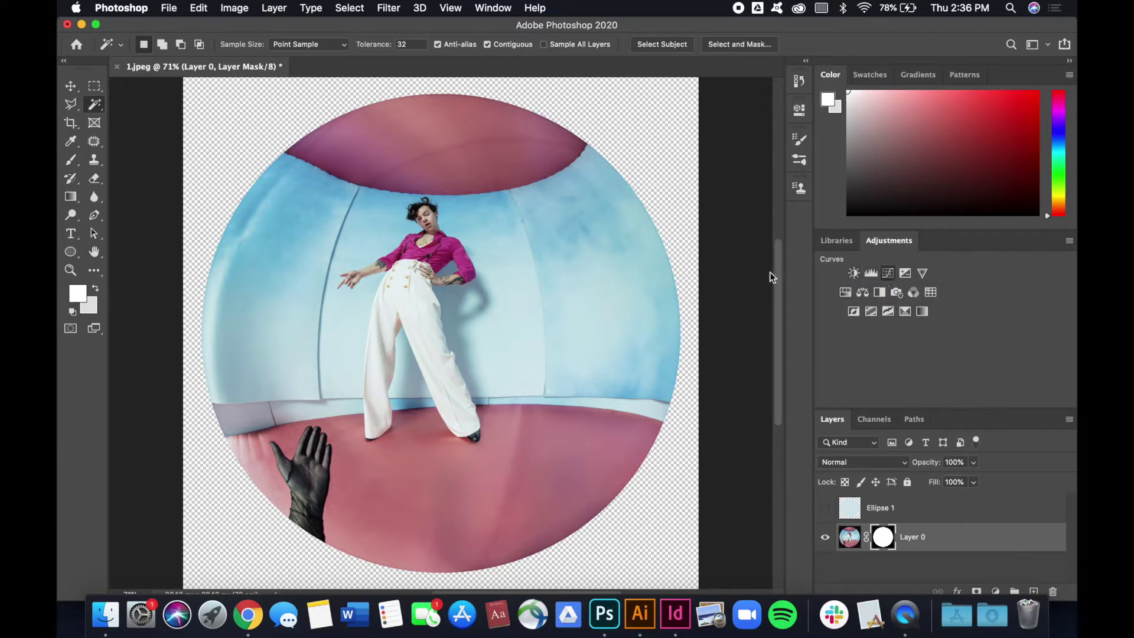
mouse_move(725, 219)
mouse_down()
mouse_move(734, 228)
mouse_move(727, 214)
mouse_up()
mouse_move(667, 277)
mouse_down()
mouse_move(663, 294)
mouse_move(667, 281)
mouse_up()
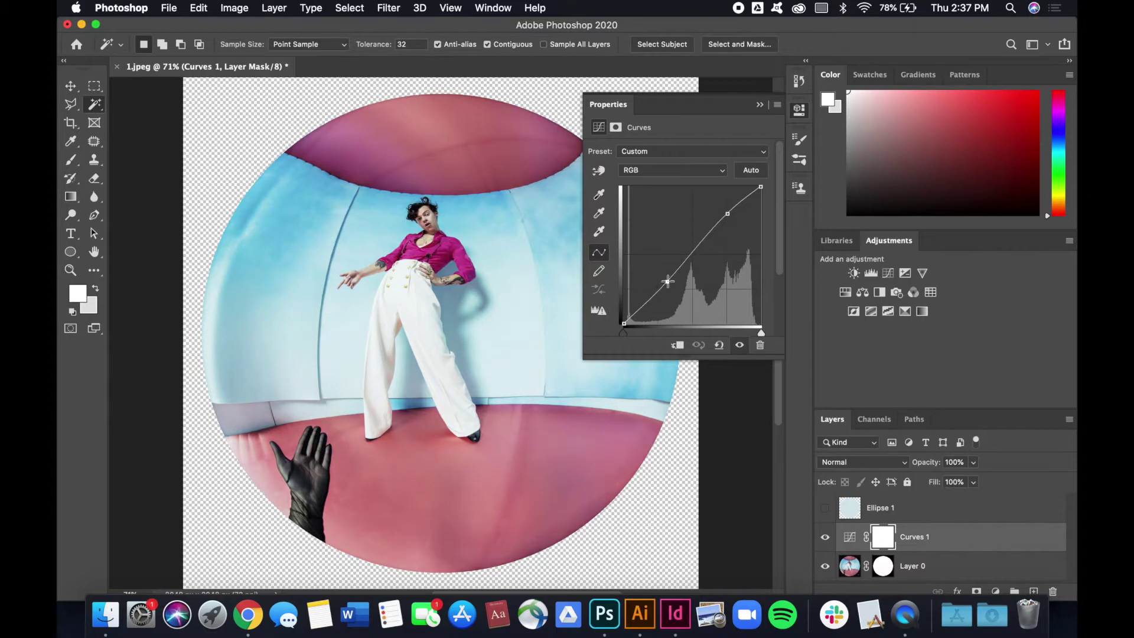
- Add a Brightness/Contrast adjustment layer with brightness 1 and contrast -18
click(853, 272)
drag(679, 218, 679, 189)
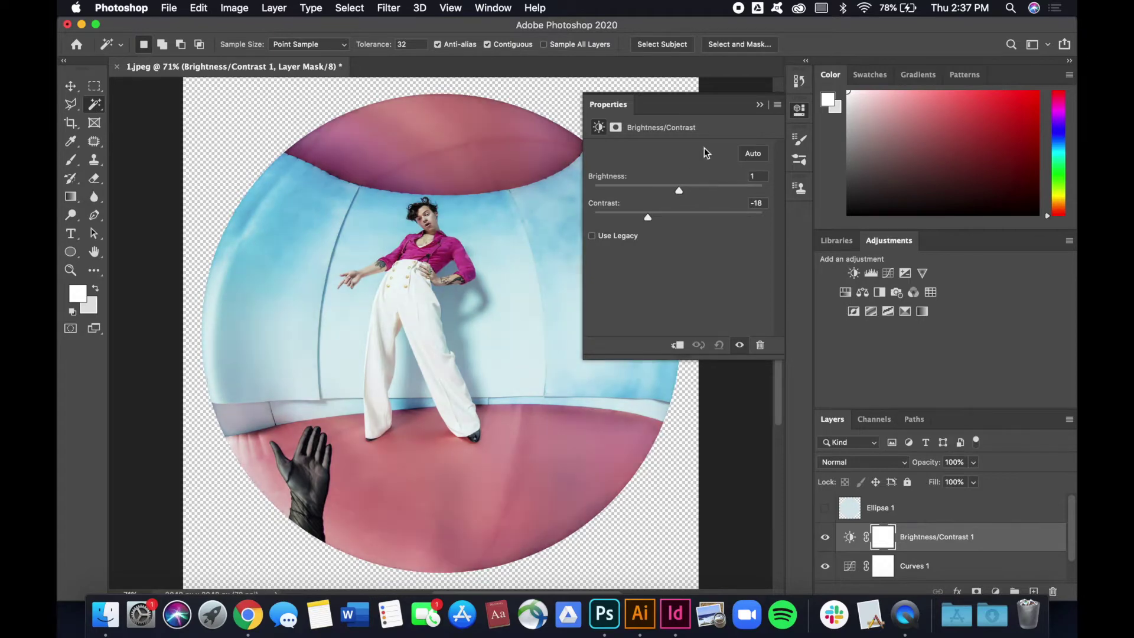
click(761, 106)
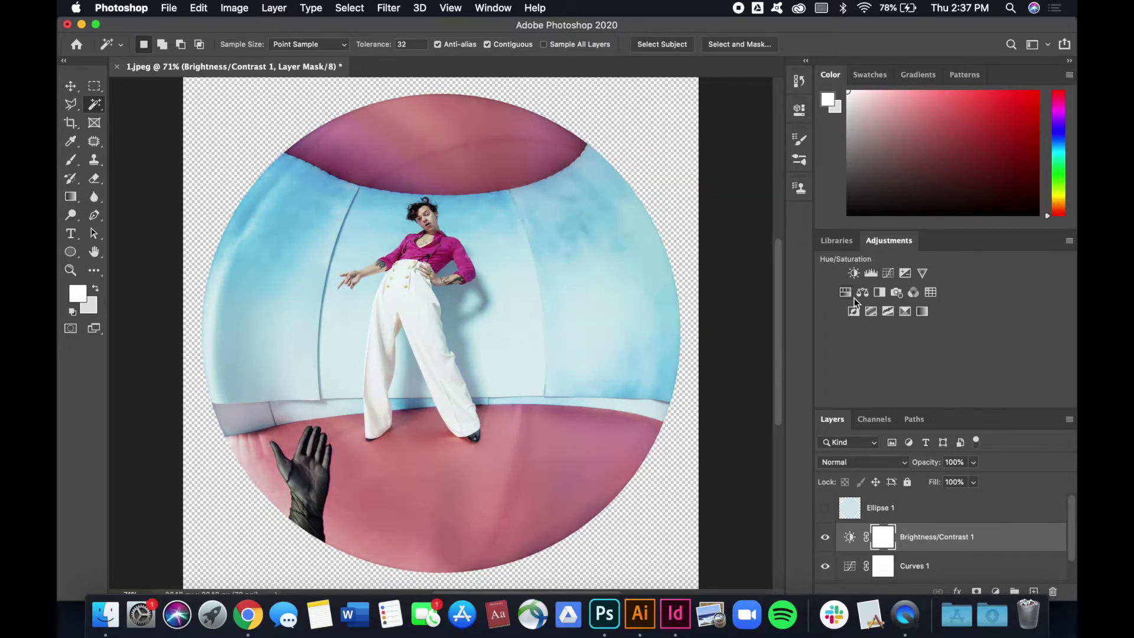
- Add a Hue/Saturation adjustment layer, trying hue +147, saturation +12 and lightness +3 and undoing those changes
click(846, 294)
drag(678, 232, 689, 227)
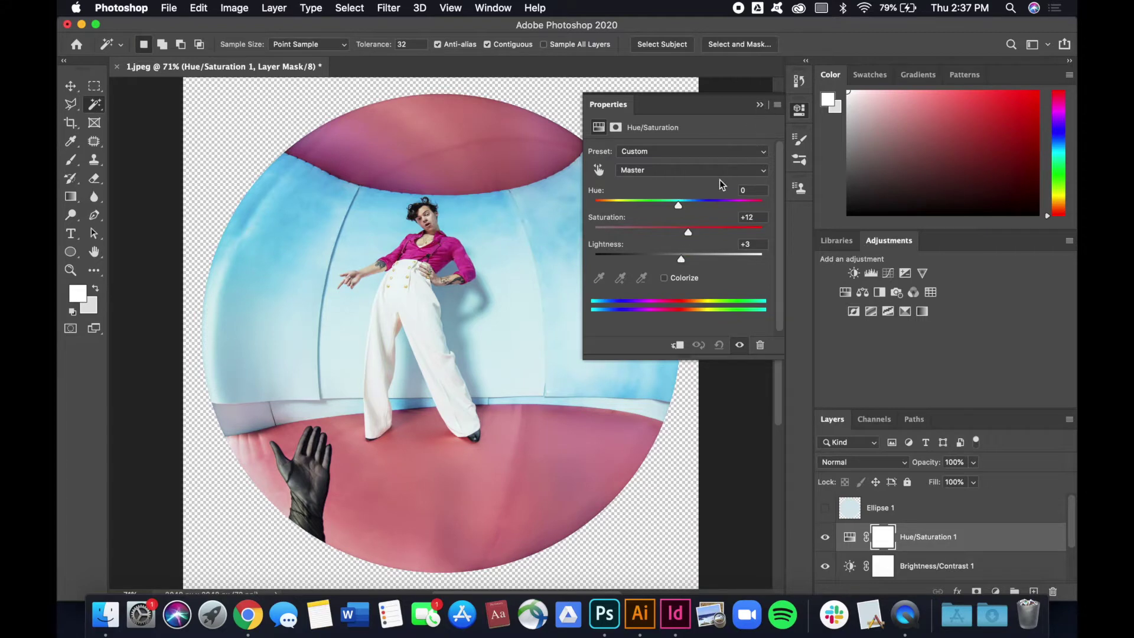
drag(679, 206, 752, 206)
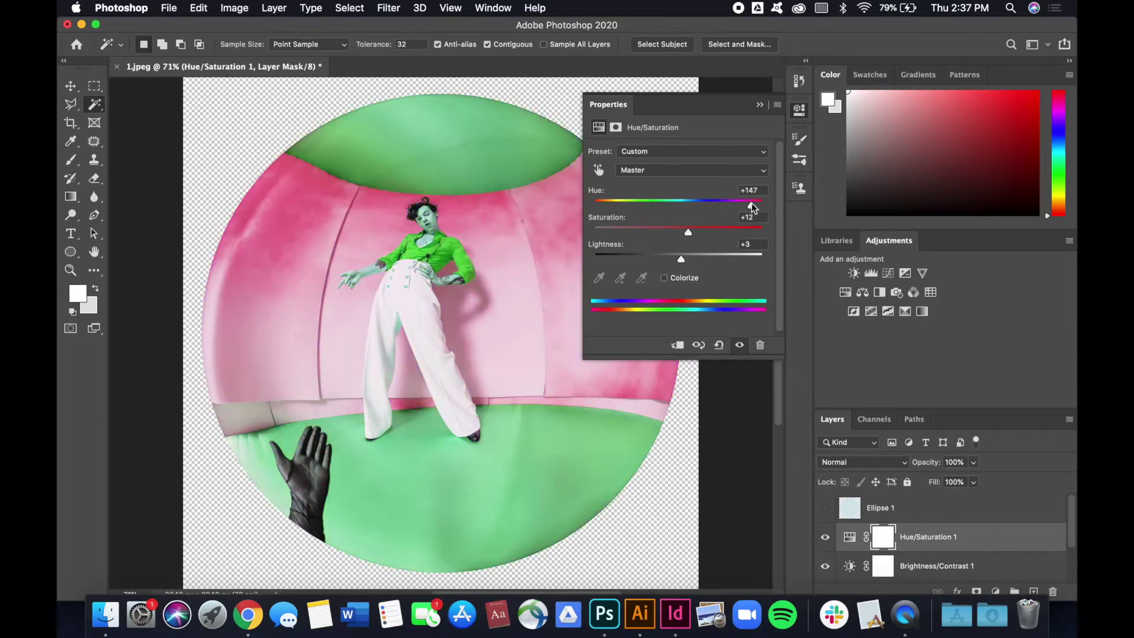
key(super+z)
key(super+z)
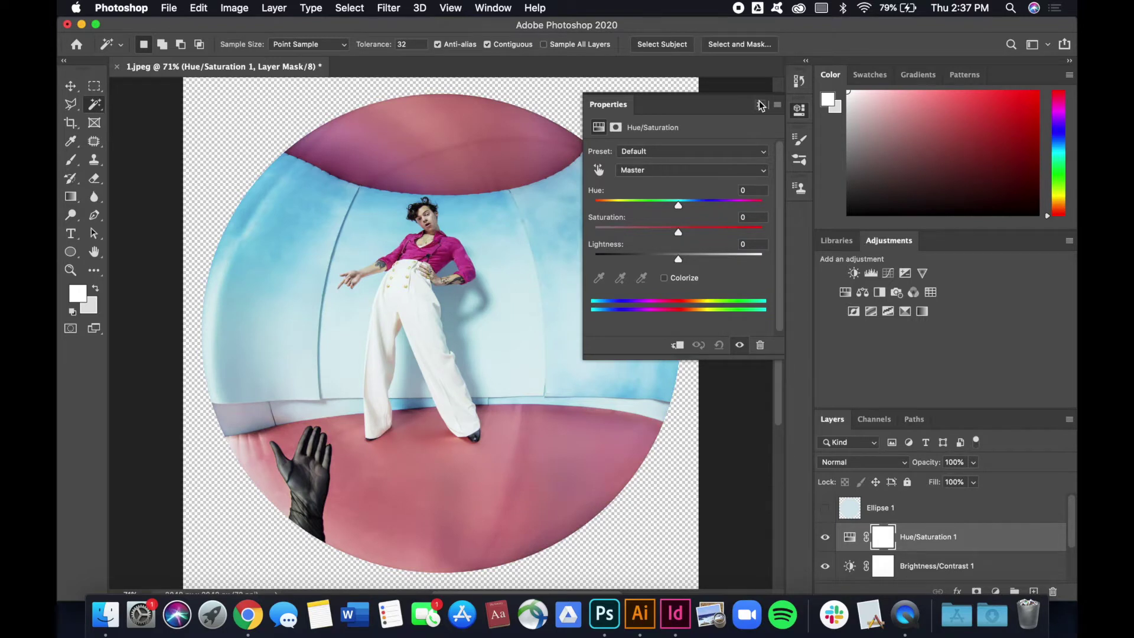
click(760, 104)
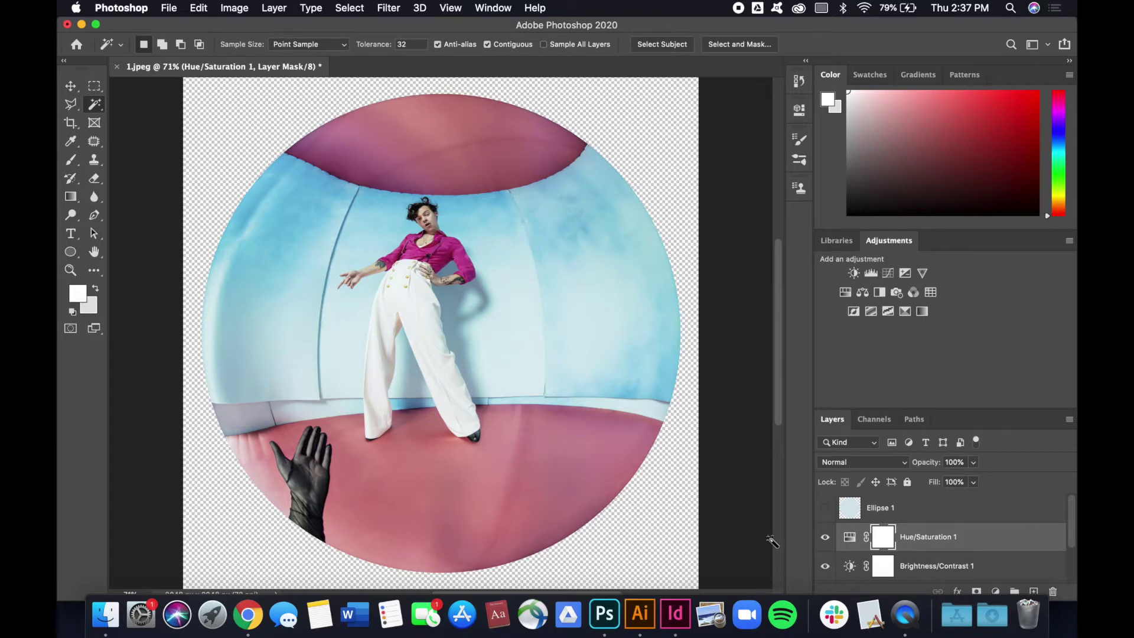
- Switch to Illustrator and create an 11 x 17 in Tabloid document named HarryStyles Poster, with rulers shown
click(650, 624)
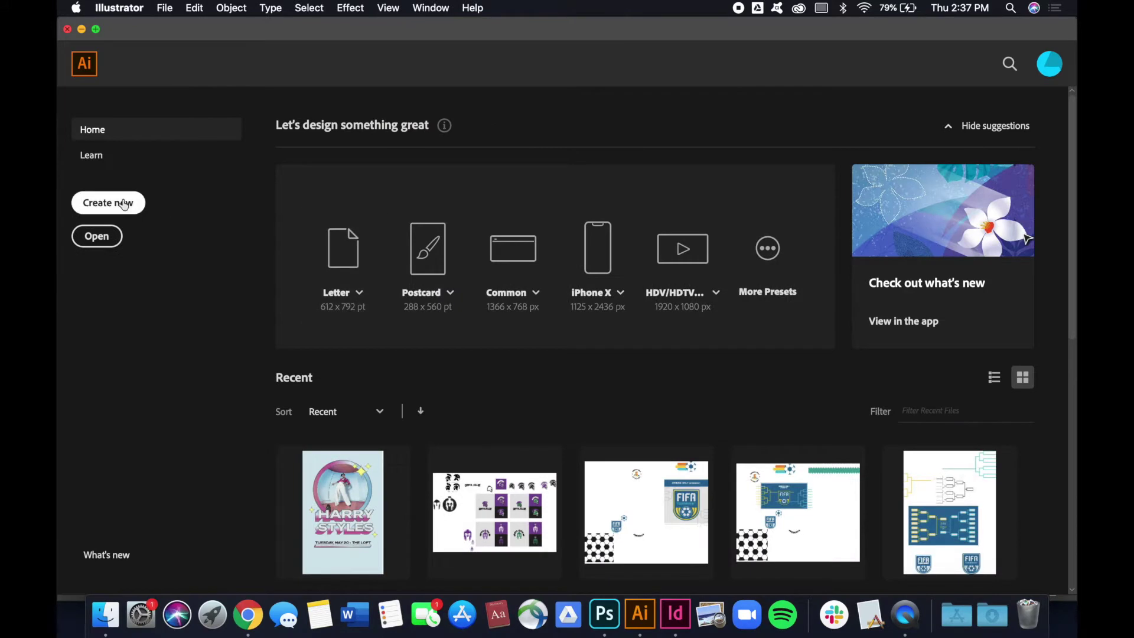
click(123, 204)
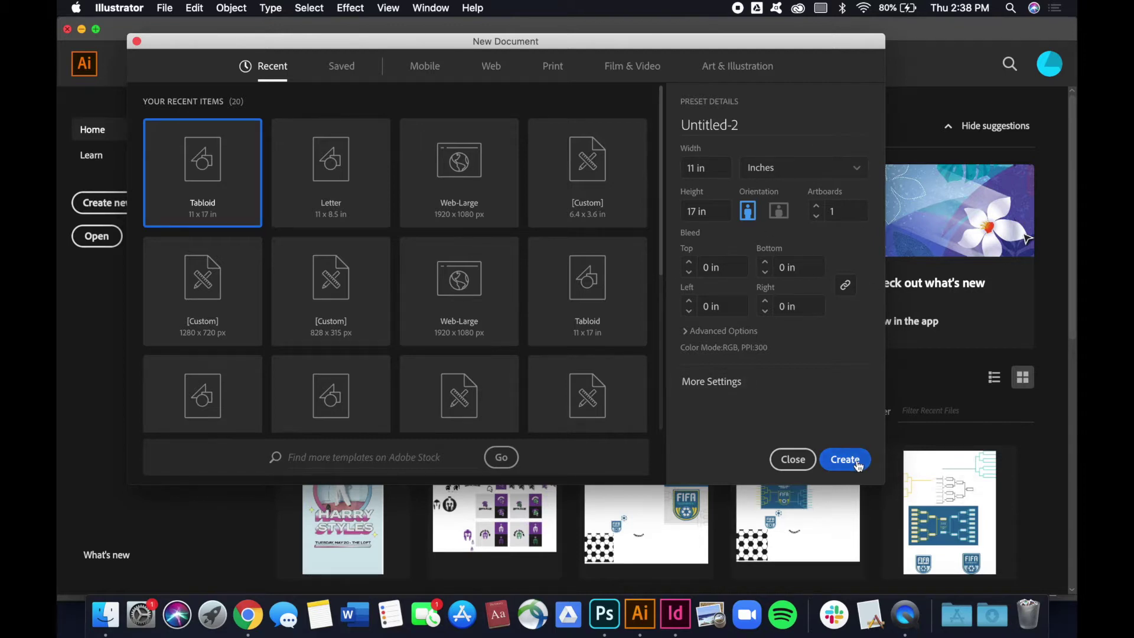
click(740, 126)
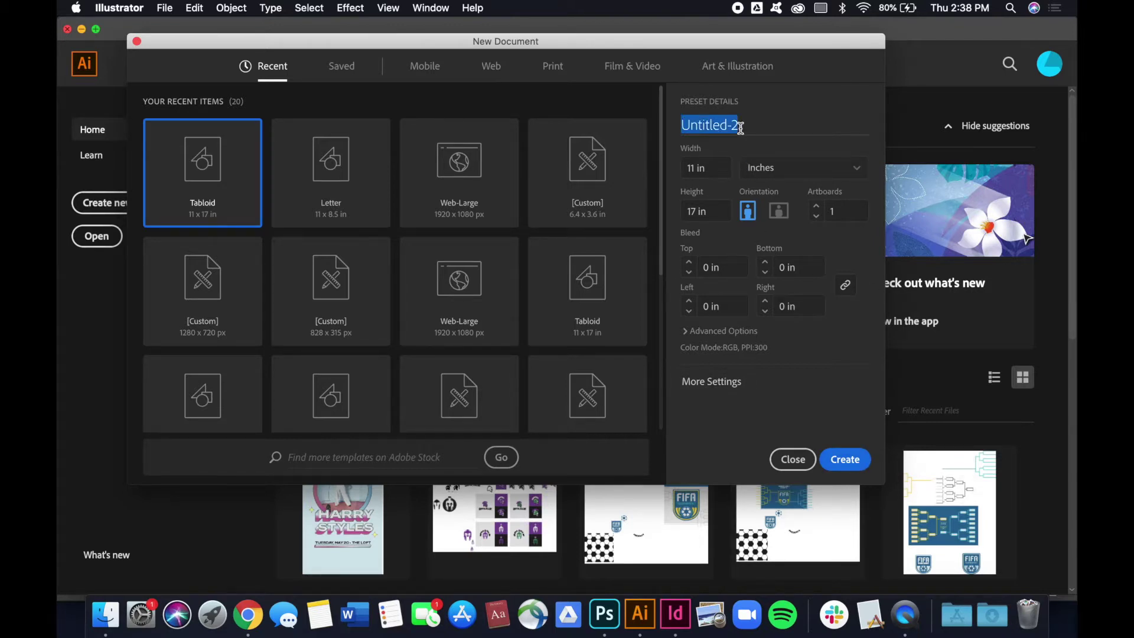
text(HarryStyle)
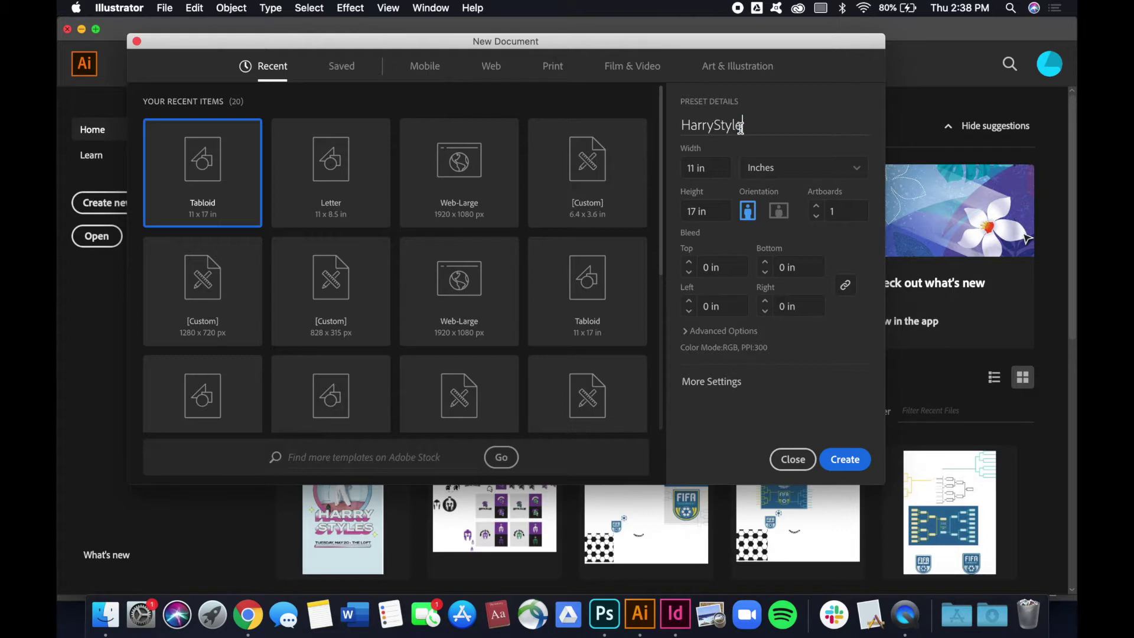
text(s Poster)
key(Return)
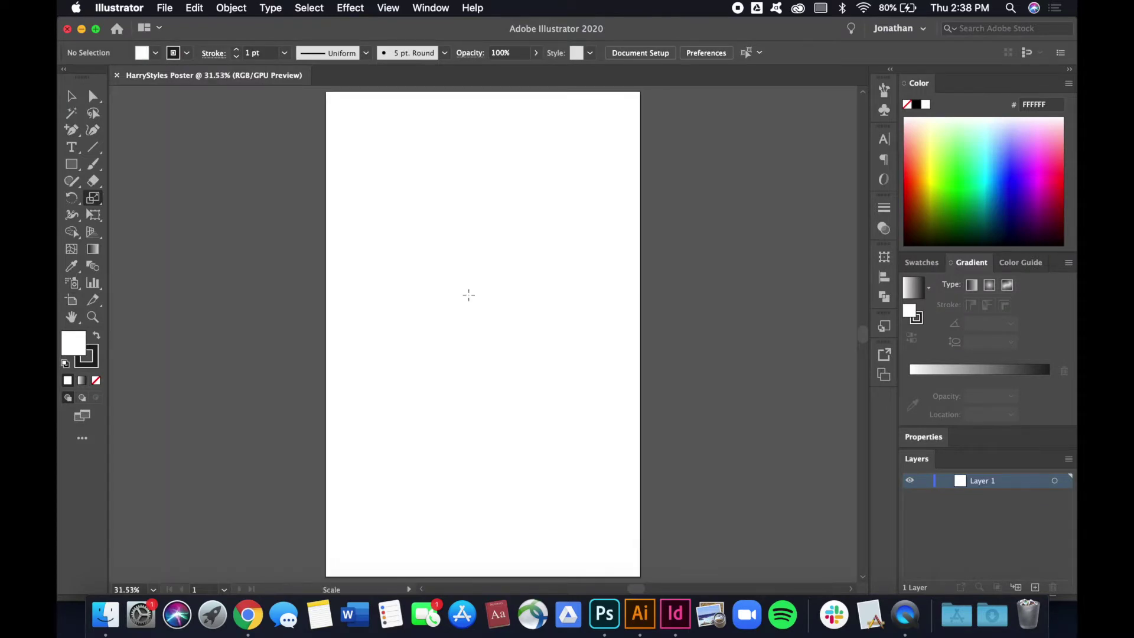
key(super+r)
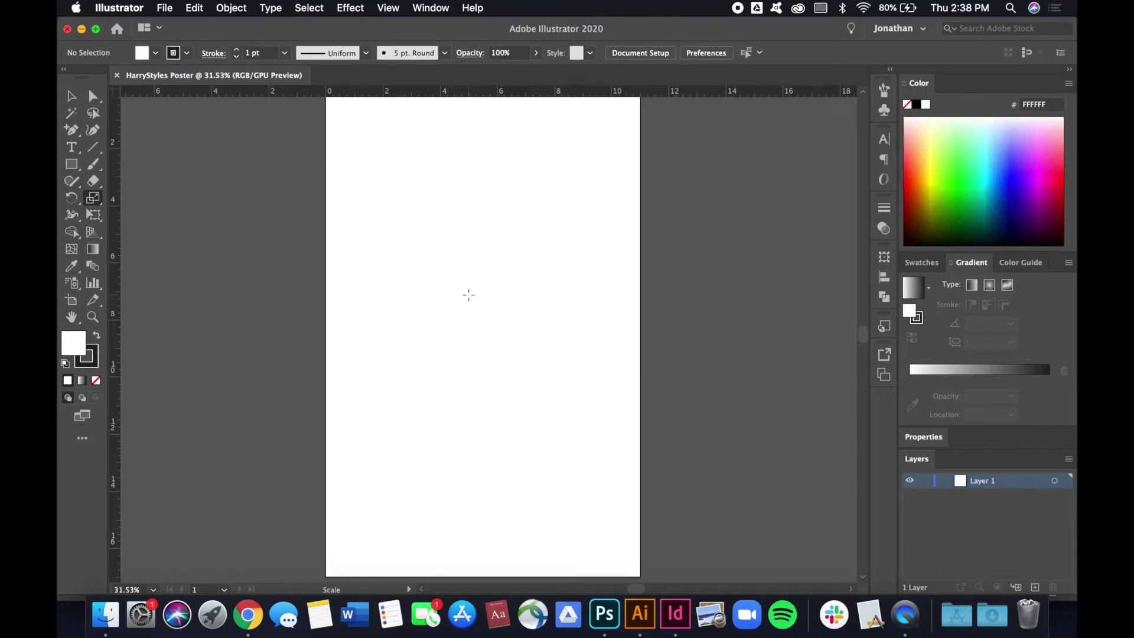
key(super+0)
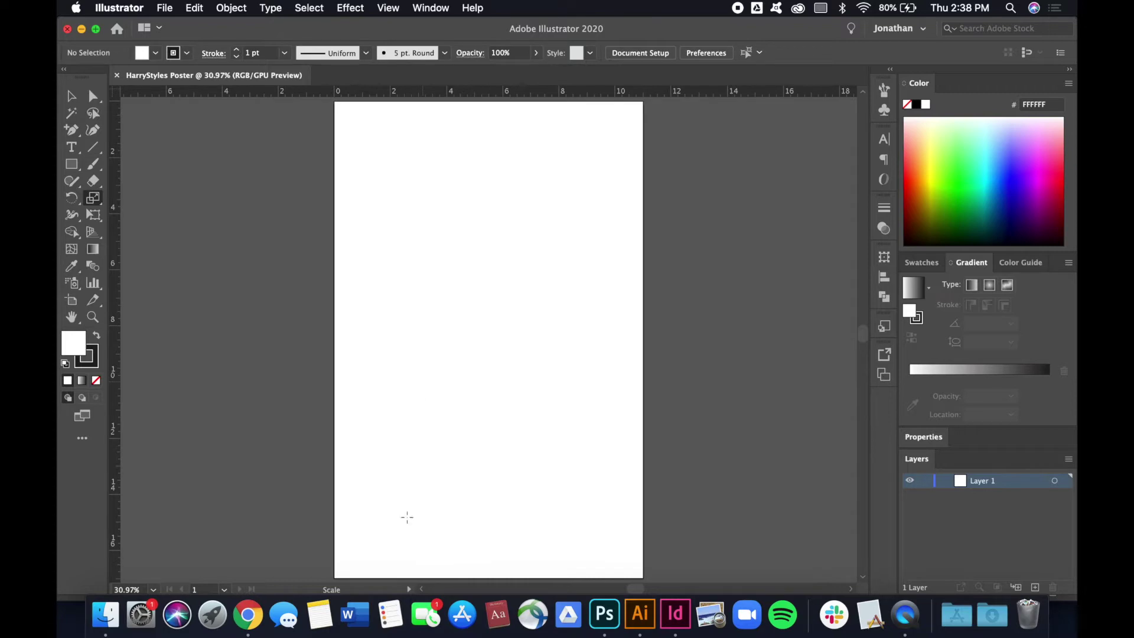
- Switch back to Photoshop, group Layer 0 with its three adjustment layers, and duplicate the group
click(603, 614)
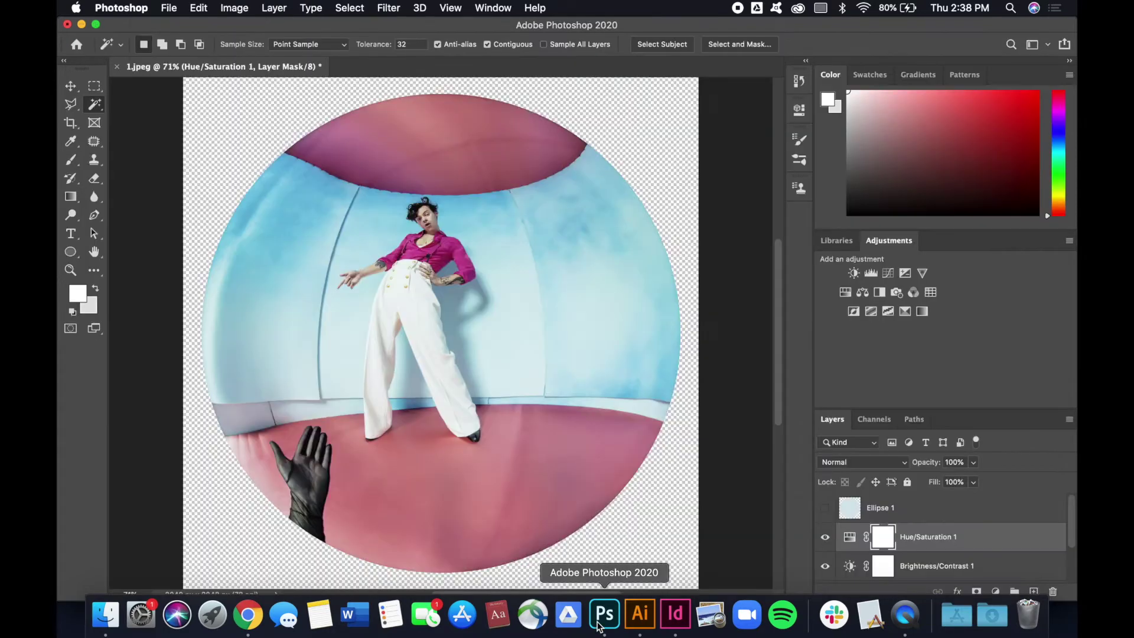
drag(477, 26, 488, 4)
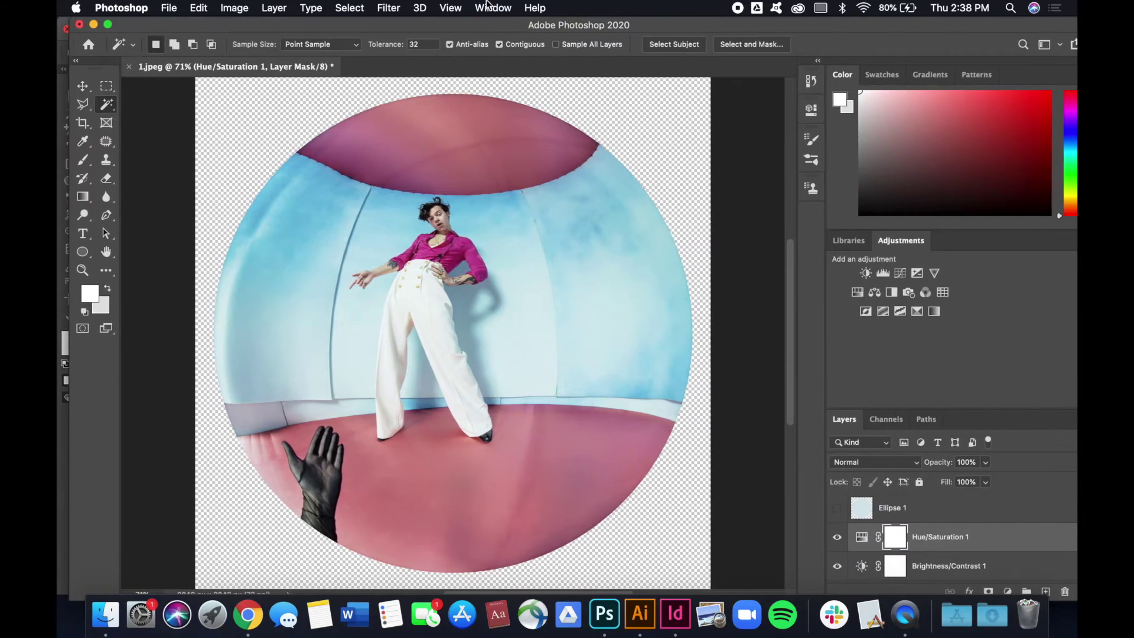
scroll(956, 543, down, 3)
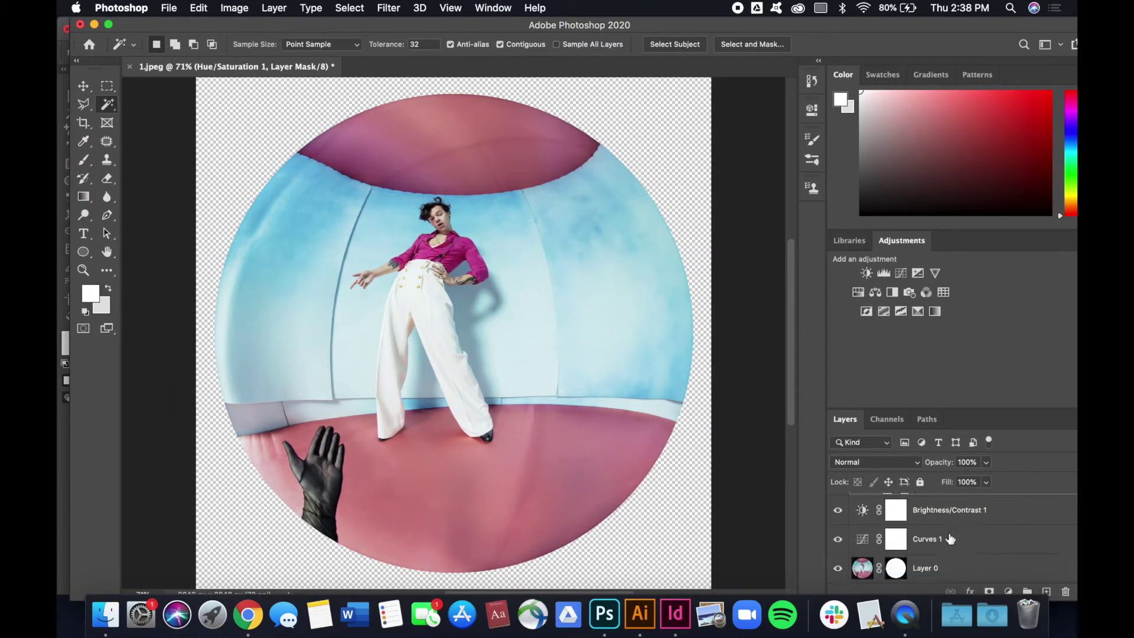
click(951, 536)
scroll(951, 526, up, 2)
click(951, 537)
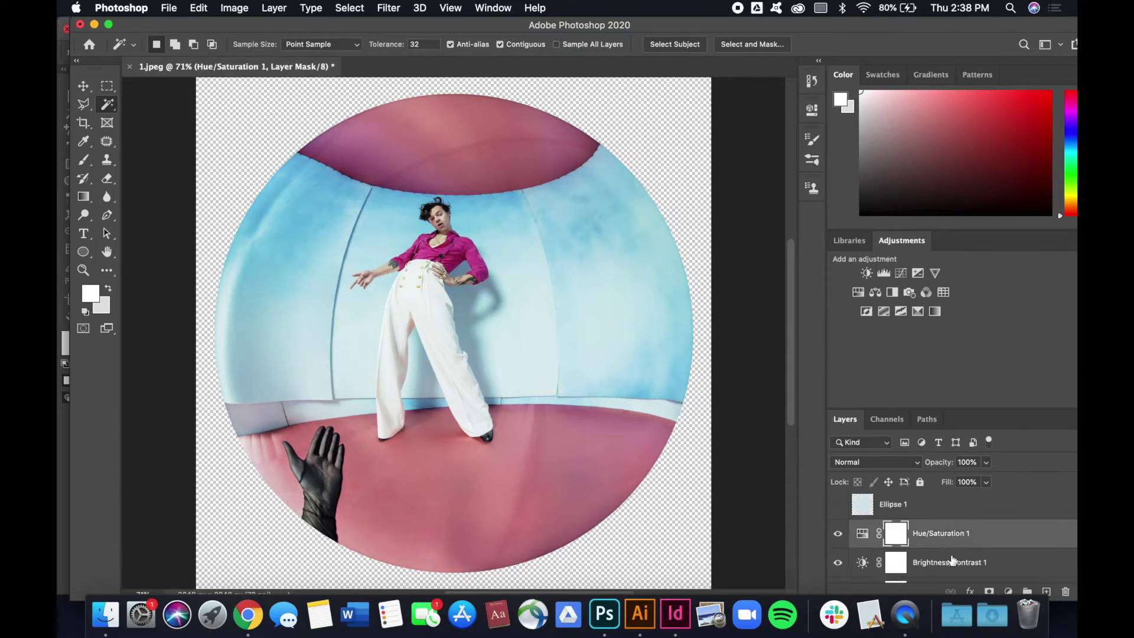
scroll(953, 556, down, 2)
shift+click(947, 572)
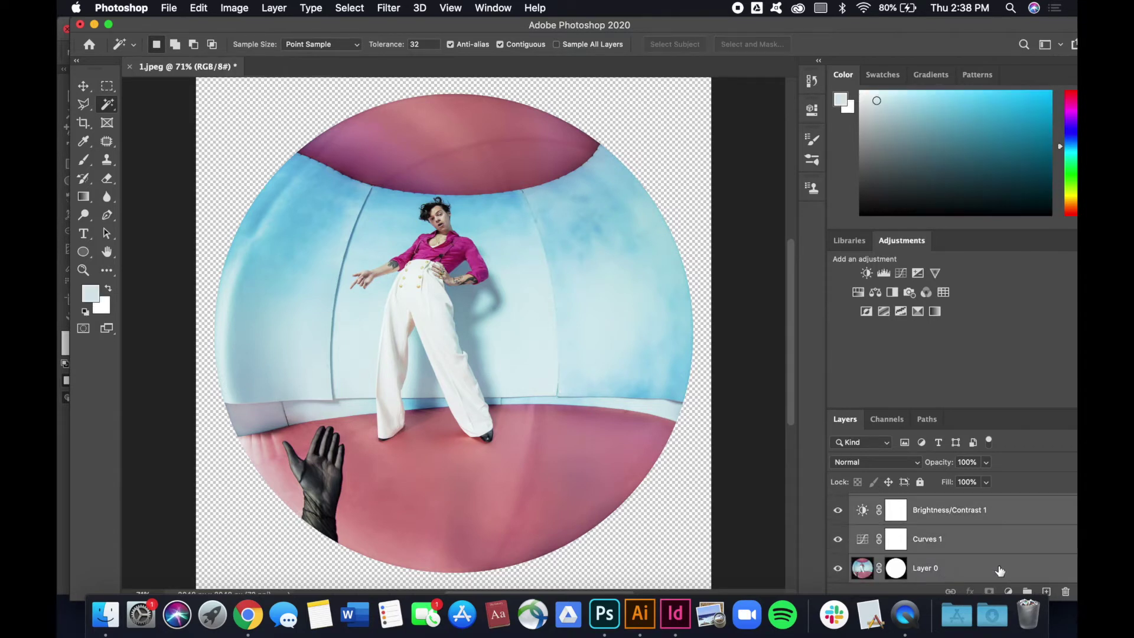
key(super+g)
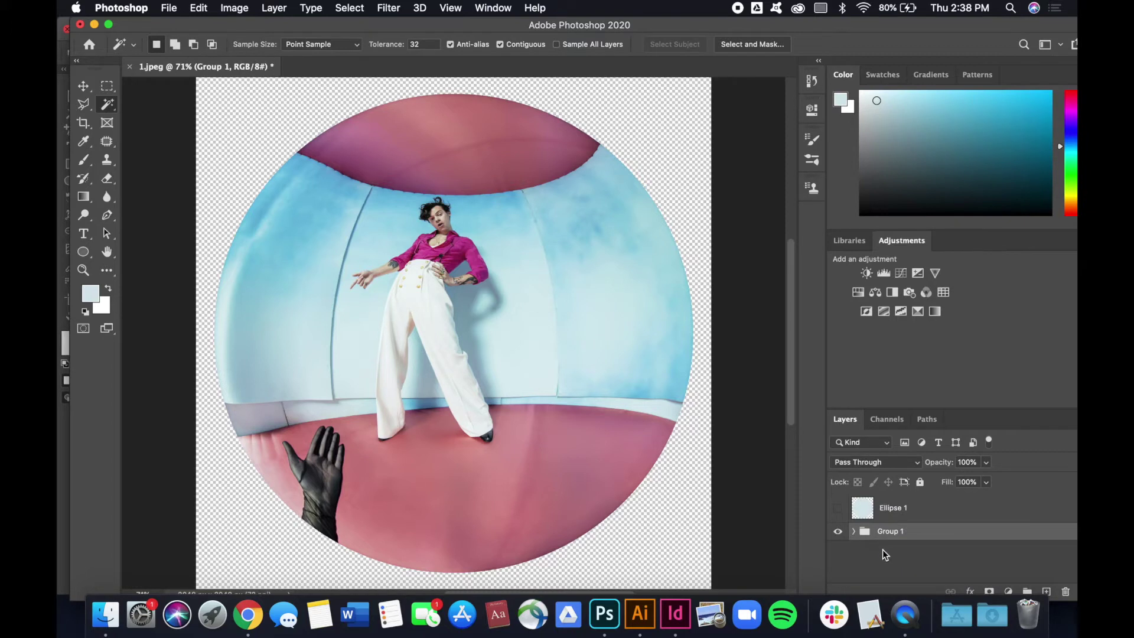
key(super+j)
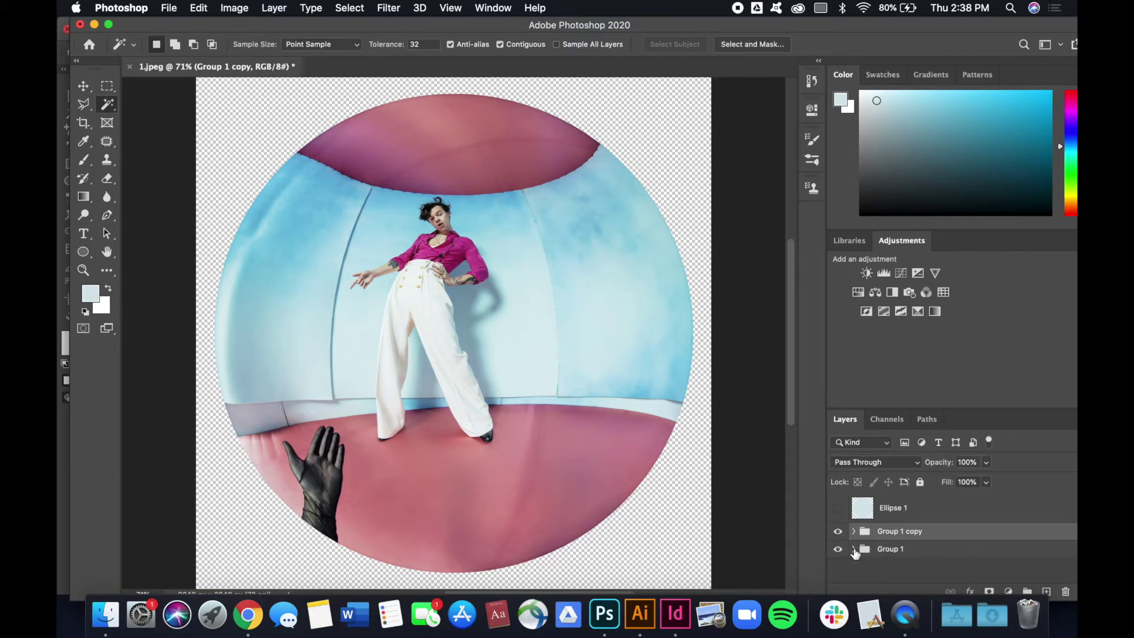
- Merge the duplicated Group 1 copy into a single layer and delete the Ellipse 1 layer
right_click(934, 532)
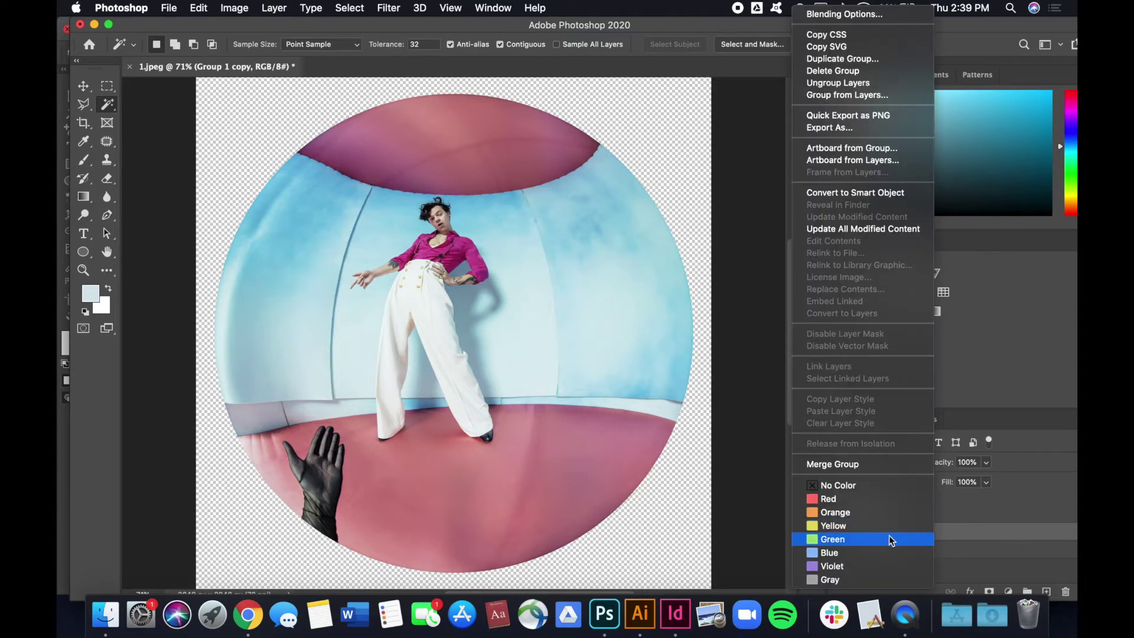
click(880, 470)
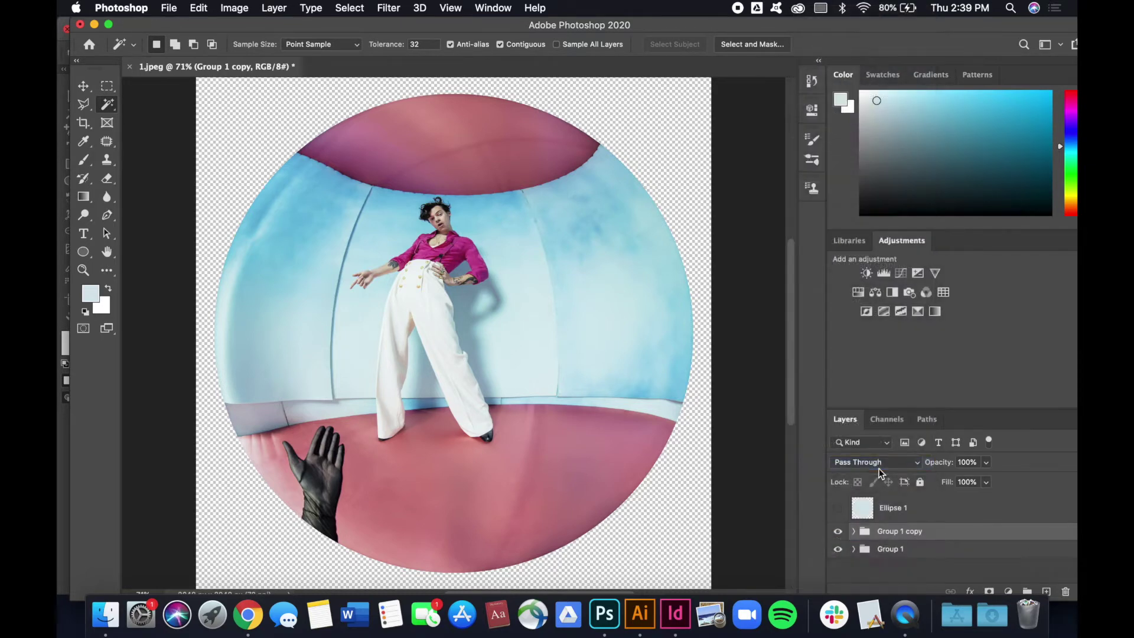
click(931, 520)
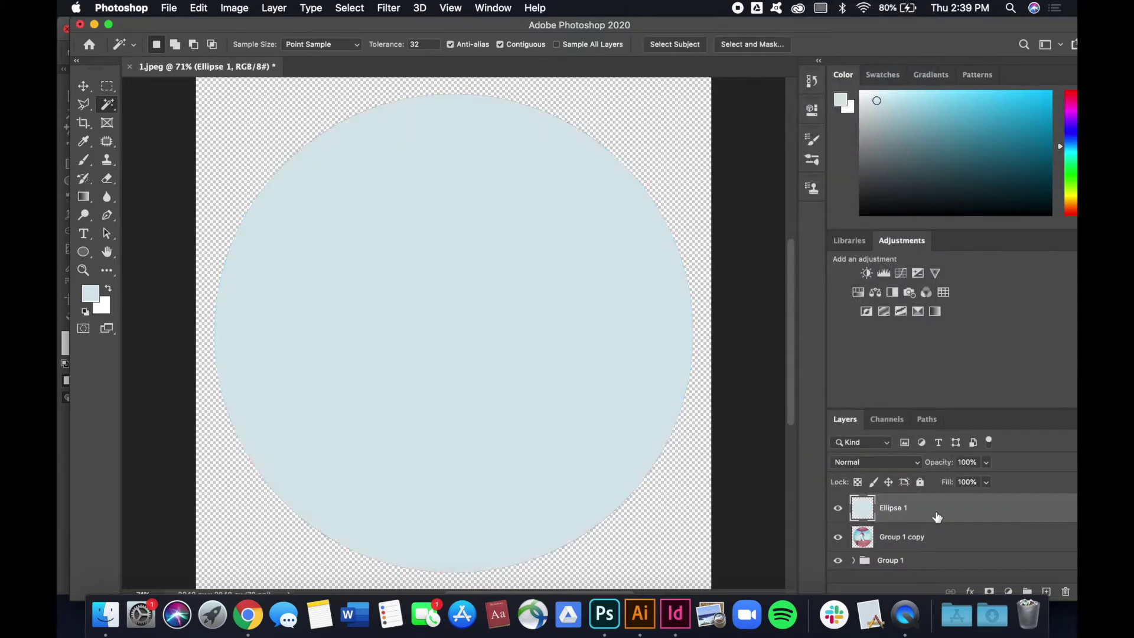
key(super+BackSpace)
key(BackSpace)
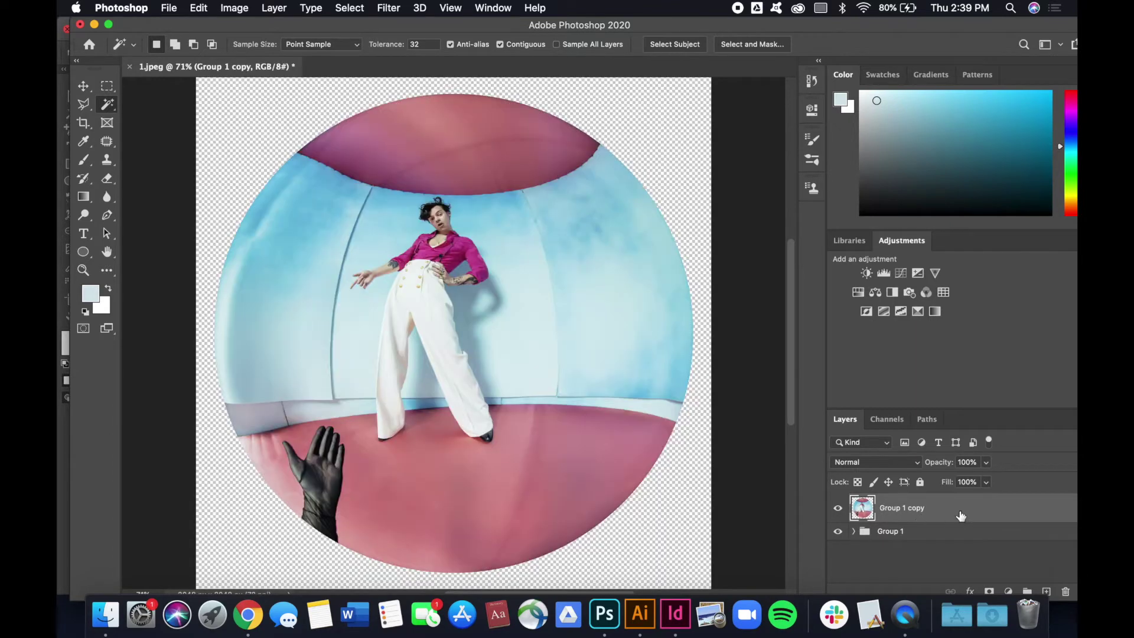
- Bring the merged Group 1 copy image from Photoshop into the HarryStyles Poster document in Illustrator
key(v)
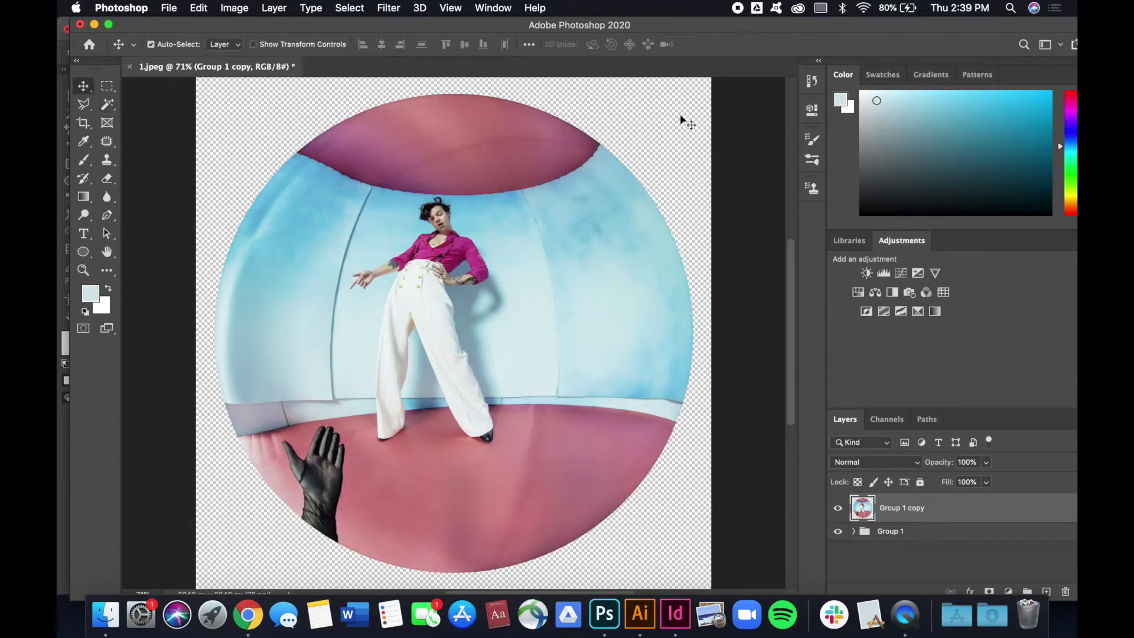
click(838, 507)
click(839, 507)
drag(633, 26, 1003, 26)
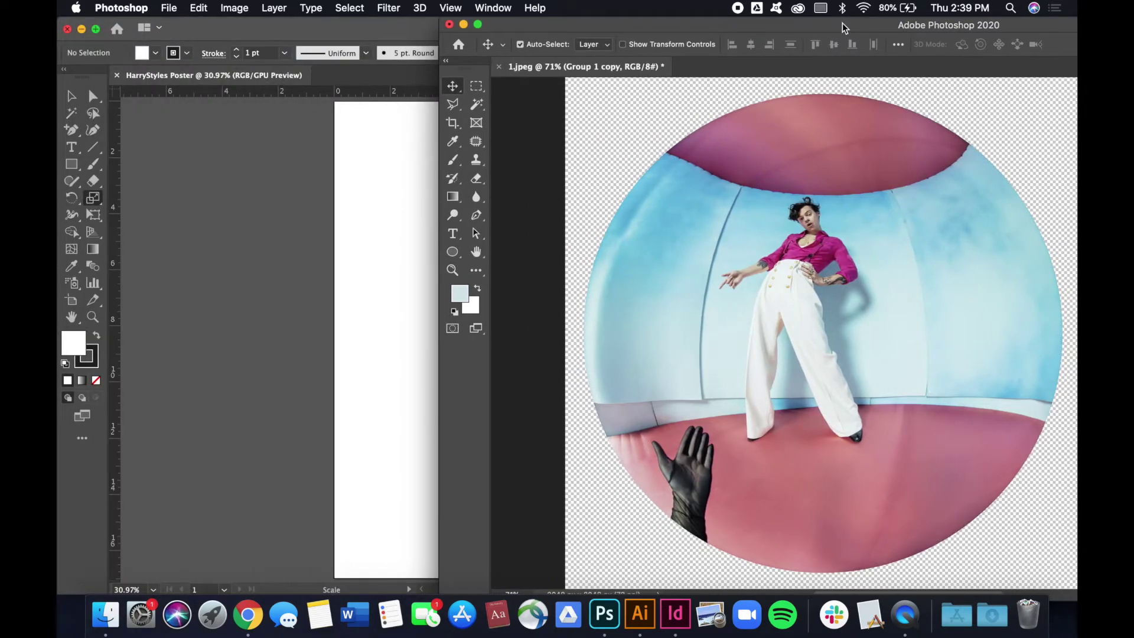
drag(843, 28, 924, 28)
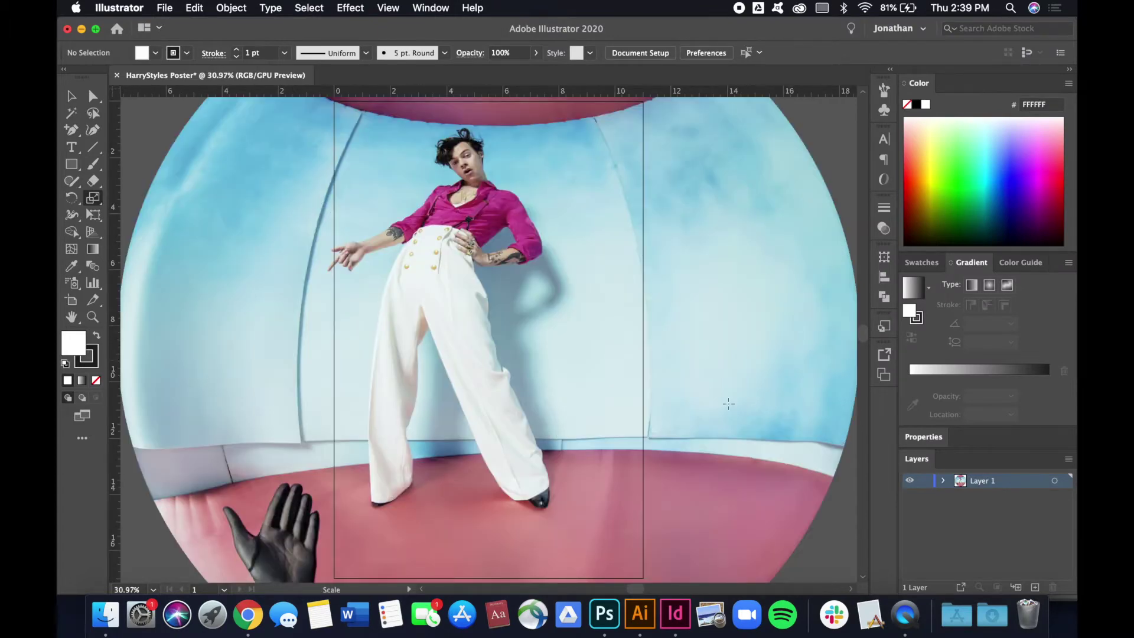
- Scale the round photo down proportionally to about 8 inches wide so it fits inside the artboard
key(v)
click(738, 388)
scroll(735, 384, down, 4)
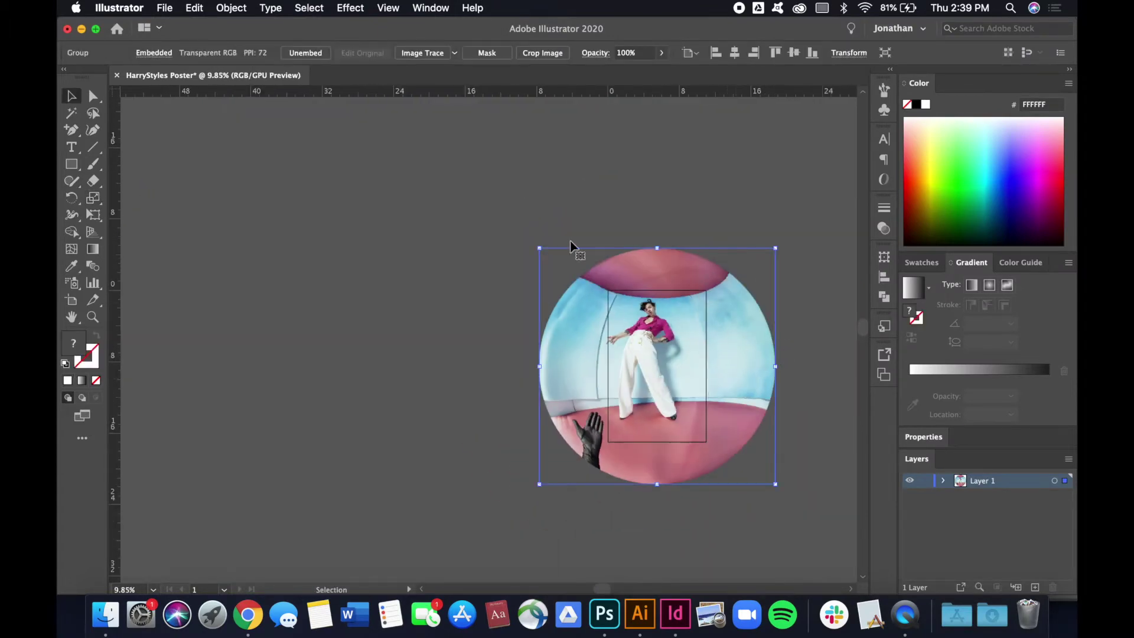
scroll(726, 363, up, 1)
scroll(728, 369, up, 3)
drag(824, 373, 663, 361)
scroll(654, 363, up, 3)
scroll(654, 366, down, 1)
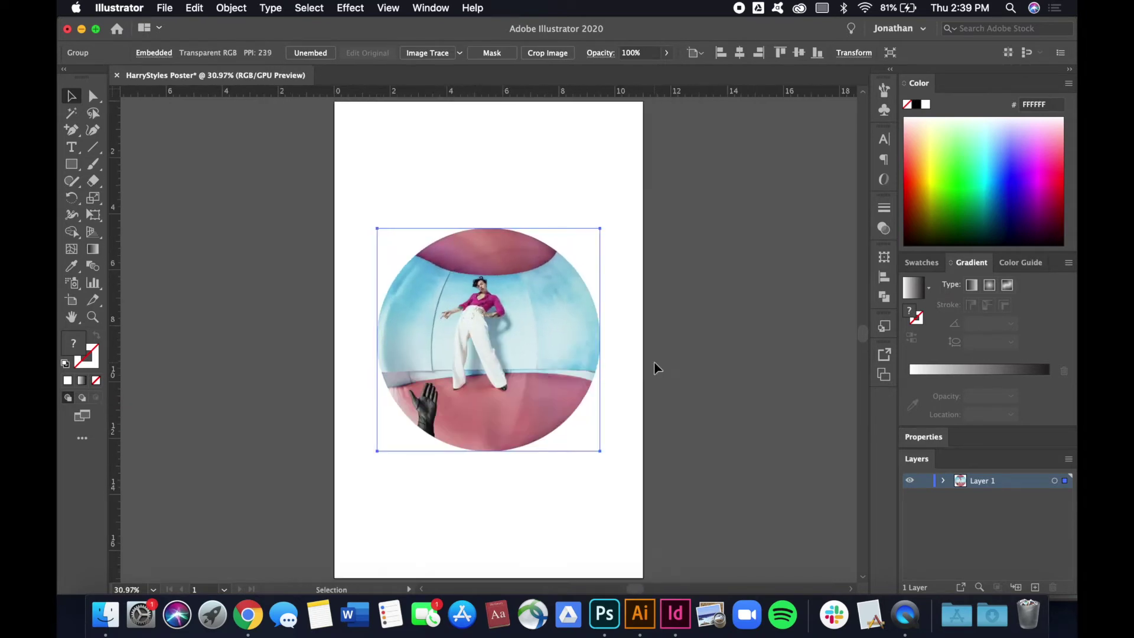
- Move the round photo into the upper half of the poster and shrink it to about 7.4 inches wide
drag(566, 342, 560, 285)
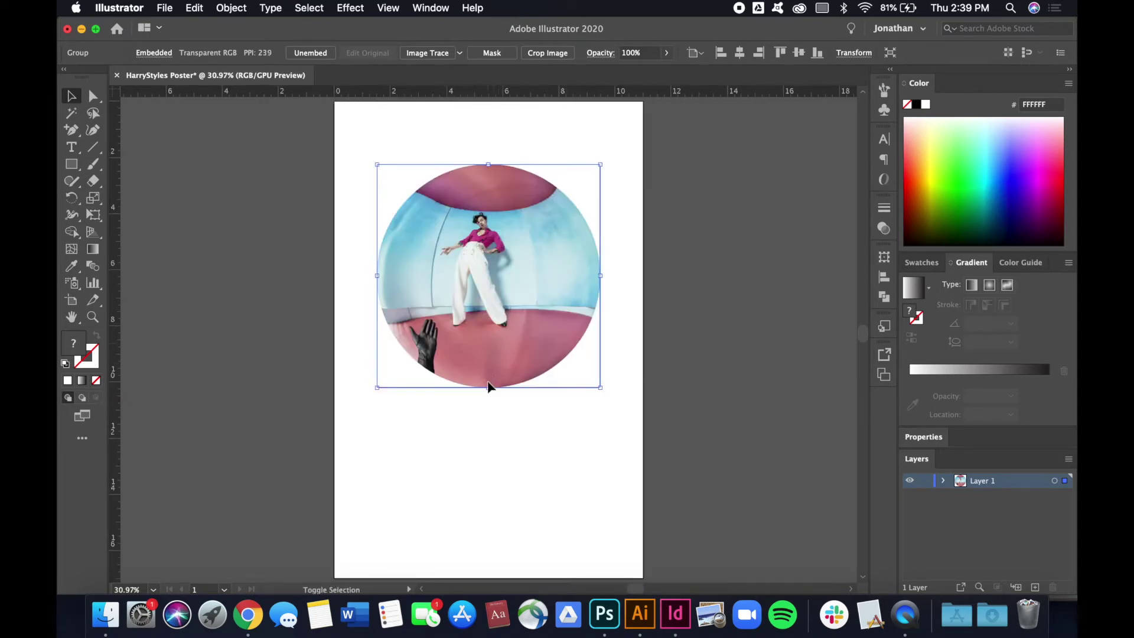
drag(488, 387, 488, 380)
click(488, 423)
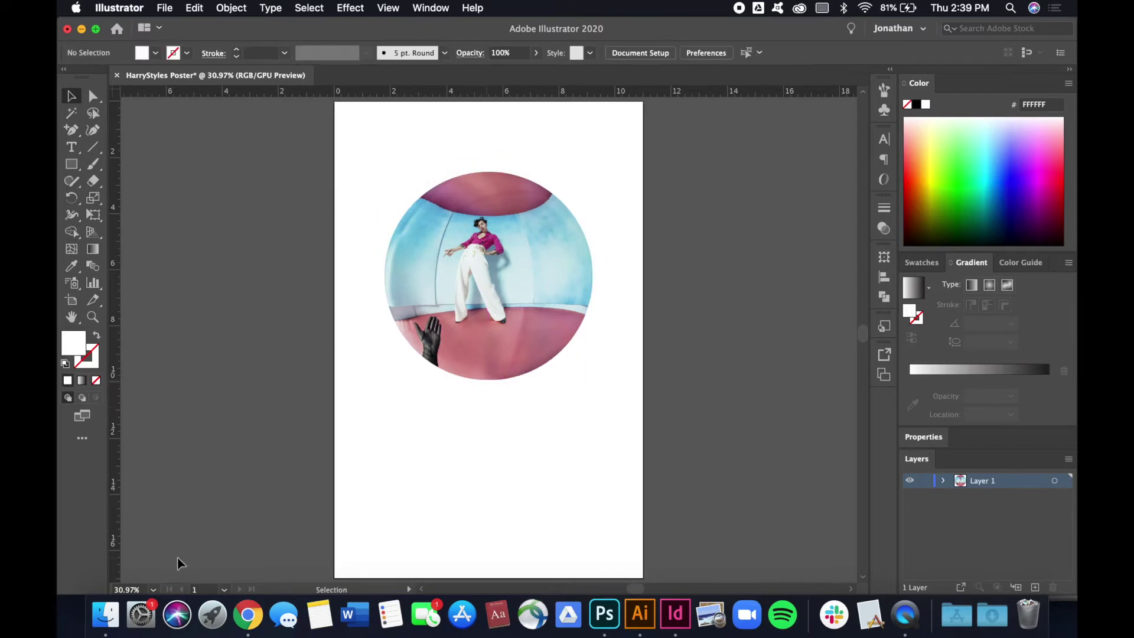
- Switch to Finder and place the Sketches.JPG reference image into the Illustrator poster document
click(105, 615)
mouse_move(508, 129)
mouse_down()
mouse_move(451, 223)
mouse_move(277, 425)
mouse_up()
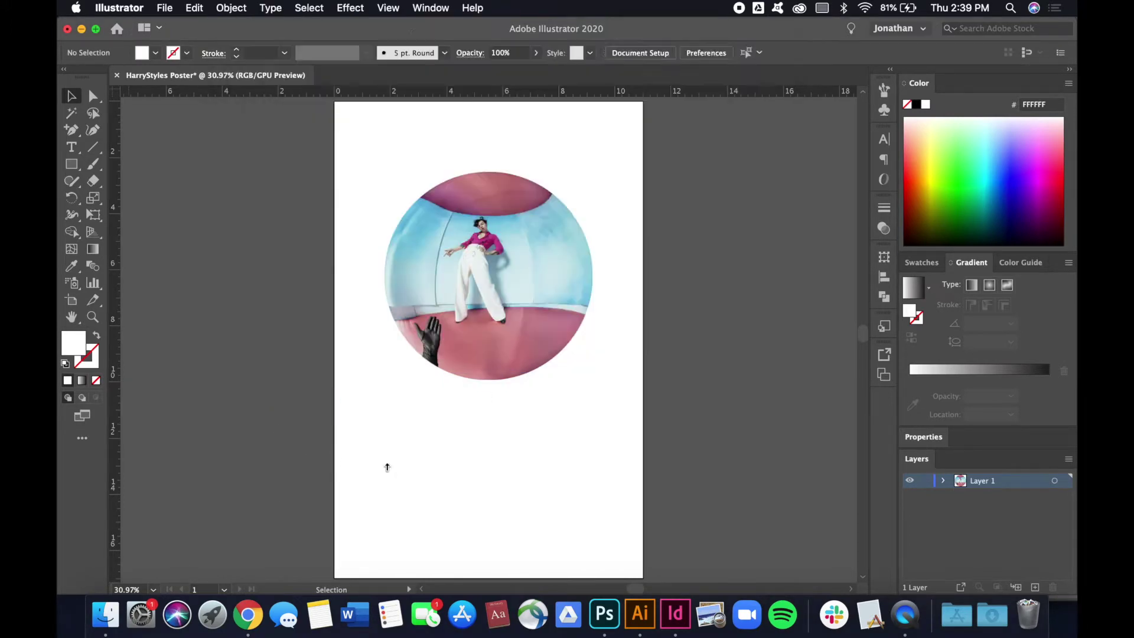
scroll(401, 406, left, 2)
scroll(398, 405, down, 1)
scroll(398, 403, down, 3)
scroll(398, 405, down, 8)
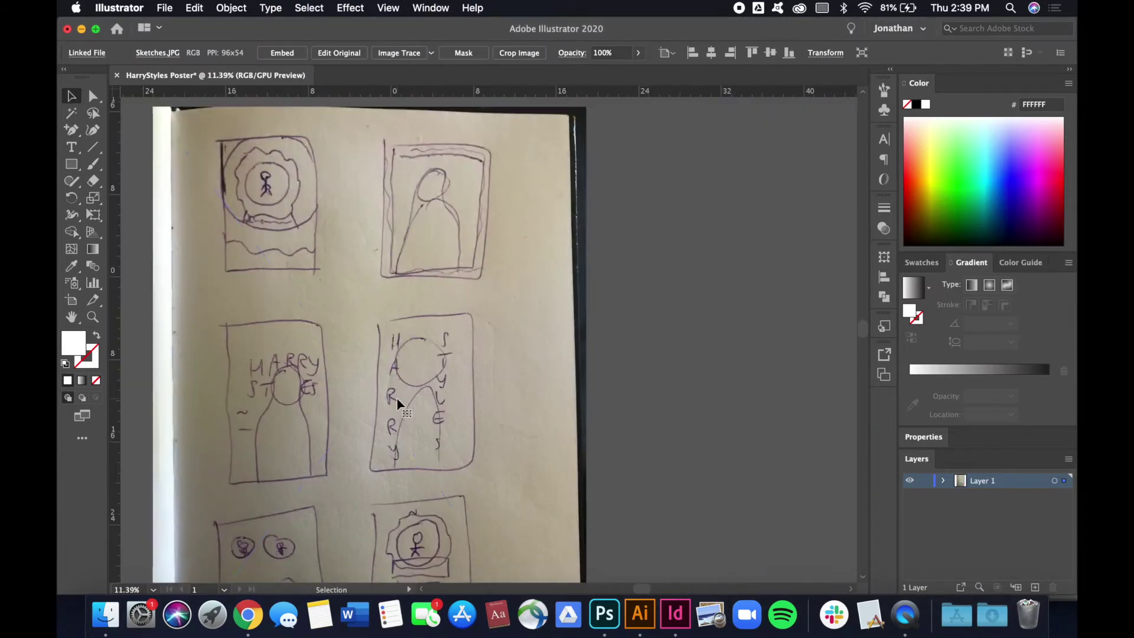
- Scale the sketches image down and park it outside the artboard, to the left of the poster
mouse_move(452, 400)
mouse_down()
mouse_move(384, 408)
mouse_move(376, 435)
mouse_up()
key(super+0)
scroll(374, 412, down, 4)
mouse_move(218, 409)
mouse_down()
mouse_move(248, 361)
mouse_move(314, 334)
mouse_up()
click(414, 226)
scroll(412, 261, up, 4)
scroll(412, 261, left, 3)
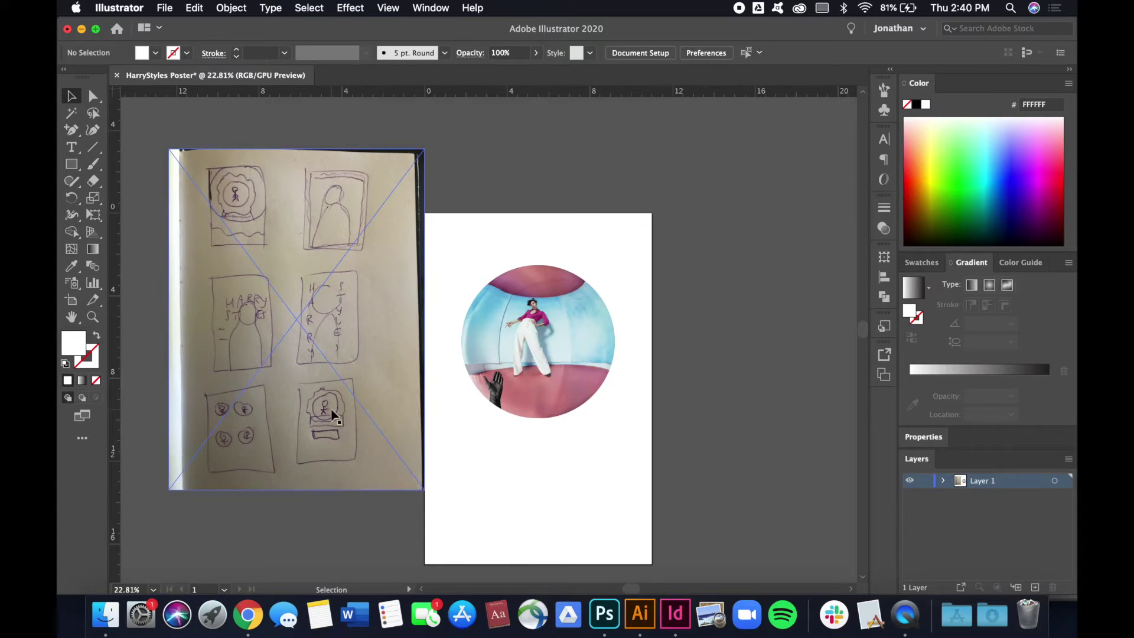
drag(370, 332, 181, 354)
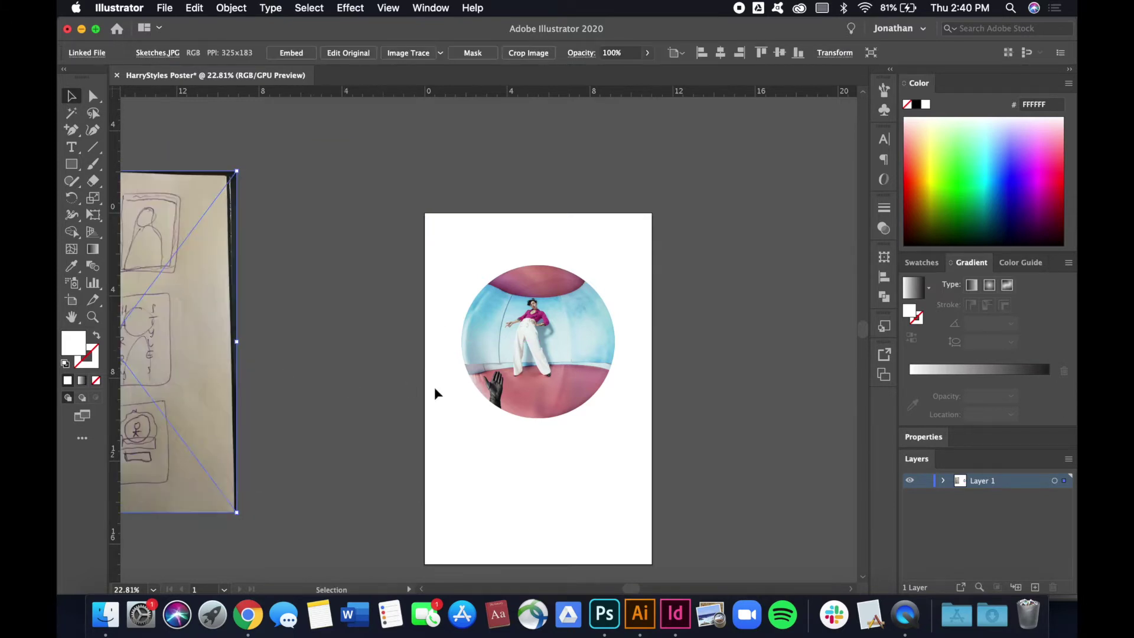
click(501, 434)
key(super+0)
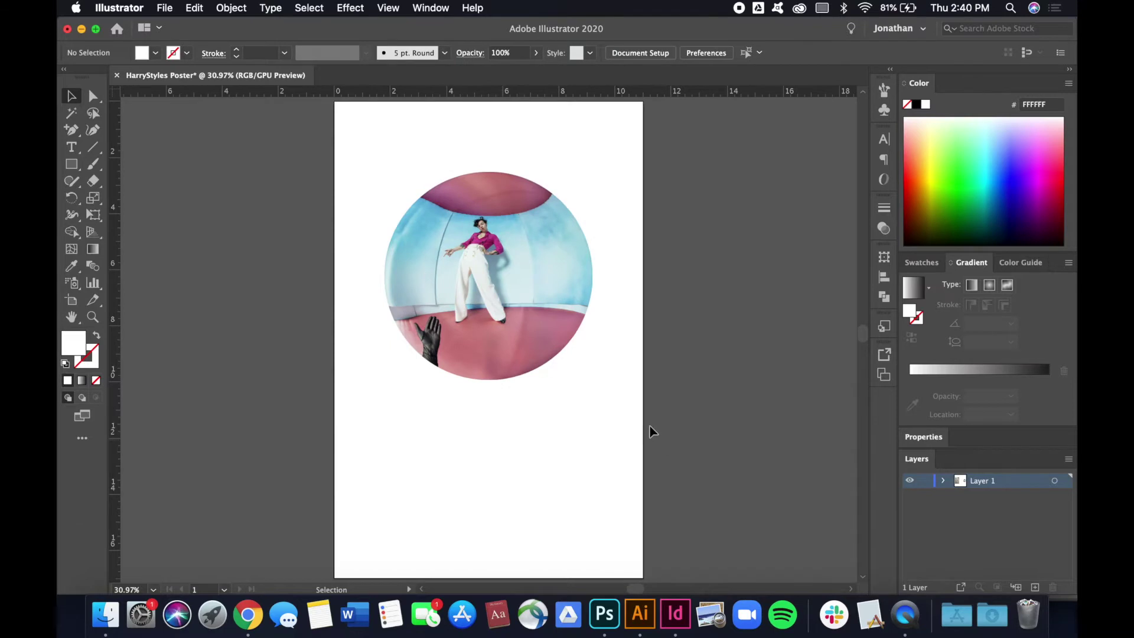
- Add the centre-aligned text HARRY STYLES on two lines below the round photo
key(t)
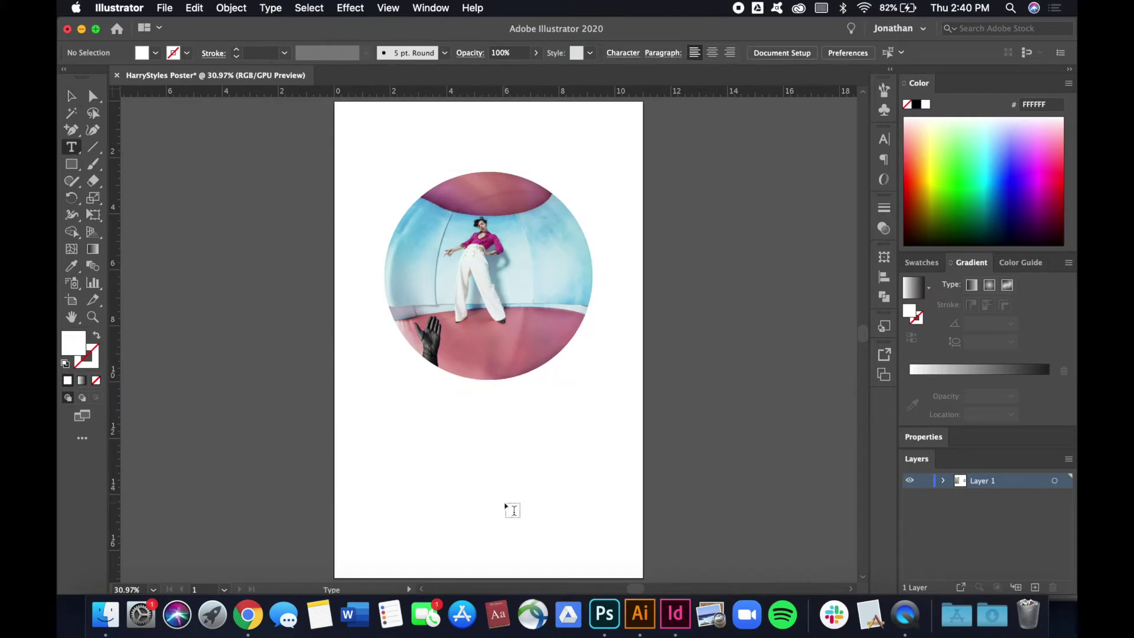
click(488, 431)
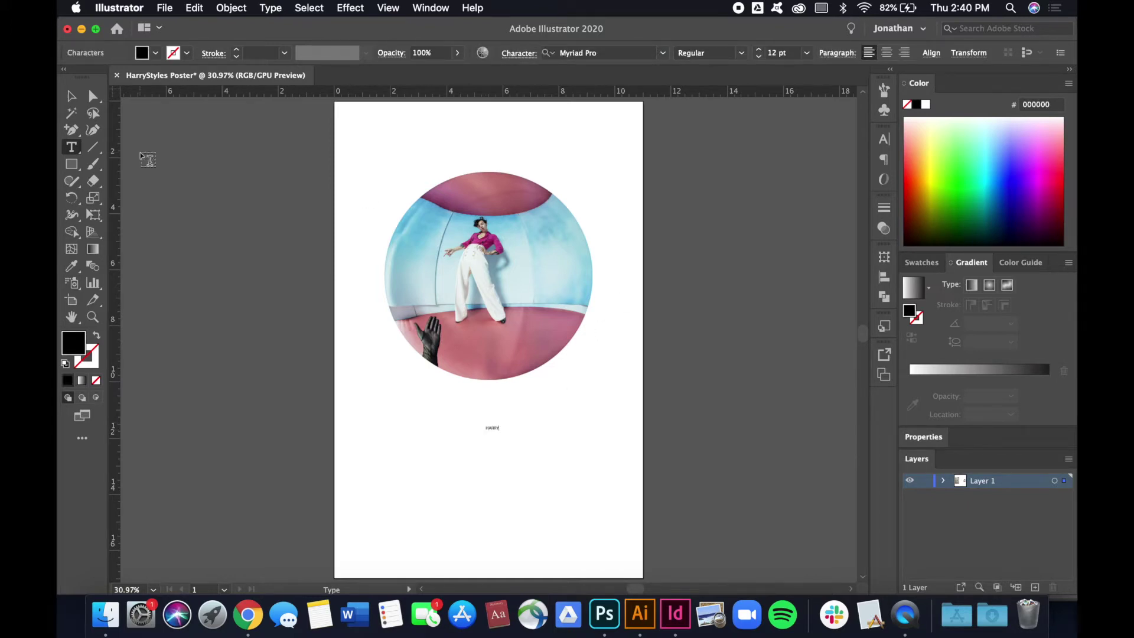
text(HARRY STYLES)
key(super+a)
click(887, 53)
- Enlarge the HARRY STYLES text to about 144 pt and position it below the photo
click(72, 96)
drag(494, 424, 611, 368)
drag(526, 470, 525, 497)
click(644, 431)
click(533, 423)
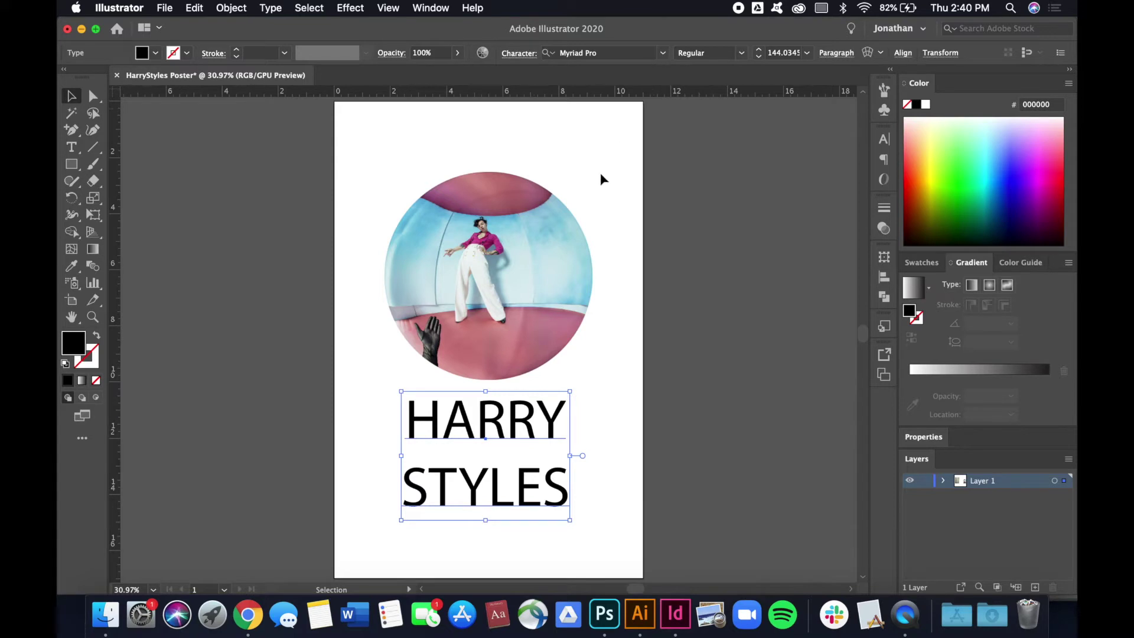
- Browse the fonts for the HARRY STYLES text and apply Termina Demi
key(super+plus)
scroll(568, 271, up, 2)
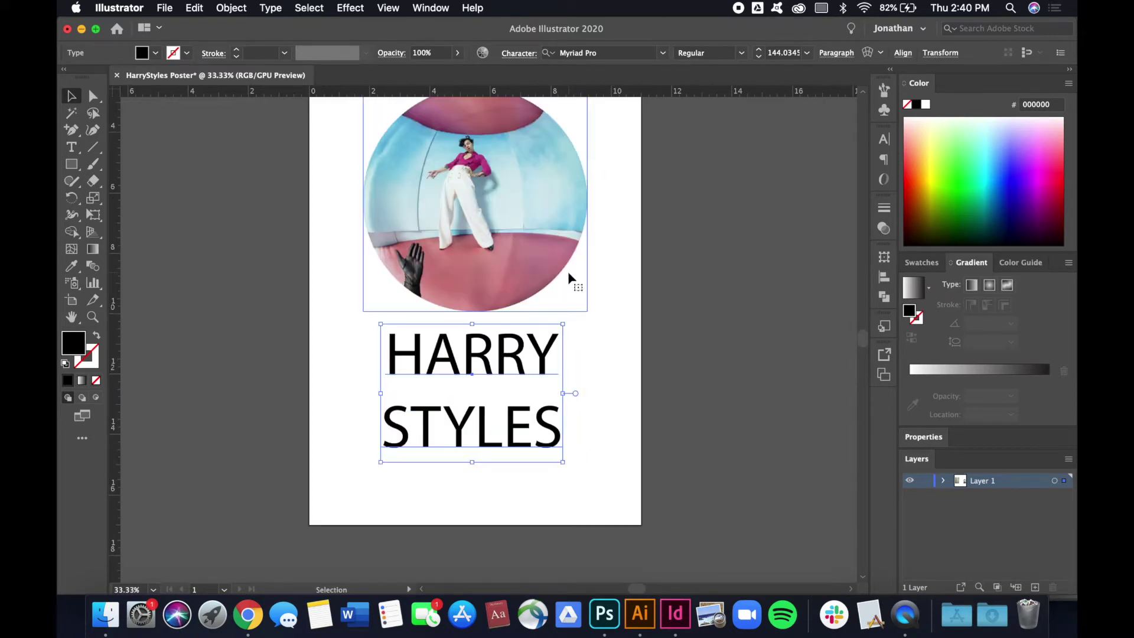
key(super+plus)
scroll(578, 339, up, 2)
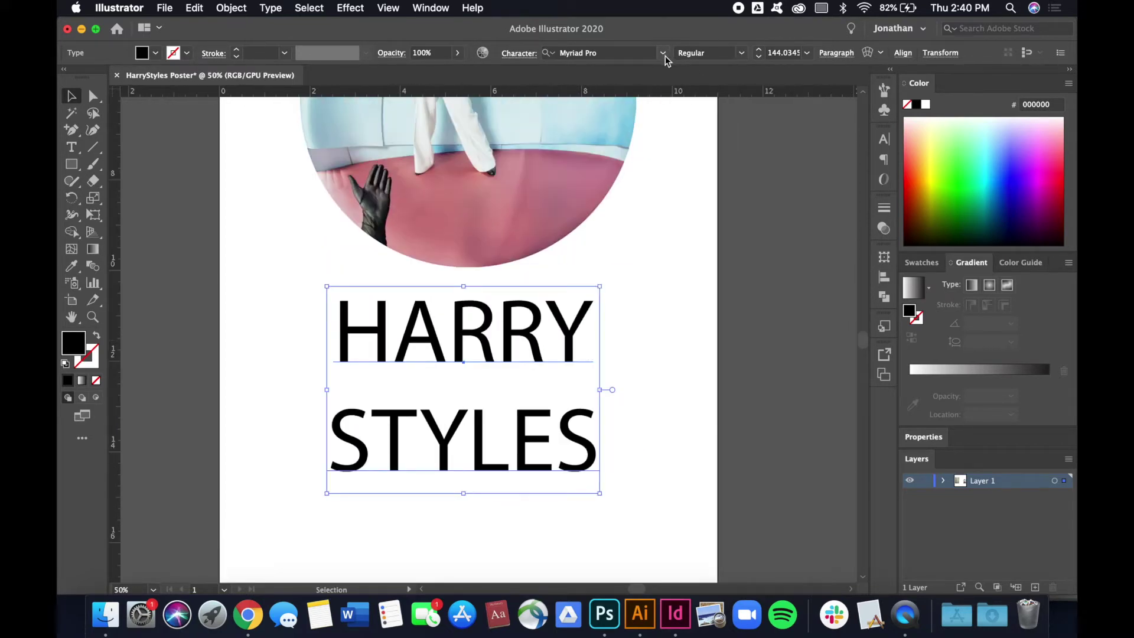
click(664, 53)
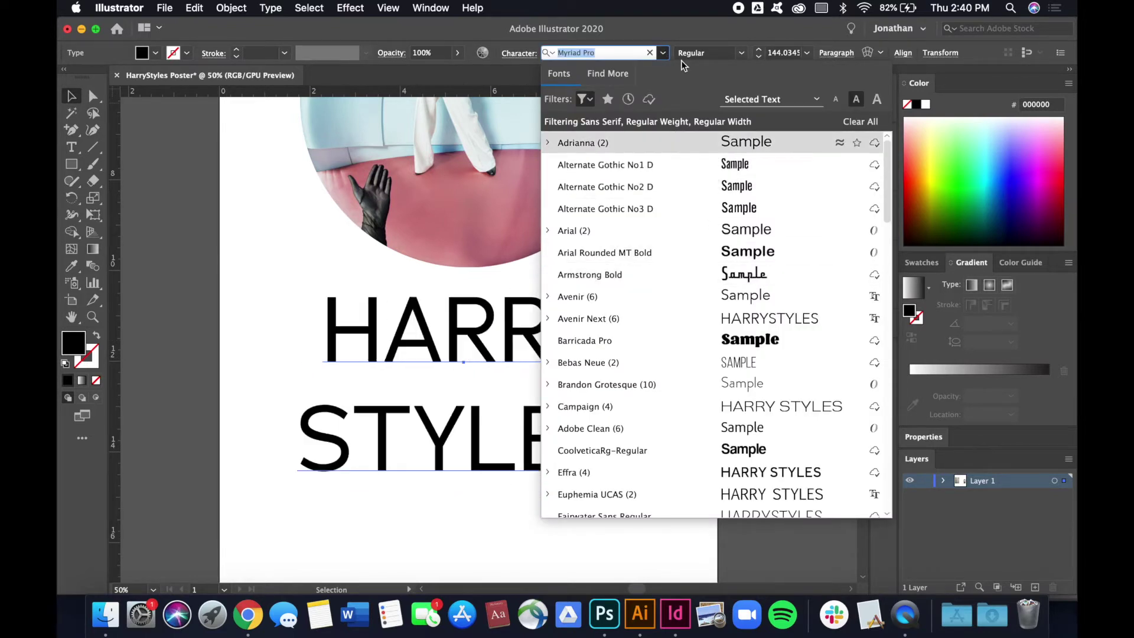
click(665, 53)
click(664, 53)
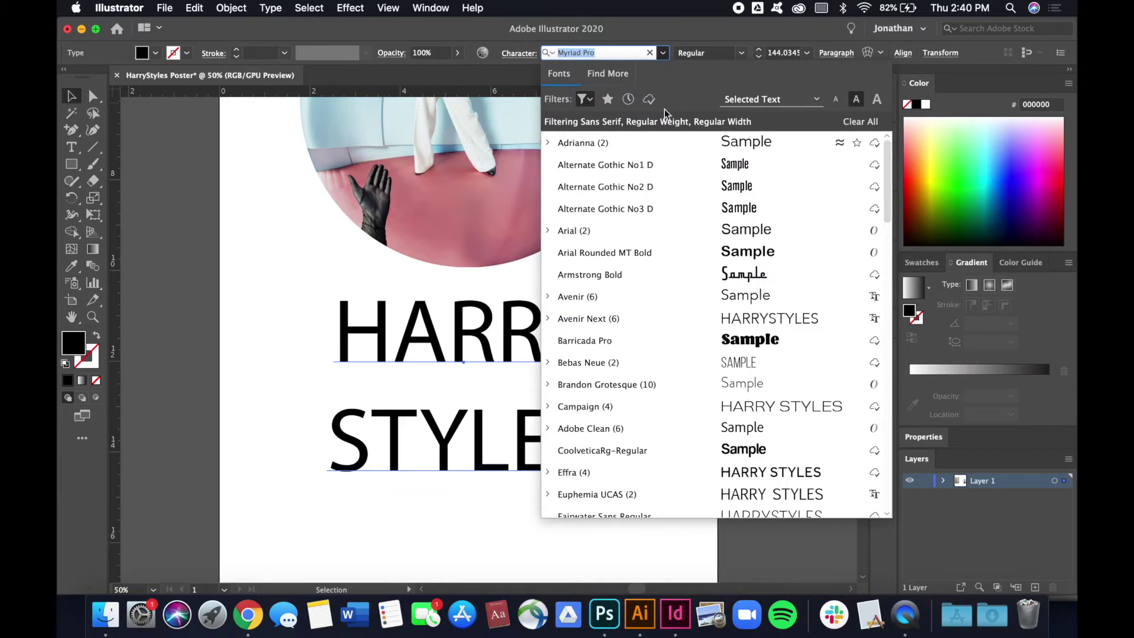
scroll(657, 254, down, 10)
scroll(657, 254, down, 5)
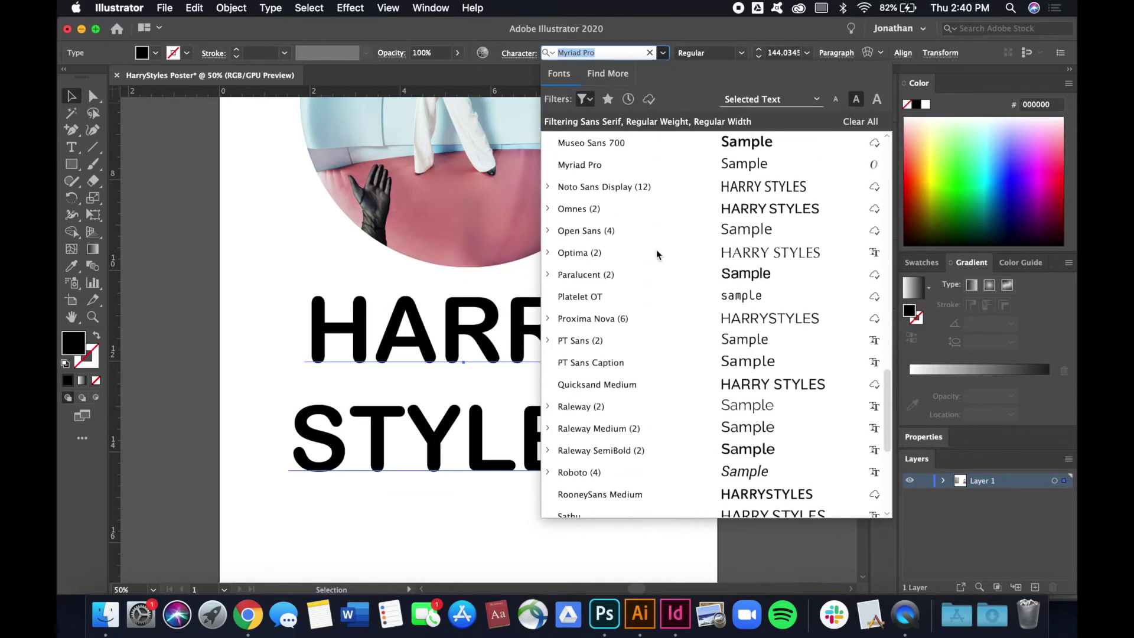
text(ter)
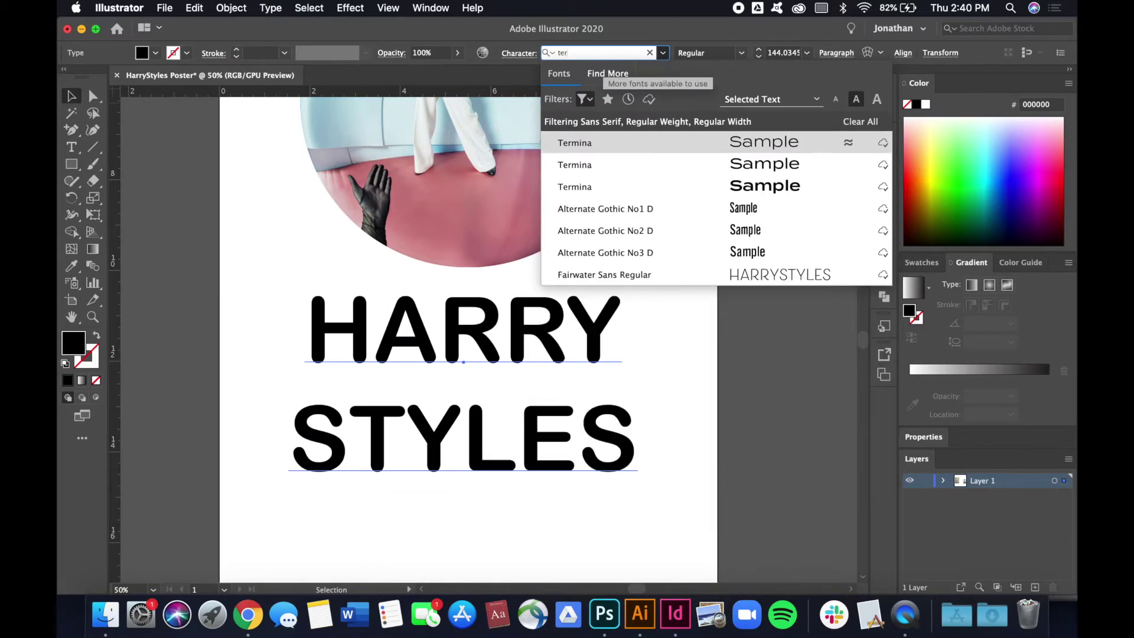
text(min)
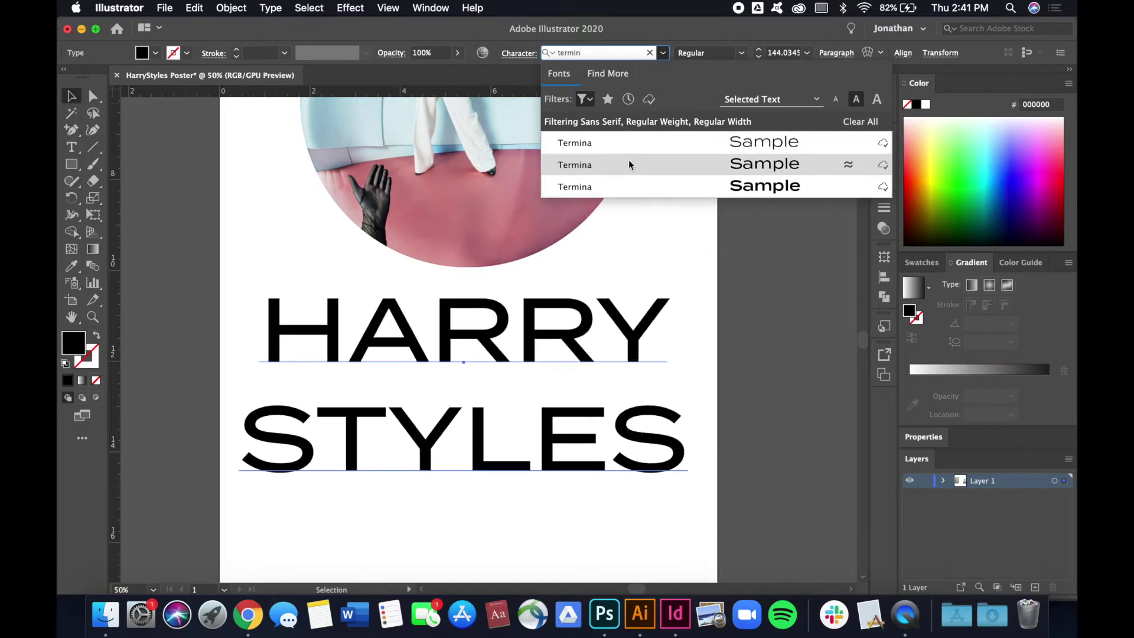
click(623, 185)
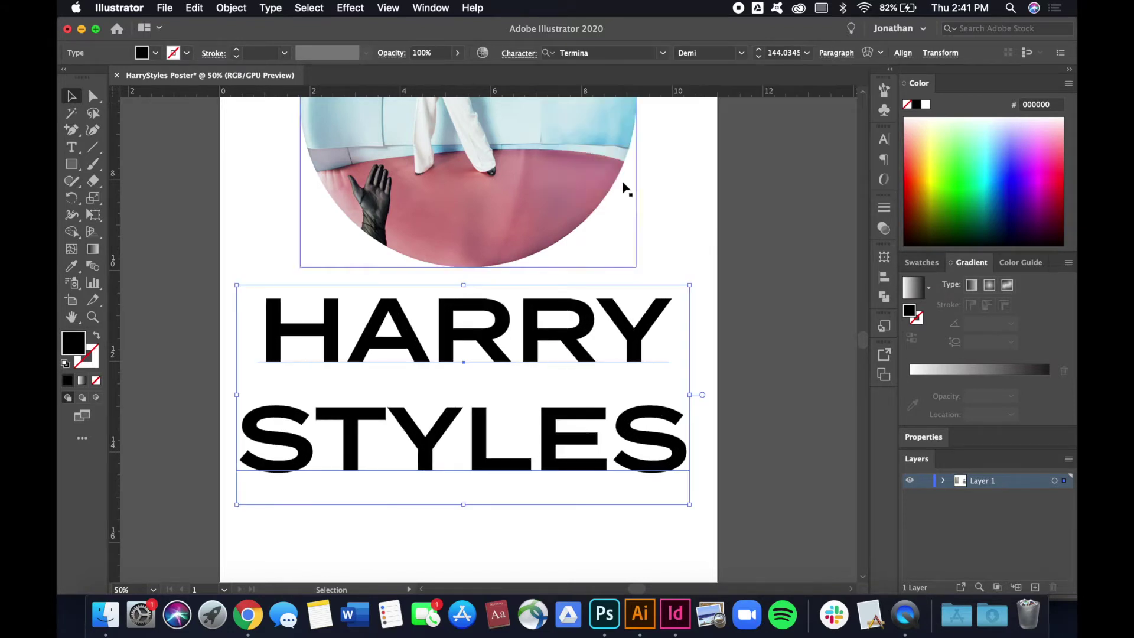
click(698, 240)
scroll(716, 268, down, 3)
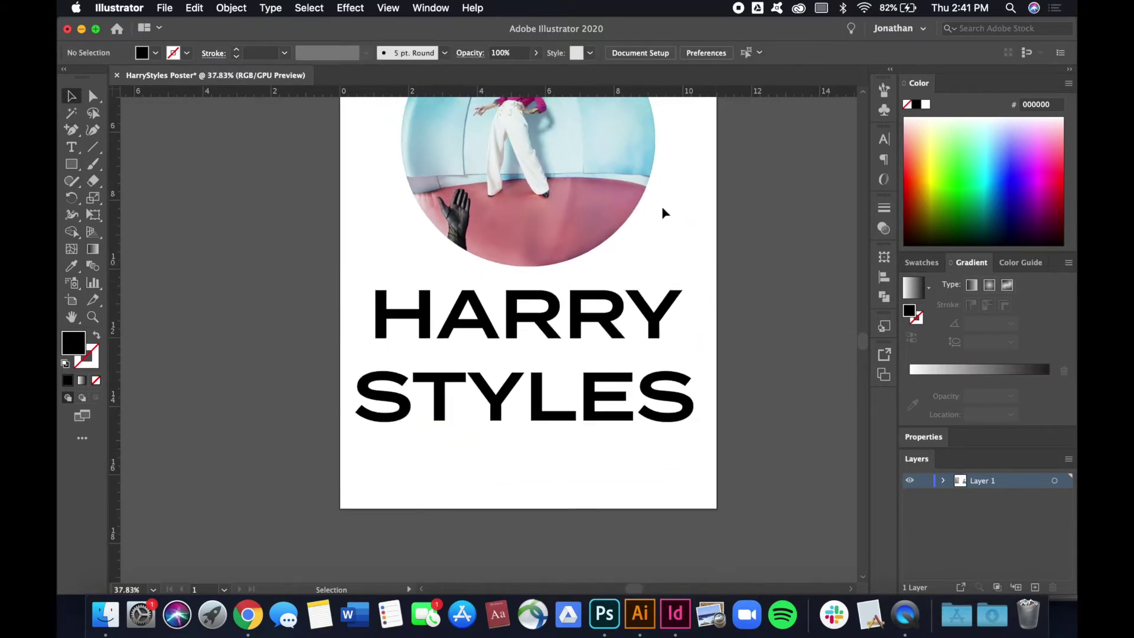
- Change the HARRY STYLES text's font weight to Heavy
click(662, 313)
click(742, 53)
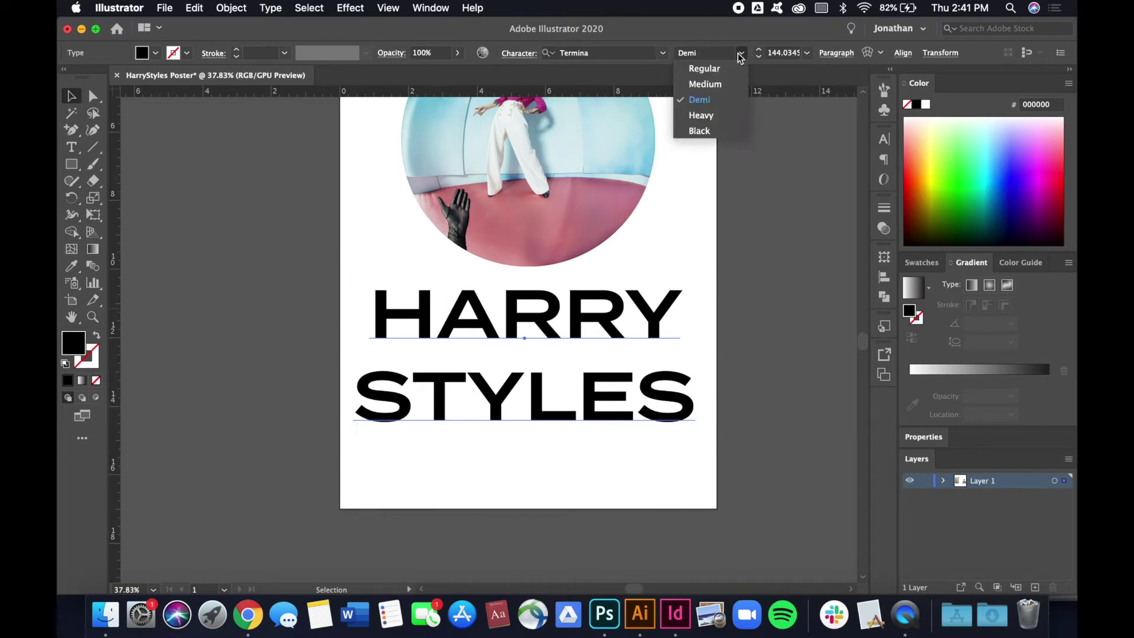
click(726, 122)
- Scale the HARRY STYLES text down to about 114 pt and move it up just beneath the photo
scroll(717, 264, up, 3)
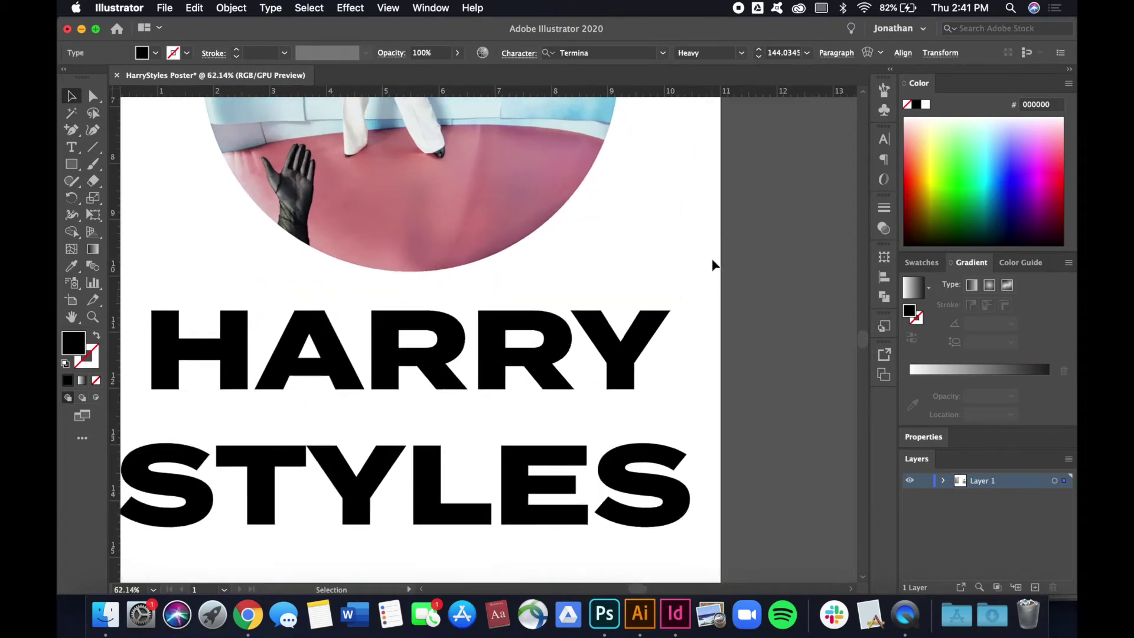
drag(696, 435, 636, 435)
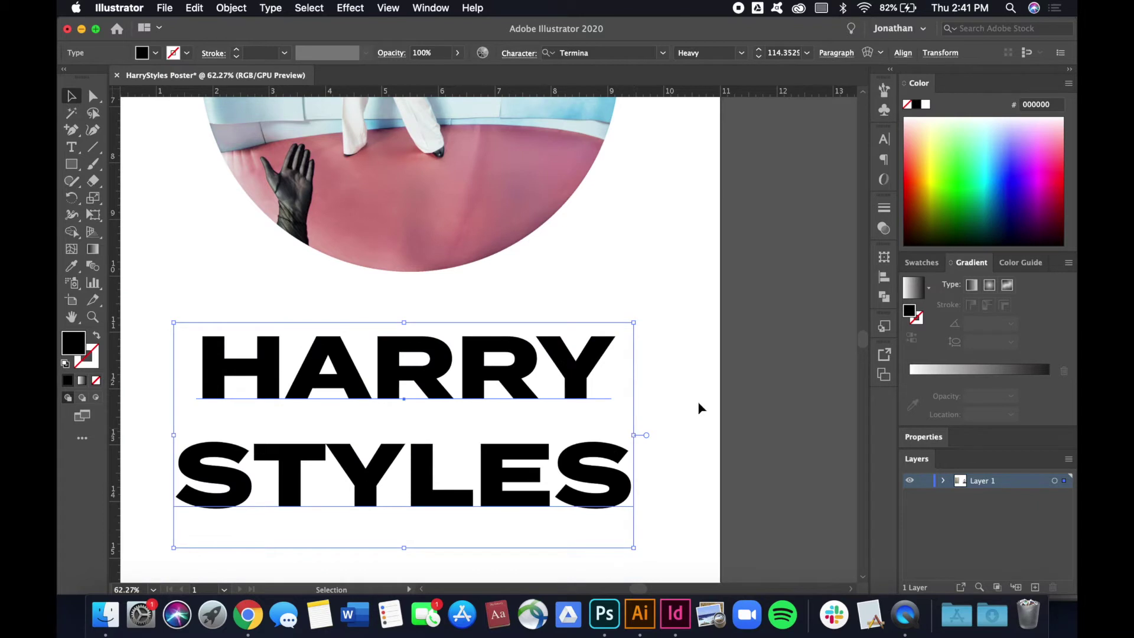
click(699, 401)
scroll(698, 402, left, 2)
drag(592, 383, 596, 330)
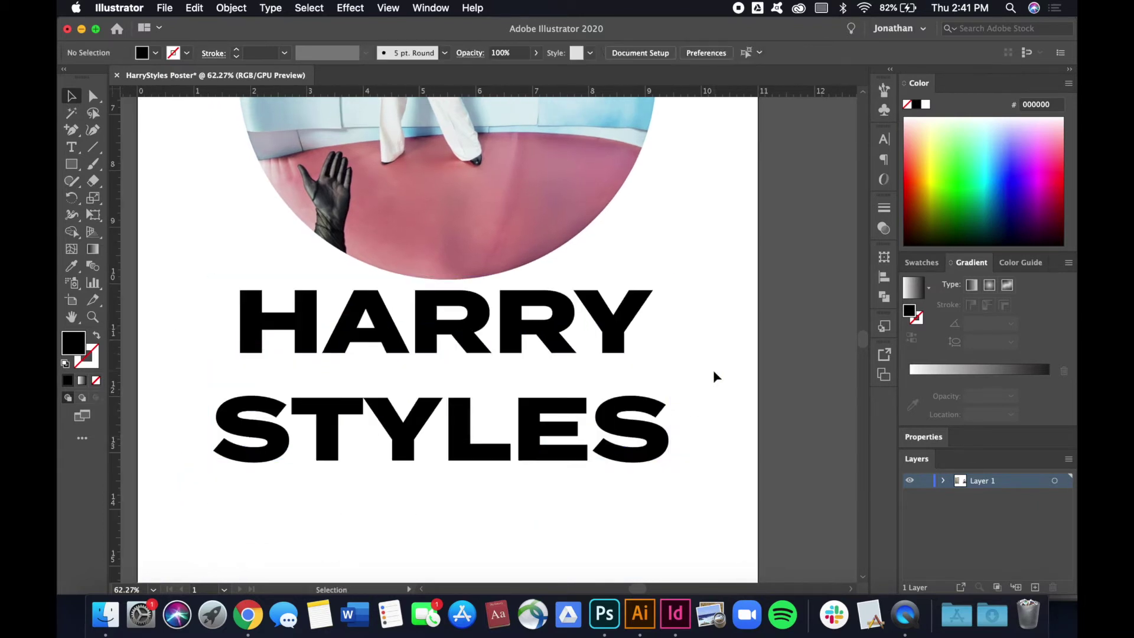
click(715, 373)
- Reduce the word STYLES to 103 pt so its width matches HARRY above it
scroll(714, 372, down, 1)
key(t)
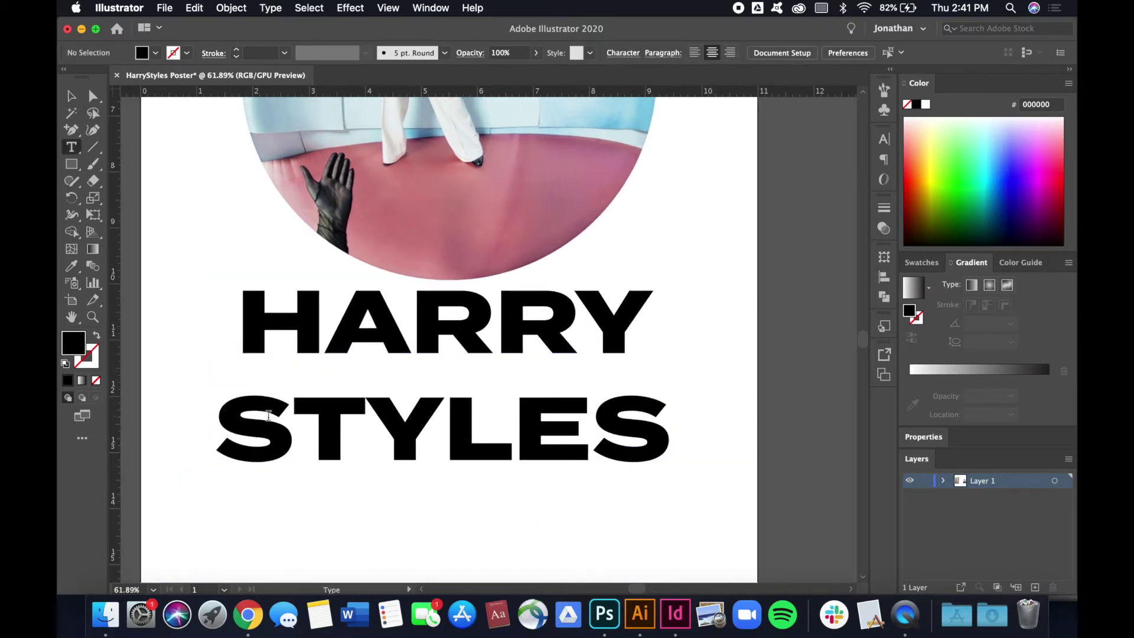
drag(231, 414, 670, 424)
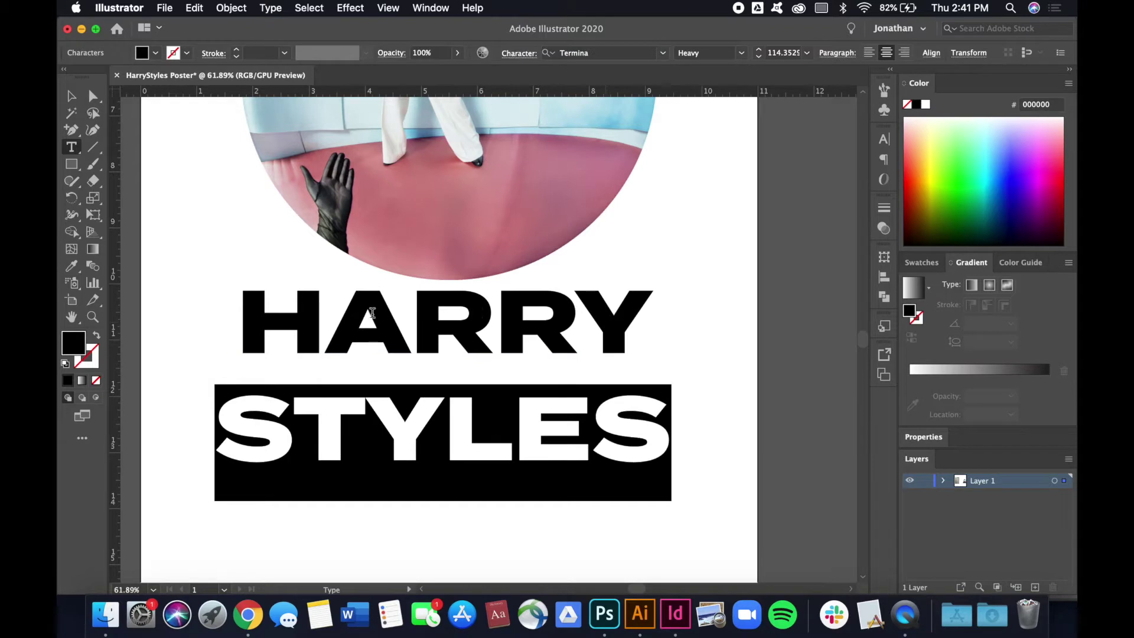
key(super)
click(758, 57)
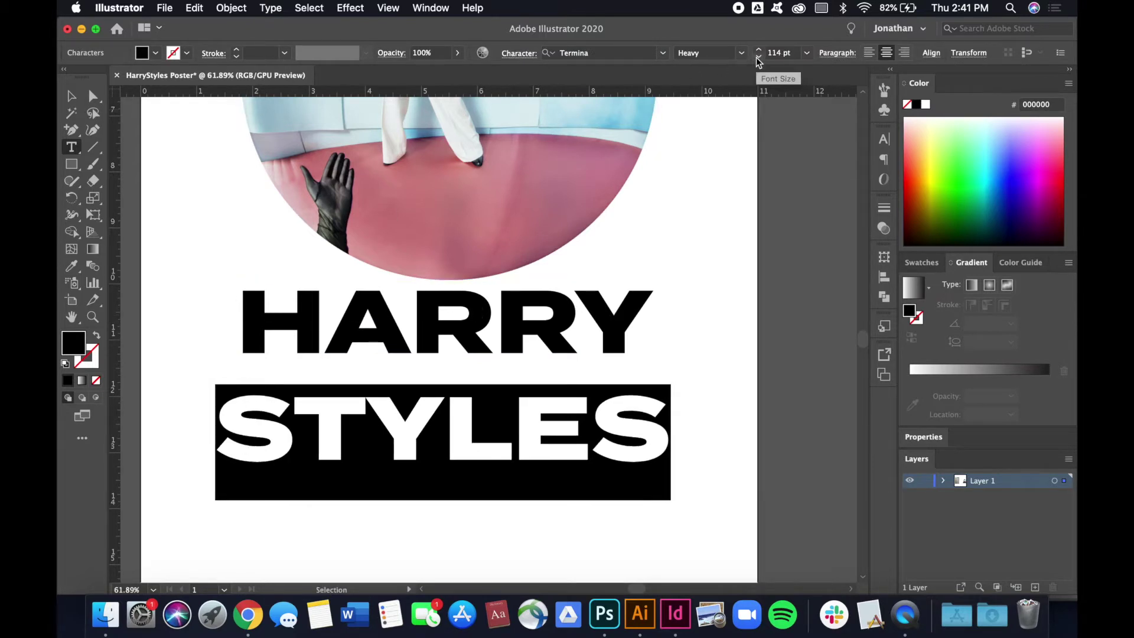
shift+click(757, 57)
shift+click(757, 57)
click(760, 52)
click(760, 52)
click(760, 52)
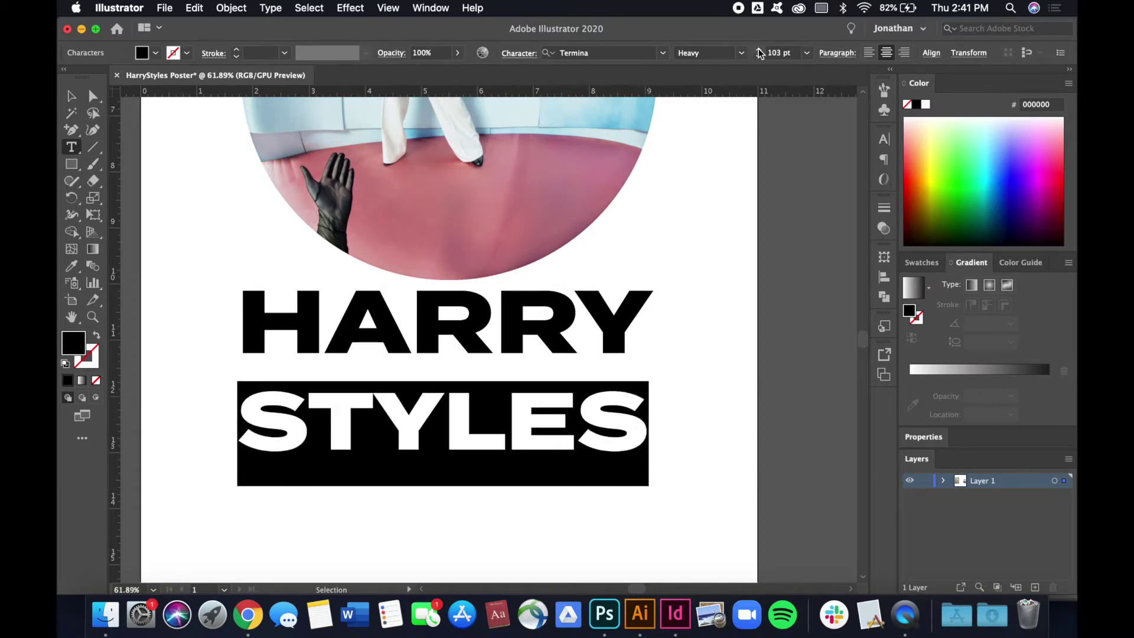
click(71, 96)
click(197, 192)
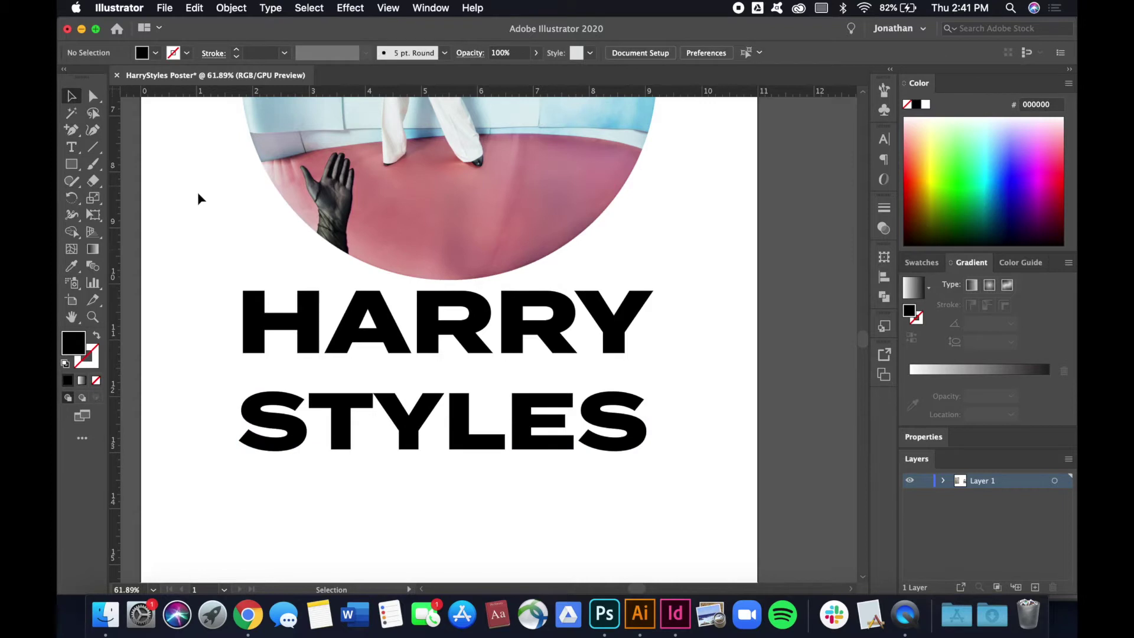
- Change the kerning method of the whole HARRY STYLES text
click(324, 331)
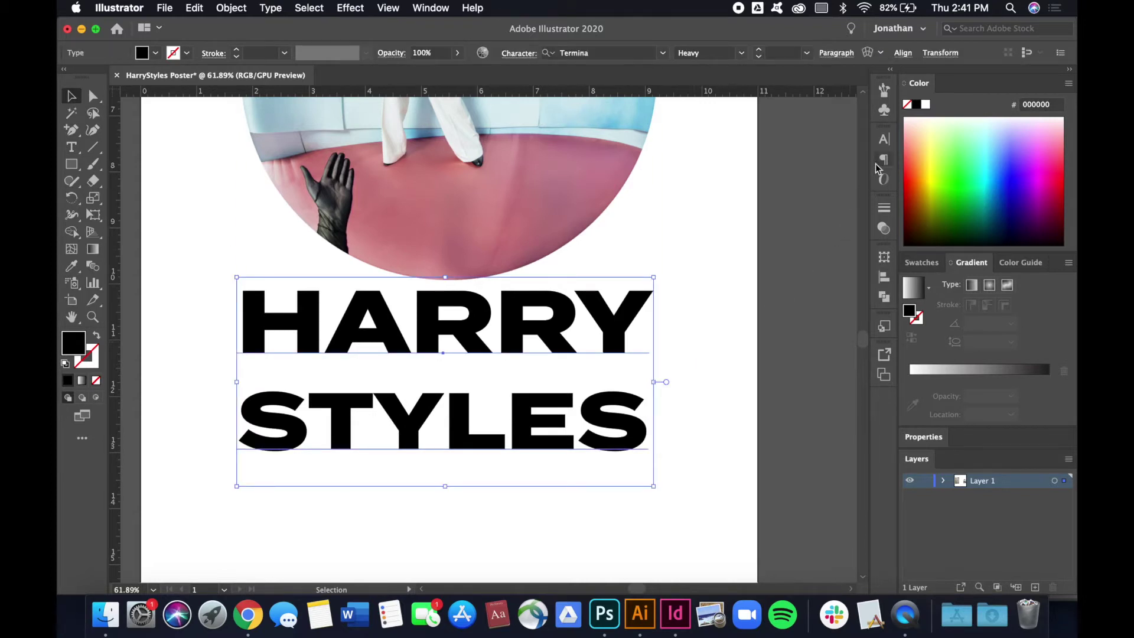
click(884, 141)
click(772, 214)
click(779, 232)
click(843, 133)
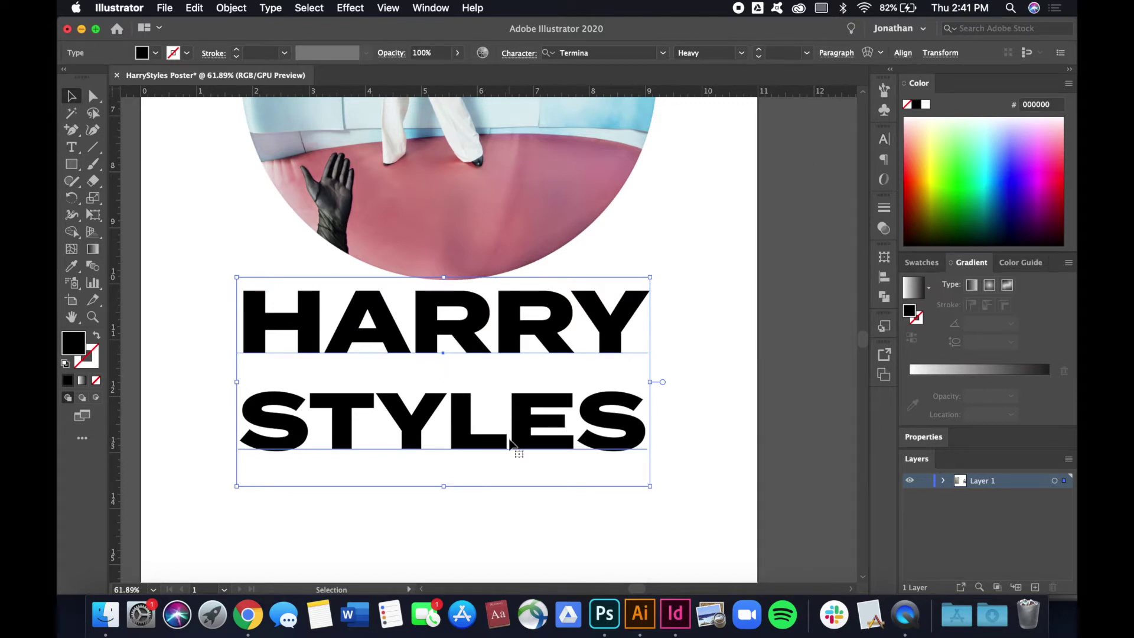
key(g)
key(t)
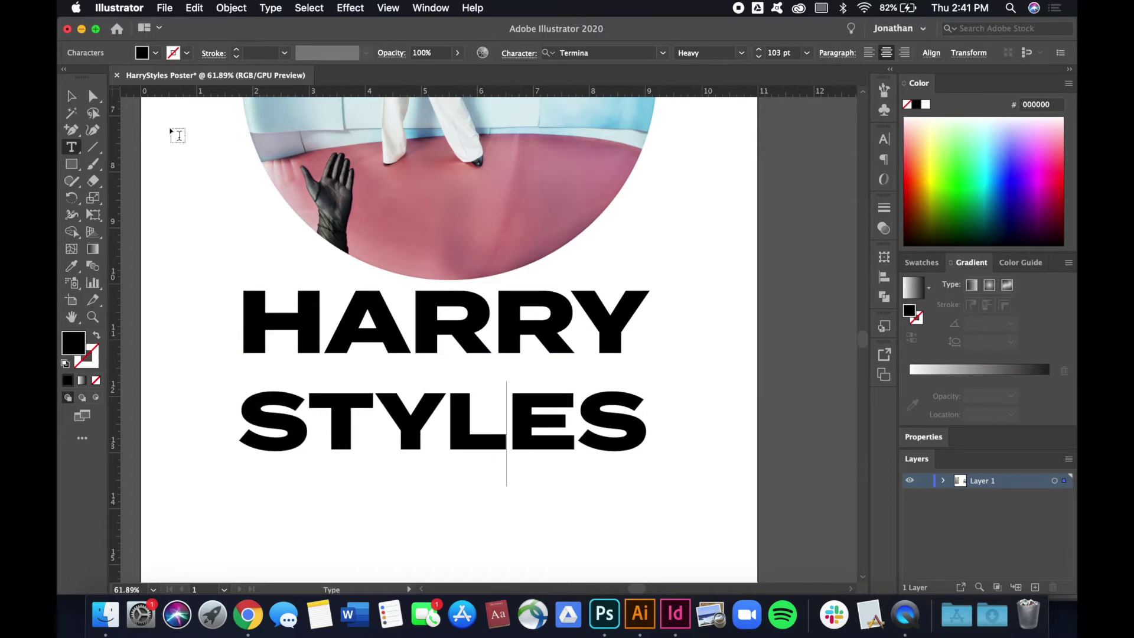
click(74, 95)
click(230, 193)
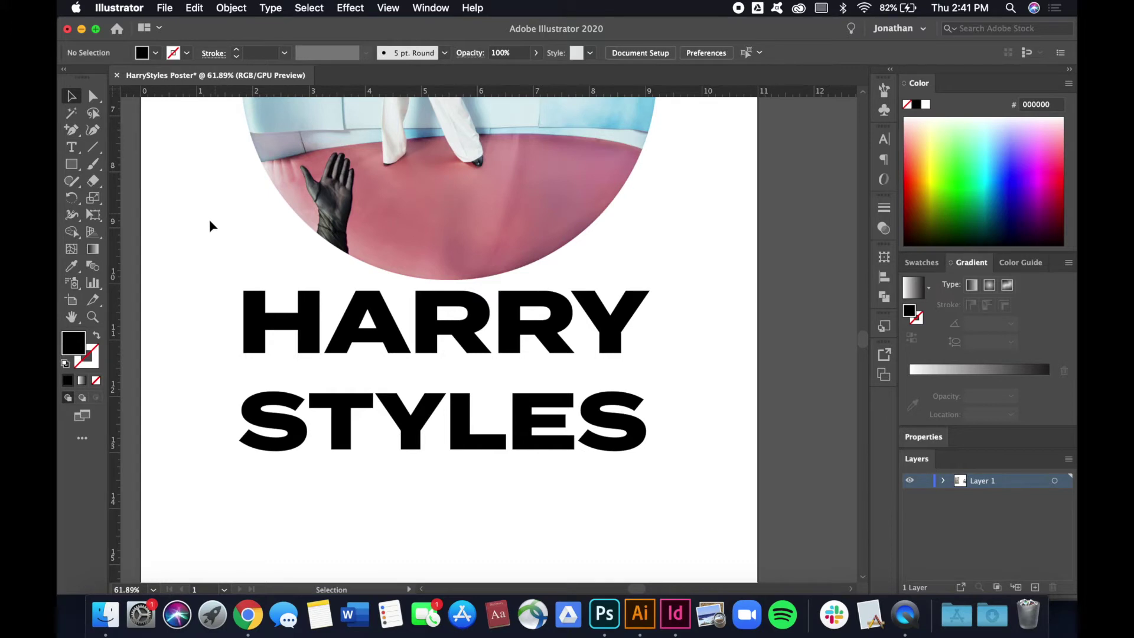
key(super+z)
click(203, 251)
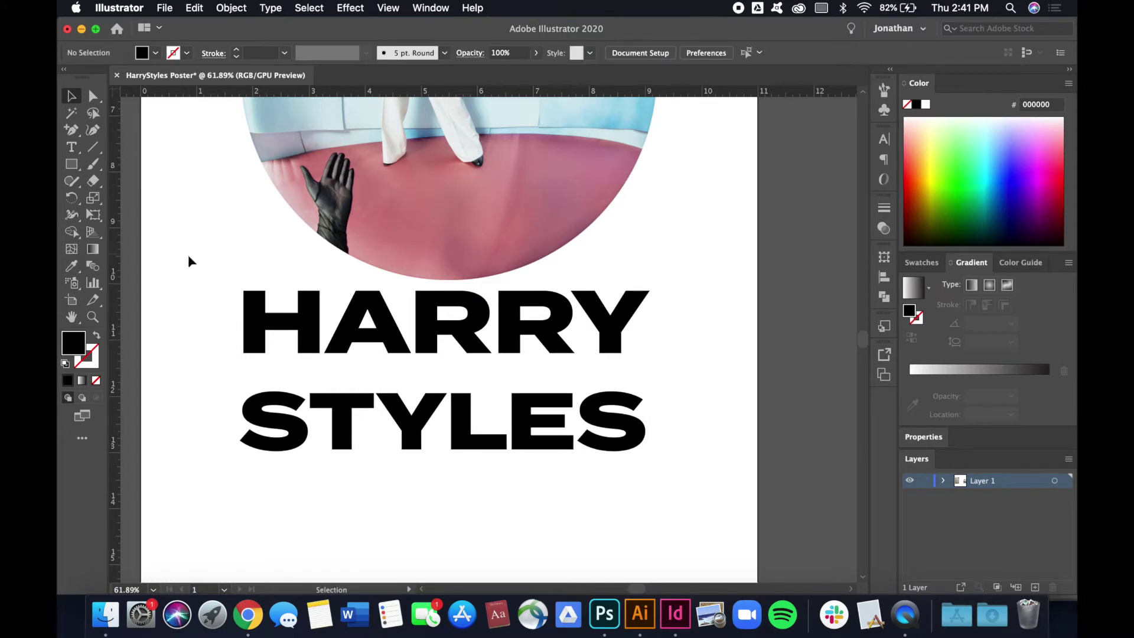
- Move the HARRY STYLES text slightly down from the photo and tighten the leading between its two lines
click(344, 328)
drag(389, 346, 391, 360)
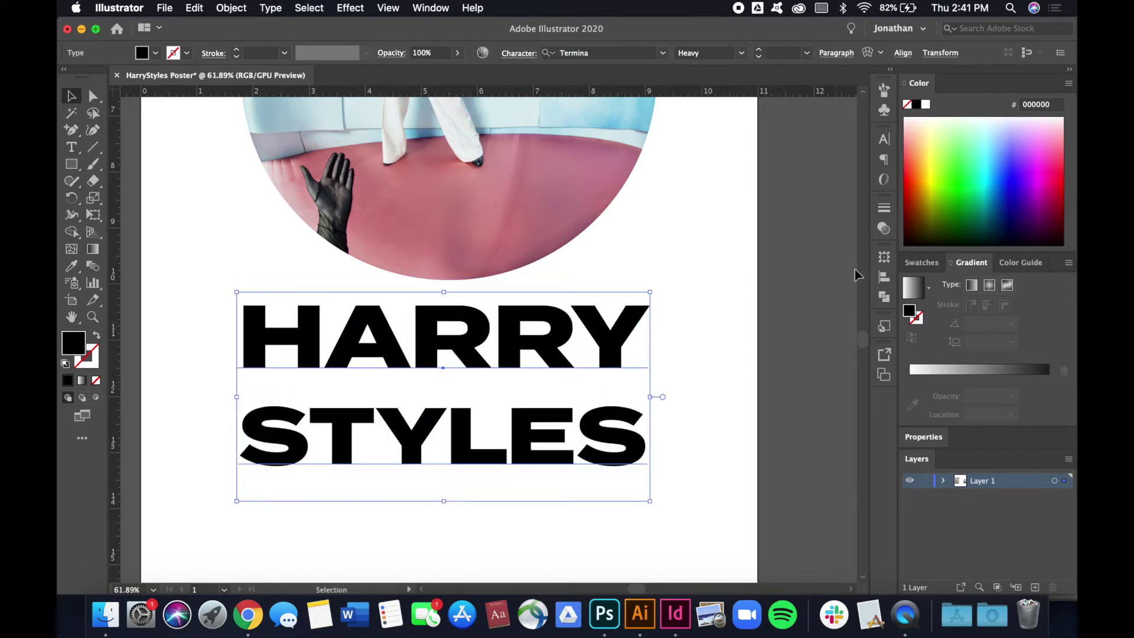
click(885, 138)
click(810, 200)
click(810, 200)
click(810, 201)
click(844, 133)
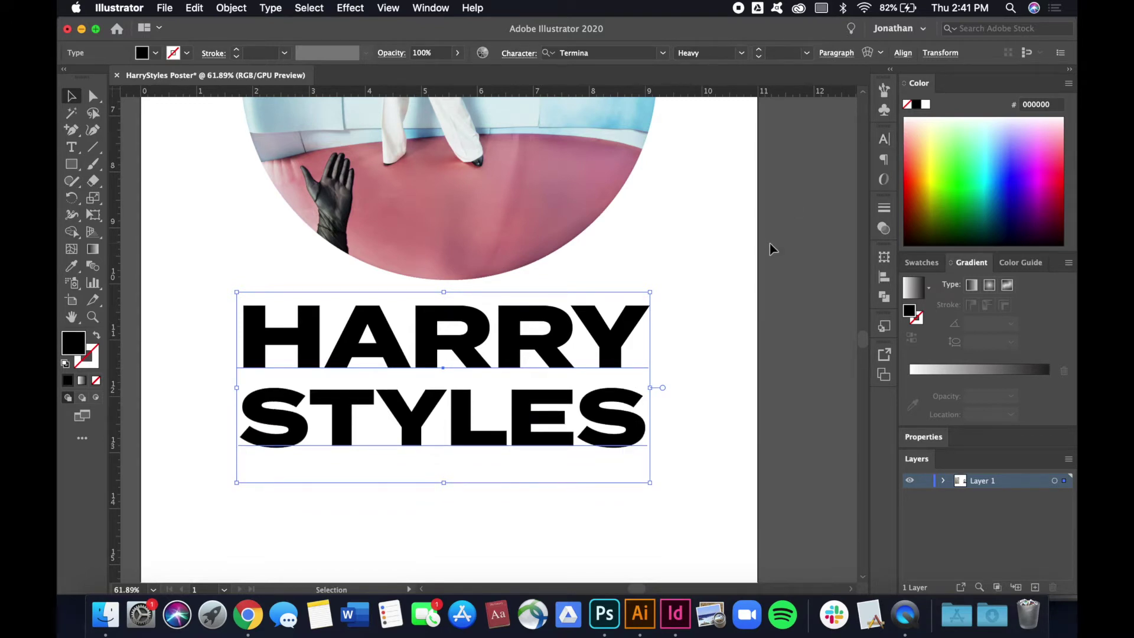
click(770, 244)
key(super+0)
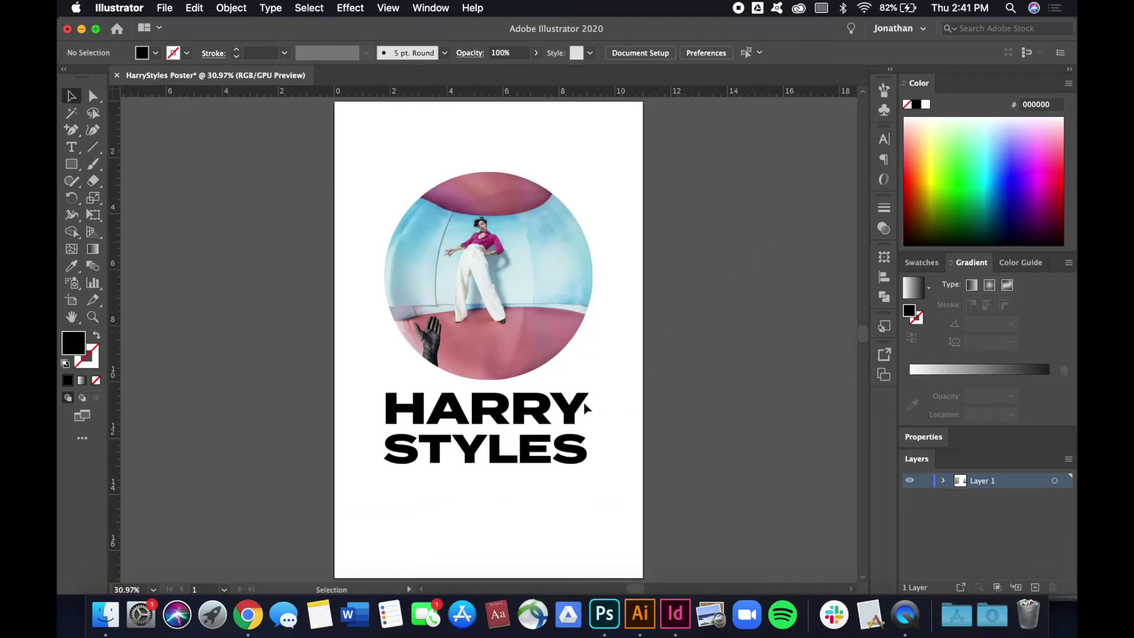
- Place a copy of the HARRY STYLES text outside the artboard, near the upper part of the sketch photo
click(552, 409)
scroll(608, 327, up, 5)
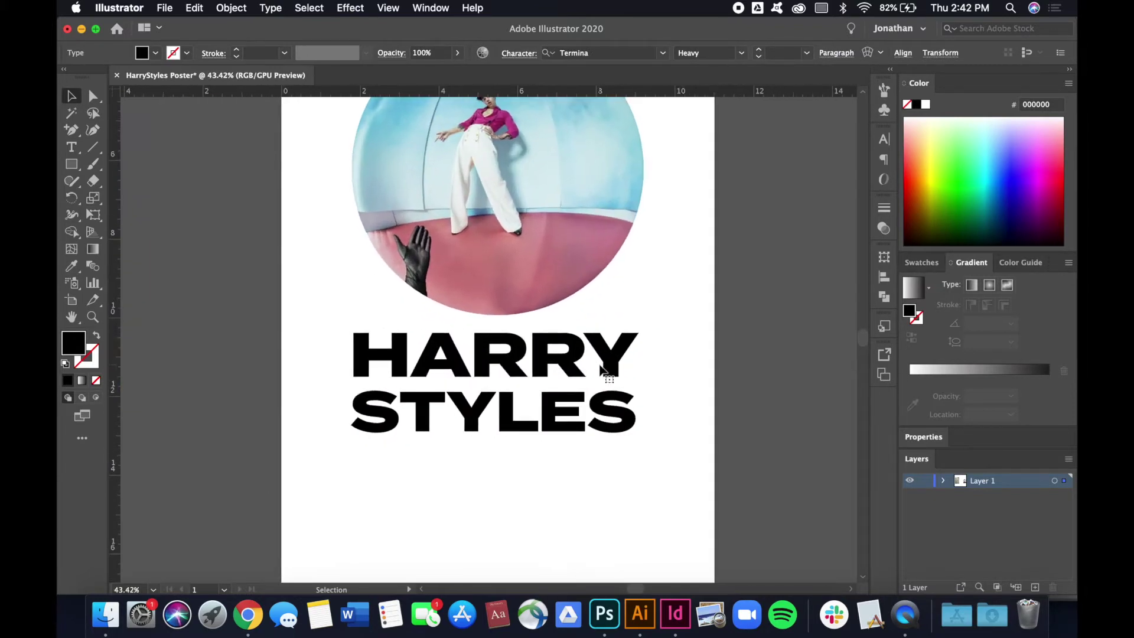
scroll(600, 366, down, 5)
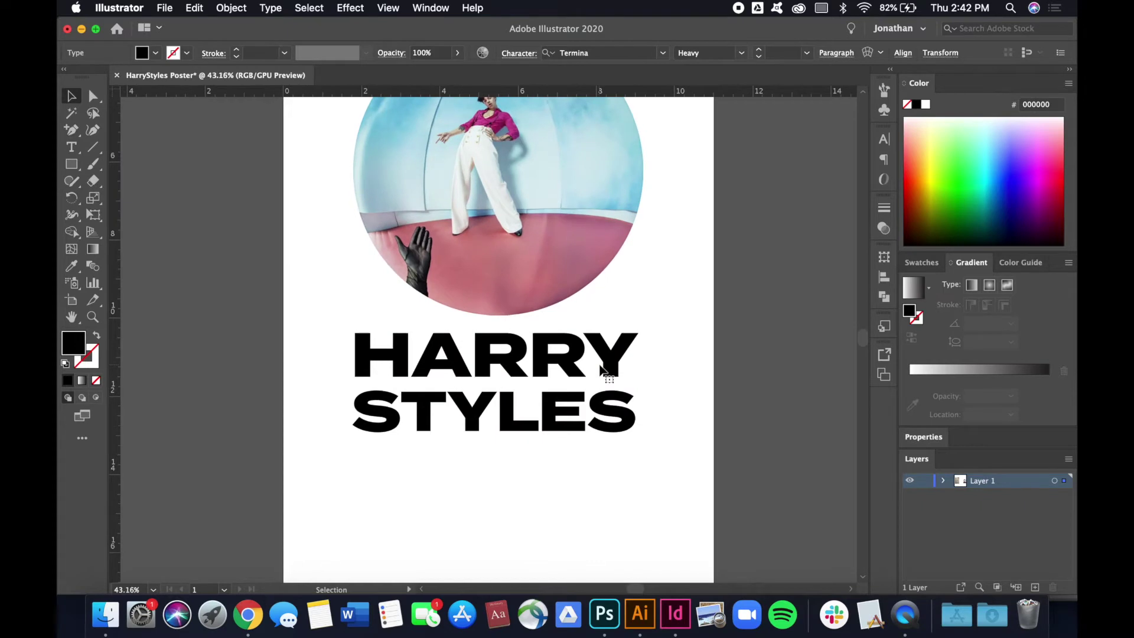
scroll(603, 369, down, 1)
click(604, 370)
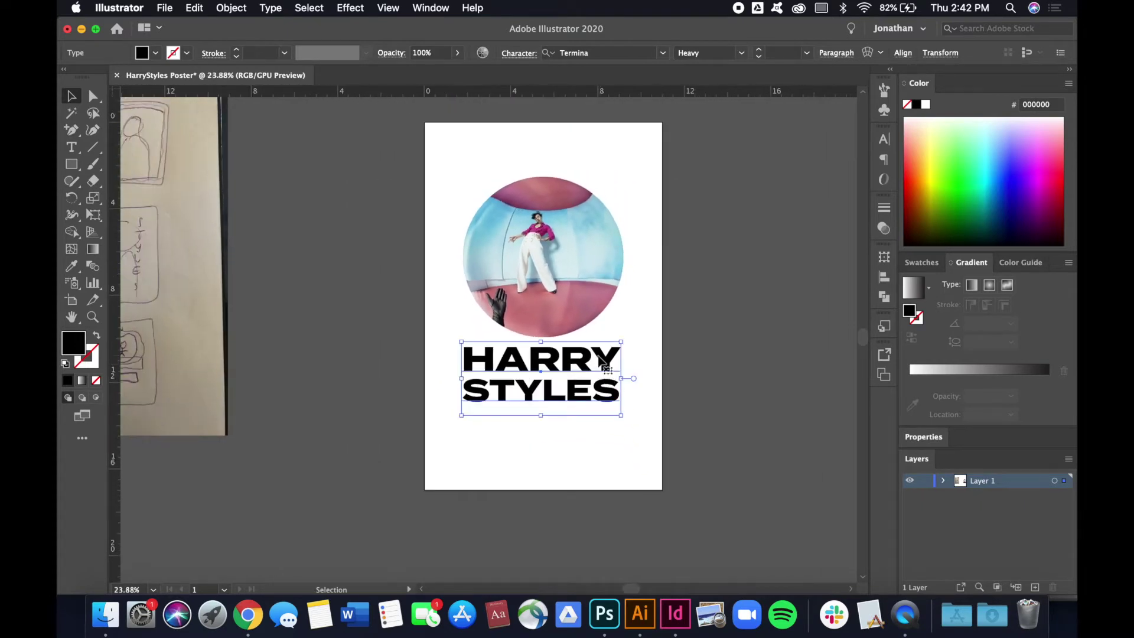
drag(608, 369, 323, 155)
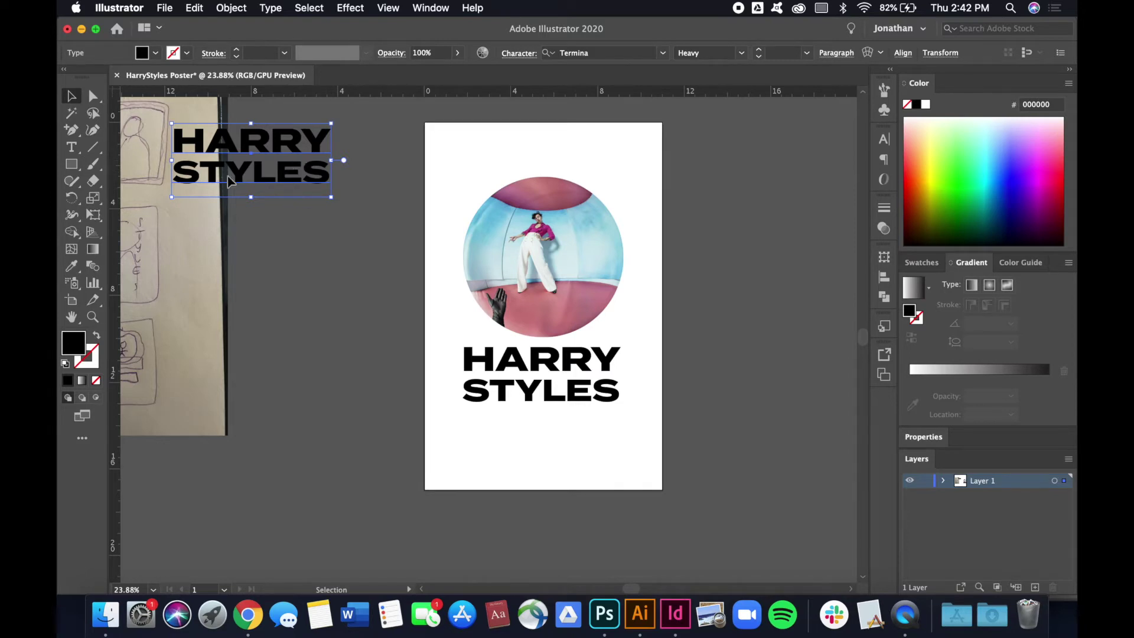
- Convert the HARRY STYLES text on the poster to outlines
scroll(454, 361, up, 5)
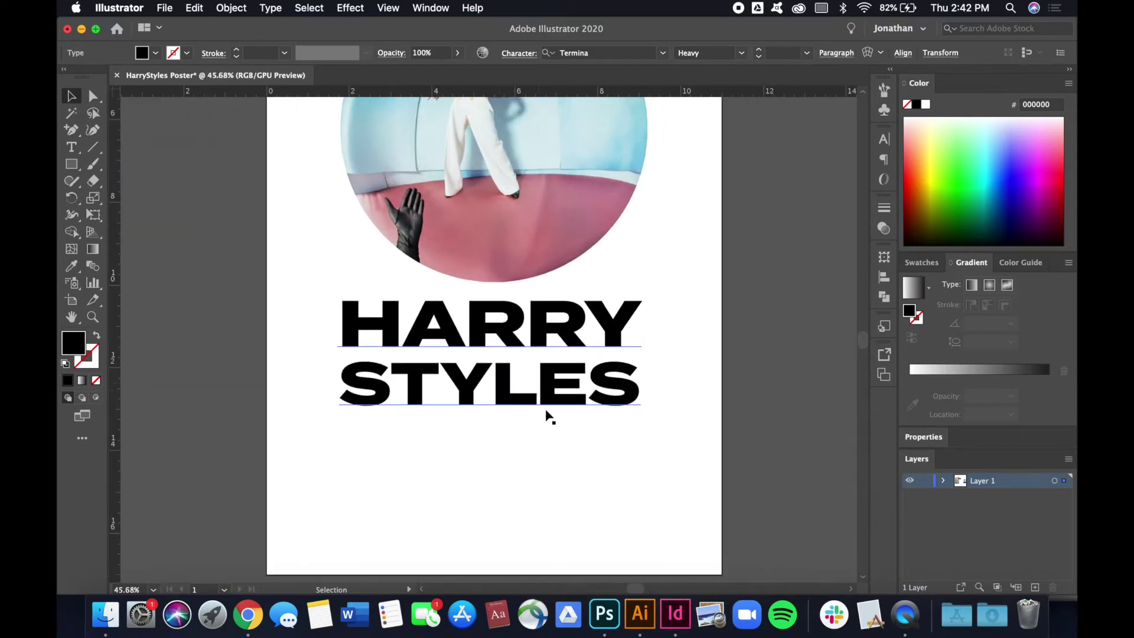
click(550, 362)
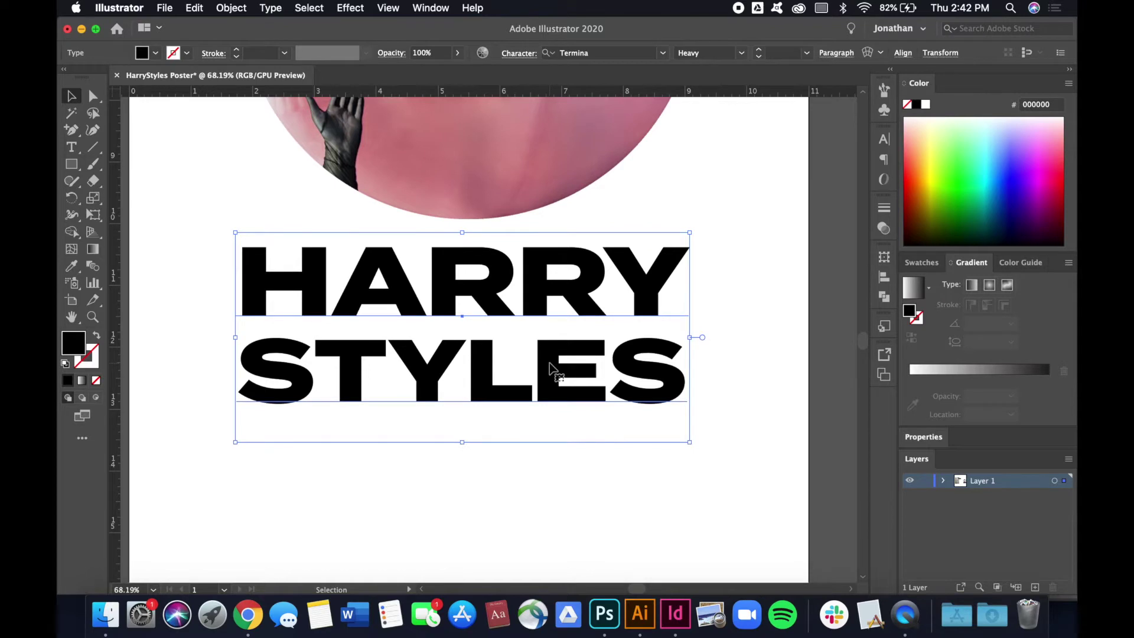
key(super+shift+o)
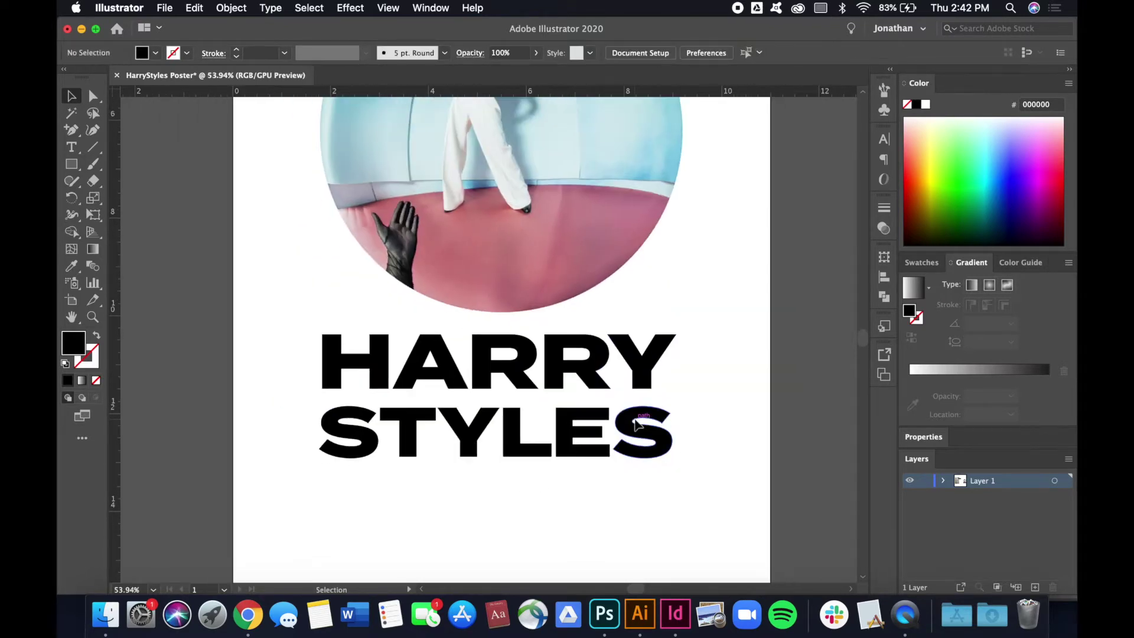
- Add a new fill to the appearance of the outlined HARRY STYLES group
scroll(635, 422, up, 3)
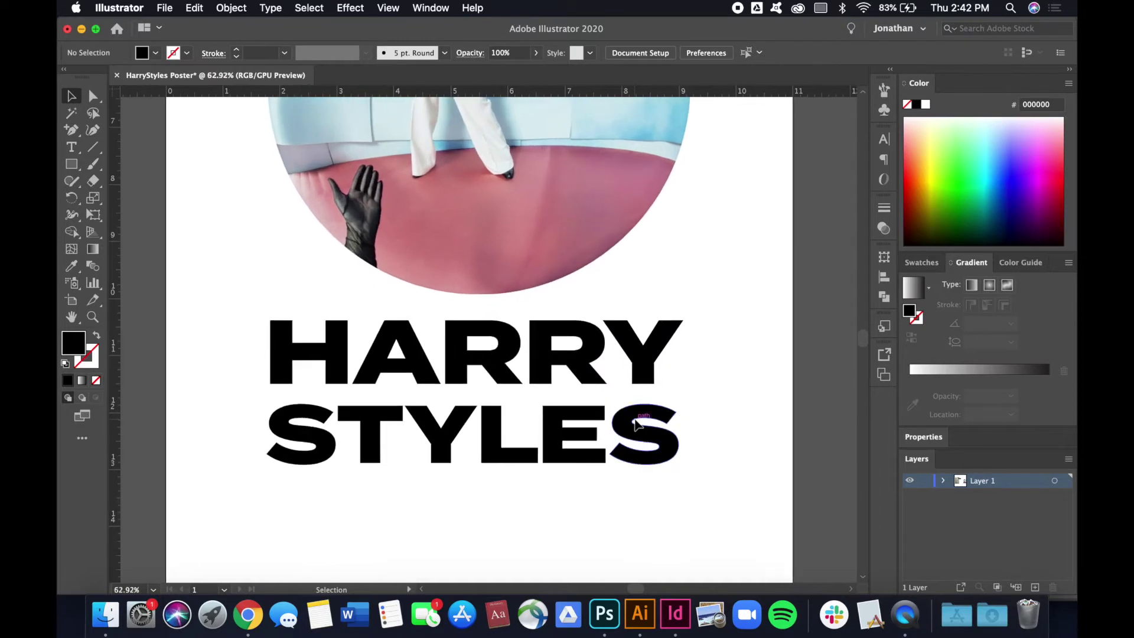
scroll(637, 423, down, 2)
scroll(686, 379, down, 3)
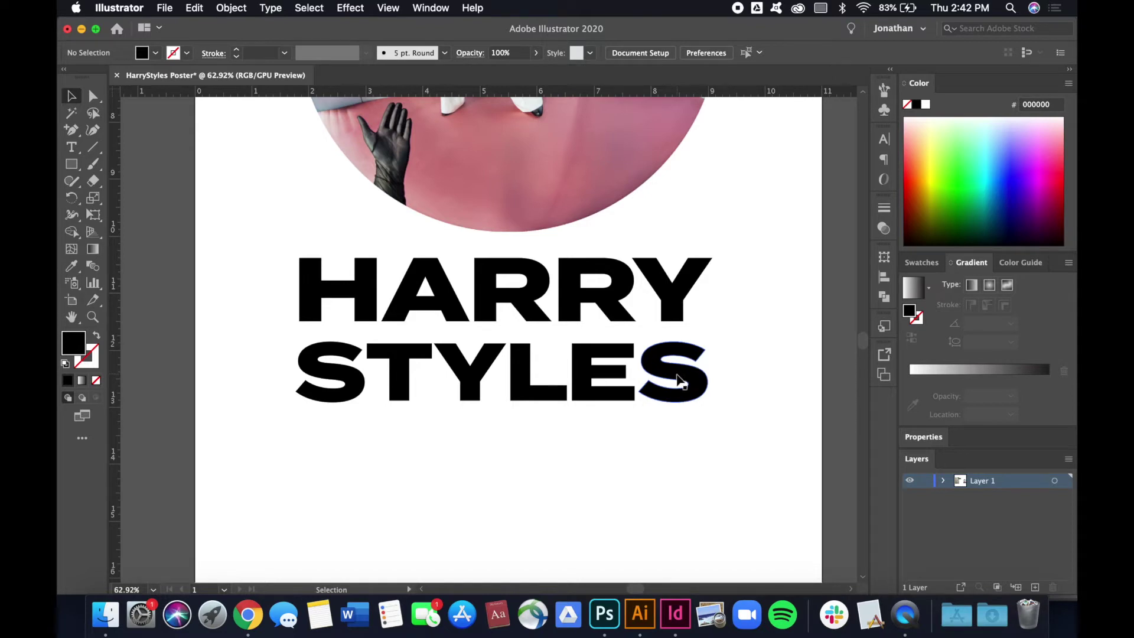
click(684, 288)
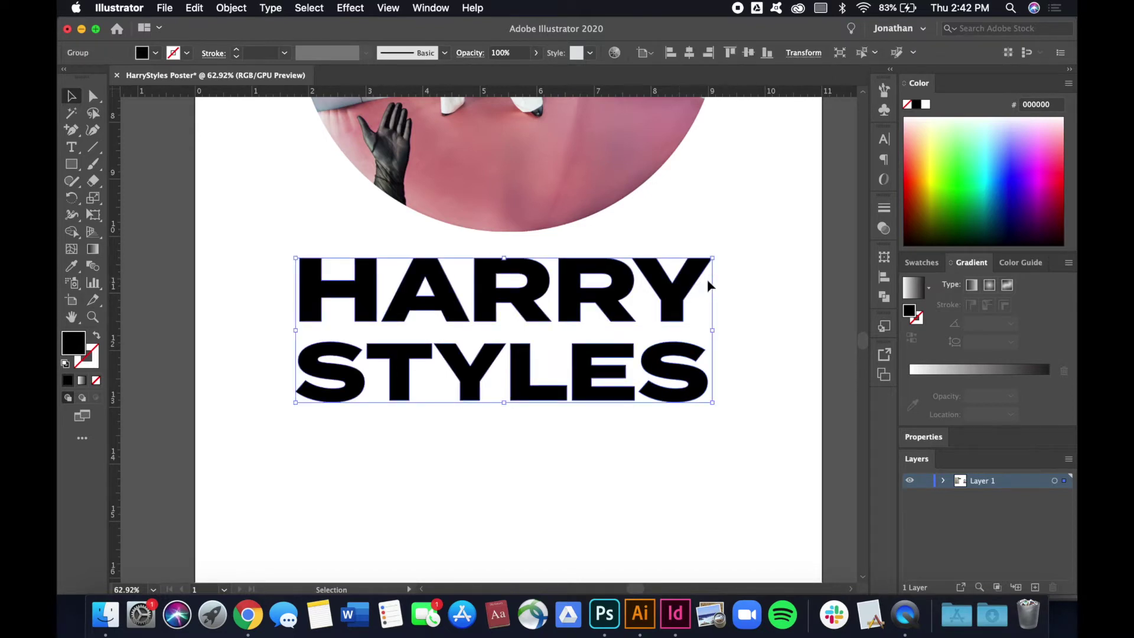
click(476, 7)
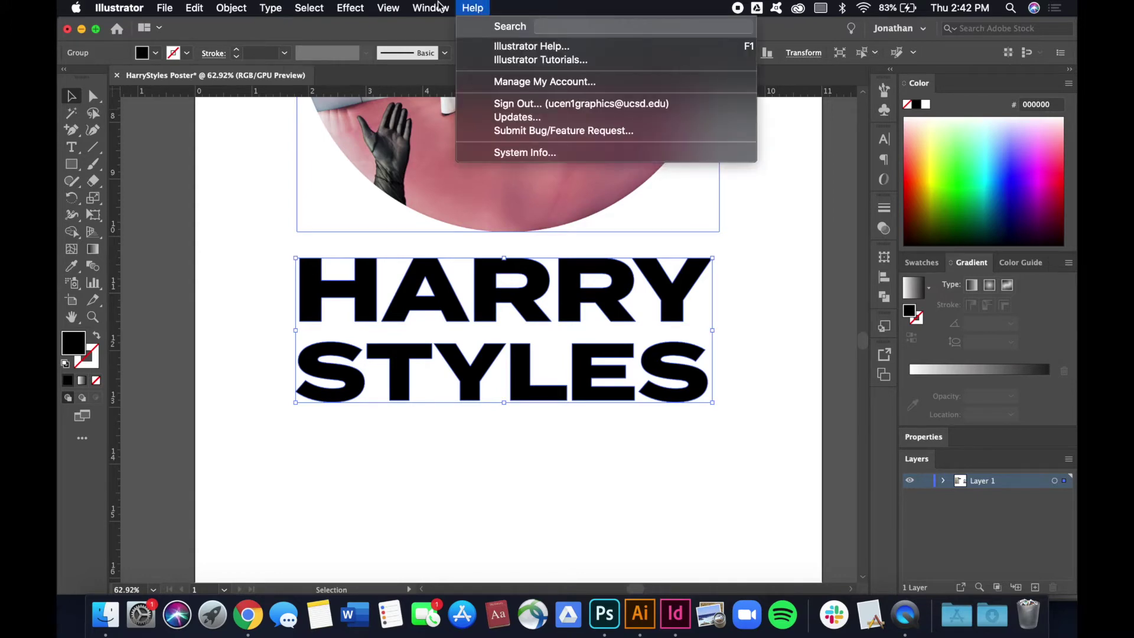
mouse_move(438, 7)
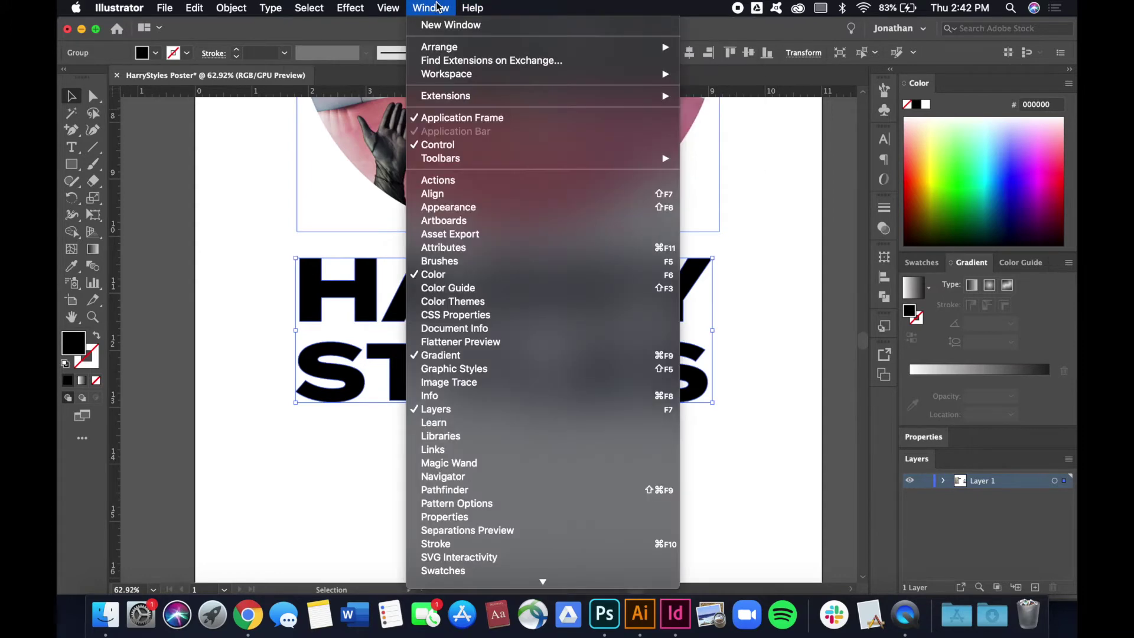
click(459, 210)
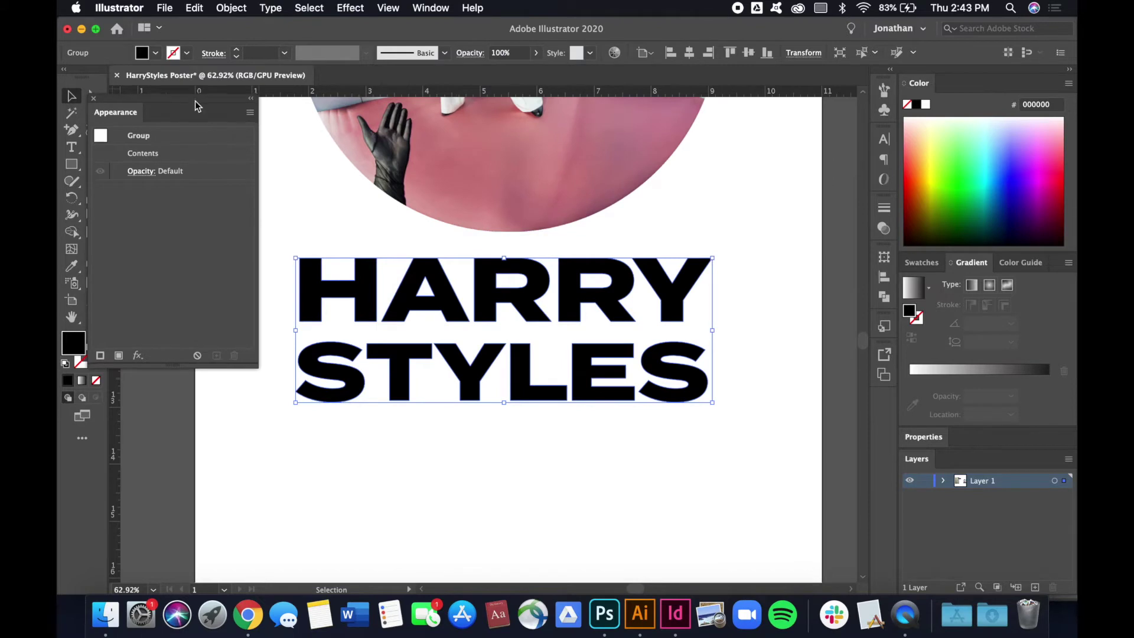
drag(195, 101, 222, 152)
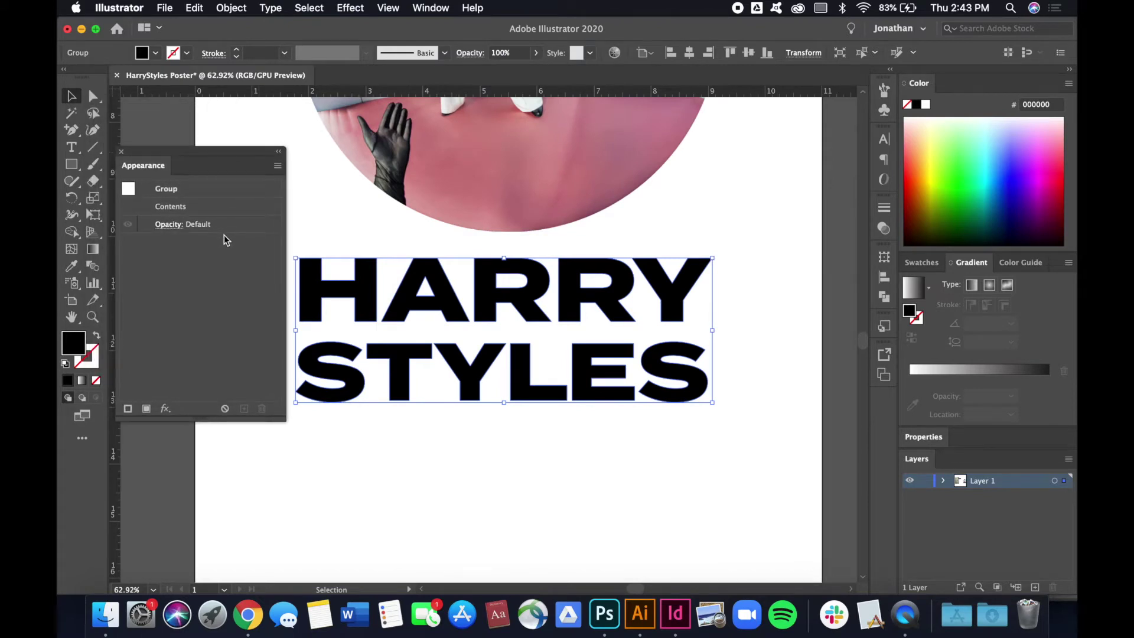
click(147, 409)
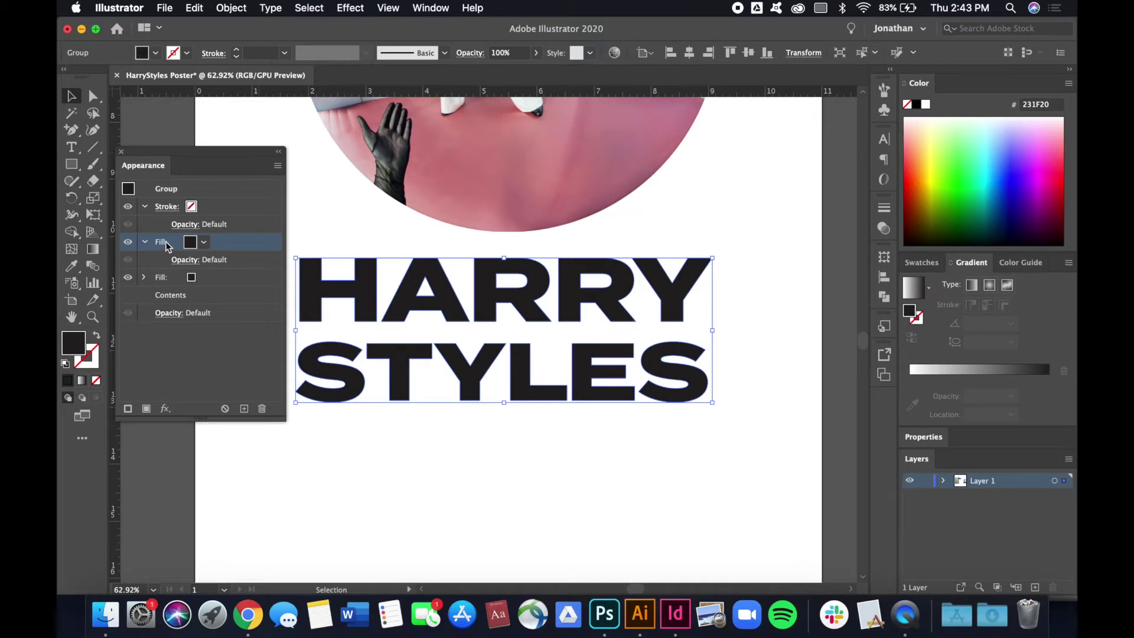
- Colour the lower of the title group's two fills magenta
click(199, 283)
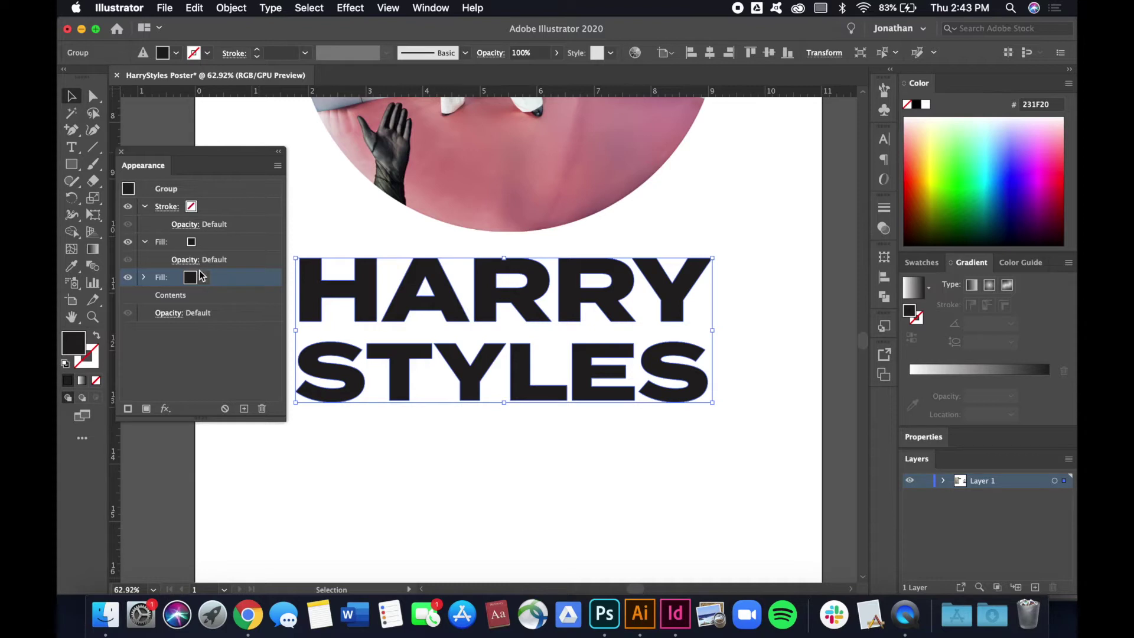
click(202, 279)
click(156, 302)
click(254, 348)
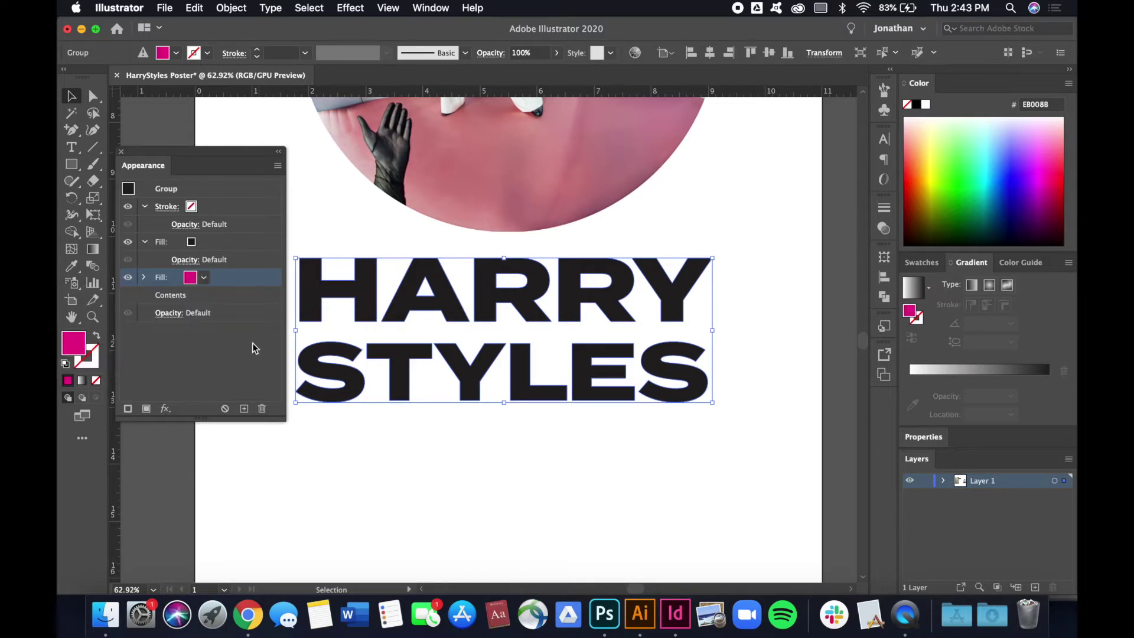
- Add a Transform effect to the title's magenta fill with a horizontal move of -0.125 in
click(165, 409)
mouse_move(198, 345)
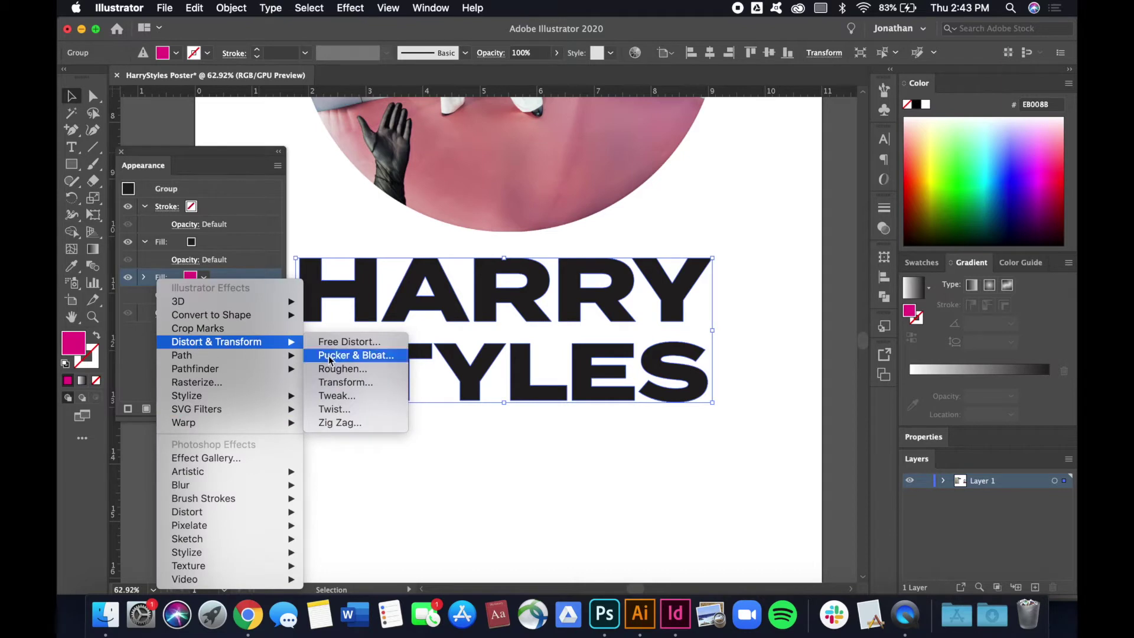
click(337, 382)
drag(289, 90, 249, 45)
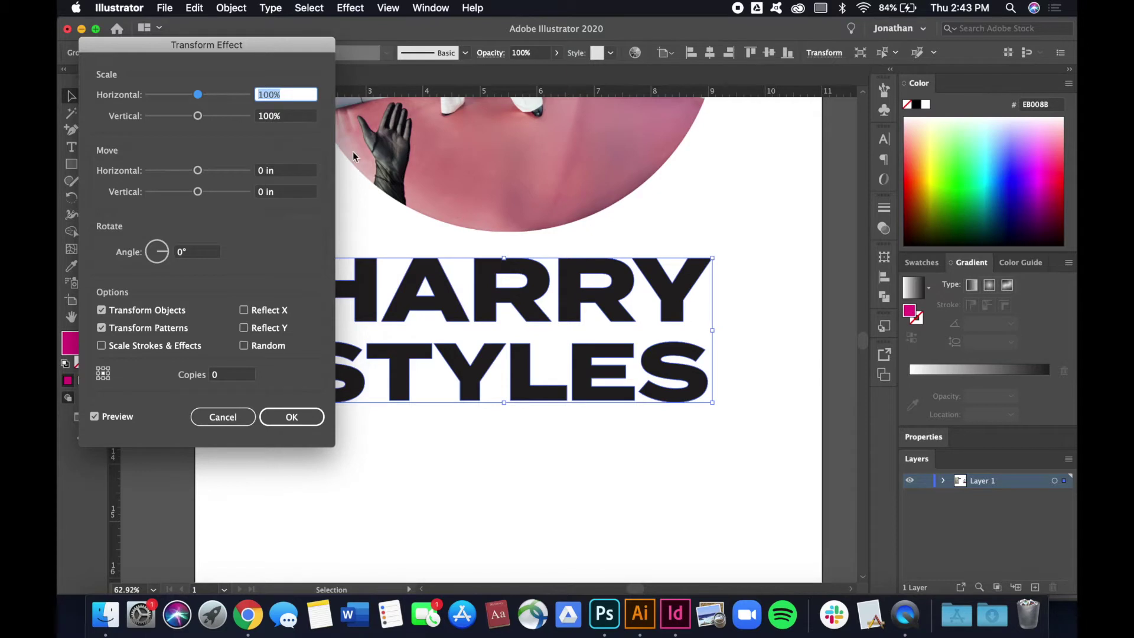
drag(220, 46, 234, 58)
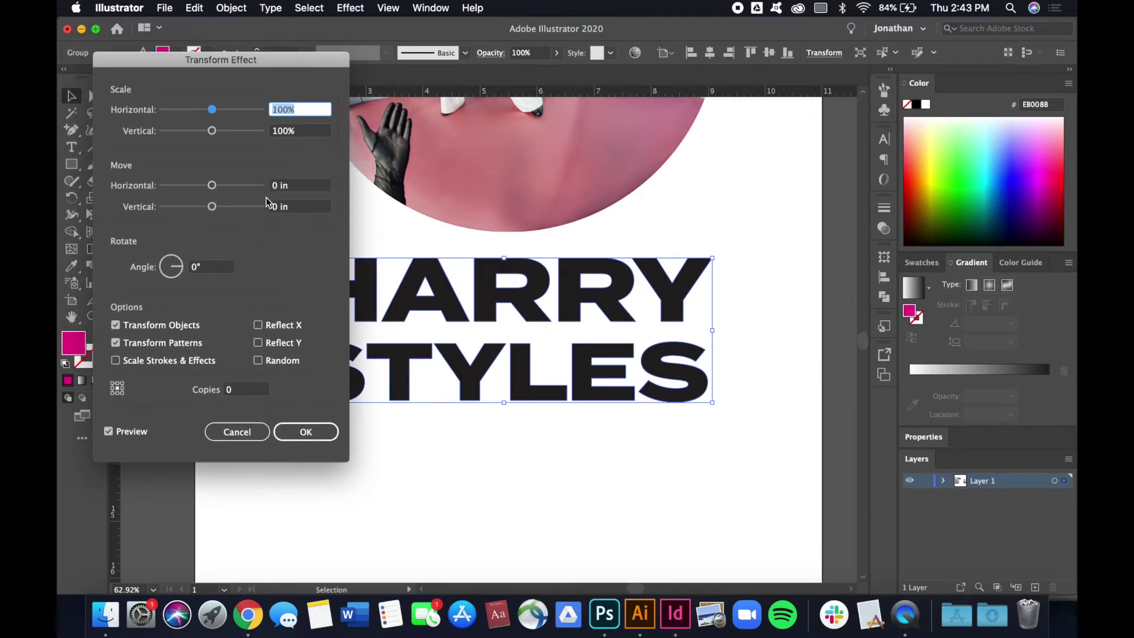
click(274, 187)
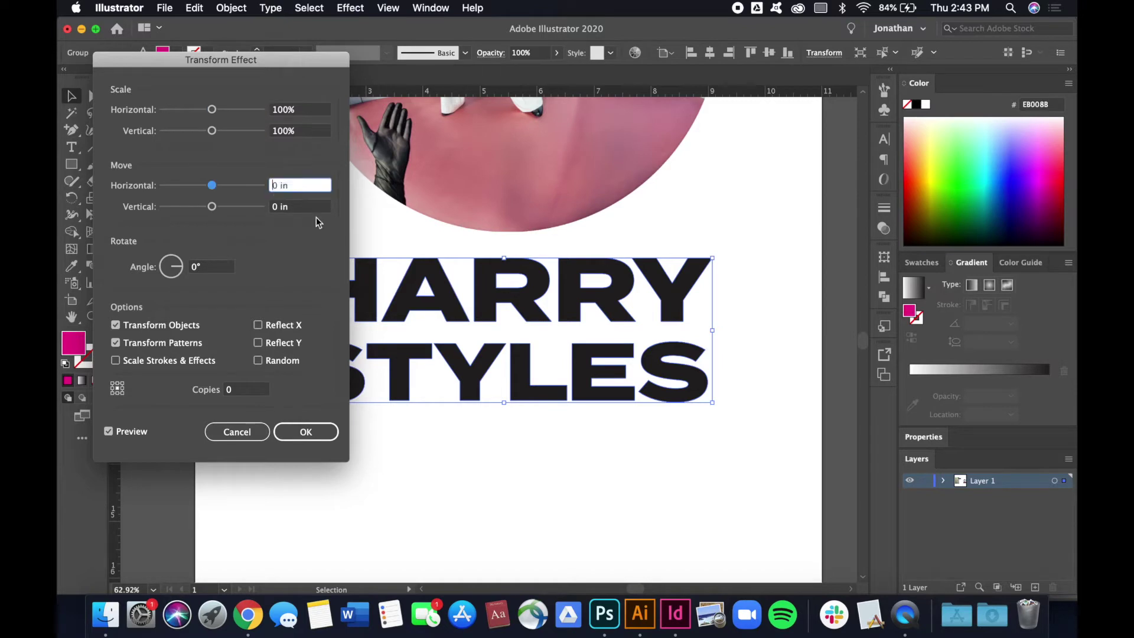
key(Down)
key(Down)
key(Down)
key(Down)
text(-0.125)
key(Return)
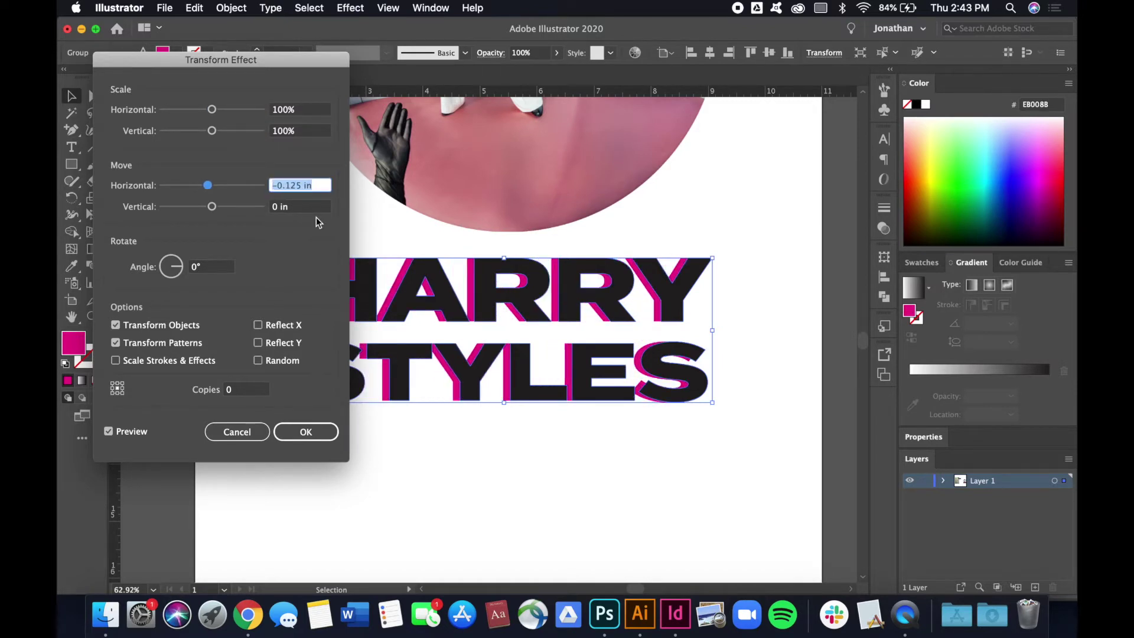
- Set the Transform effect's vertical move to 0.25 in and its horizontal move to -0.25 in
click(302, 208)
text(0.25)
key(Return)
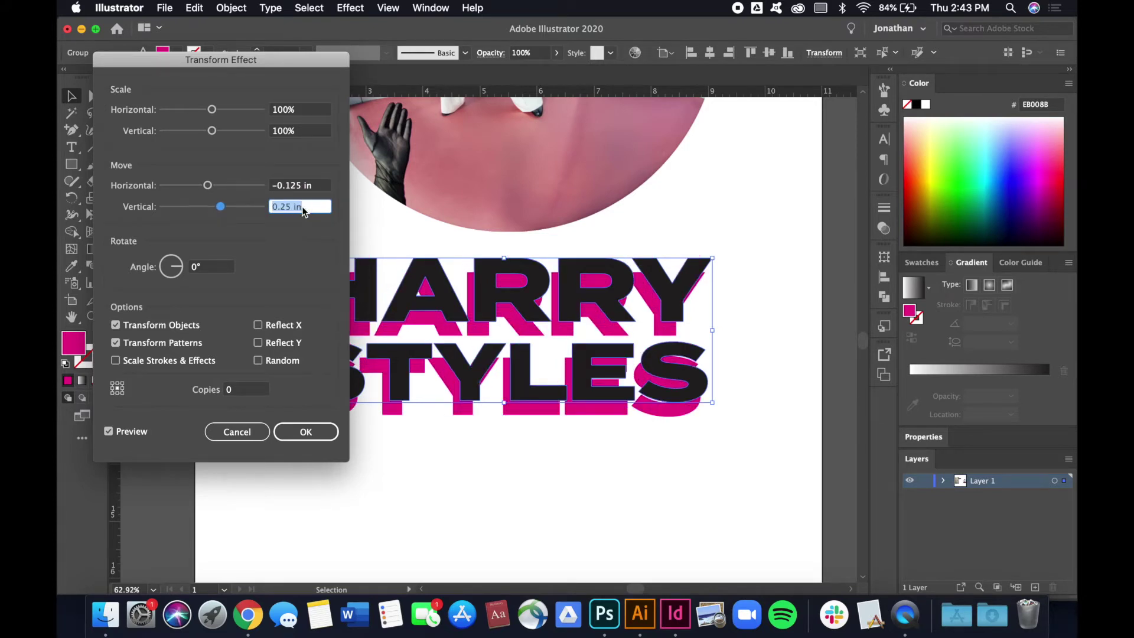
click(294, 186)
text(-0.25)
key(Return)
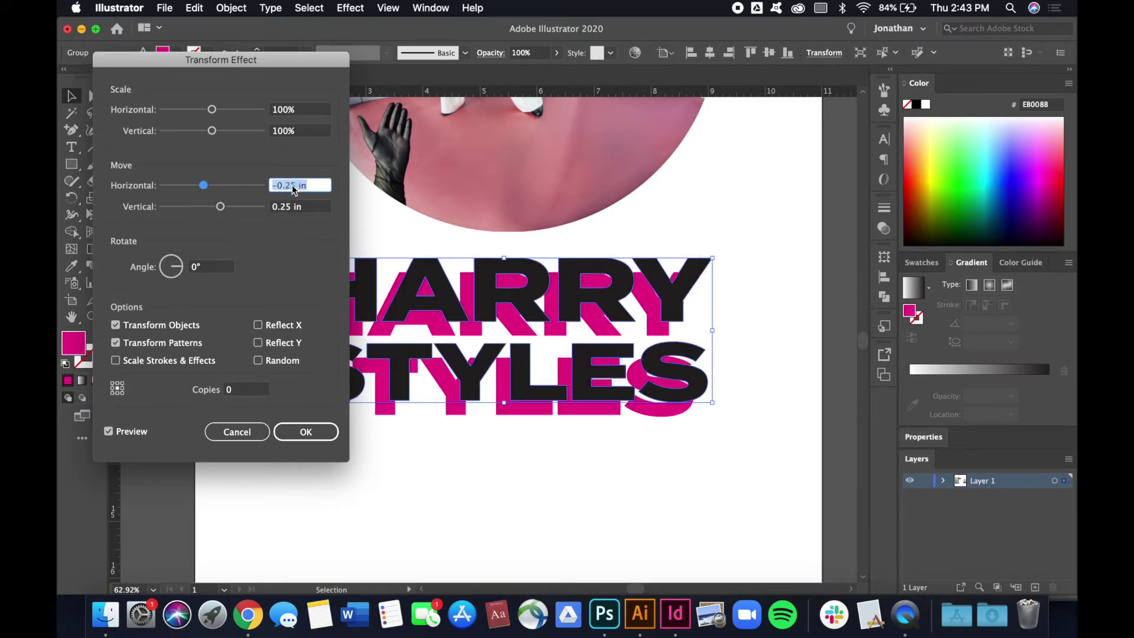
- Set the Transform effect to 2 copies, apply it, and close the appearance settings
click(239, 391)
text(1)
key(Return)
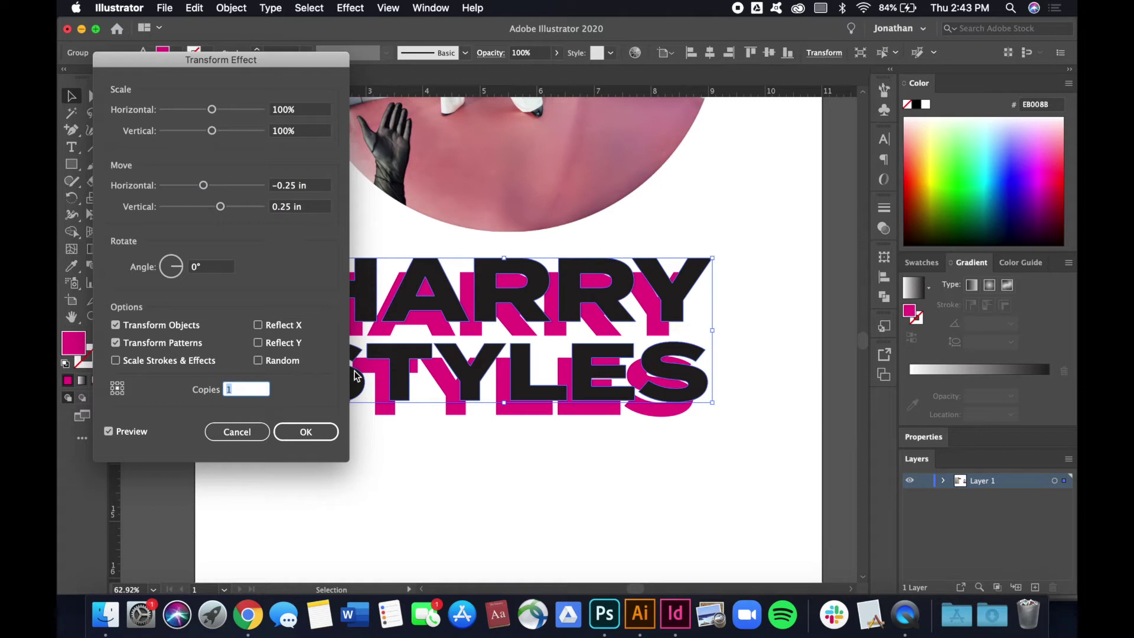
text(2)
key(Return)
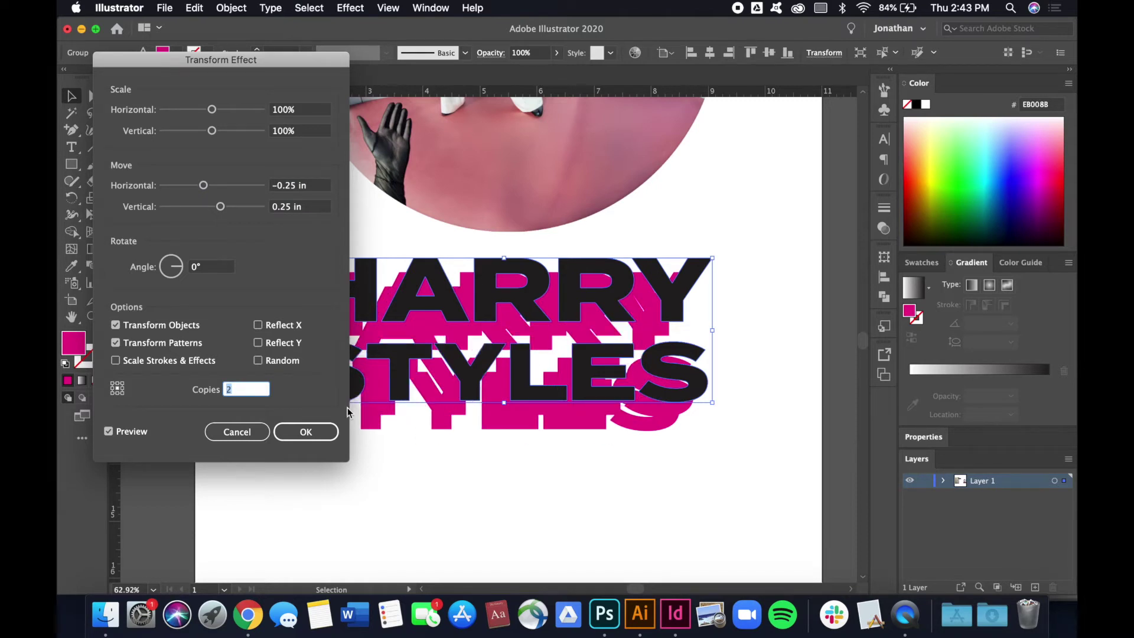
click(306, 432)
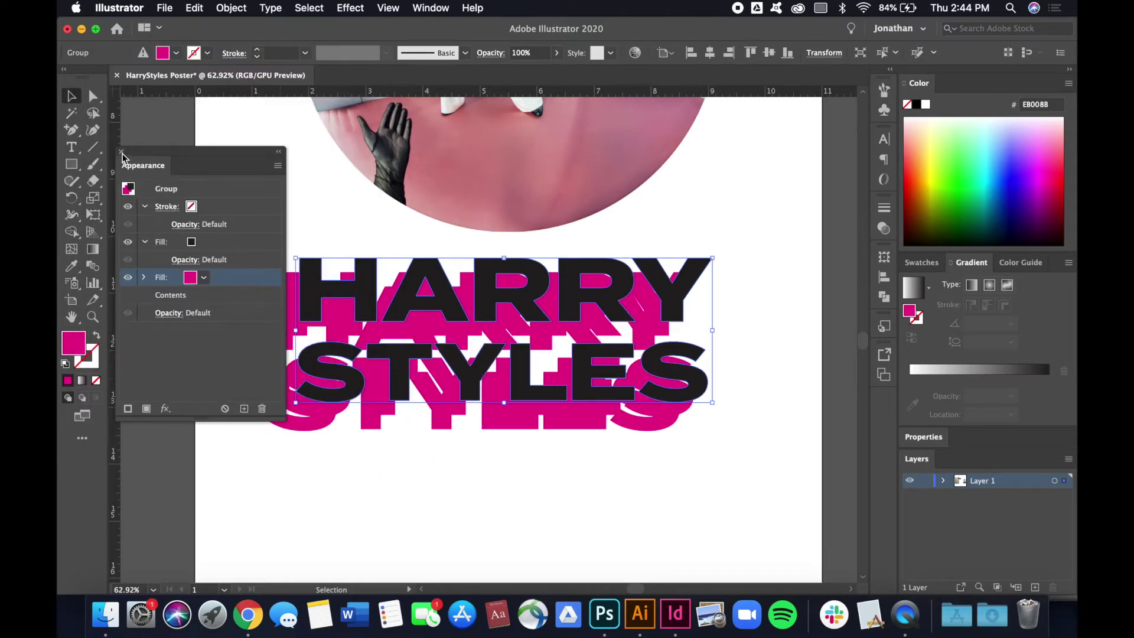
click(122, 152)
click(642, 481)
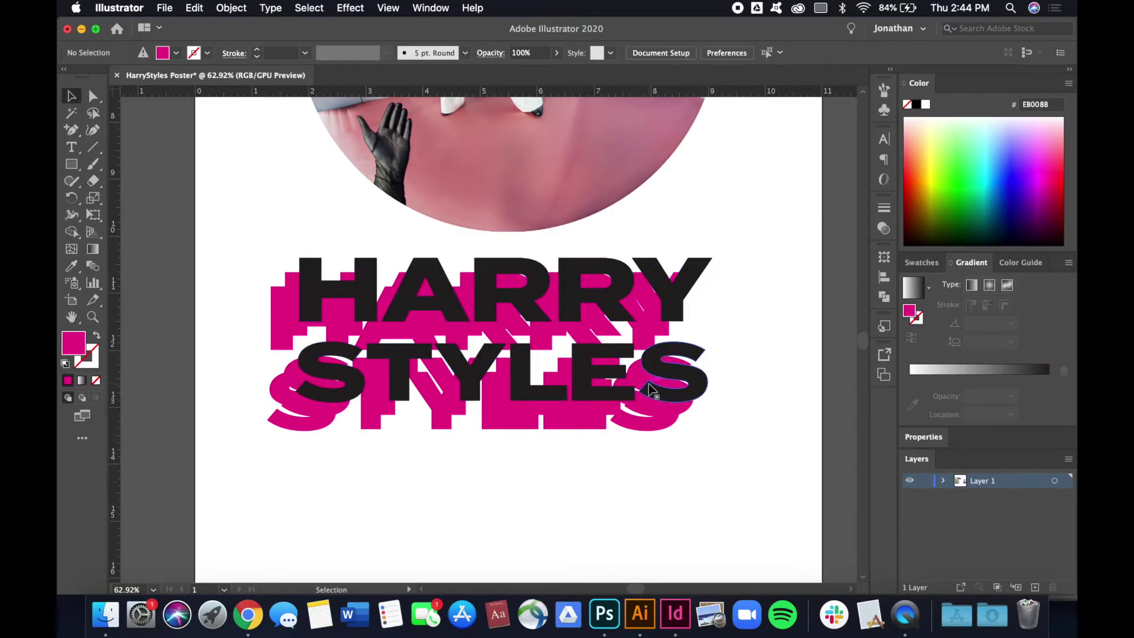
- Expand the appearance of the HARRY STYLES title group into editable shapes
scroll(671, 435, up, 3)
click(708, 395)
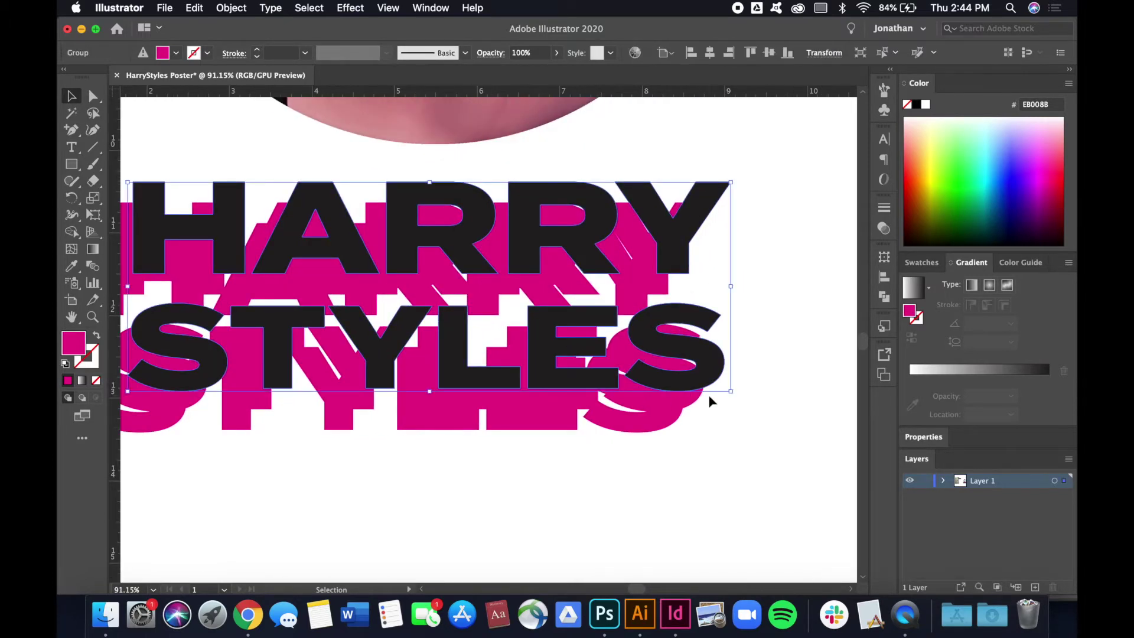
scroll(711, 399, left, 2)
scroll(596, 423, left, 3)
scroll(596, 423, down, 1)
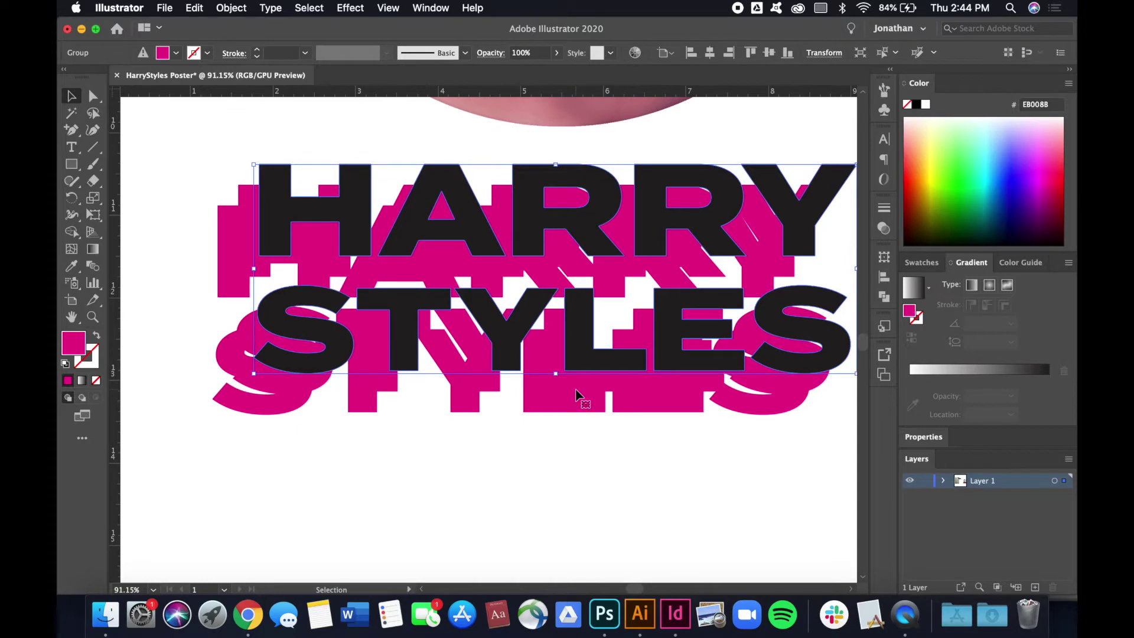
click(231, 8)
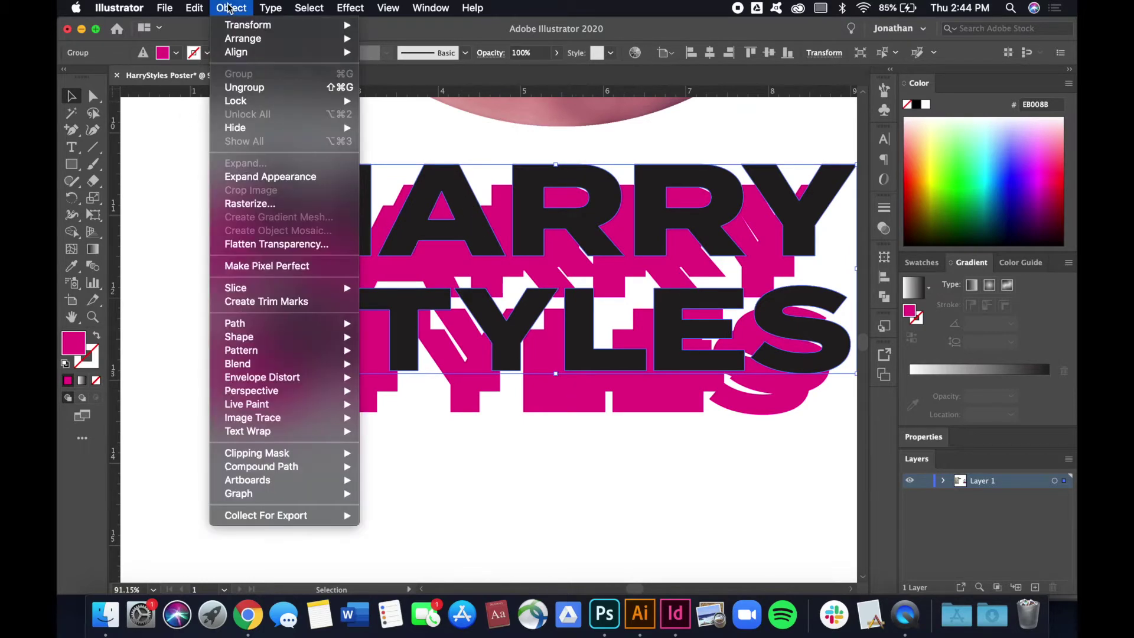
click(267, 177)
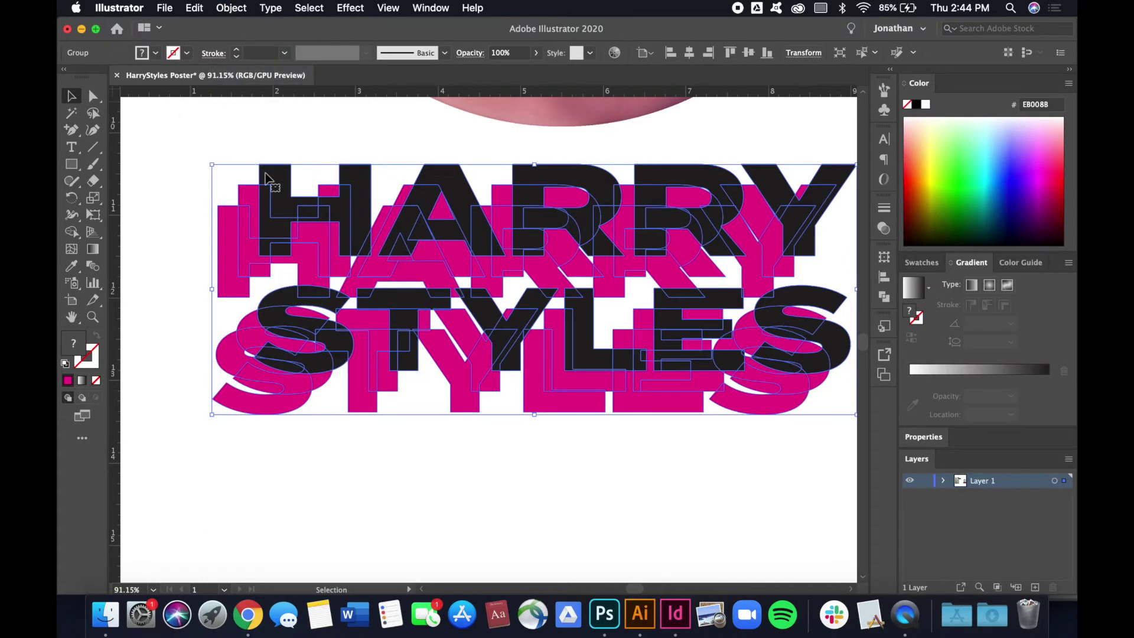
- Nudge all STYLES letters, including their magenta copies, slightly down to widen the gap below HARRY
scroll(284, 201, up, 5)
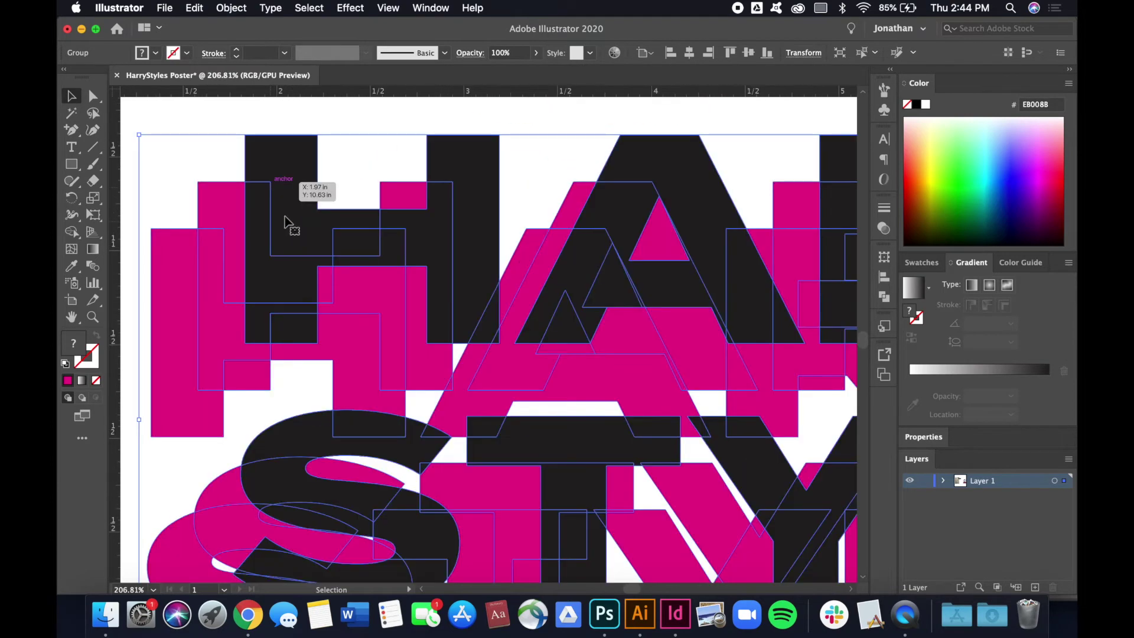
scroll(225, 307, down, 5)
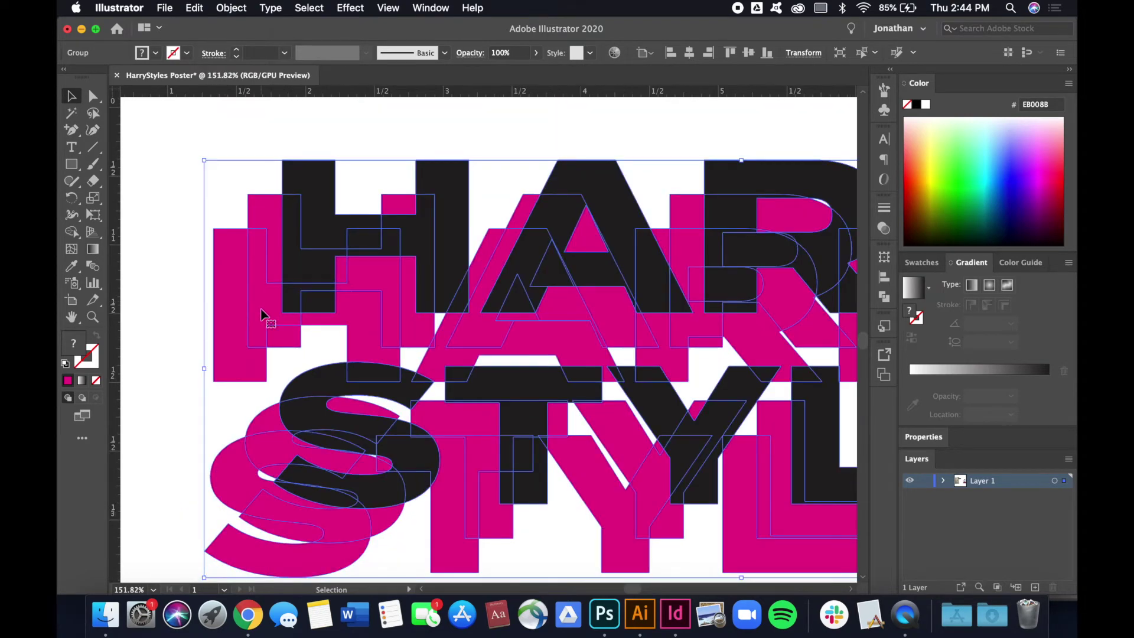
click(186, 295)
key(a)
drag(219, 390, 818, 447)
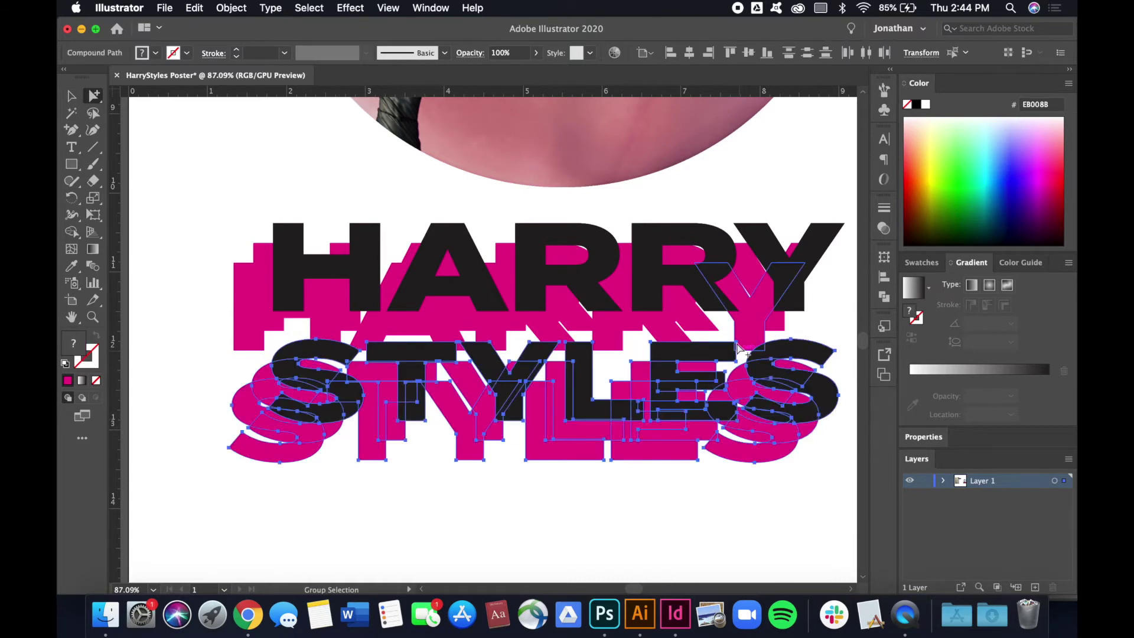
key(shift+Down)
key(shift+Down)
key(shift+Down)
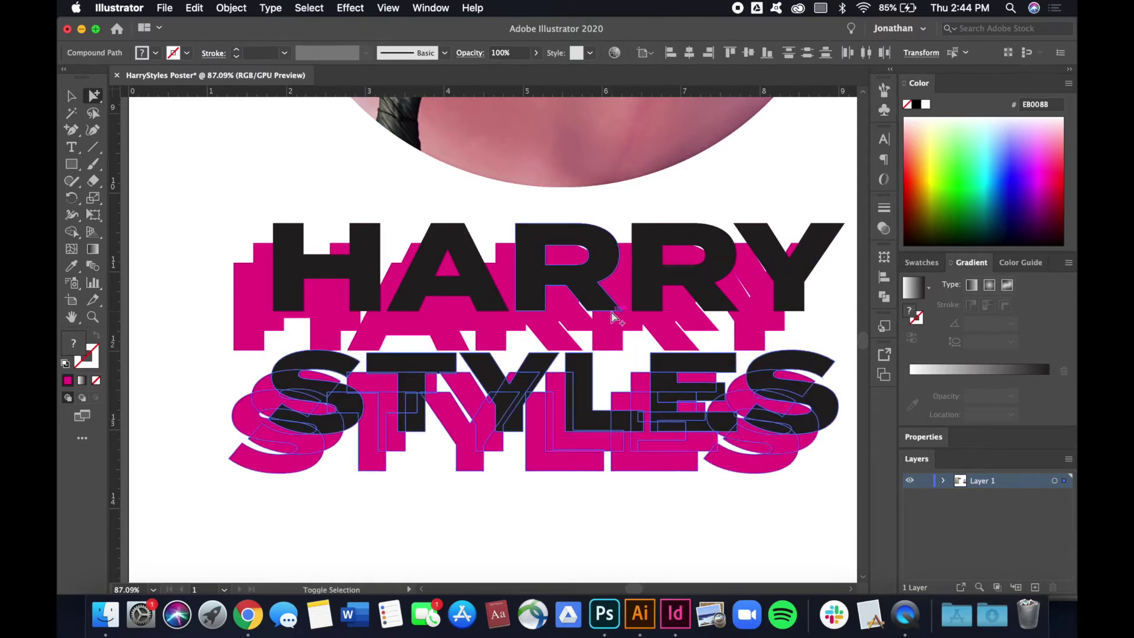
key(shift+Up)
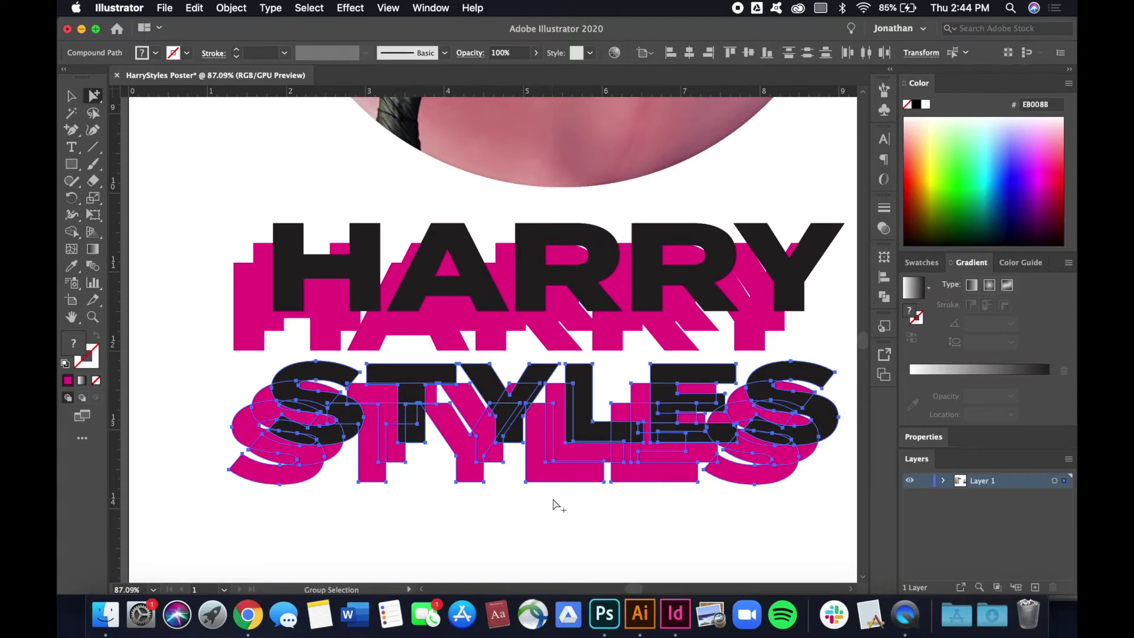
click(552, 515)
scroll(551, 517, right, 2)
scroll(551, 517, down, 1)
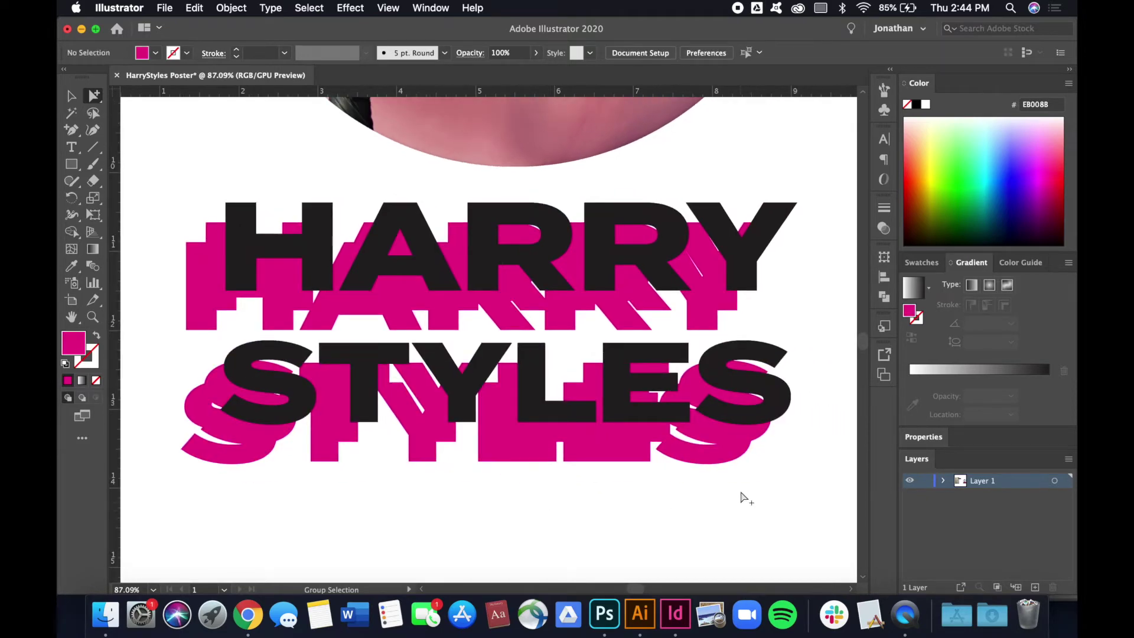
- Ungroup the expanded title and duplicate the black front lettering in place
key(v)
click(775, 397)
key(shift+super+g)
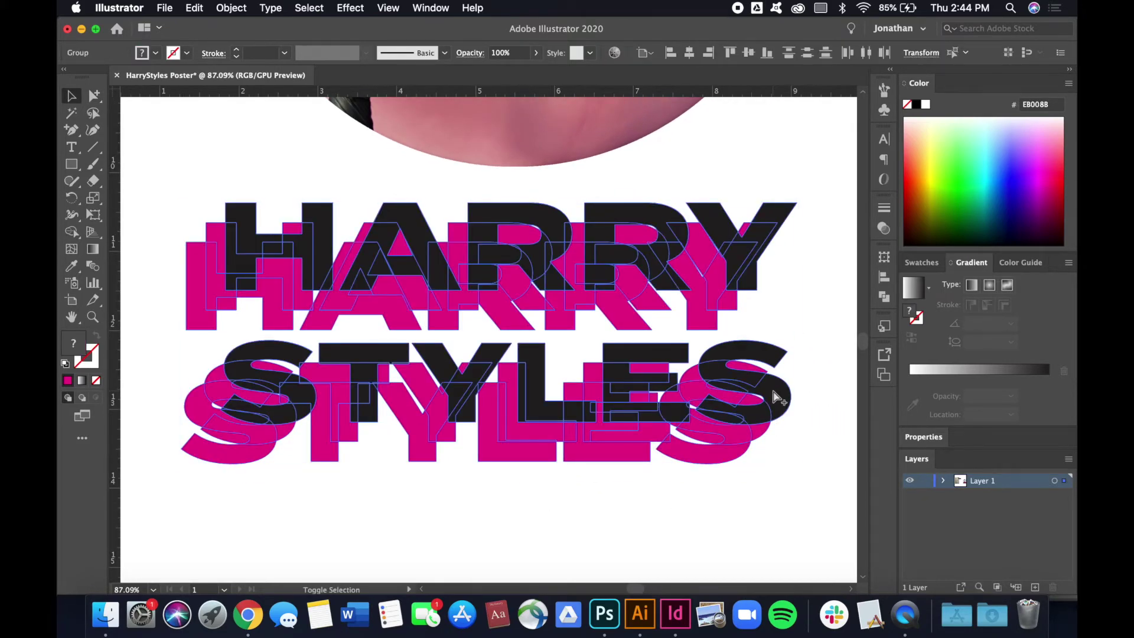
click(824, 413)
click(784, 397)
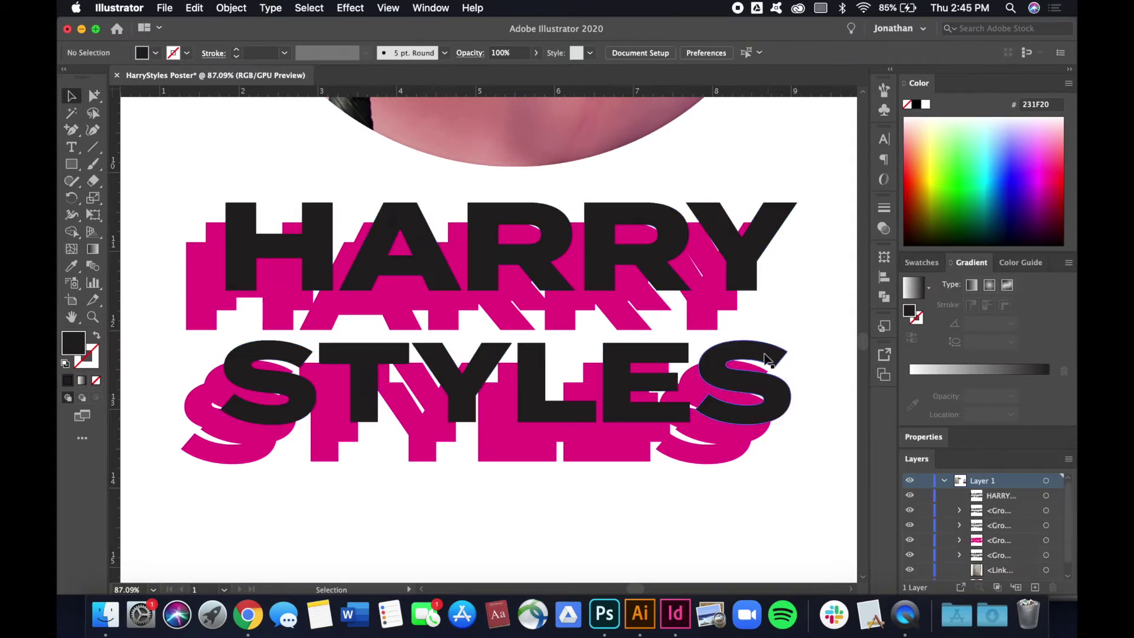
click(764, 359)
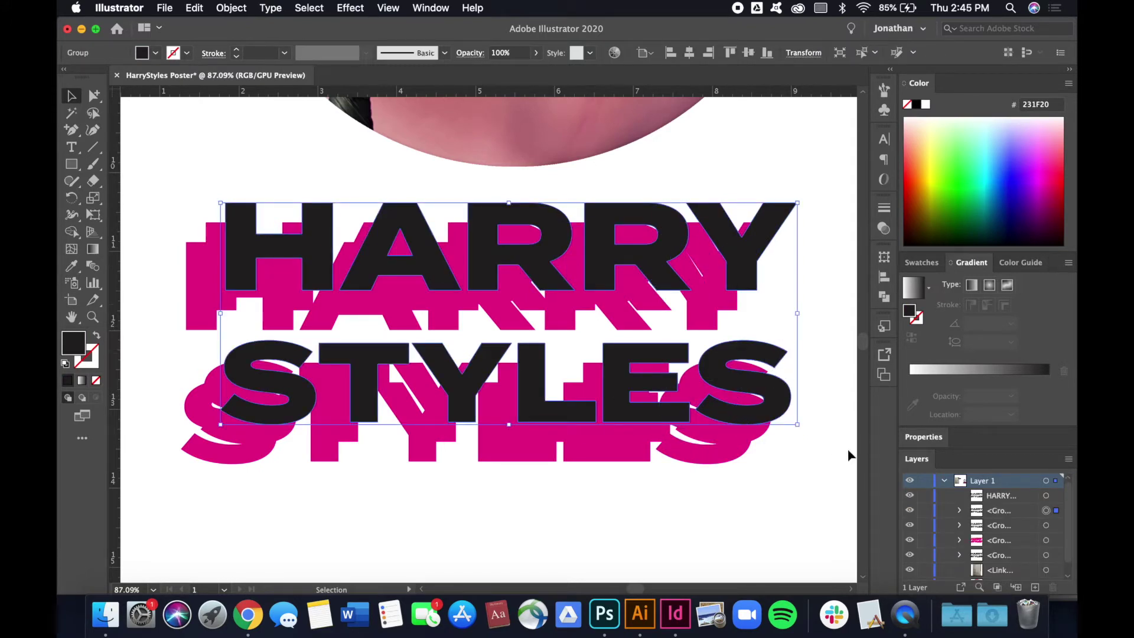
key(super+alt)
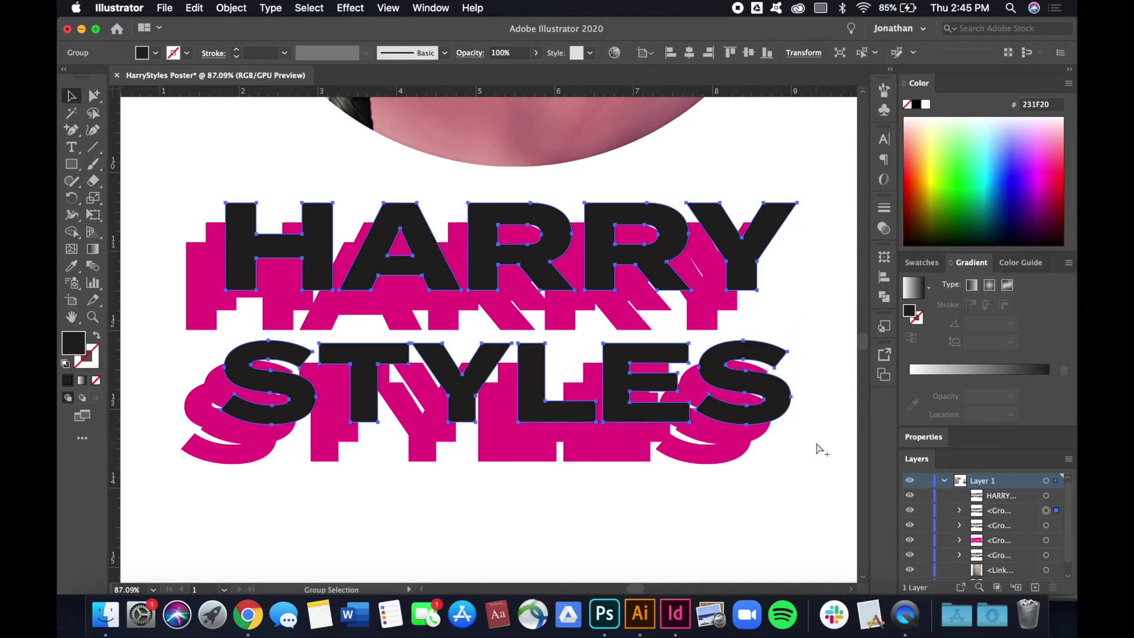
- Hide the top copy of the black lettering and recolour the copy beneath it with the shadow's magenta
click(910, 511)
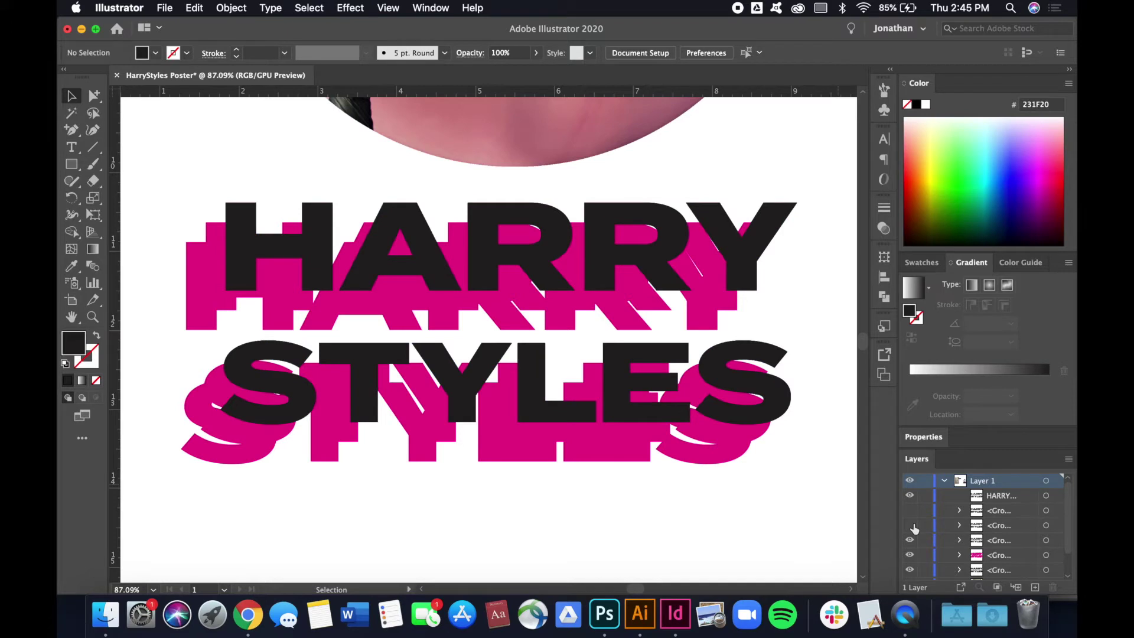
click(1046, 526)
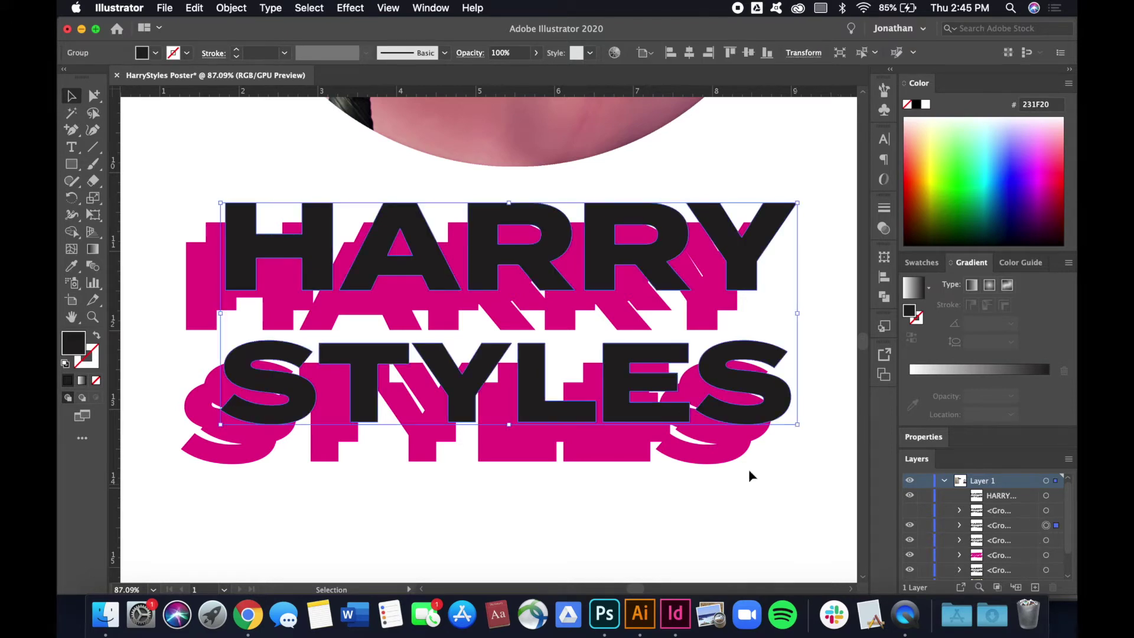
key(i)
click(722, 440)
key(v)
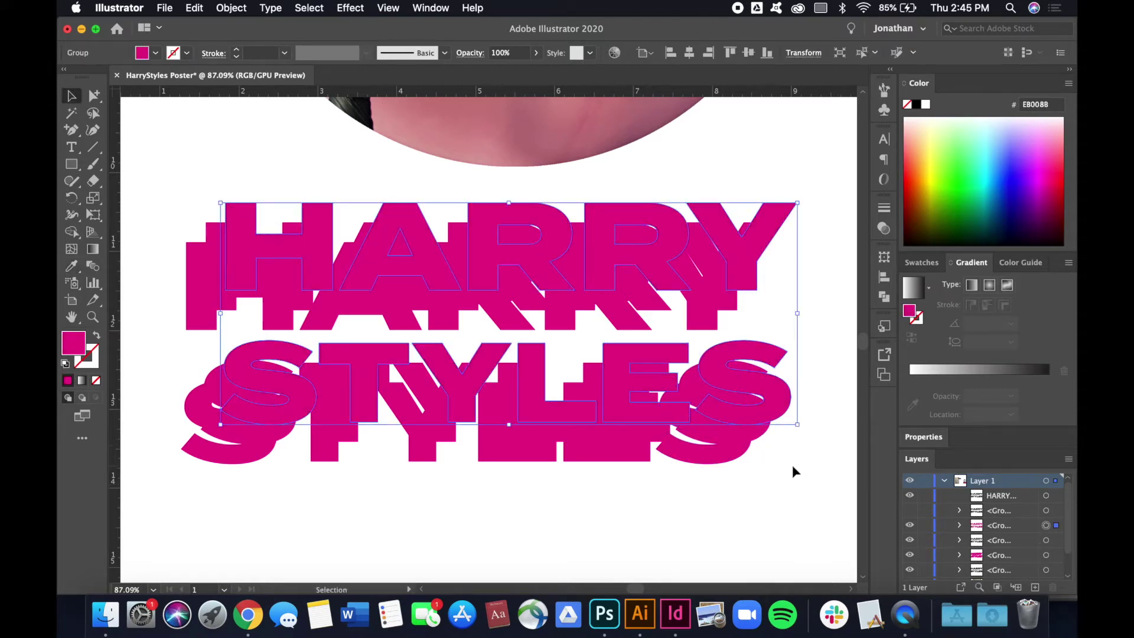
- Delete the redundant black lettering group and unite all visible magenta title shapes with Pathfinder
key(Delete)
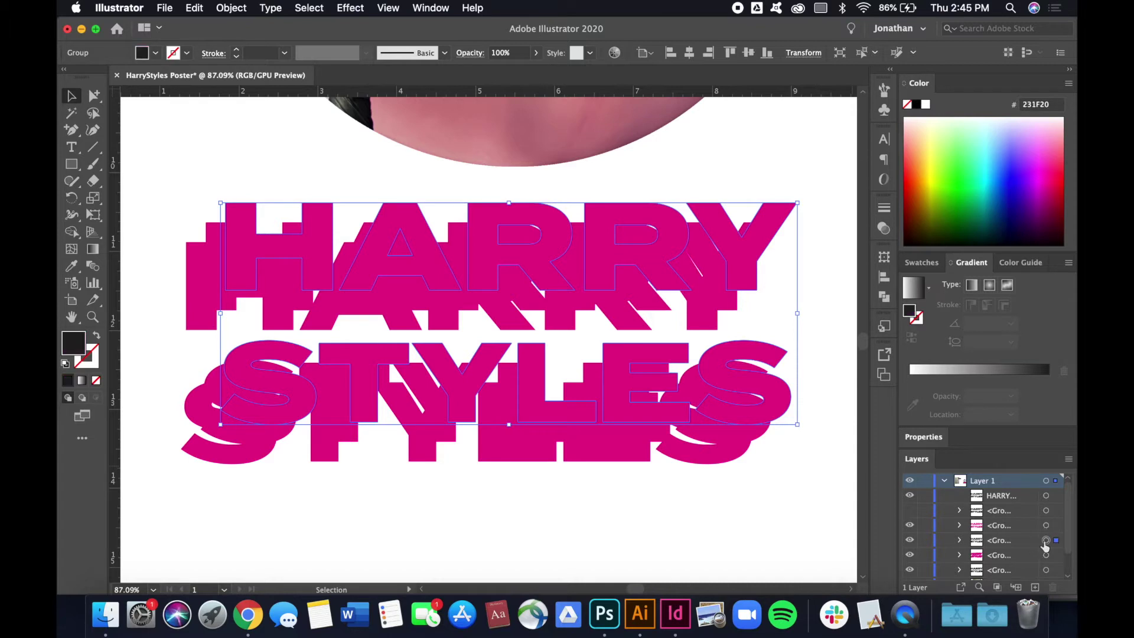
key(super+z)
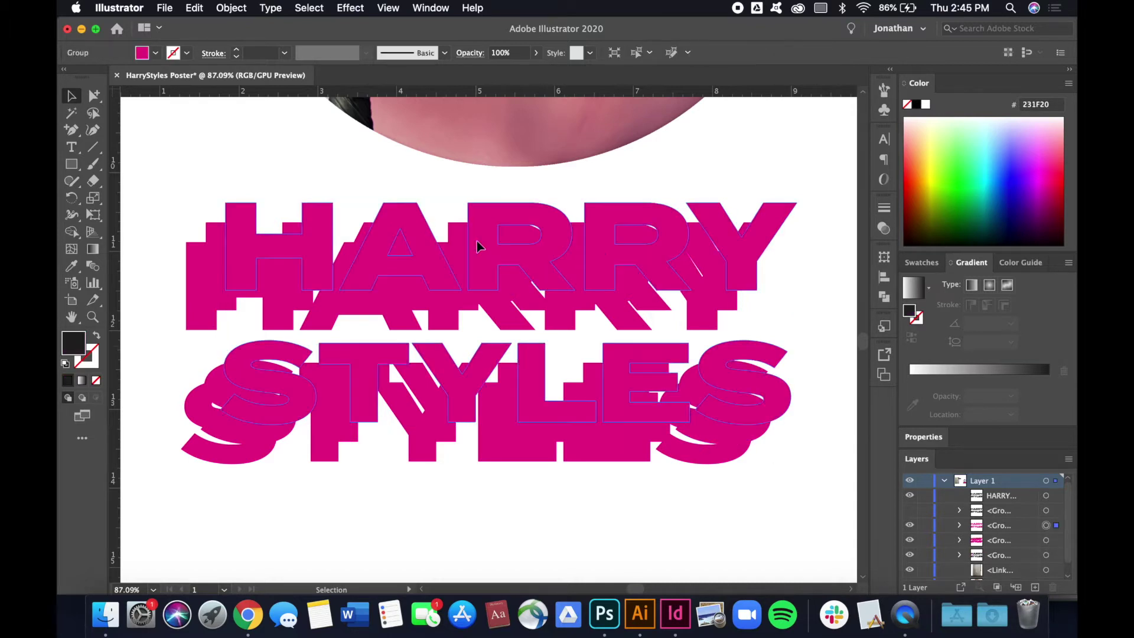
drag(164, 210, 827, 530)
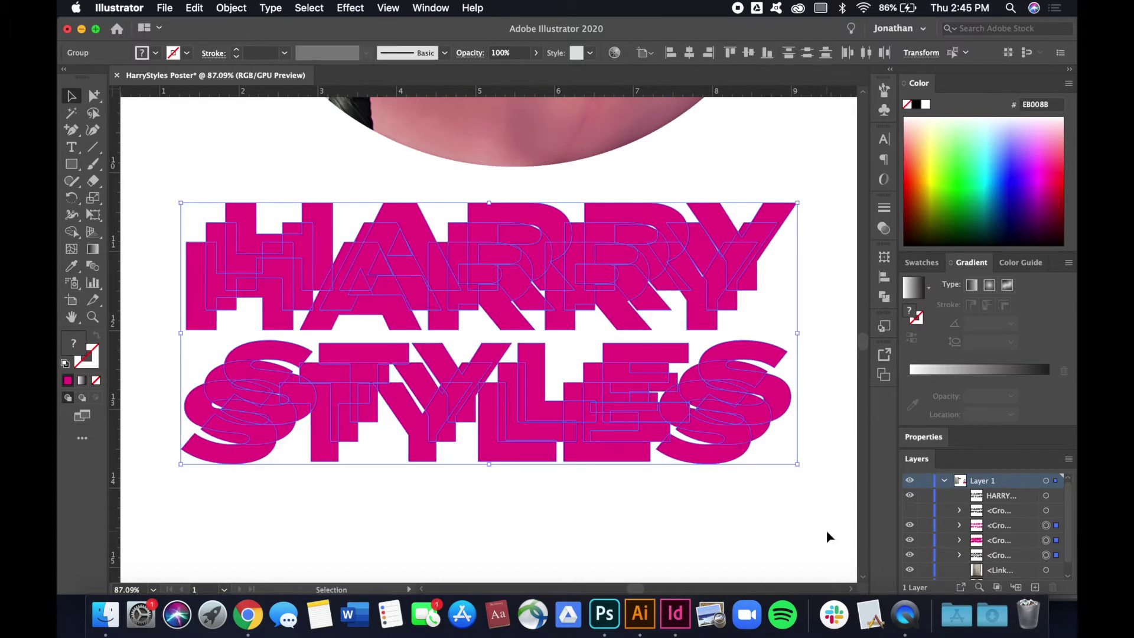
click(885, 298)
click(712, 288)
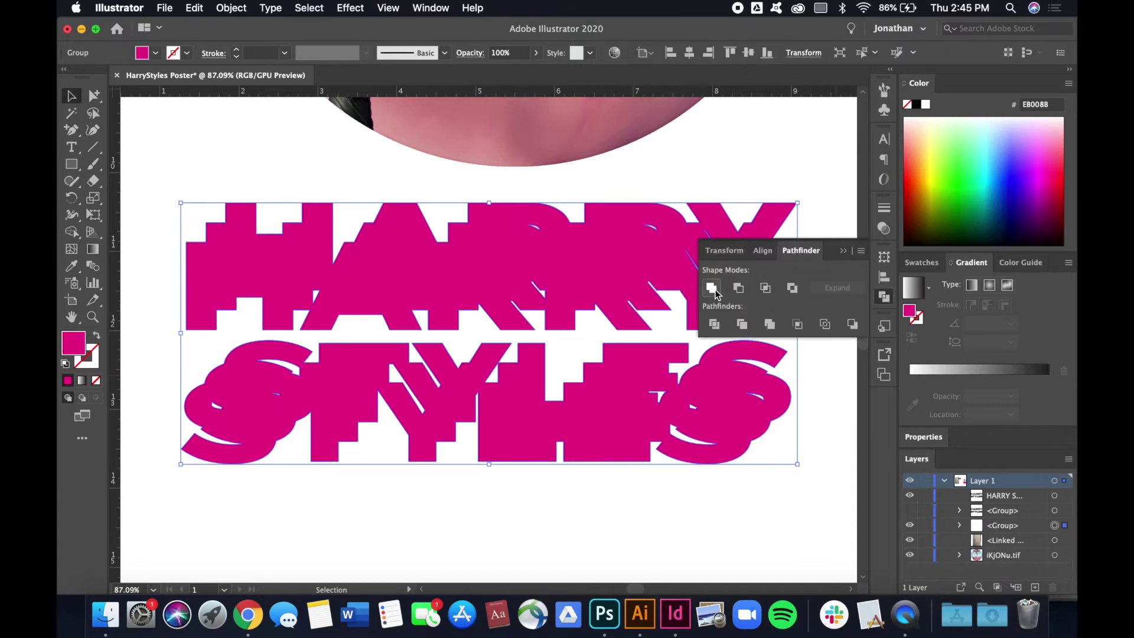
click(841, 249)
- Delete the stair-step anchor points on the upper-left edges of the H's magenta shadow and at the small gap beside the A
scroll(547, 271, left, 3)
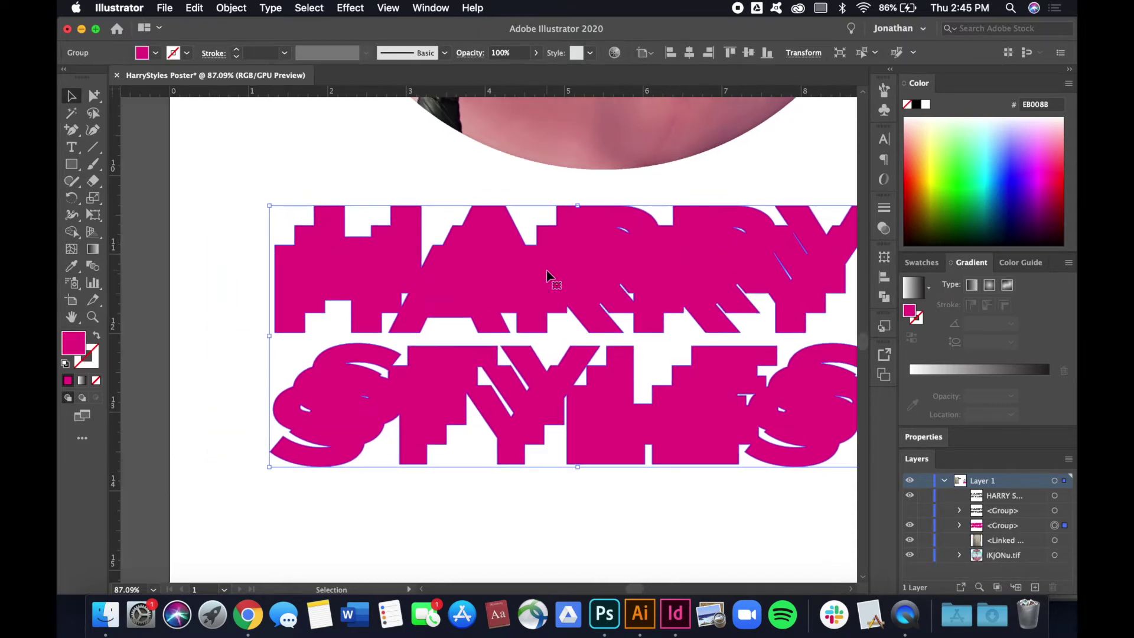
scroll(344, 262, up, 4)
scroll(344, 262, left, 3)
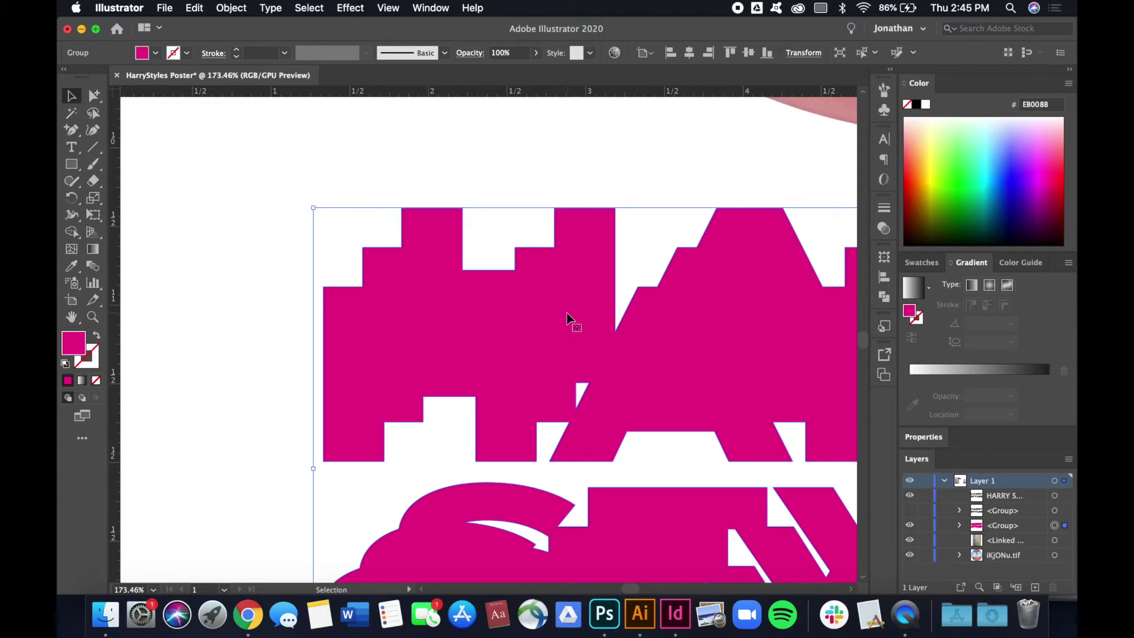
key(minus)
click(363, 287)
click(402, 247)
click(554, 247)
scroll(569, 265, right, 3)
click(490, 408)
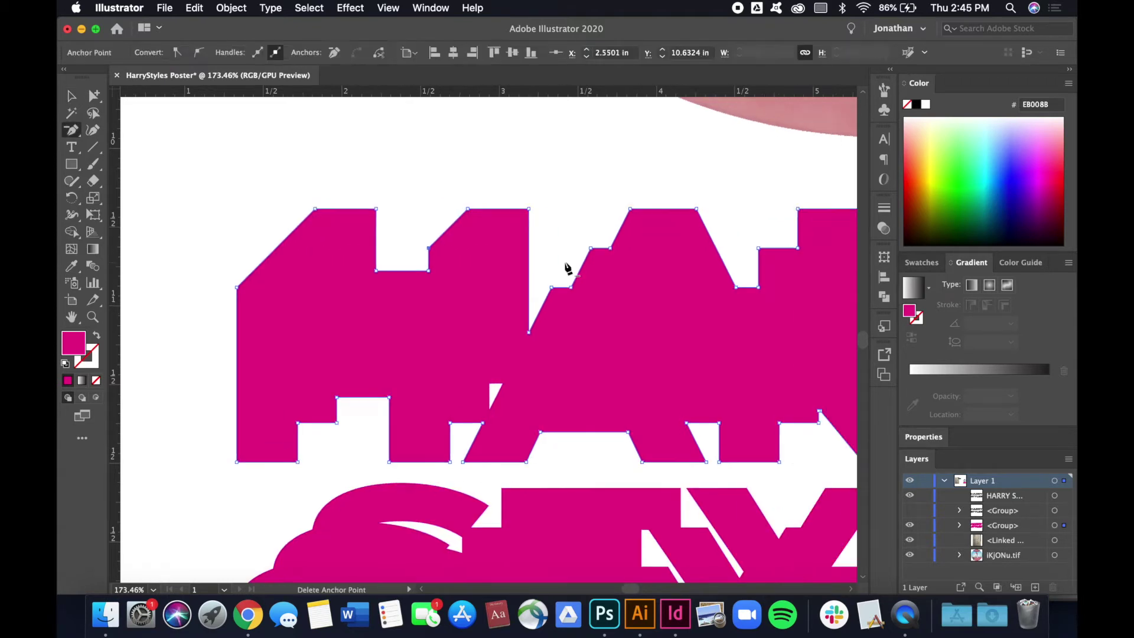
- Delete the stepped anchor points beneath the H and on the upper-left shadow edges of the A and first R
click(450, 423)
click(298, 423)
scroll(297, 423, right, 2)
click(506, 265)
click(546, 227)
scroll(537, 230, right, 4)
click(535, 236)
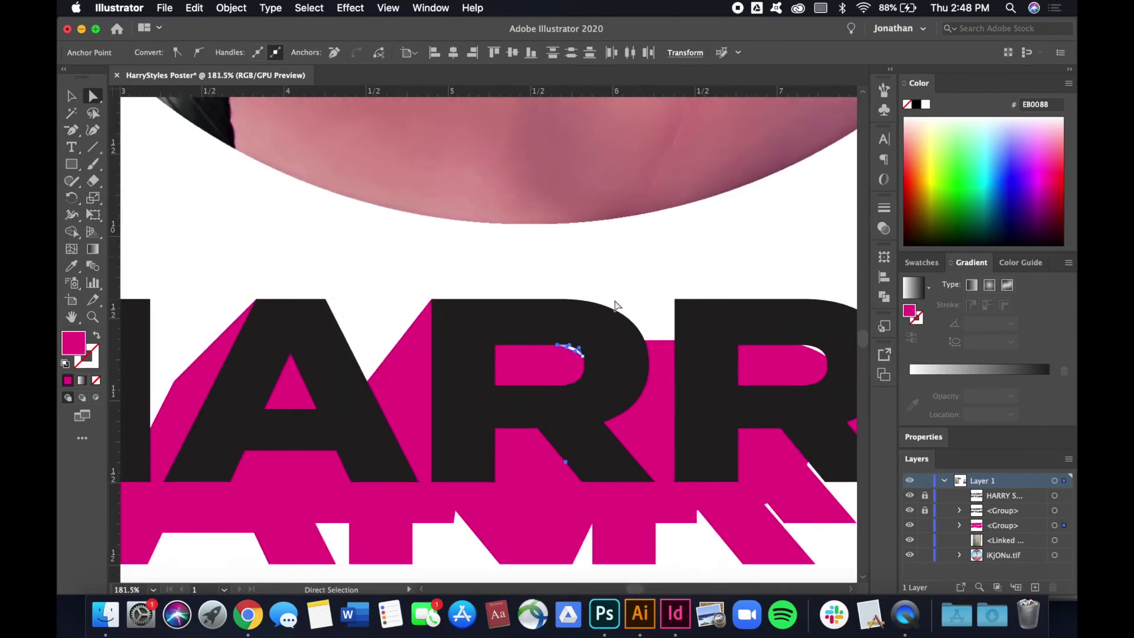
- Undo the last anchor deletion beneath the H and move the shadow's notch anchor point horizontally to reshape the lower edge
scroll(751, 279, down, 5)
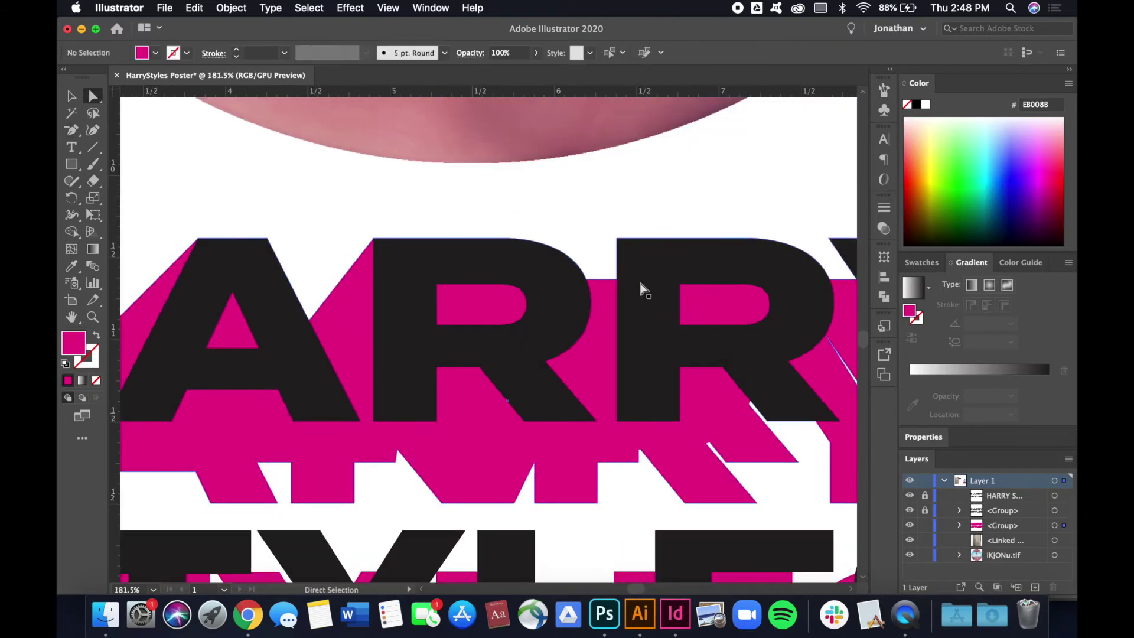
super+click(598, 365)
scroll(597, 364, left, 5)
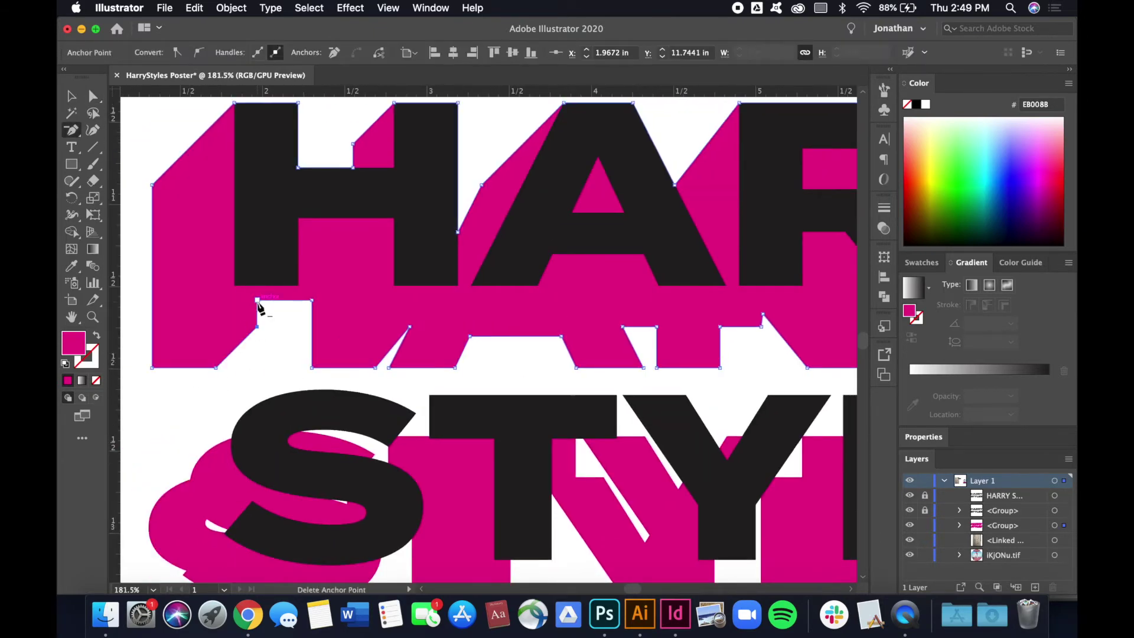
click(257, 300)
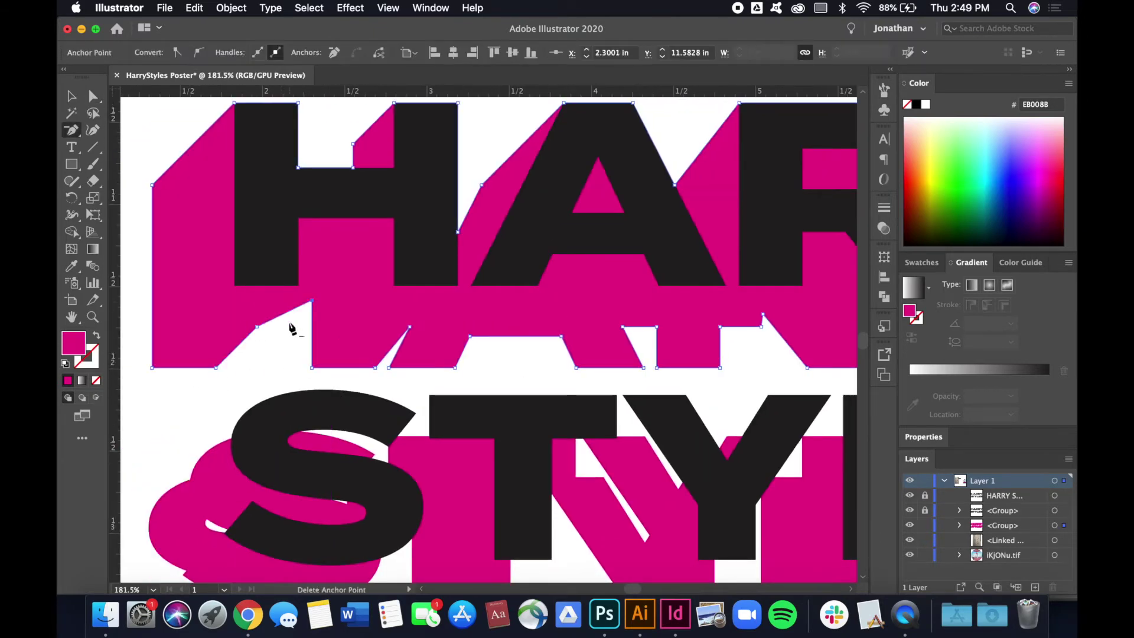
key(super+z)
key(v)
click(268, 336)
scroll(268, 335, up, 1)
key(a)
drag(250, 330, 290, 330)
scroll(443, 418, down, 3)
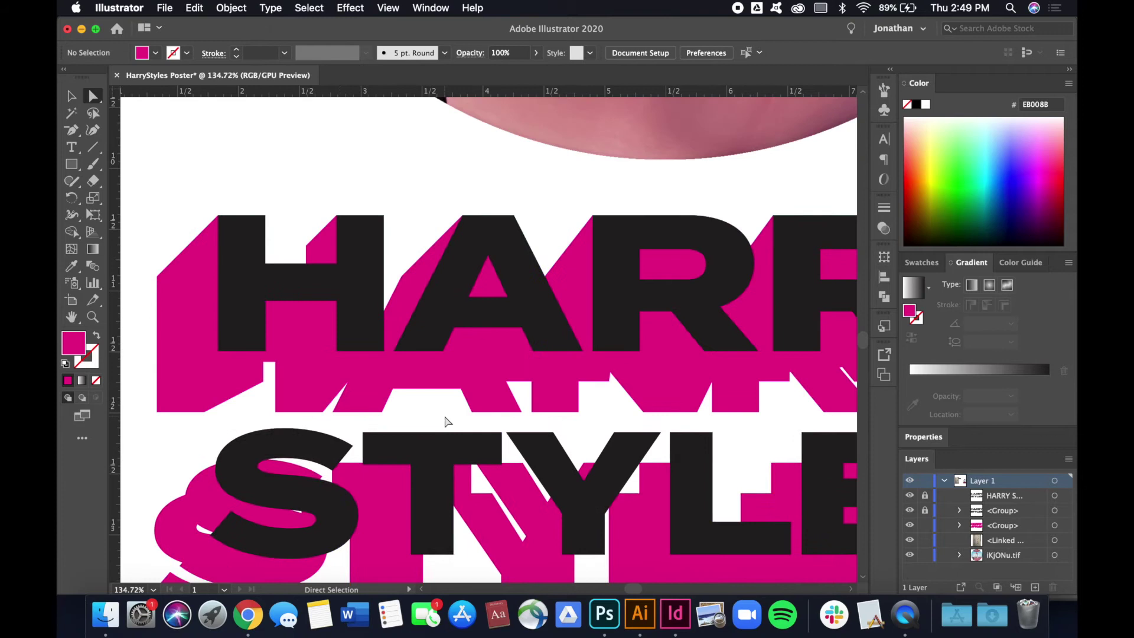
- Delete the slit and stepped anchor points in HARRY's lower shadow edge between the A and first R, leaving a single pointed notch
scroll(207, 392, up, 3)
key(c)
click(470, 397)
key(Return)
key(minus)
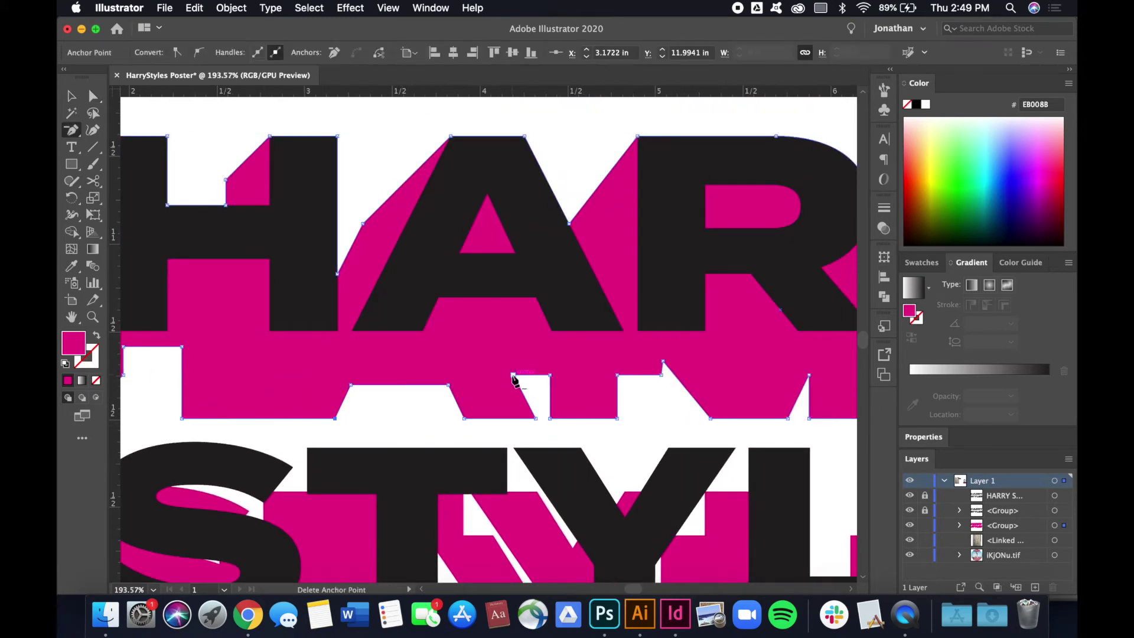
click(514, 375)
click(550, 375)
click(536, 419)
click(549, 419)
scroll(632, 398, right, 3)
click(501, 393)
click(545, 393)
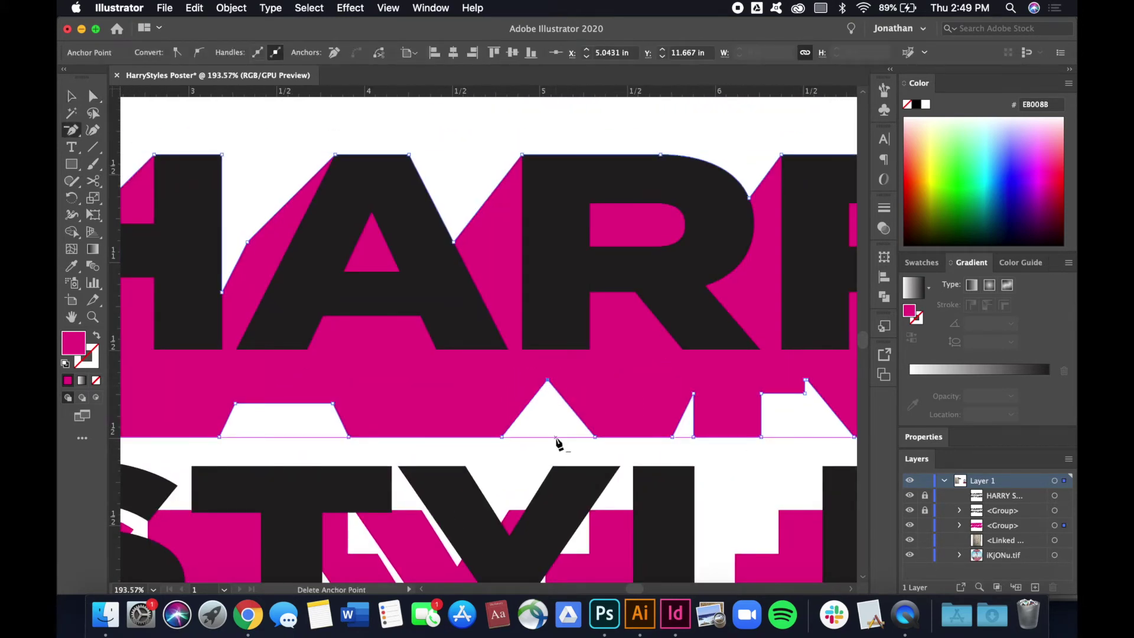
- Delete the slit and stepped anchor points in the lower shadow edge between the first and second R
super+click(560, 443)
scroll(585, 419, right, 3)
click(576, 397)
click(554, 440)
click(575, 440)
click(644, 397)
scroll(658, 390, right, 1)
click(648, 397)
super+click(641, 412)
scroll(648, 405, up, 5)
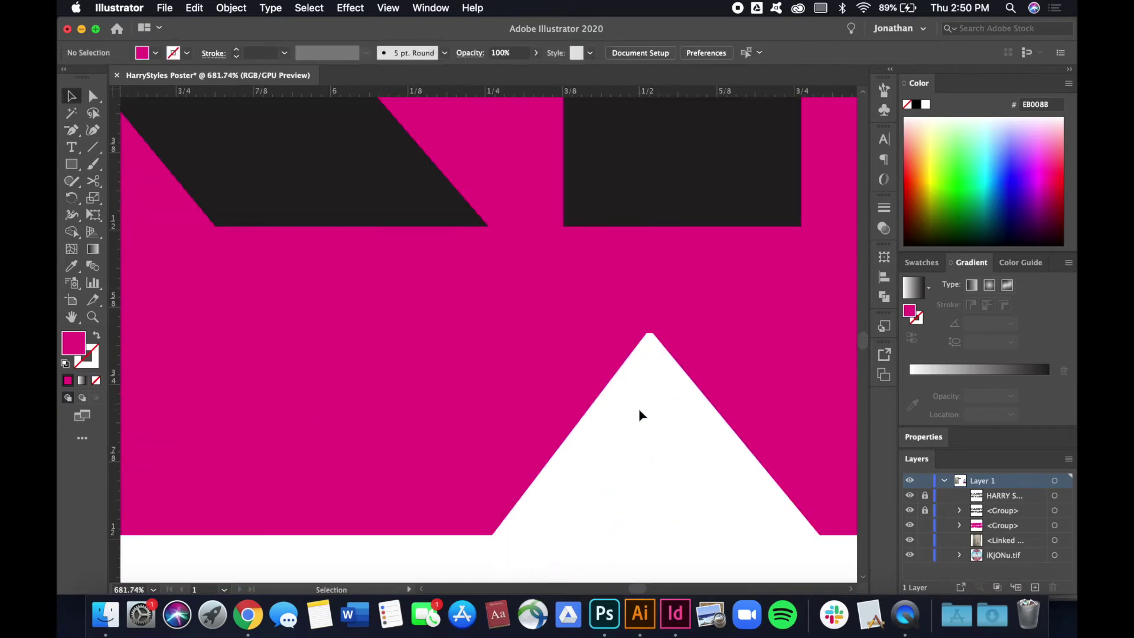
scroll(643, 413, down, 5)
scroll(655, 426, up, 4)
- Remove the surplus anchor points at the notch's flat tip and along the lower shadow edge between the second R and Y
click(626, 404)
click(663, 446)
click(599, 328)
click(642, 371)
click(758, 371)
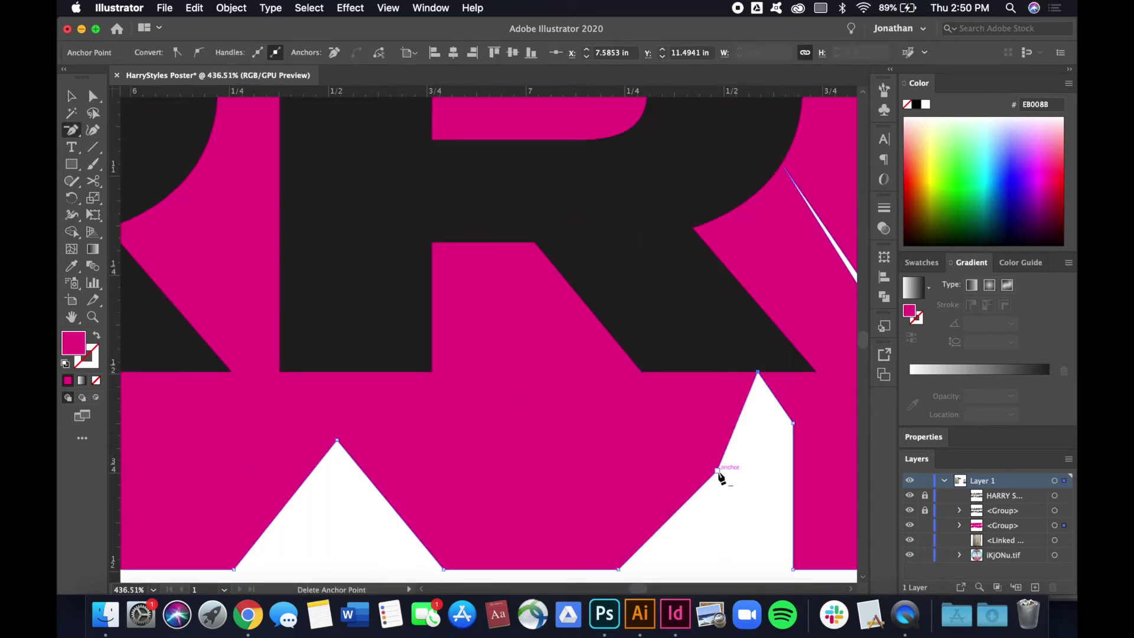
super+click(736, 488)
- Move the shadow's anchor point to the upper corner of the Y's right arm, forming a diagonal inner edge
scroll(742, 520, down, 5)
scroll(742, 526, right, 2)
key(a)
scroll(724, 342, up, 4)
drag(766, 278, 818, 198)
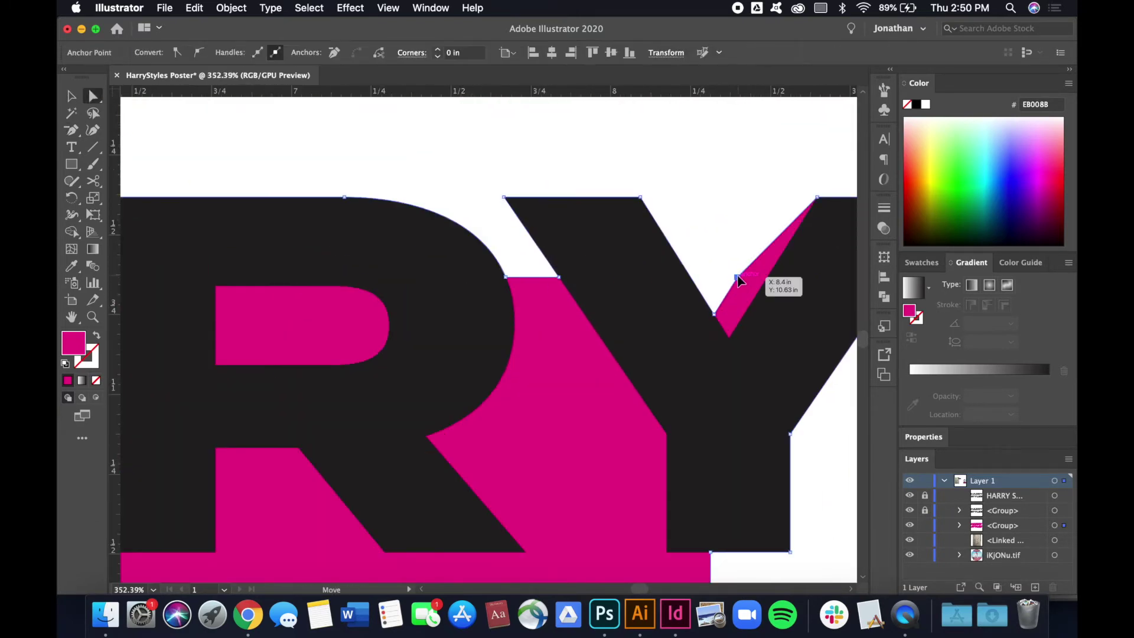
- Reposition the upper shadow anchor points between the second R and Y to make a clean diagonal behind the Y
scroll(731, 263, down, 5)
scroll(722, 248, up, 5)
drag(579, 315, 517, 226)
drag(519, 315, 453, 314)
click(503, 184)
scroll(505, 182, down, 5)
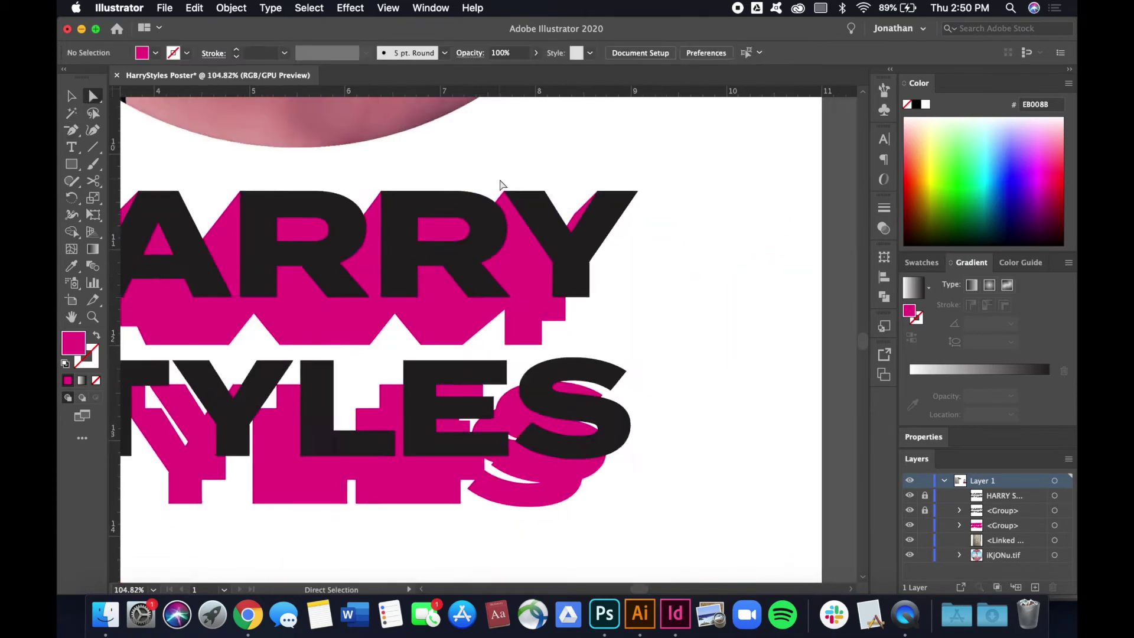
- Clean up the stepped lower-right shadow edge beneath the Y of HARRY
scroll(597, 174, up, 4)
click(498, 492)
click(547, 442)
scroll(717, 455, down, 5)
scroll(650, 496, up, 5)
scroll(734, 435, down, 5)
scroll(463, 450, up, 5)
- Delete the stepped anchor points on the T's shadow in STYLES and remove the enclosed white gap between the T and Y
key(minus)
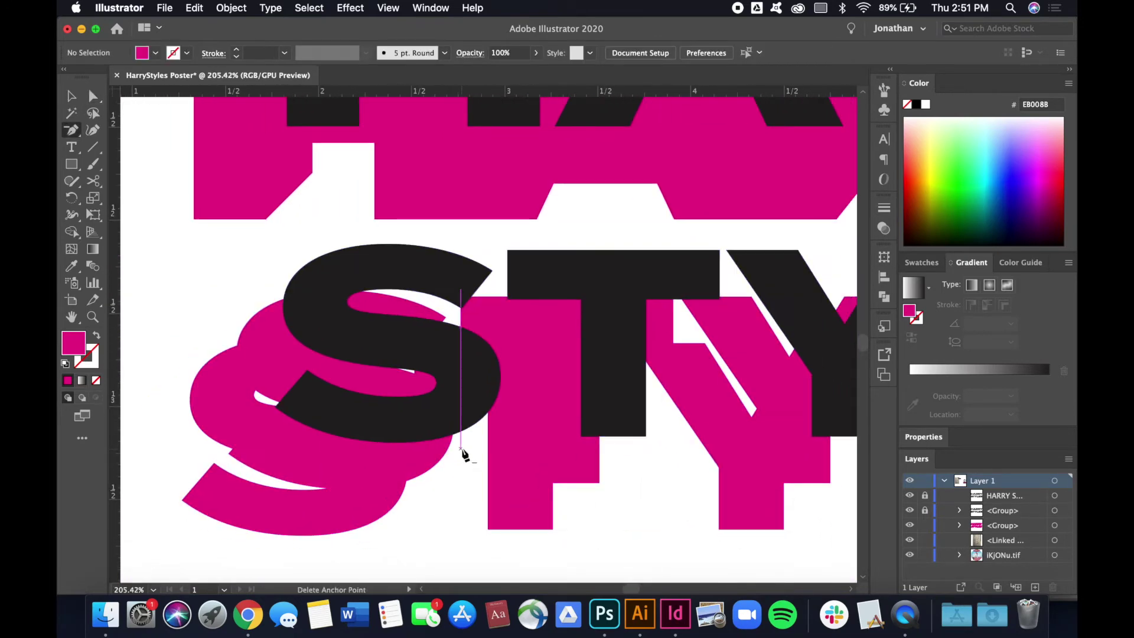
click(463, 451)
scroll(506, 313, right, 2)
click(514, 454)
click(560, 409)
click(705, 378)
key(BackSpace)
key(BackSpace)
- Move the upper shadow anchor point between the T and Y behind the T to give the Y a diagonal edge
scroll(714, 331, right, 2)
super+click(690, 364)
click(690, 364)
click(695, 356)
drag(652, 306, 573, 306)
scroll(613, 303, up, 3)
super+click(575, 290)
scroll(602, 296, right, 5)
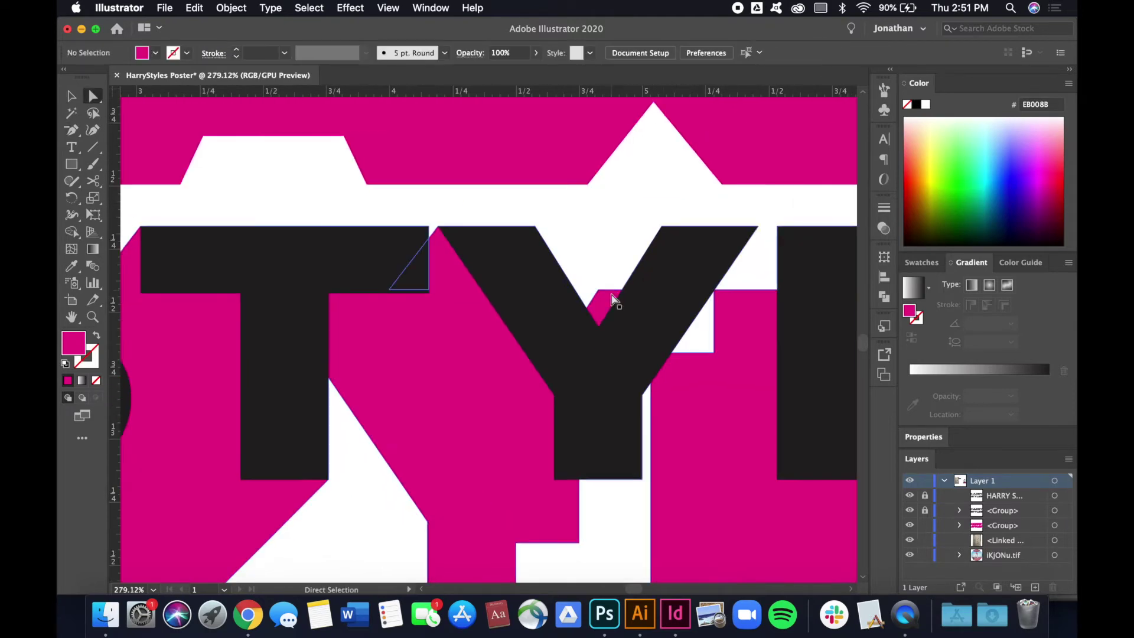
- Straighten the stepped upper shadow edges at the Y's inner arm and the L into diagonals
click(619, 290)
click(594, 332)
click(654, 270)
key(v)
click(647, 179)
scroll(641, 180, down, 4)
scroll(650, 177, up, 3)
scroll(650, 178, right, 2)
- Delete the stepped anchor points beneath the Y of STYLES and the notch in the lower shadow edge between the L and E
key(minus)
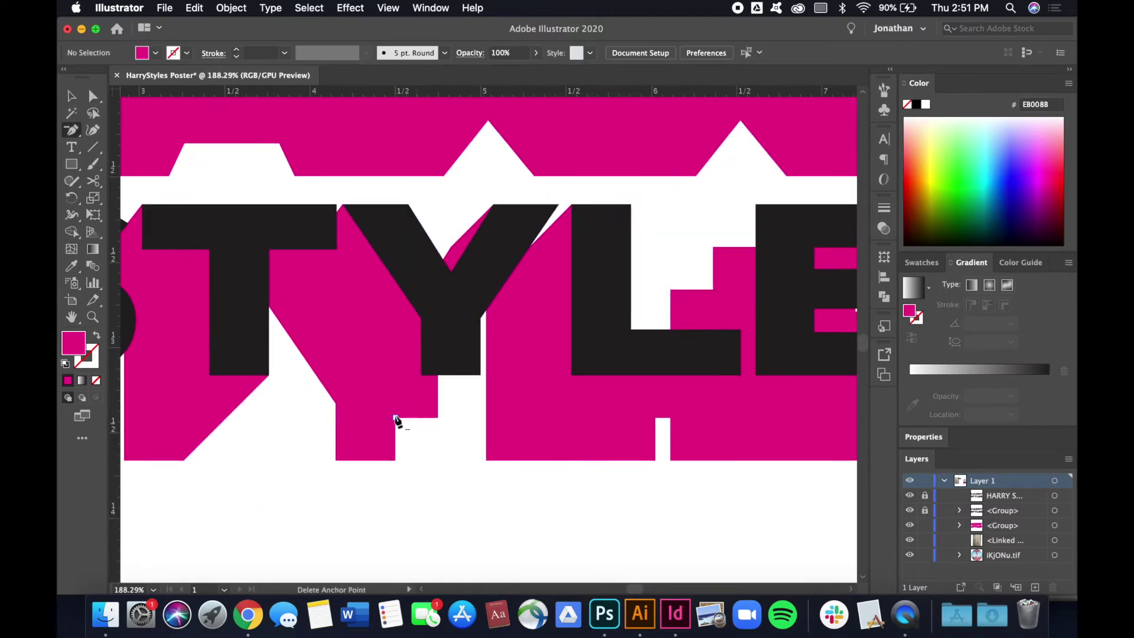
click(396, 417)
click(438, 417)
click(437, 375)
scroll(517, 384, right, 1)
click(630, 429)
click(645, 429)
- Delete the stepped anchor points on the upper-left shadow edge of the E, leaving one diagonal
click(688, 259)
click(663, 308)
click(706, 265)
key(v)
click(651, 263)
- Clean up the stray shadow anchor points along the right side of the E and between its arms
scroll(652, 264, right, 3)
scroll(651, 264, up, 6)
key(a)
click(657, 270)
key(minus)
click(679, 252)
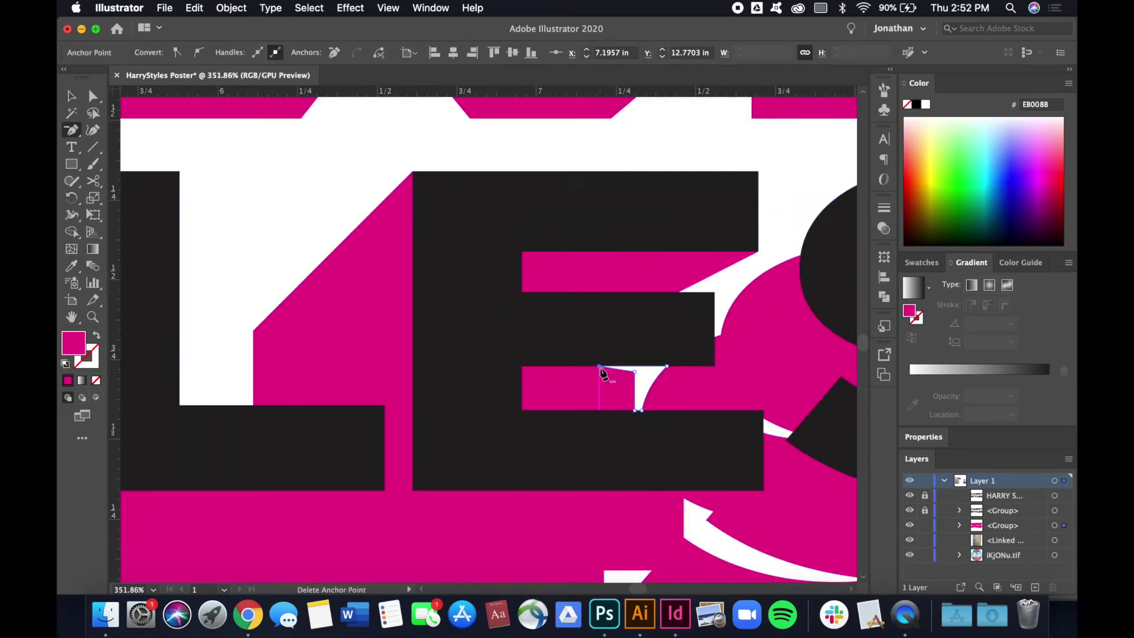
click(600, 372)
key(v)
click(726, 229)
- Remove an enclosed white gap between the E and final S, and delete the stepped anchor points from the lower shadow edge
scroll(726, 231, down, 3)
scroll(698, 283, right, 3)
key(a)
click(526, 403)
key(Delete)
key(Delete)
key(minus)
click(473, 412)
click(436, 412)
- Delete the remaining enclosed white gap in the final S's magenta shadow
scroll(506, 510, up, 1)
key(a)
click(804, 272)
key(Delete)
key(Delete)
scroll(797, 248, up, 2)
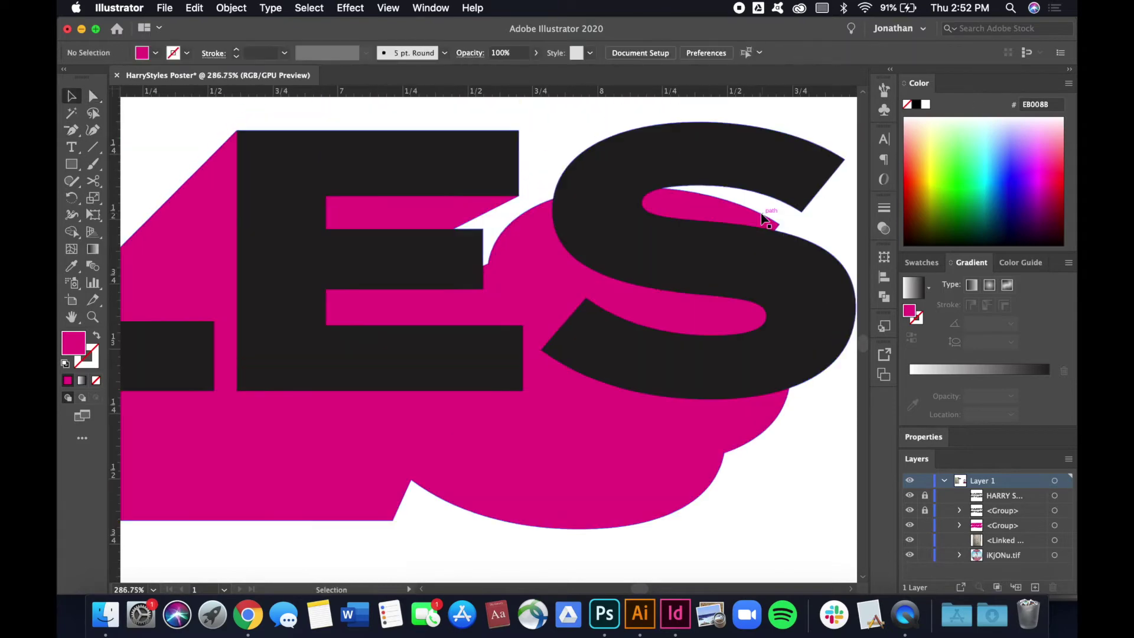
- Convert the shadow's anchor point at the upper opening of the final S with the Anchor Point tool
click(781, 207)
key(shift+c)
click(780, 224)
click(801, 213)
key(a)
scroll(779, 226, up, 5)
scroll(784, 228, down, 7)
- Delete the enclosed white gaps in the magenta shadow around the first S of STYLES
scroll(627, 420, left, 5)
scroll(605, 228, up, 3)
click(605, 228)
key(a)
key(Delete)
key(Delete)
click(591, 335)
key(Delete)
key(Delete)
click(366, 362)
key(Delete)
key(Delete)
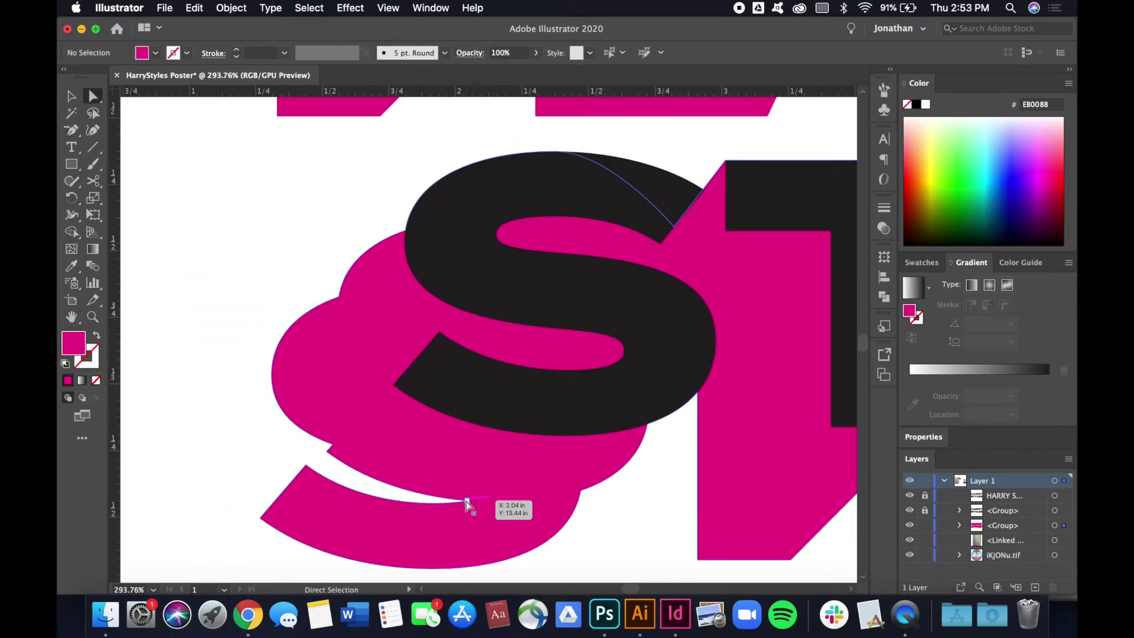
- Delete the stepped anchor points at the lower opening of the first S's magenta shadow in STYLES
click(466, 501)
key(minus)
click(466, 501)
click(294, 458)
scroll(299, 456, up, 3)
- Hide the black lettering and draw a magenta patch with the Pen tool over the stepped upper edge of the first S's shadow
click(910, 510)
key(backslash)
drag(477, 189, 318, 345)
key(p)
click(318, 345)
click(461, 292)
click(492, 214)
click(477, 189)
key(comma)
key(a)
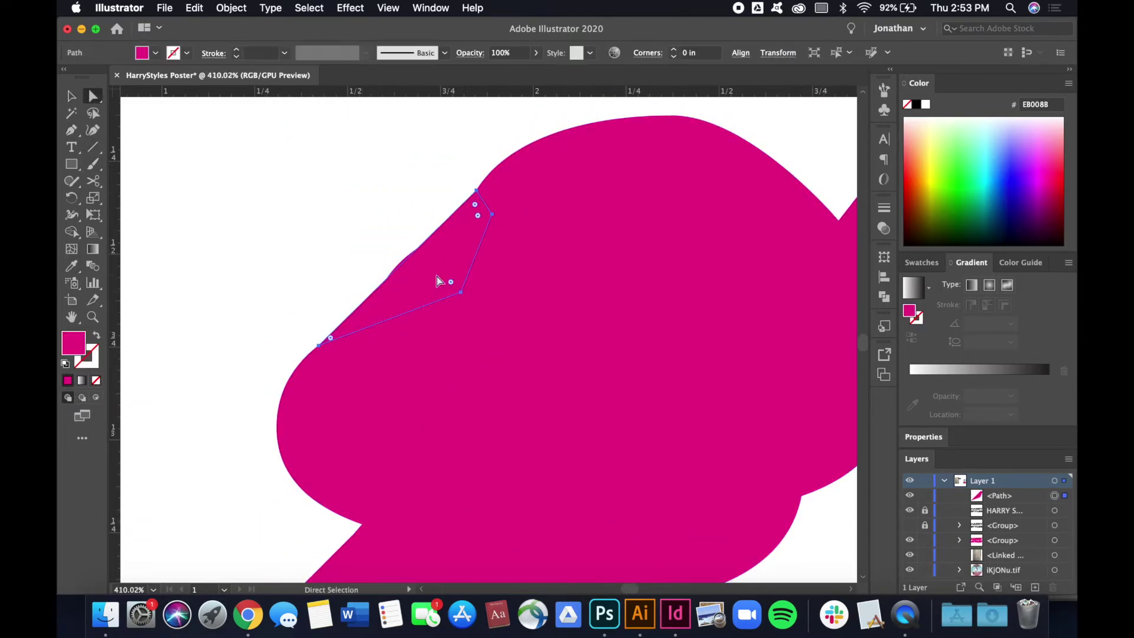
- Adjust the patch's anchor points so its diagonal edge meets the curves of the first S's shadow smoothly
scroll(401, 257, up, 4)
drag(424, 226, 446, 230)
scroll(418, 195, down, 5)
scroll(443, 186, up, 6)
drag(489, 167, 461, 186)
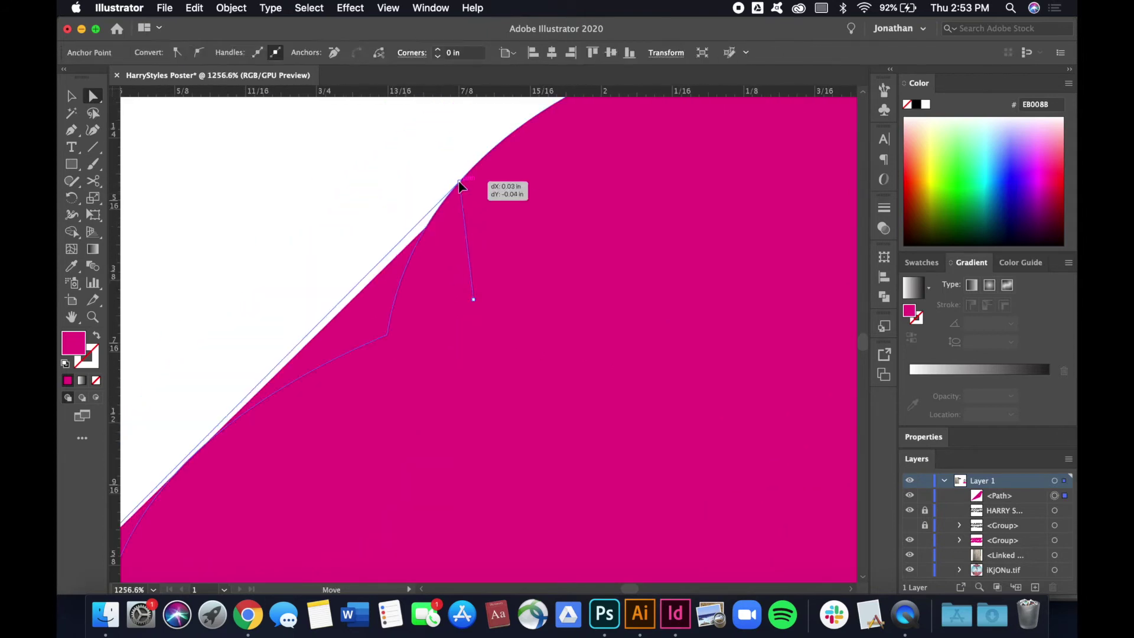
scroll(460, 186, down, 5)
- Place a copy of the magenta patch over the stepped lower edge of the first S's shadow
drag(359, 324, 526, 440)
key(v)
scroll(564, 484, up, 3)
drag(479, 287, 592, 293)
click(623, 364)
scroll(622, 365, down, 5)
click(622, 354)
- Paste two copies of the magenta patch and fit them over the stepped diagonal edges of the final S's shadow
scroll(721, 295, right, 5)
scroll(697, 283, up, 6)
key(super+v)
drag(474, 319, 685, 248)
drag(595, 296, 557, 309)
scroll(557, 309, down, 3)
scroll(450, 224, right, 4)
key(super+v)
scroll(522, 527, up, 3)
drag(438, 337, 511, 358)
click(667, 370)
- Select the magenta shadow with all its patches and unite them using Pathfinder
scroll(668, 370, down, 8)
drag(791, 137, 186, 413)
click(883, 297)
click(711, 283)
click(809, 378)
- Make the black lettering group visible and move it above the magenta shadow in the layer order
click(909, 525)
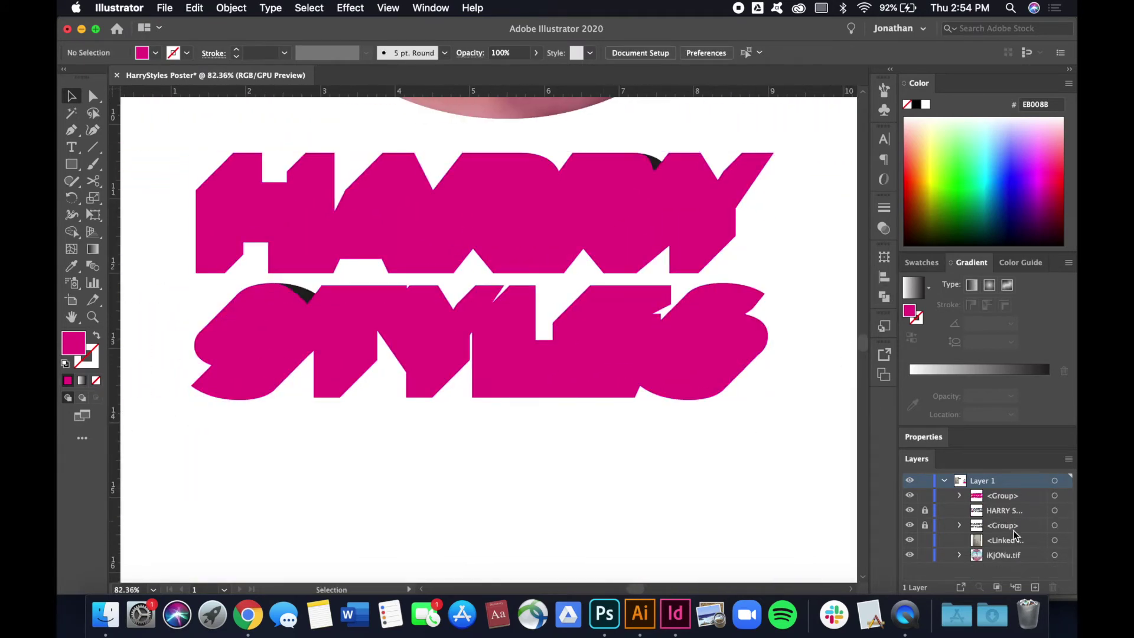
drag(1002, 534, 1002, 497)
scroll(523, 467, up, 5)
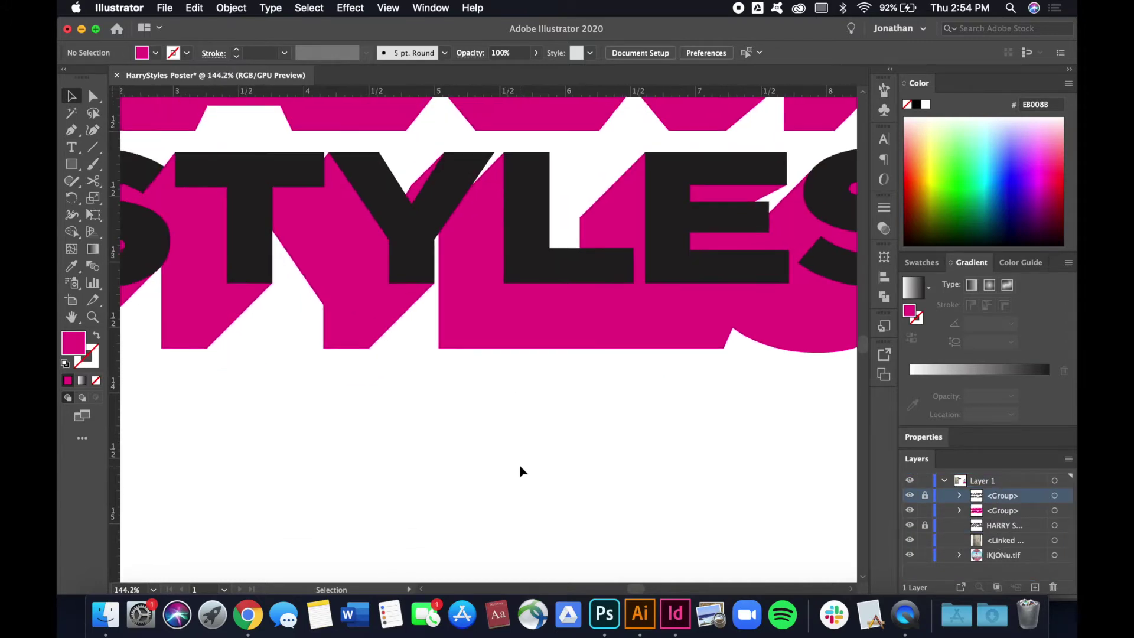
- Examine the edges of the magenta block shadow around the HARRY STYLES lettering
scroll(419, 407, up, 4)
scroll(419, 406, down, 5)
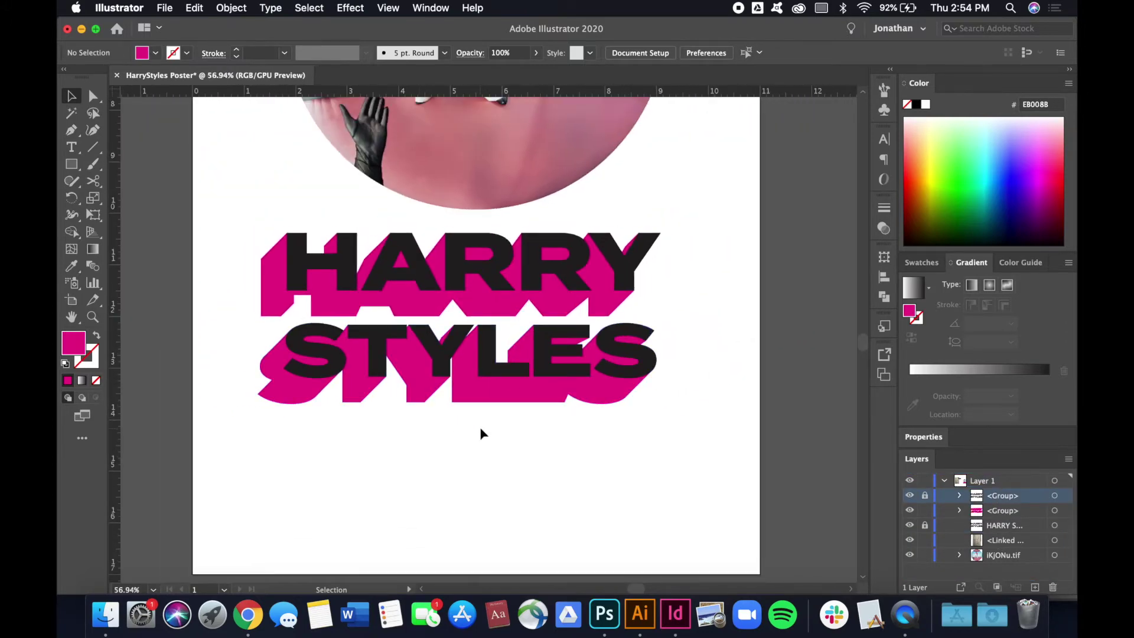
scroll(480, 427, up, 4)
scroll(321, 335, up, 5)
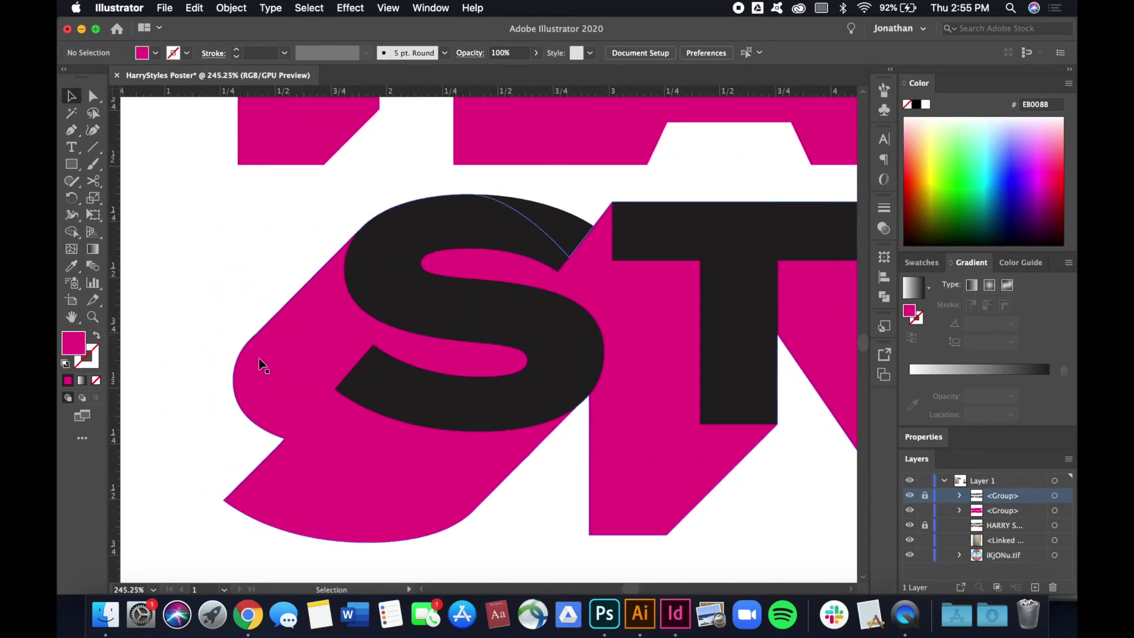
scroll(421, 320, down, 7)
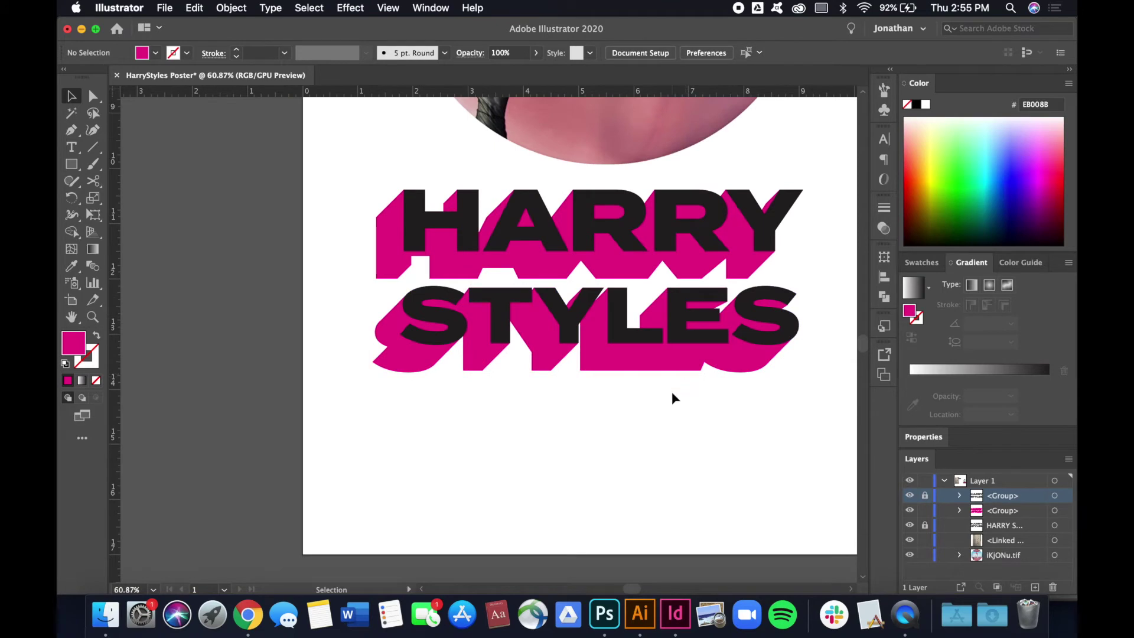
scroll(672, 391, up, 2)
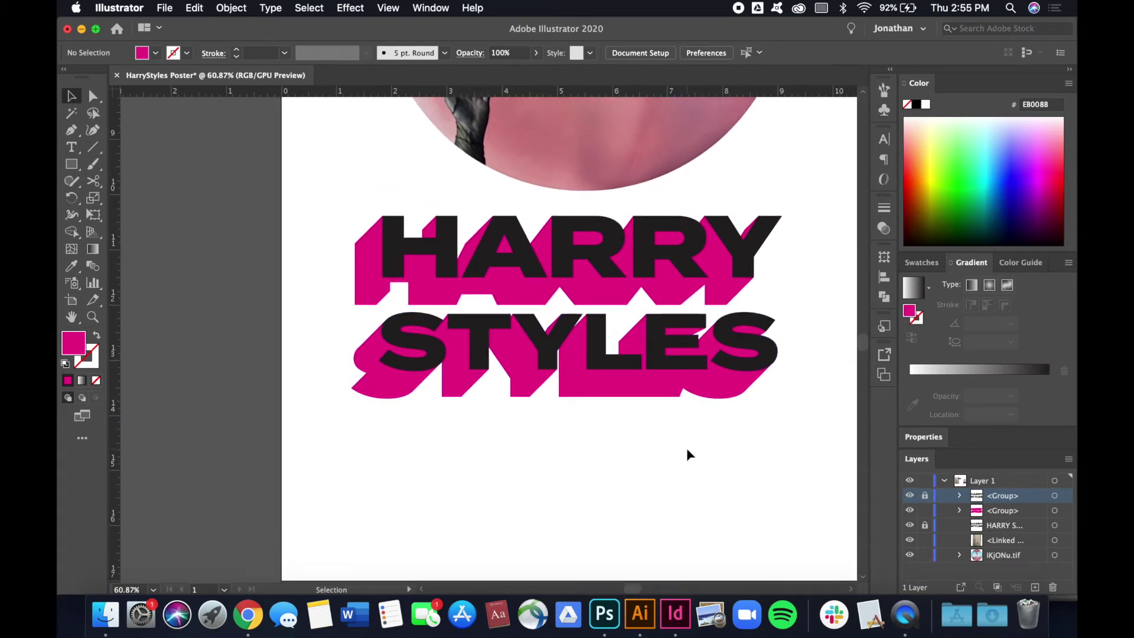
scroll(687, 449, up, 3)
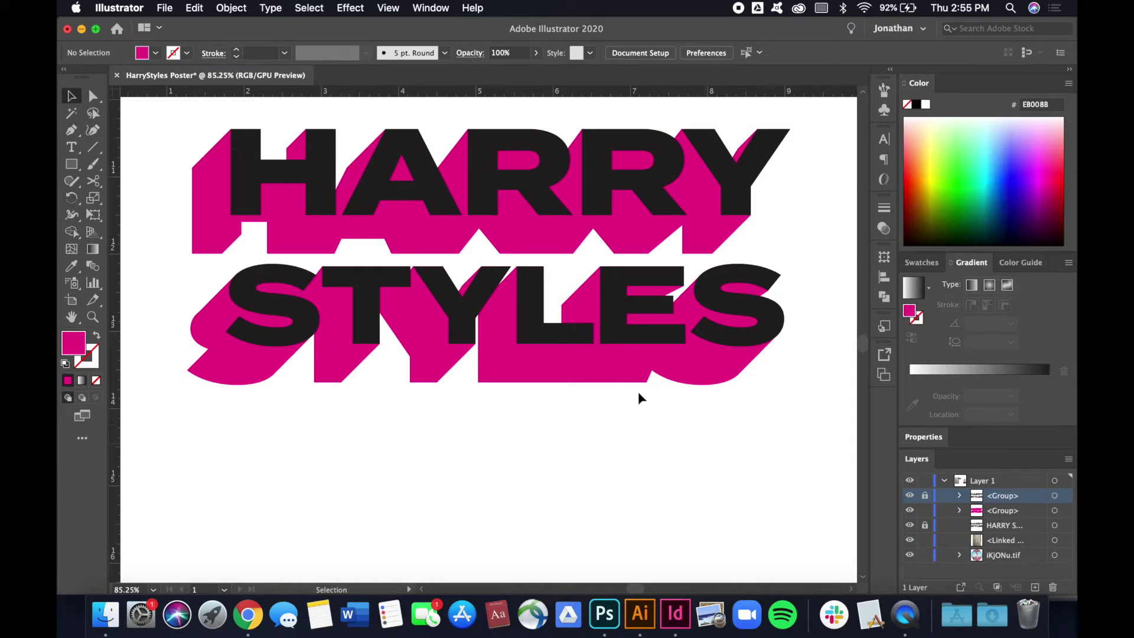
scroll(616, 421, up, 2)
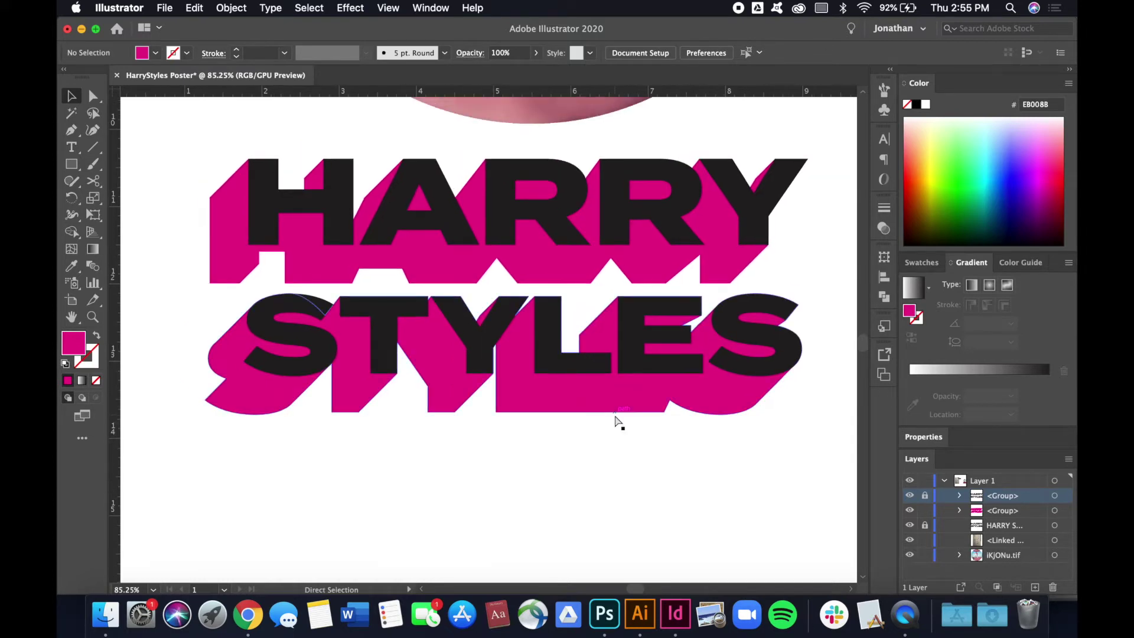
- Move the black lettering and its magenta shadow together to centre them beneath the round photo
key(super+0)
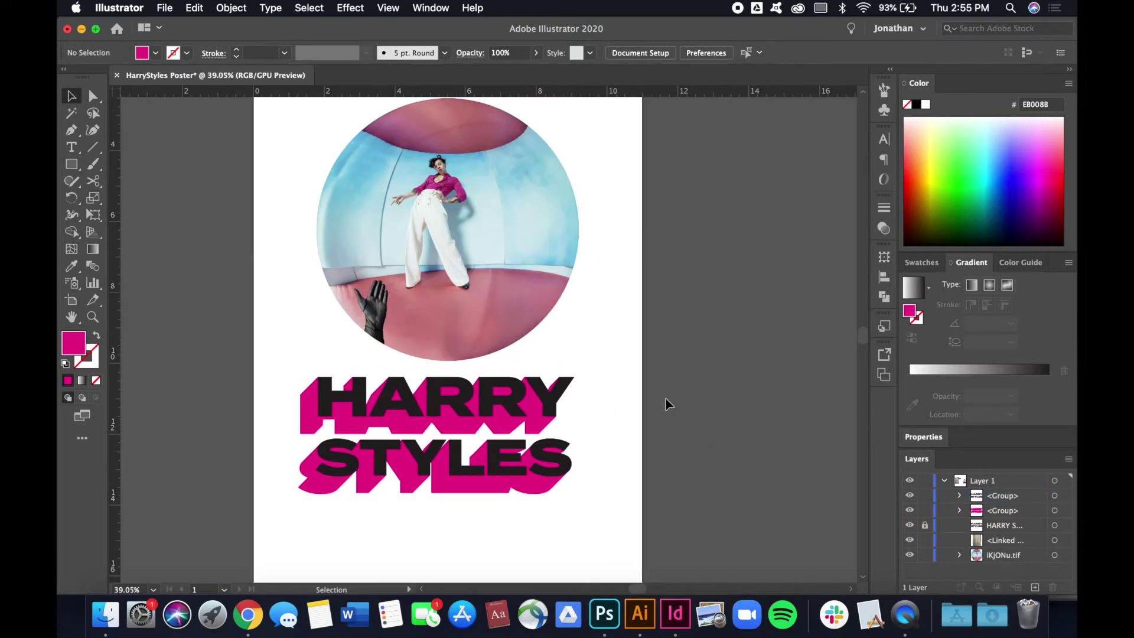
drag(563, 424, 570, 424)
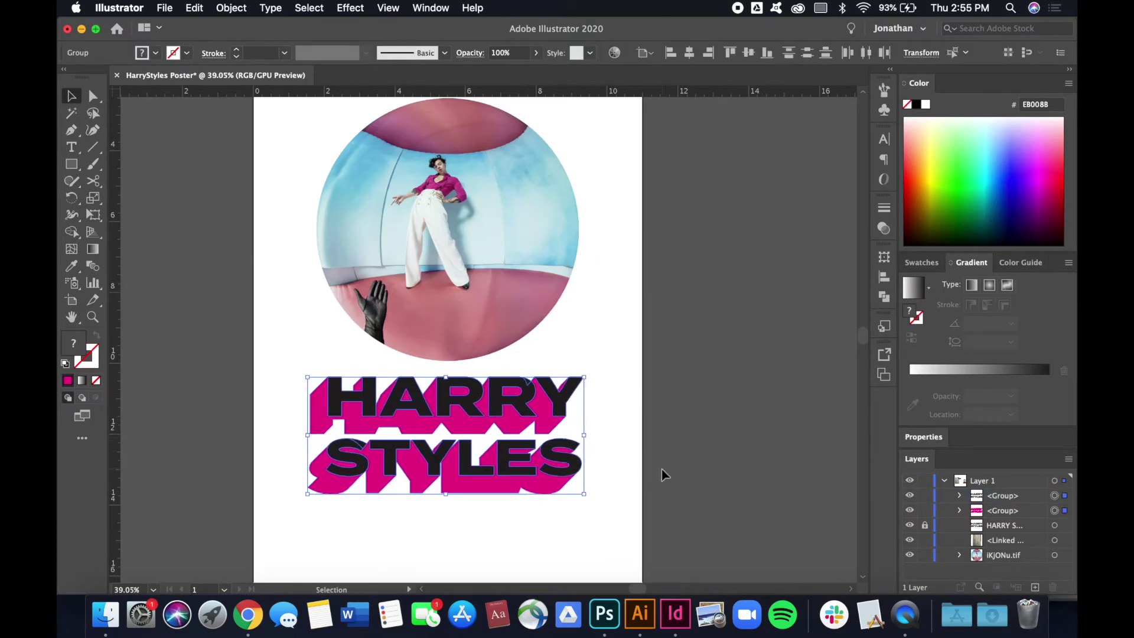
scroll(679, 449, up, 1)
scroll(724, 423, left, 2)
click(668, 403)
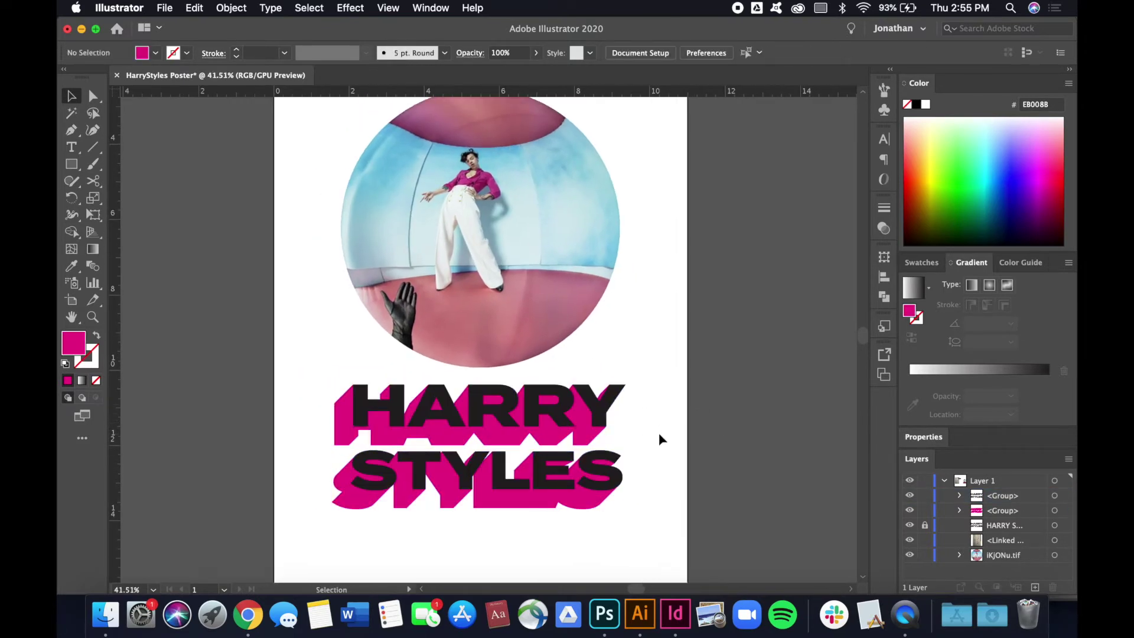
- Enlarge the round photo from its centre until its lower edge reaches the HARRY lettering
scroll(660, 439, up, 2)
scroll(660, 439, left, 1)
scroll(632, 457, down, 2)
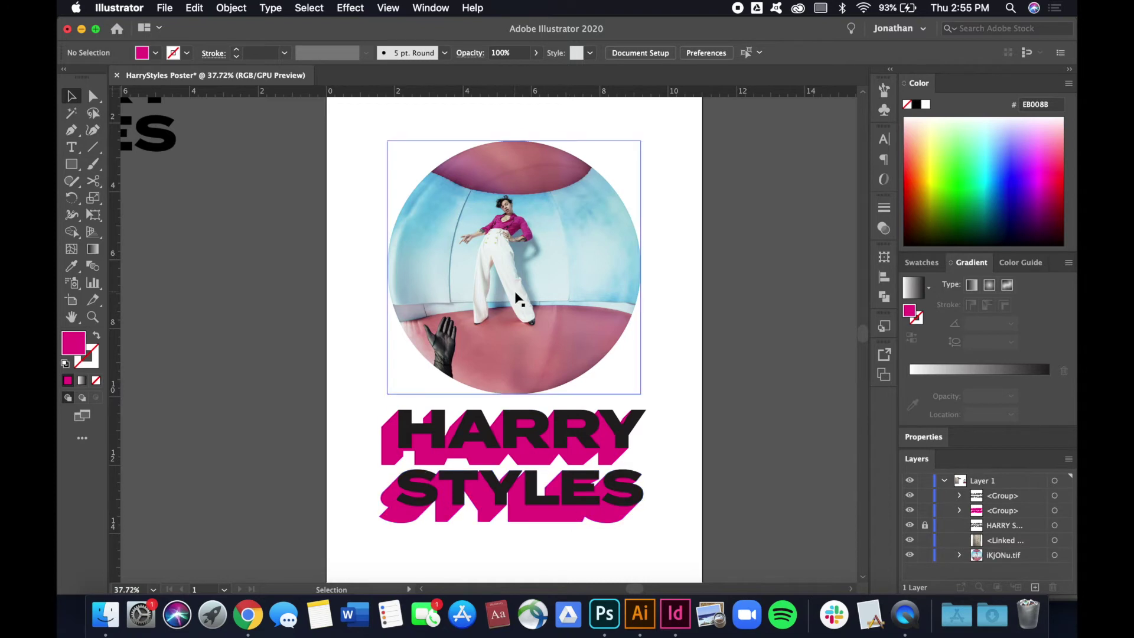
click(616, 285)
drag(664, 271, 673, 271)
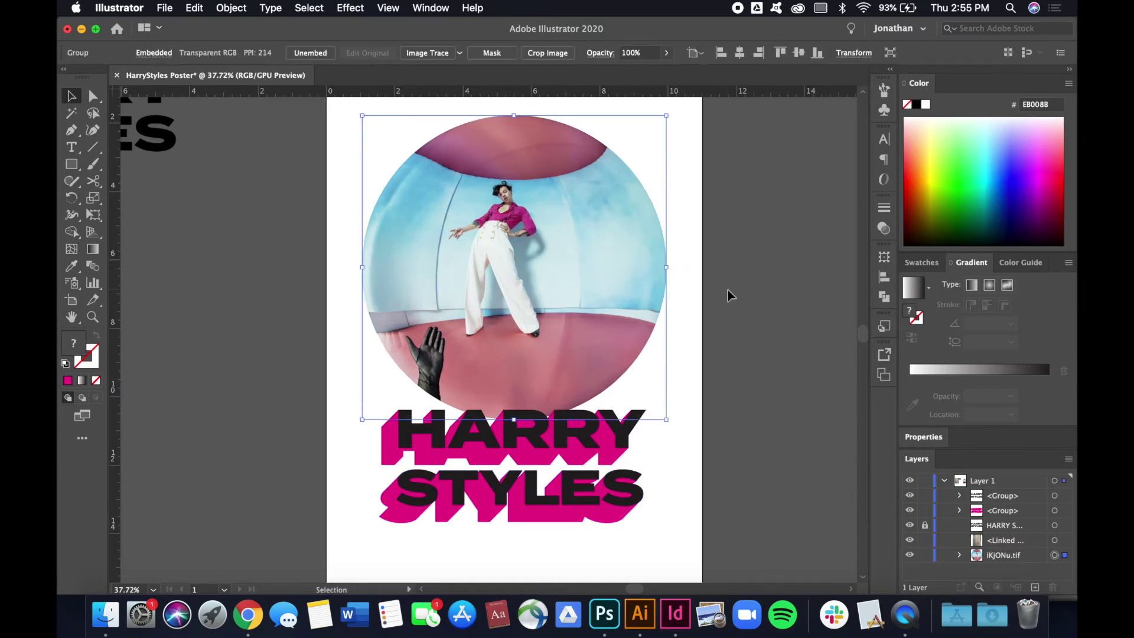
click(730, 300)
- Fill the block shadow with the Orange, Yellow gradient preset and set its angle to 90°
scroll(737, 428, up, 3)
scroll(737, 428, left, 2)
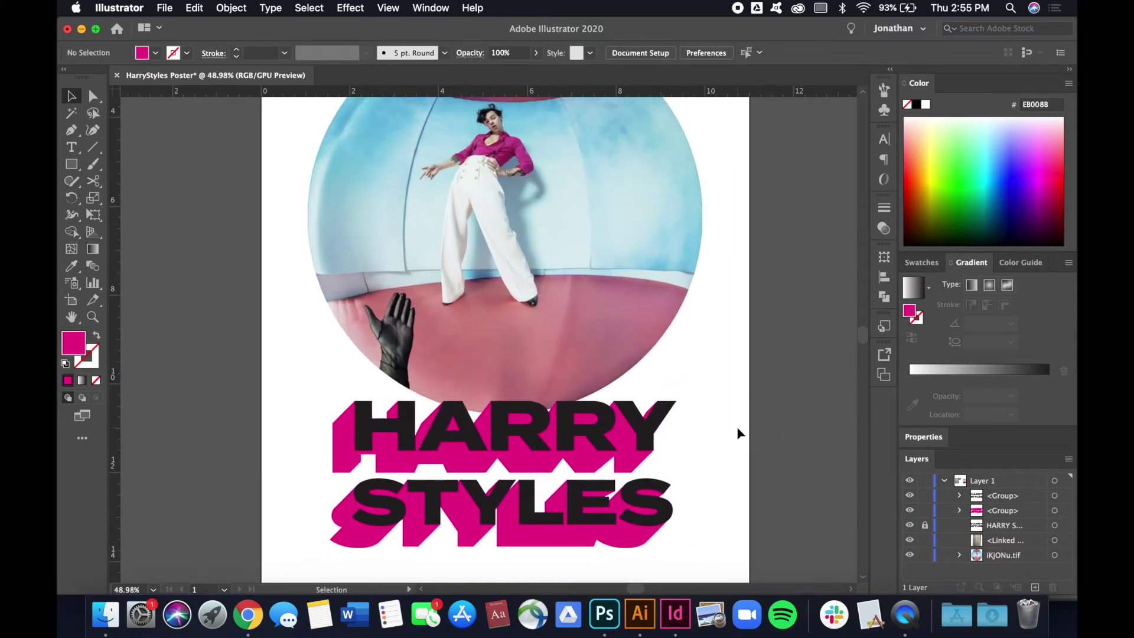
click(643, 534)
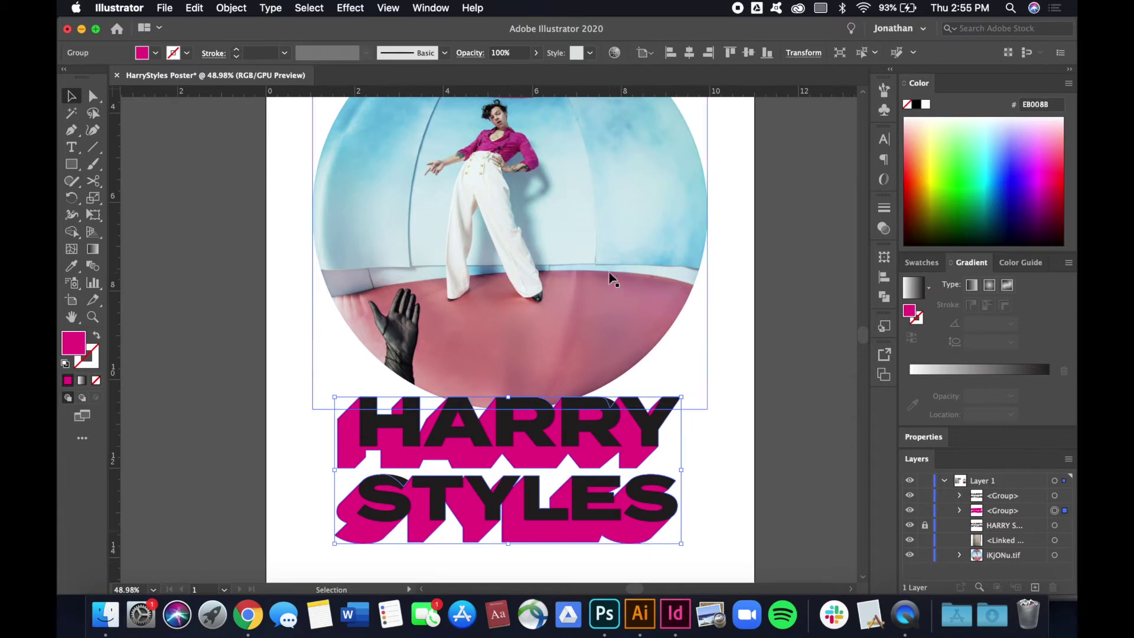
scroll(608, 279, up, 1)
click(93, 250)
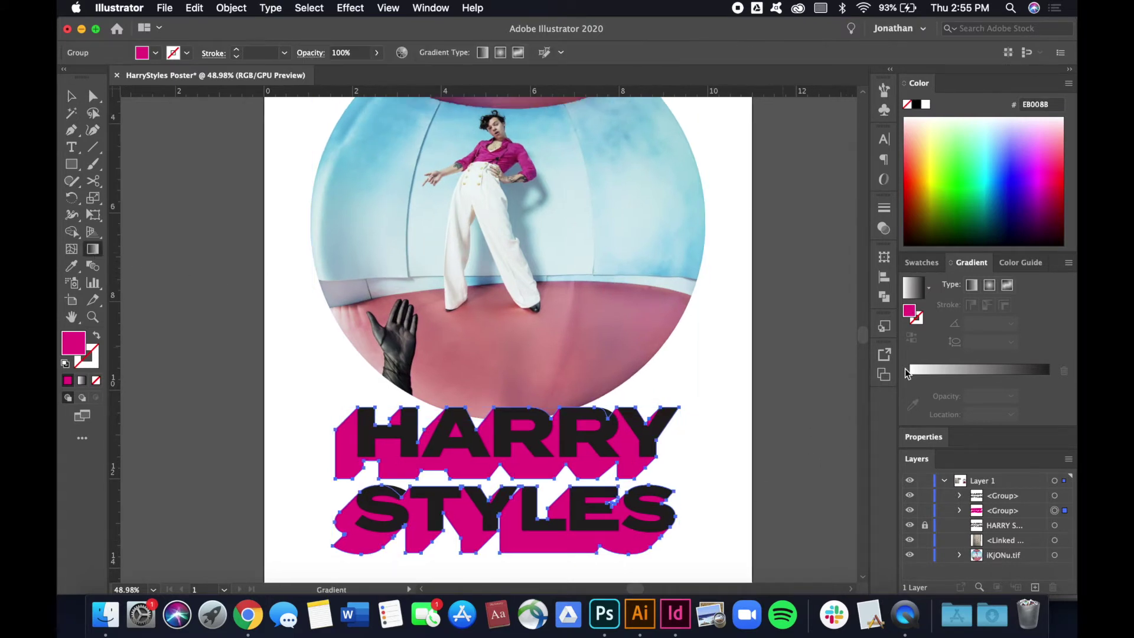
click(929, 288)
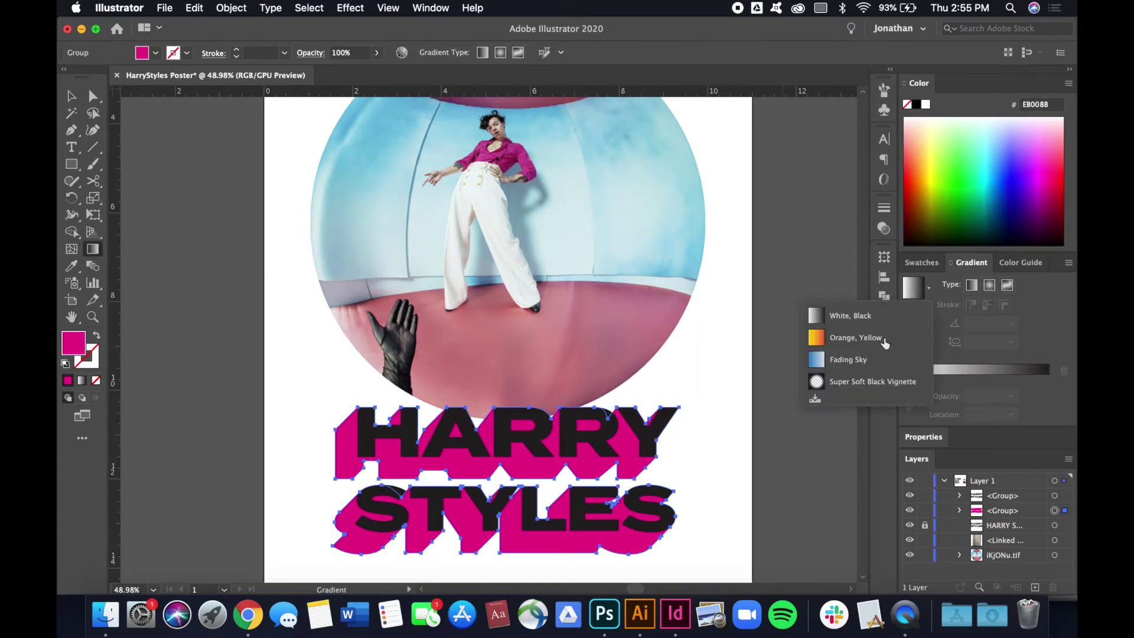
click(877, 340)
click(1012, 323)
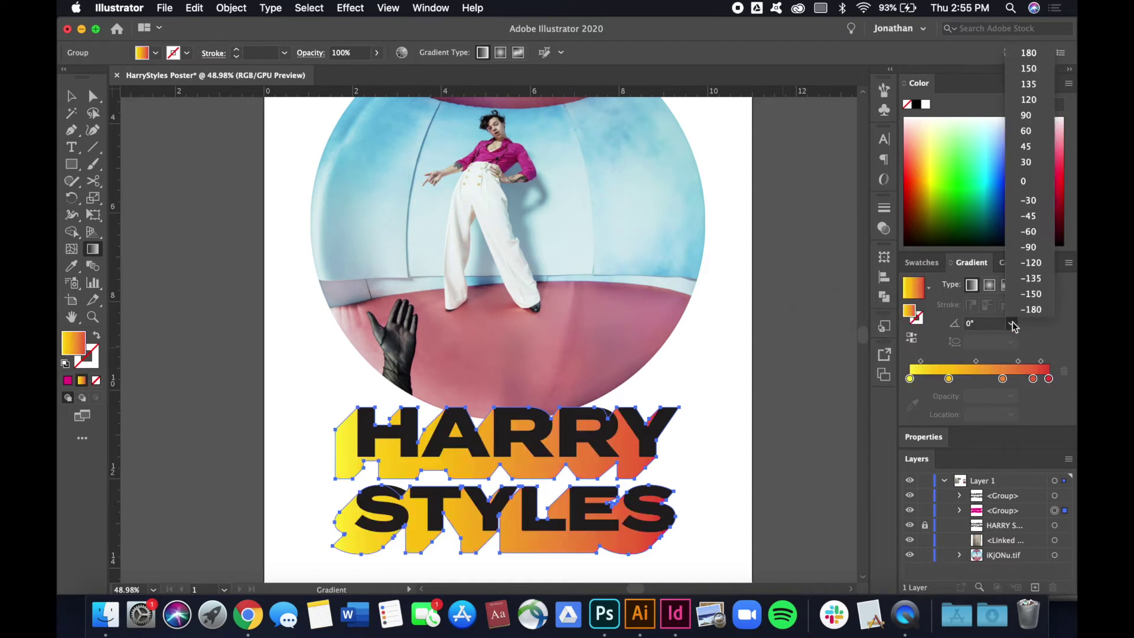
click(1031, 115)
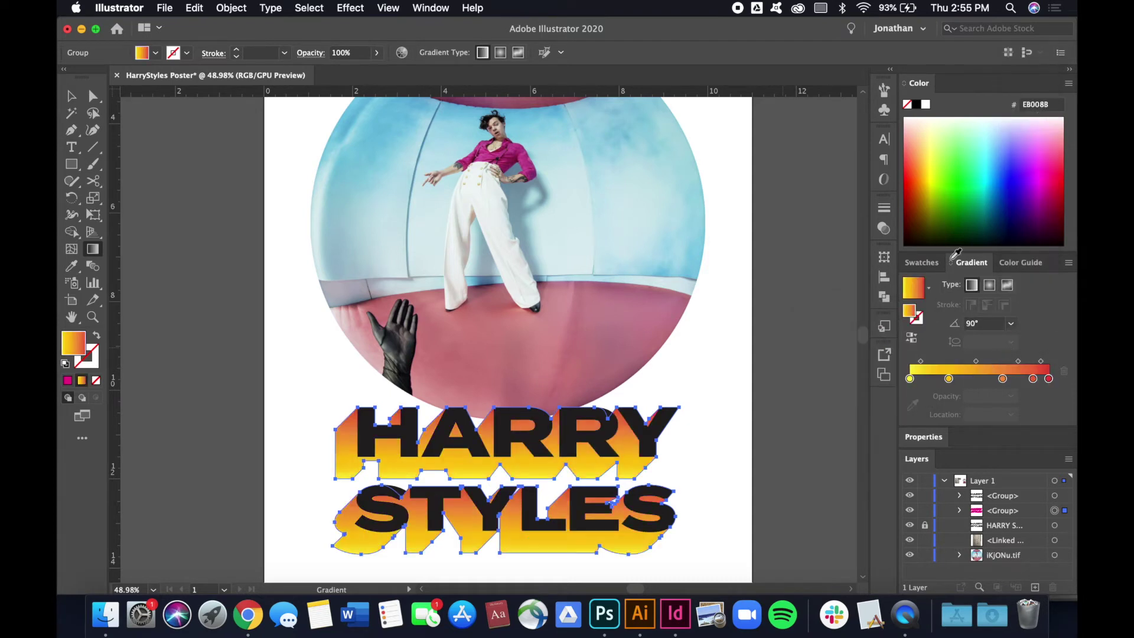
- Recolor the gradient's first stop with a pink sampled from the floor in the photo
drag(910, 379, 909, 379)
click(912, 406)
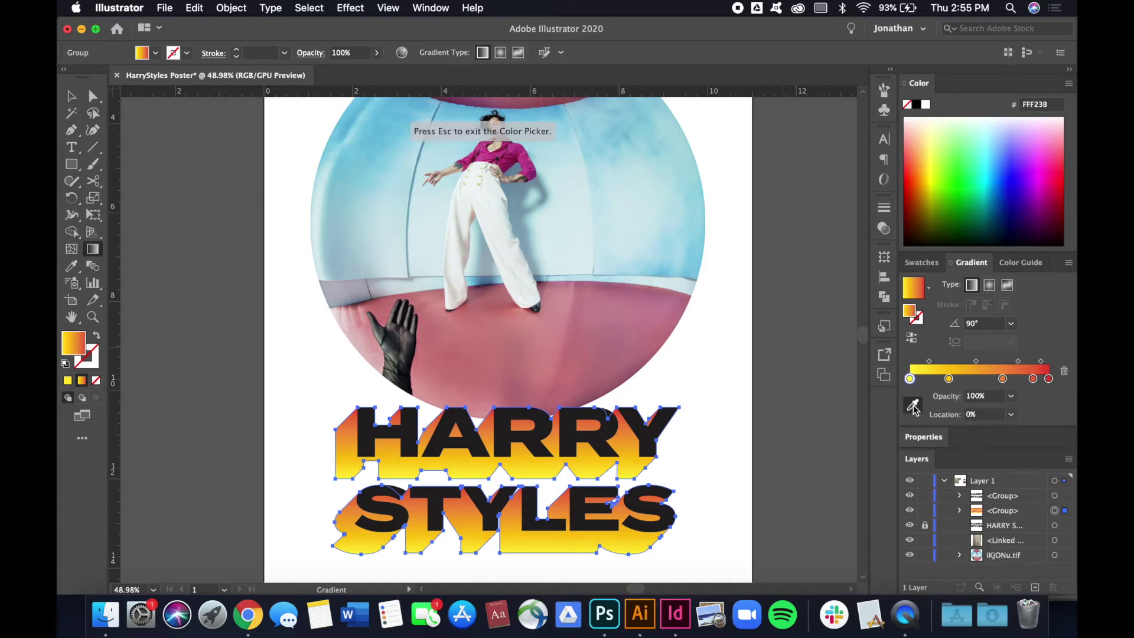
click(555, 316)
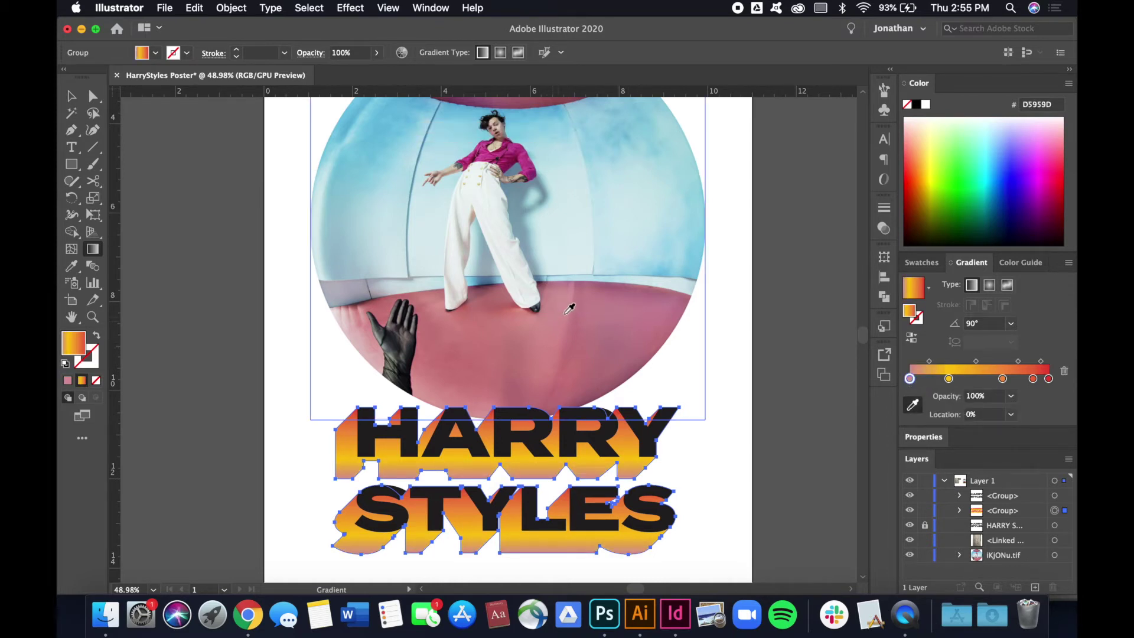
click(583, 301)
click(566, 306)
- Recolor the gradient's second stop with the magenta of the shirt in the photo
click(949, 379)
scroll(529, 258, up, 5)
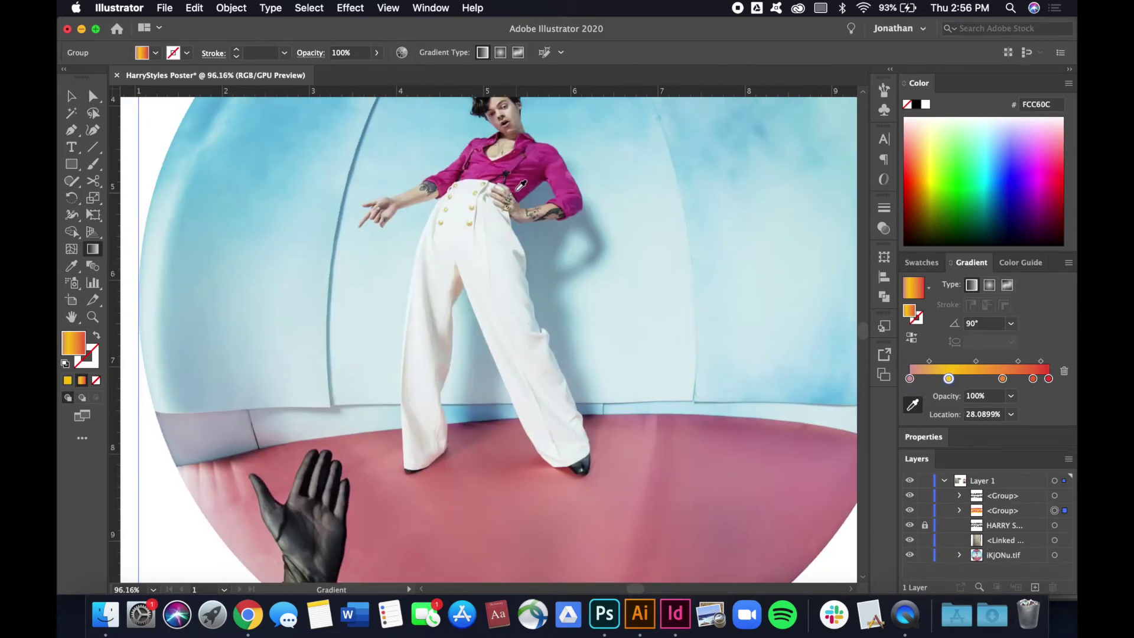
click(509, 159)
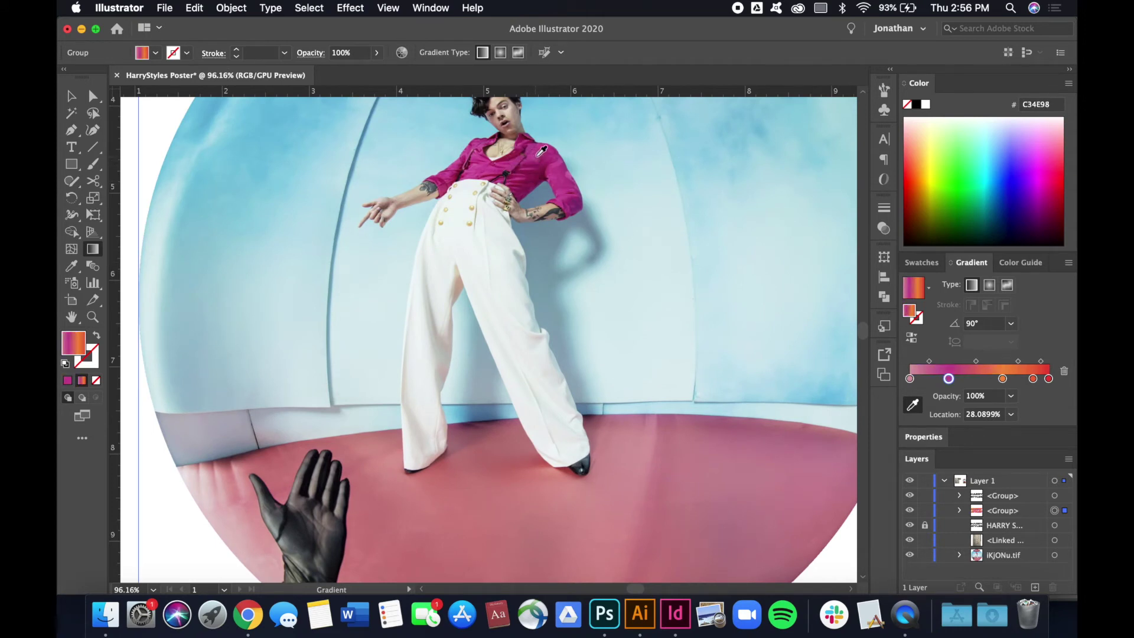
click(549, 166)
- Recolor the gradient's third and fourth stops with a pale blue and a deeper blue sampled from the photo's wall
click(1003, 379)
click(653, 266)
click(1032, 378)
click(758, 130)
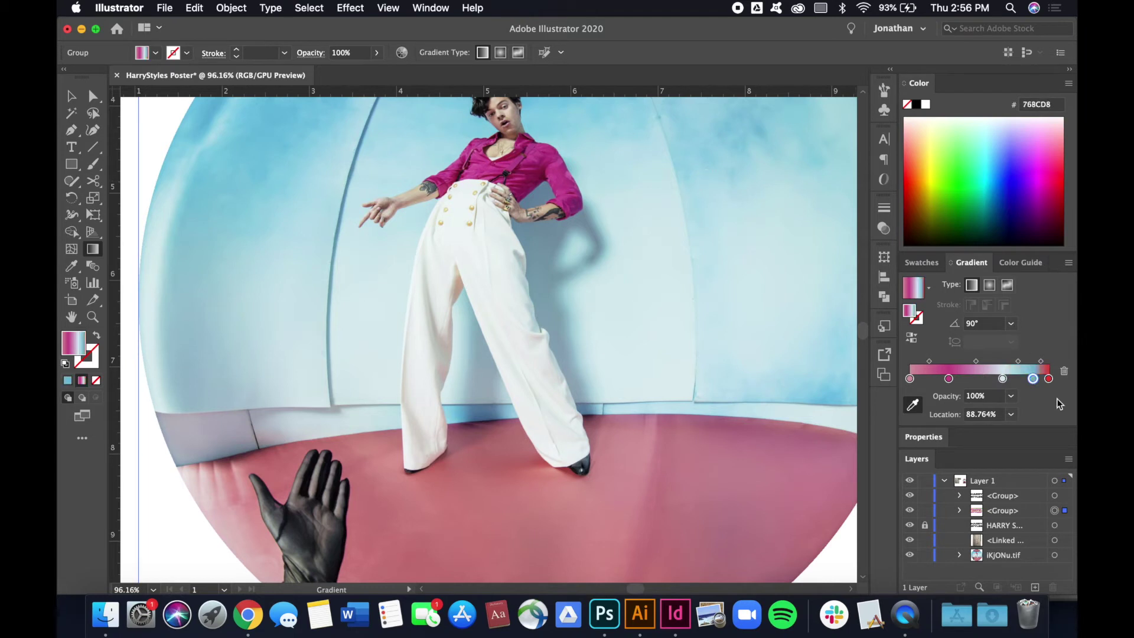
- Remove the gradient's red stop, put the blue stop at the end, and move the magenta stop to about 34.5%
mouse_move(1048, 379)
mouse_down()
mouse_move(1060, 407)
mouse_move(1050, 379)
mouse_up()
mouse_move(949, 379)
mouse_down()
mouse_move(1008, 381)
mouse_move(958, 382)
mouse_up()
key(super+0)
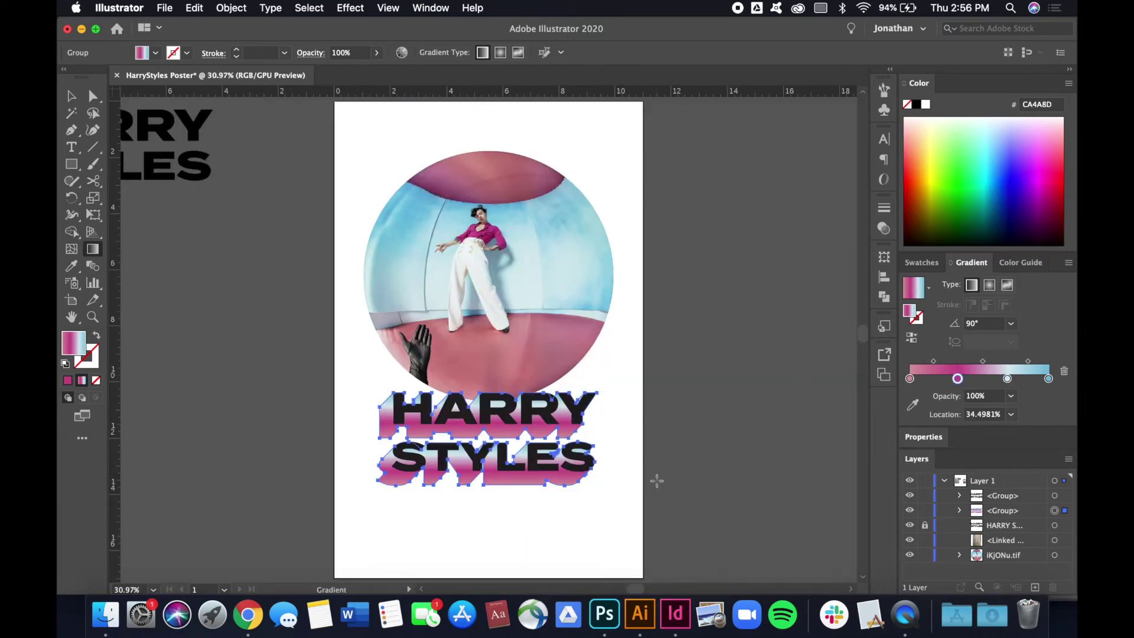
key(v)
click(657, 483)
scroll(658, 483, up, 5)
scroll(673, 483, left, 3)
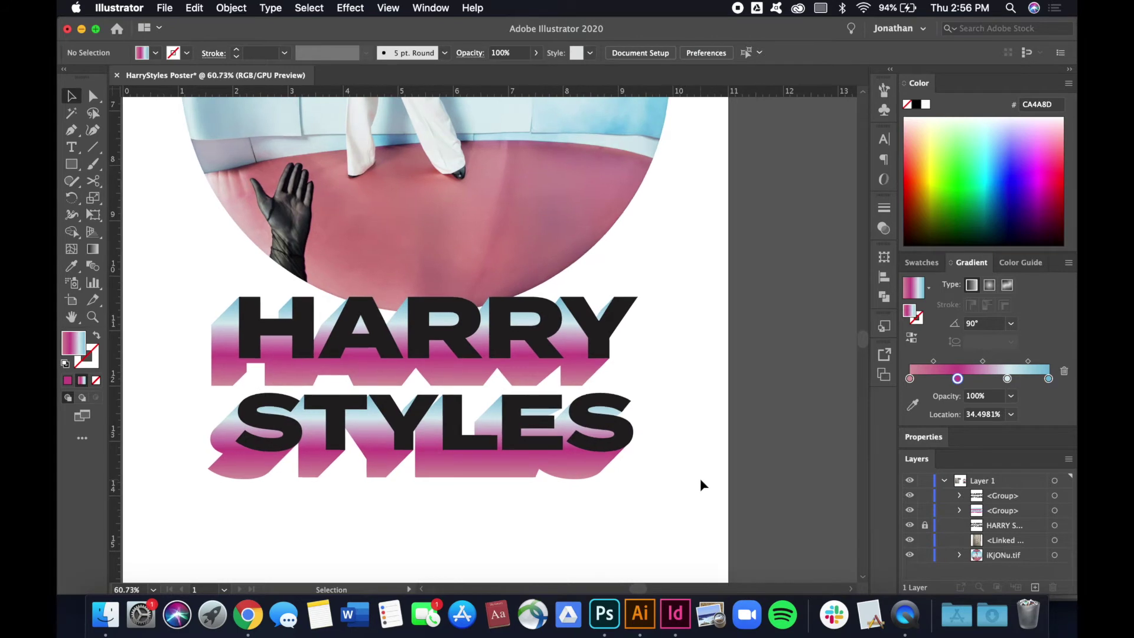
- Fill the HARRY STYLES lettering with the off-white EDF3F4 sampled from the trousers in the photo
scroll(701, 484, left, 2)
click(563, 325)
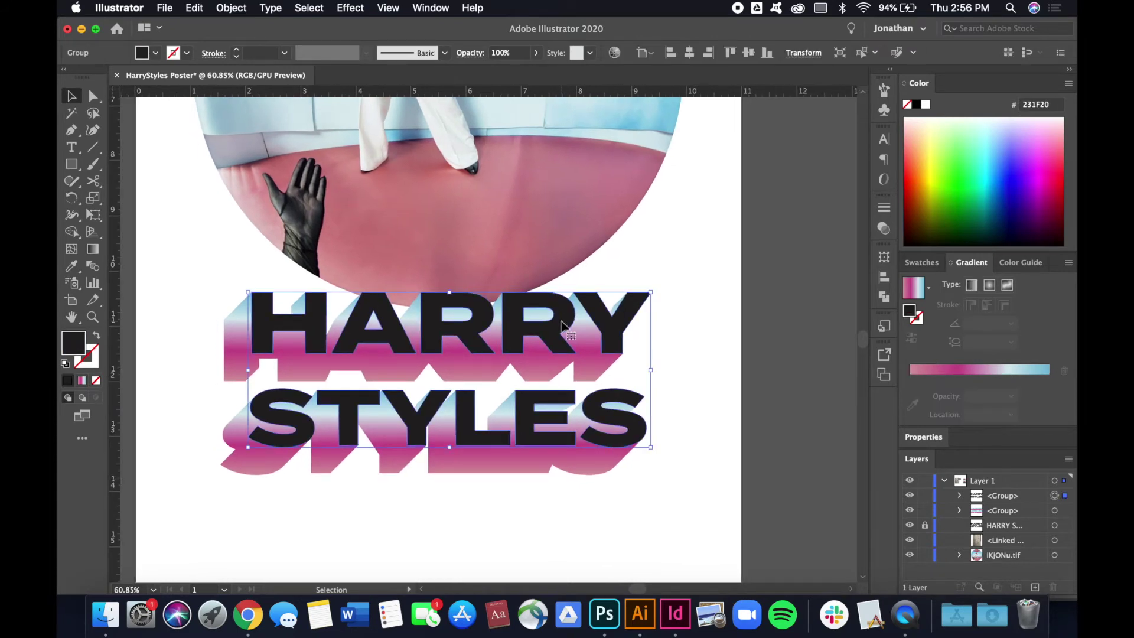
scroll(744, 358, up, 2)
scroll(743, 358, left, 2)
key(i)
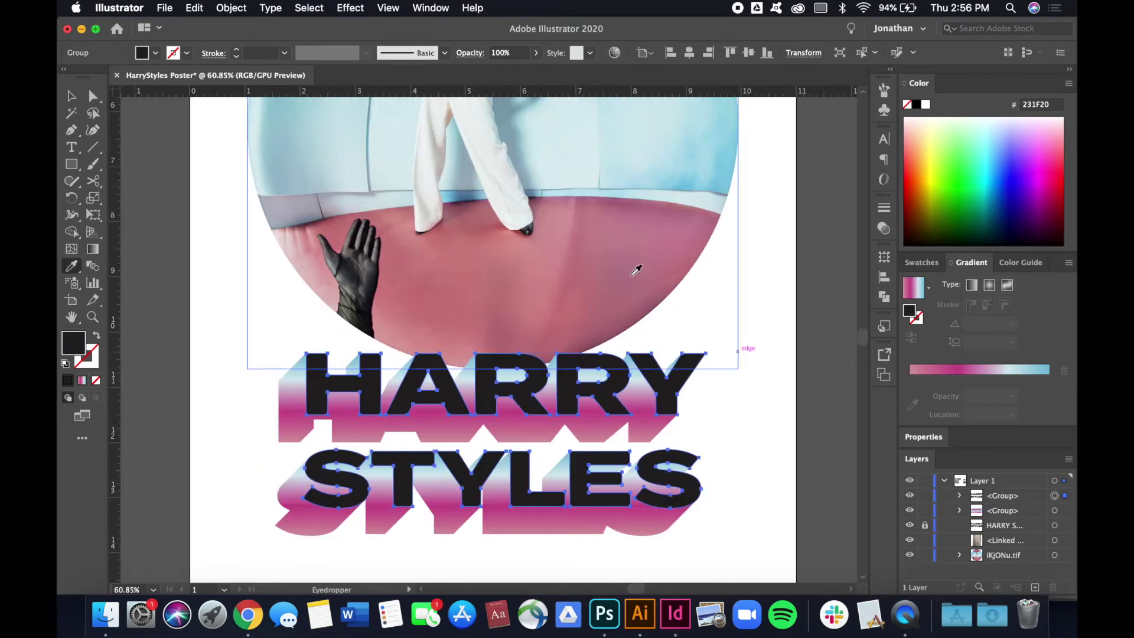
click(480, 123)
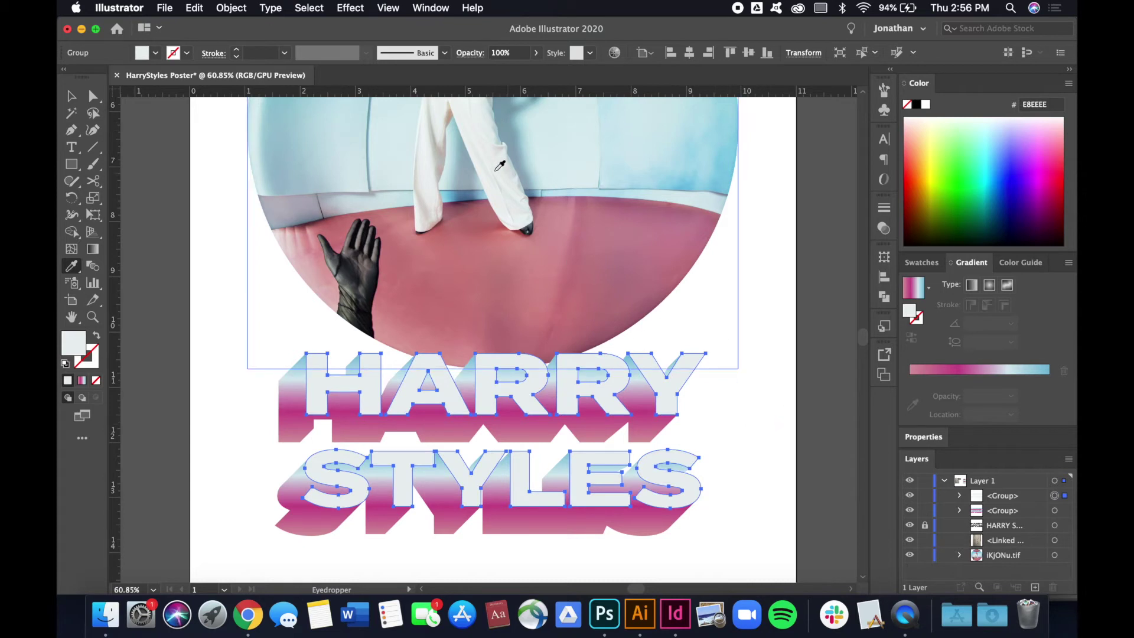
scroll(495, 156, up, 2)
scroll(495, 157, left, 1)
click(481, 148)
key(super+h)
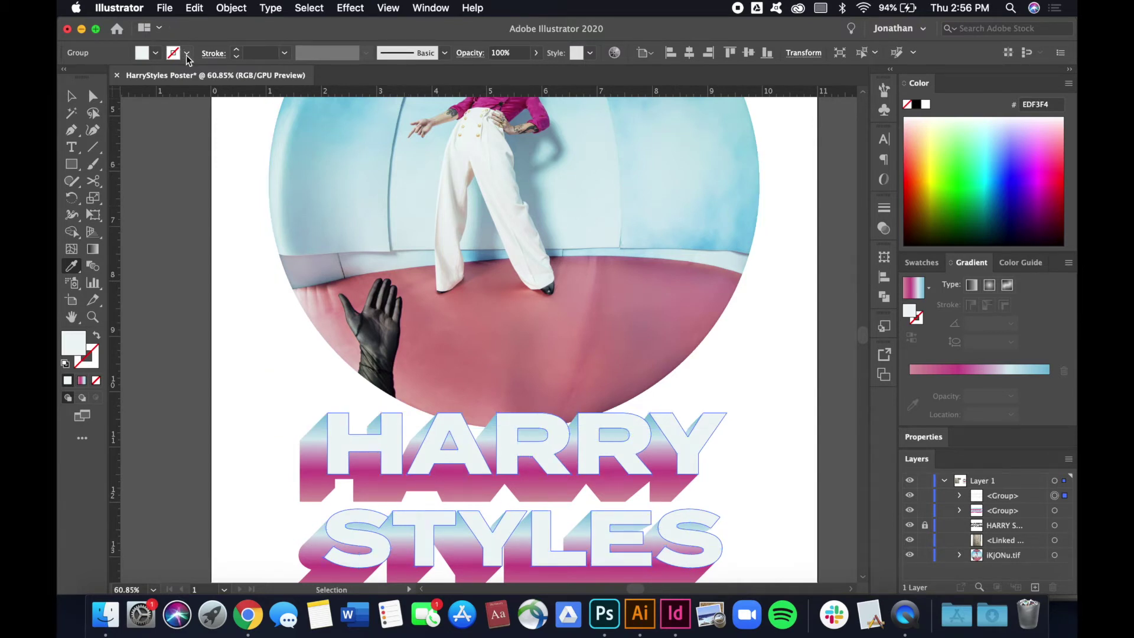
- Give the off-white title lettering a dark grey 1 pt stroke
click(186, 52)
click(86, 118)
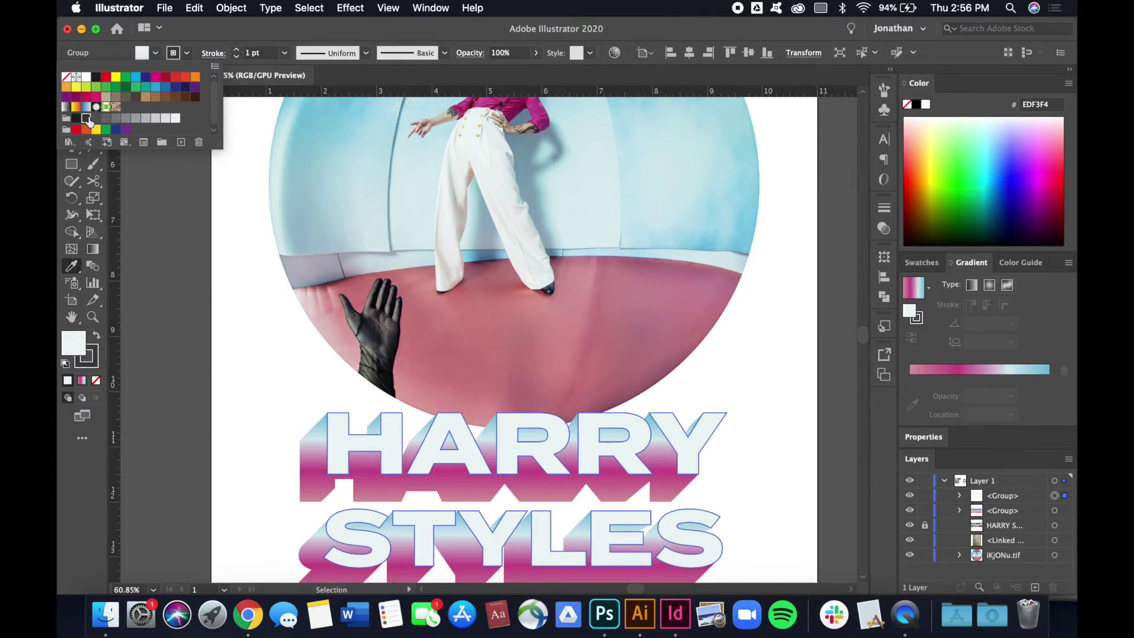
key(Escape)
- Outline the gradient block shadow with a dark grey stroke and set its weight to 1 pt
key(v)
click(312, 477)
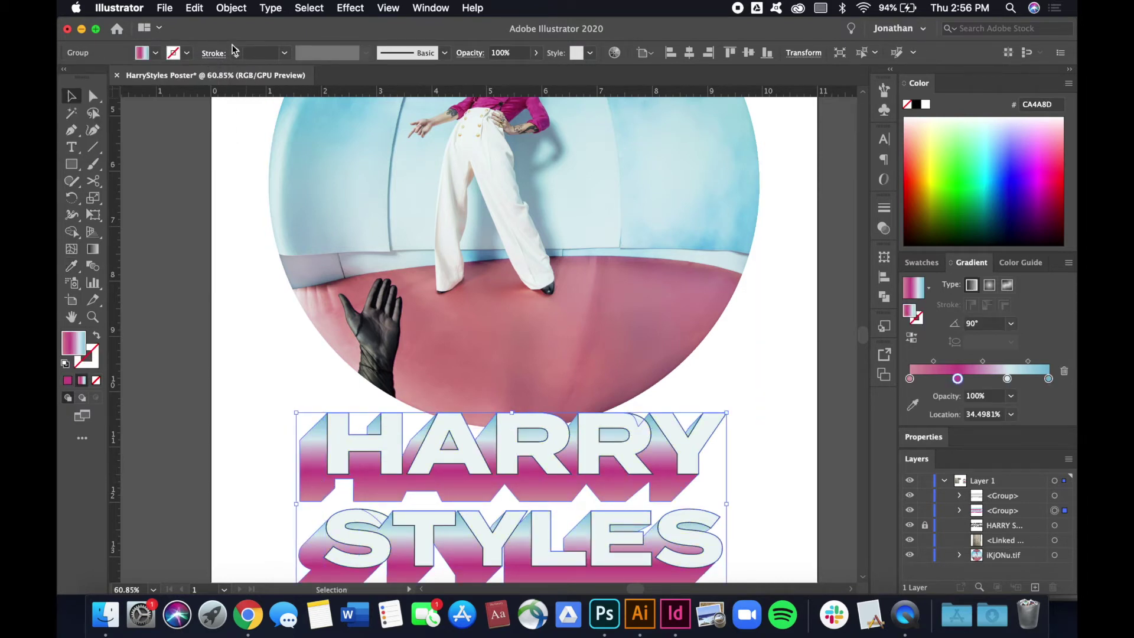
click(234, 49)
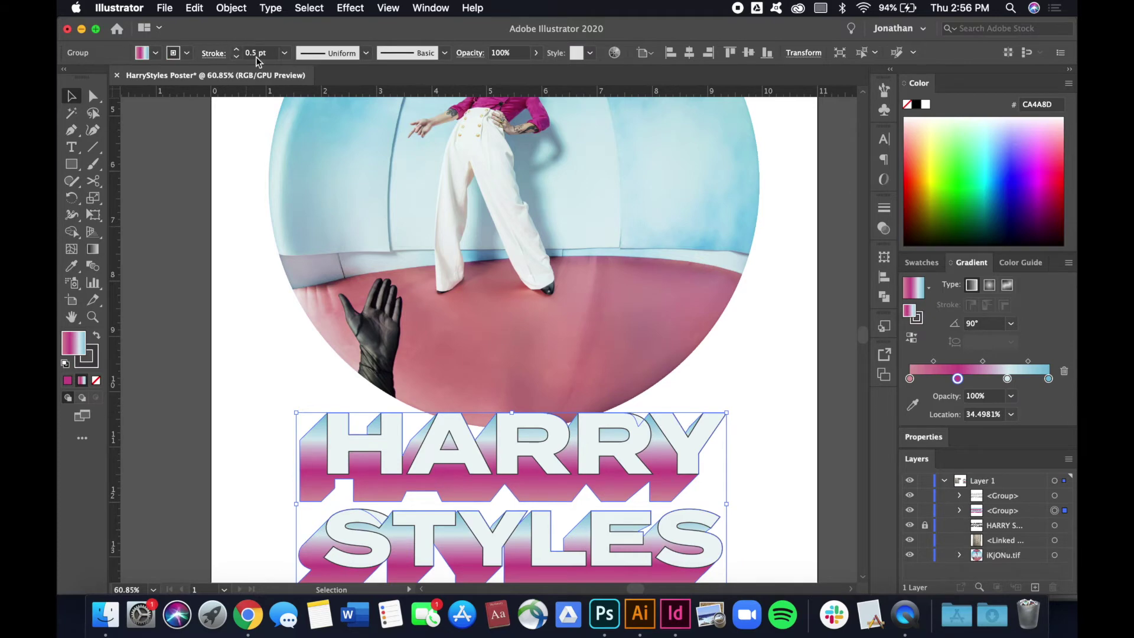
double_click(256, 58)
text(1)
key(Return)
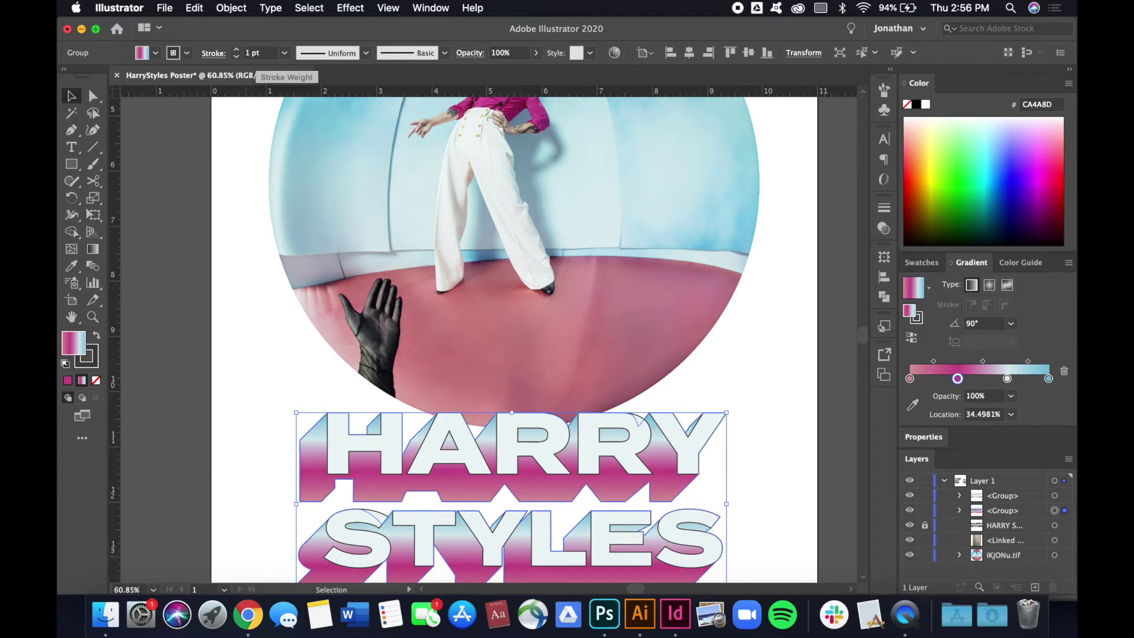
- Align the 1 pt strokes of the lettering and the block shadow to the outside of their paths
click(244, 293)
scroll(244, 352, up, 3)
scroll(243, 352, down, 5)
scroll(244, 352, right, 2)
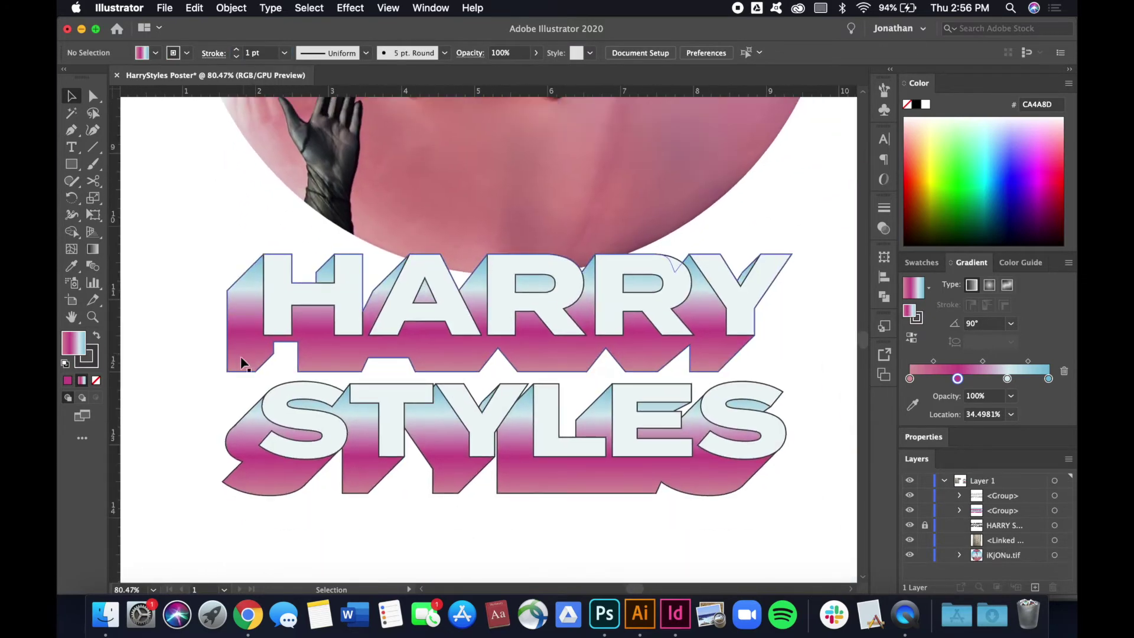
drag(210, 303, 432, 344)
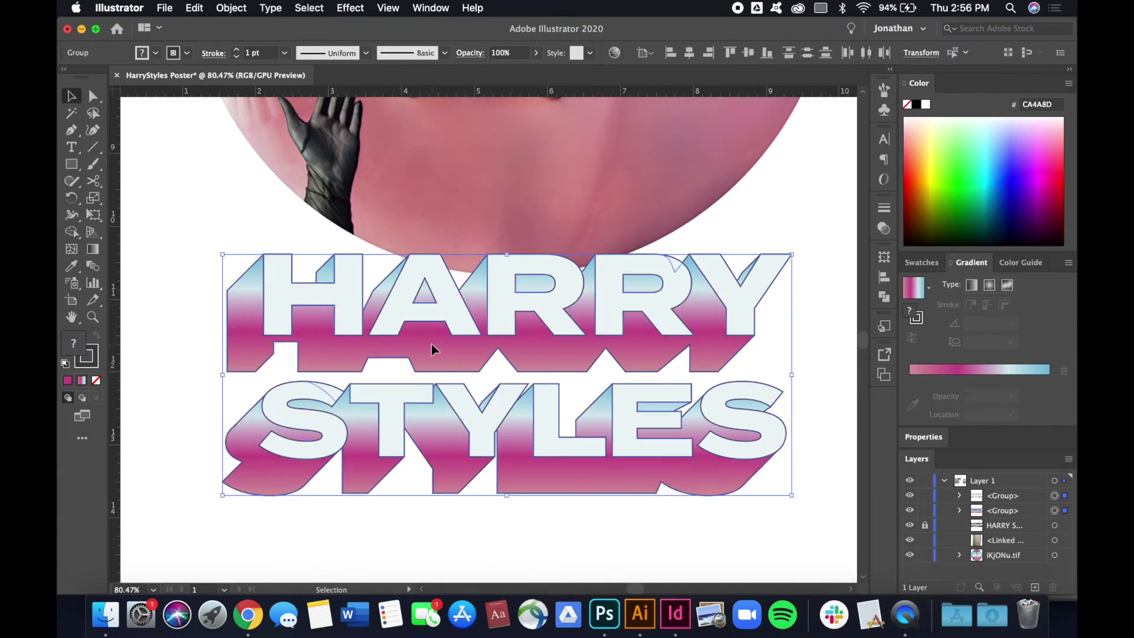
click(884, 208)
click(789, 280)
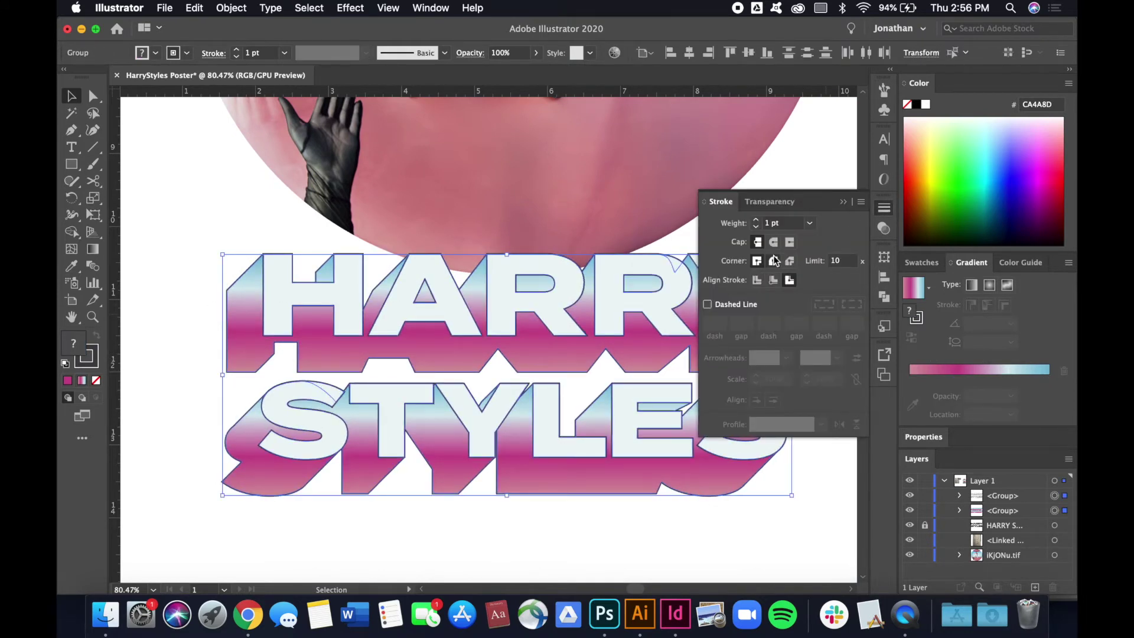
click(810, 204)
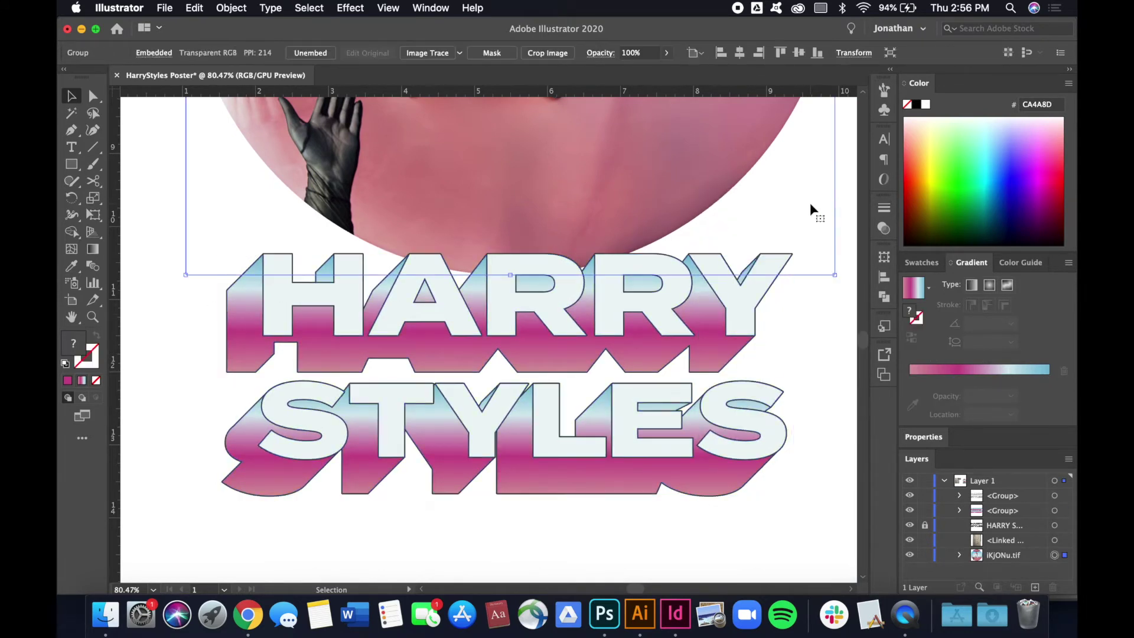
click(817, 344)
- Hide the lettering group and remove the anchor point at the top of the block shadow's thin notch beside the Y
scroll(594, 463, up, 5)
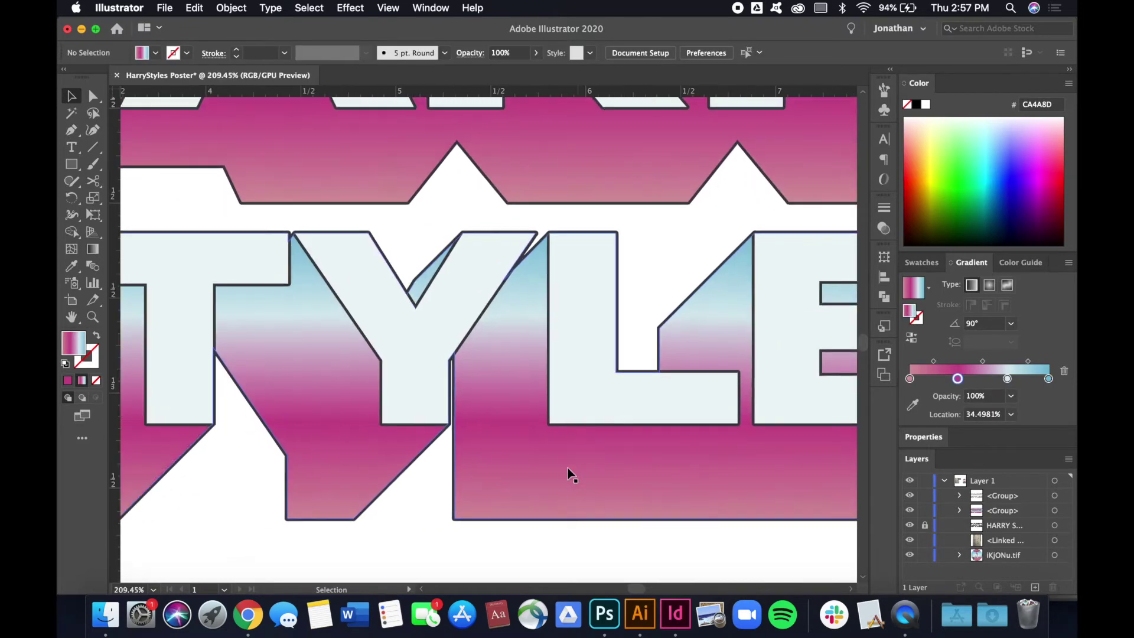
scroll(454, 405, up, 4)
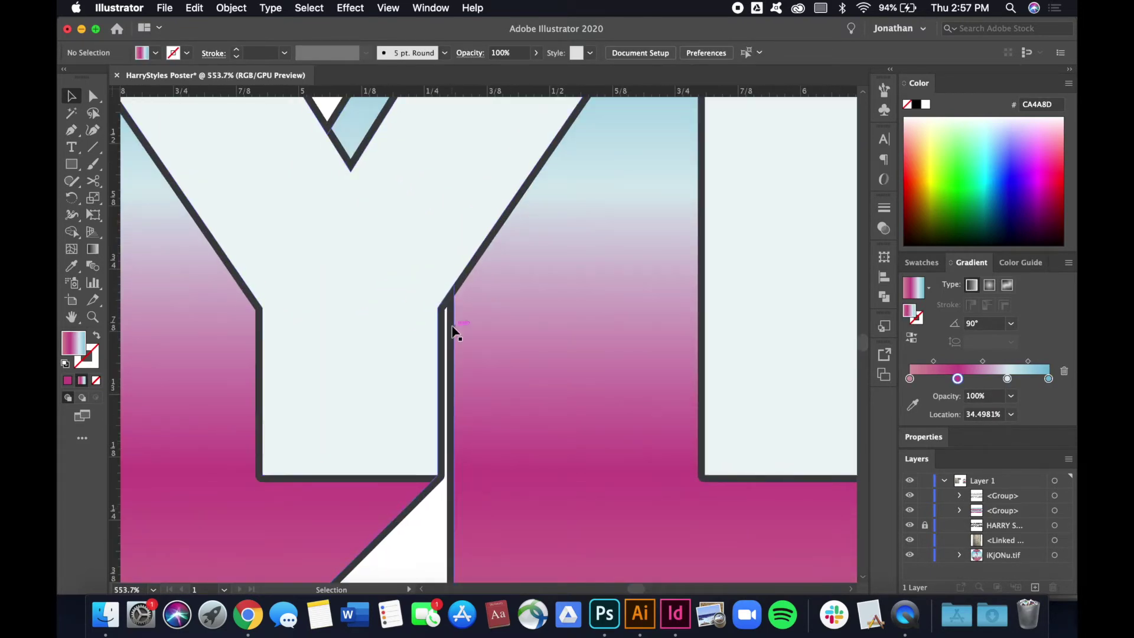
key(p)
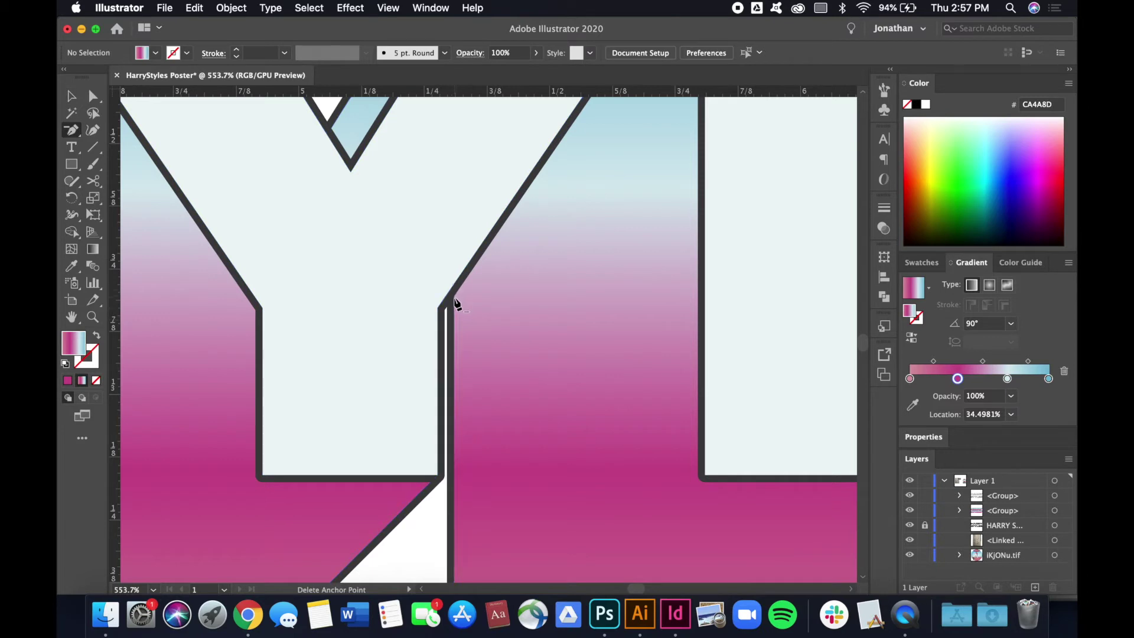
click(909, 499)
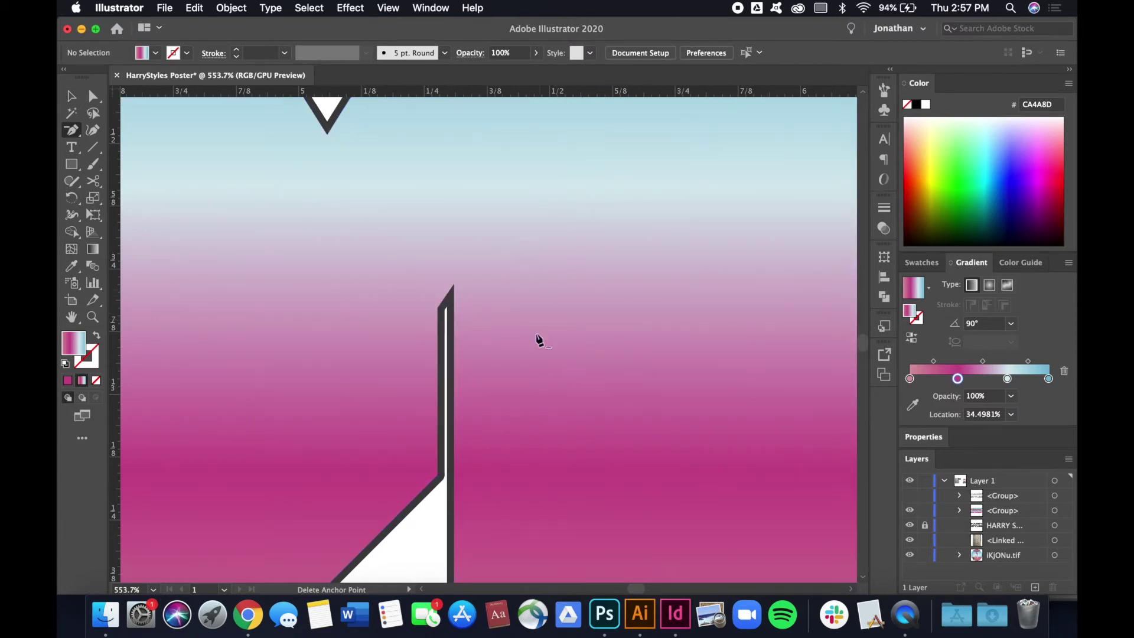
click(438, 308)
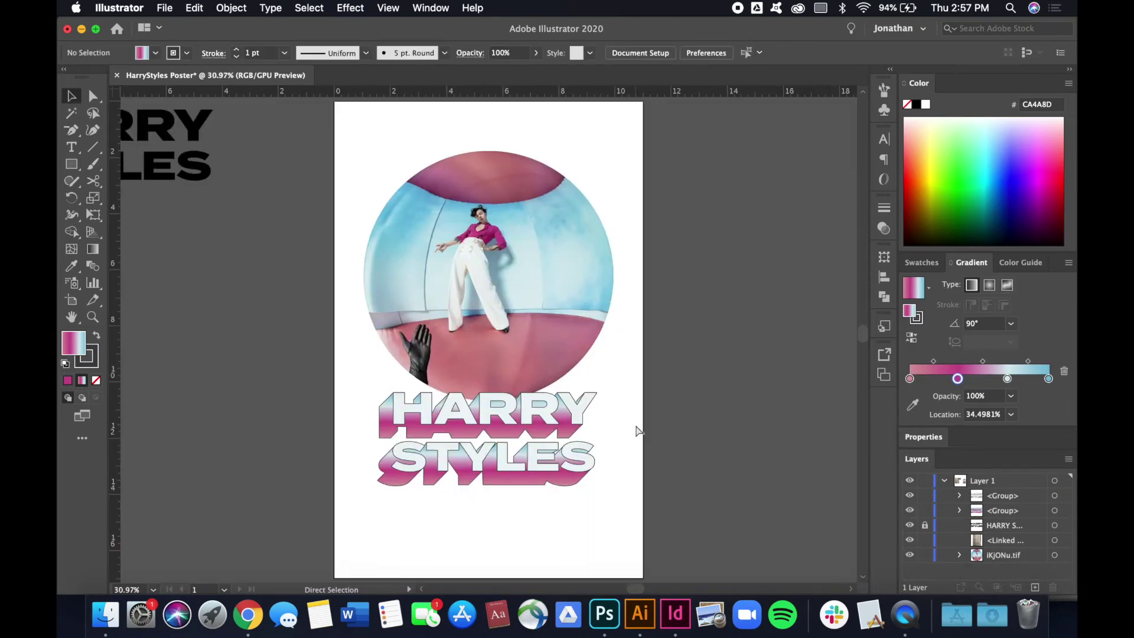
- Group the HARRY STYLES lettering with its gradient block shadow
scroll(677, 458, up, 3)
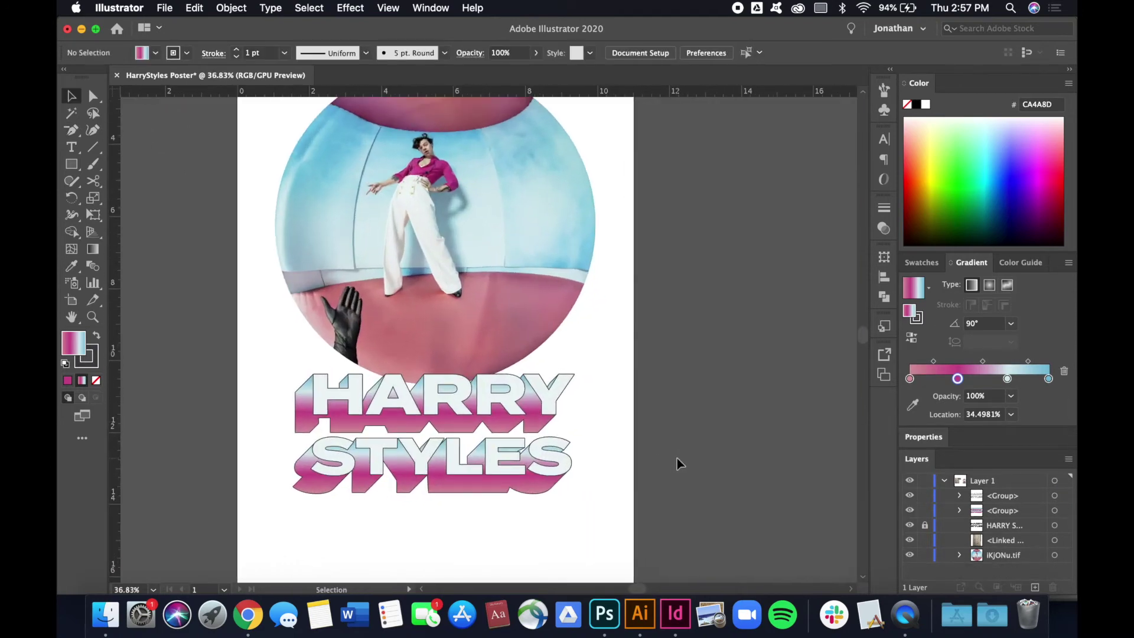
scroll(659, 363, left, 2)
scroll(671, 375, down, 1)
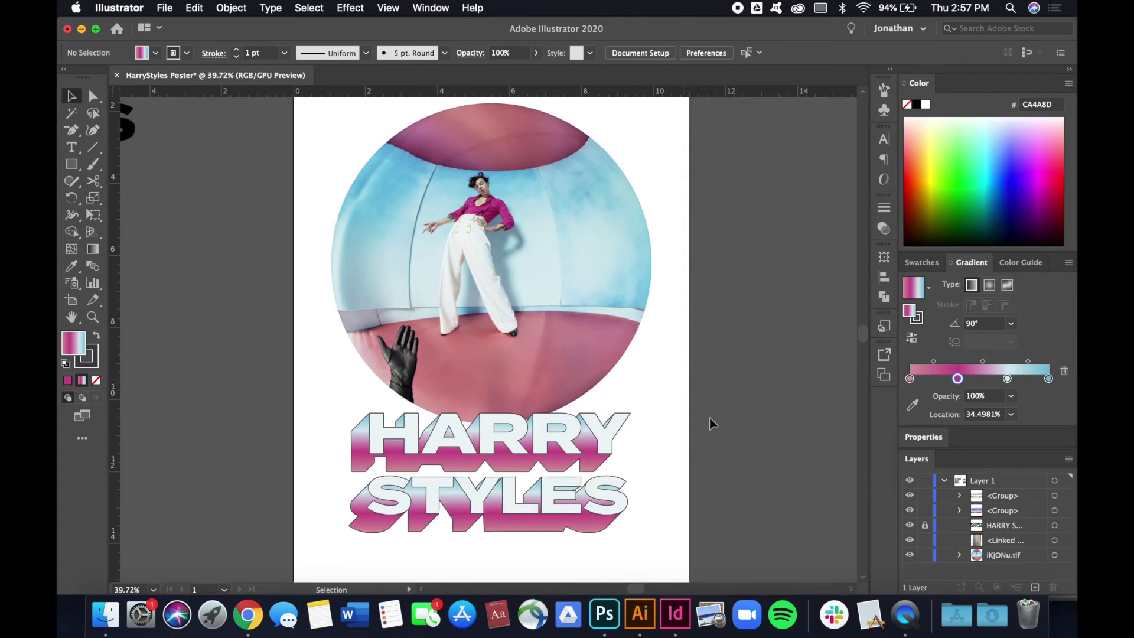
click(523, 321)
scroll(522, 321, down, 2)
click(545, 443)
drag(668, 450, 578, 445)
key(super+g)
- Scale the round photo down to about 7.56 in wide, with the grouped title overlapping its lower edge
click(542, 251)
drag(630, 274, 609, 274)
click(656, 279)
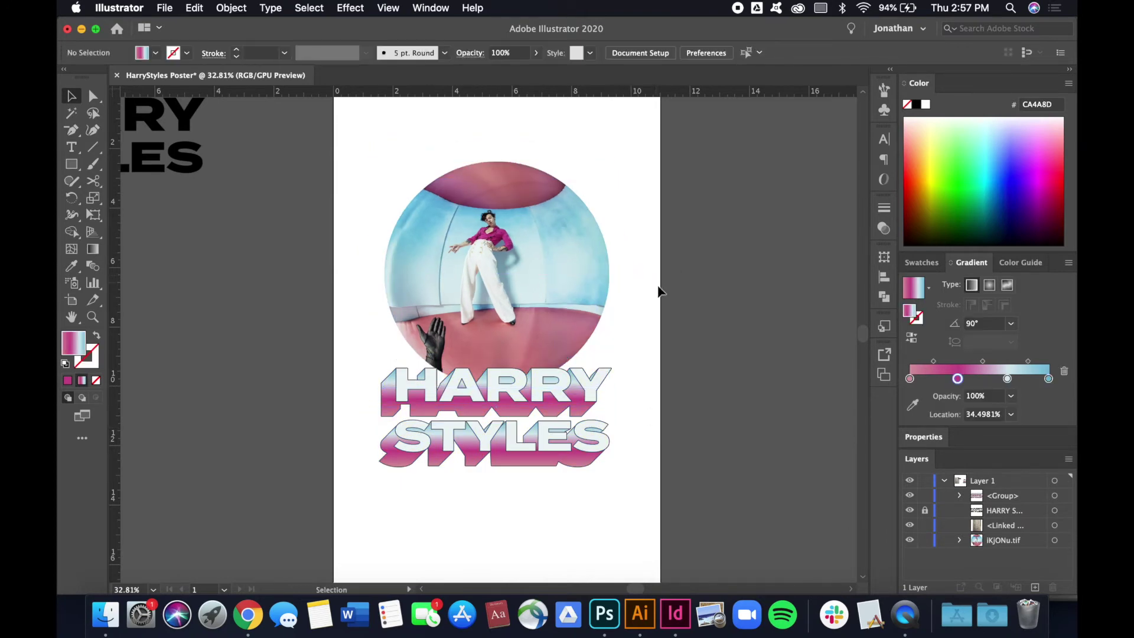
- Draw a gradient-filled rectangle covering the whole artboard and send it to the back as the poster's background
scroll(612, 300, down, 1)
key(m)
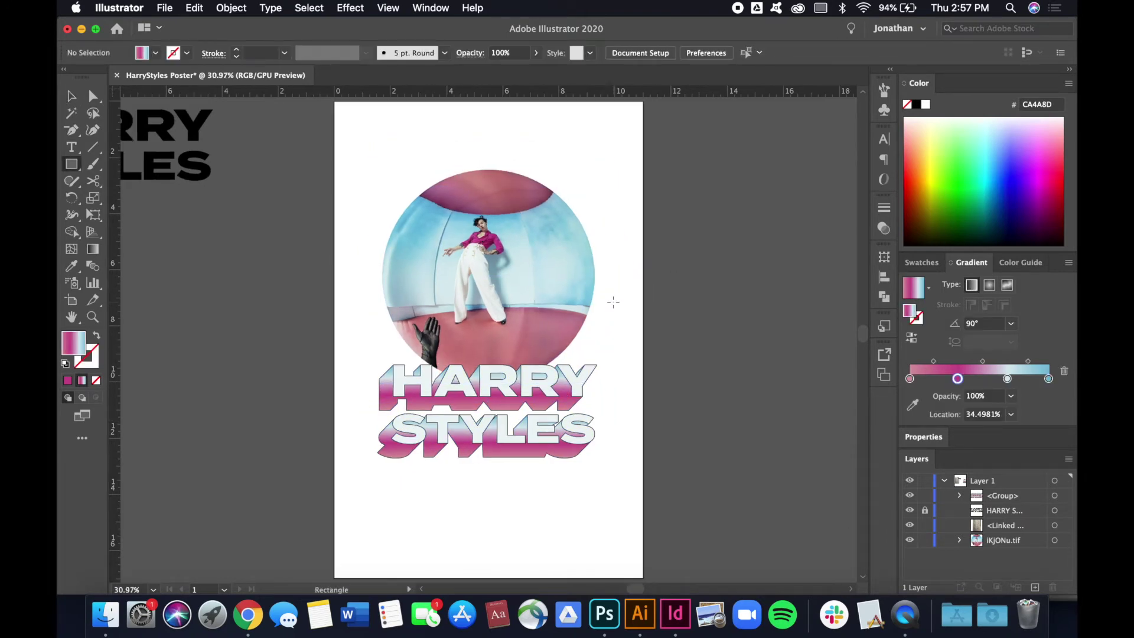
drag(335, 101, 643, 578)
key(super+shift+bracketleft)
key(v)
click(703, 359)
scroll(667, 382, up, 5)
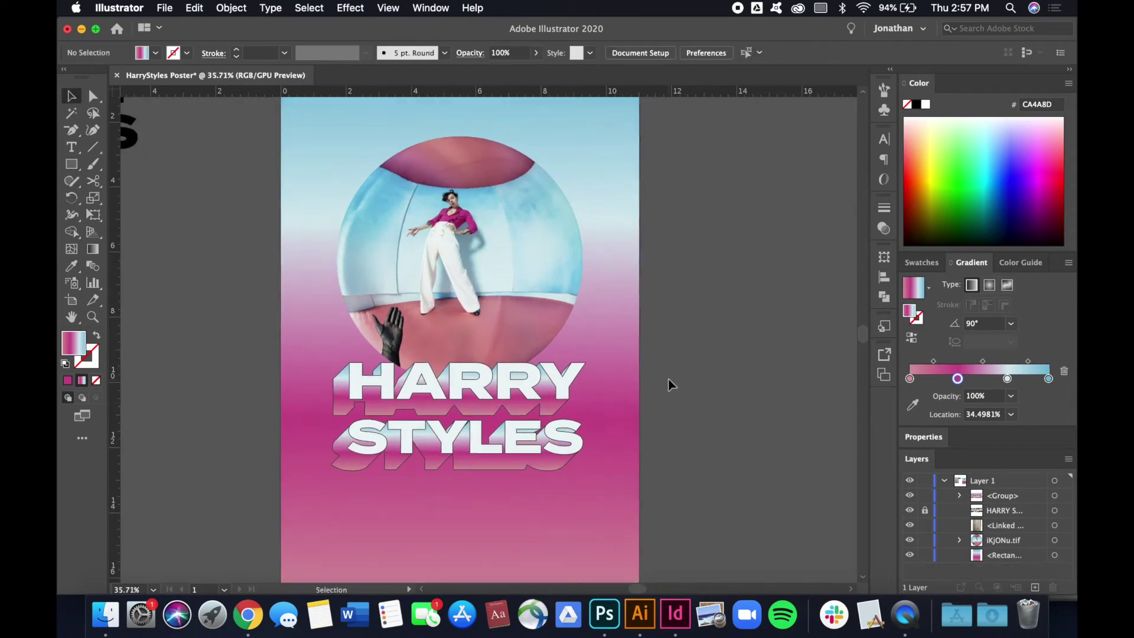
- Fill the background rectangle with the light blue C4E4E8 sampled from the wall in the photo
click(693, 342)
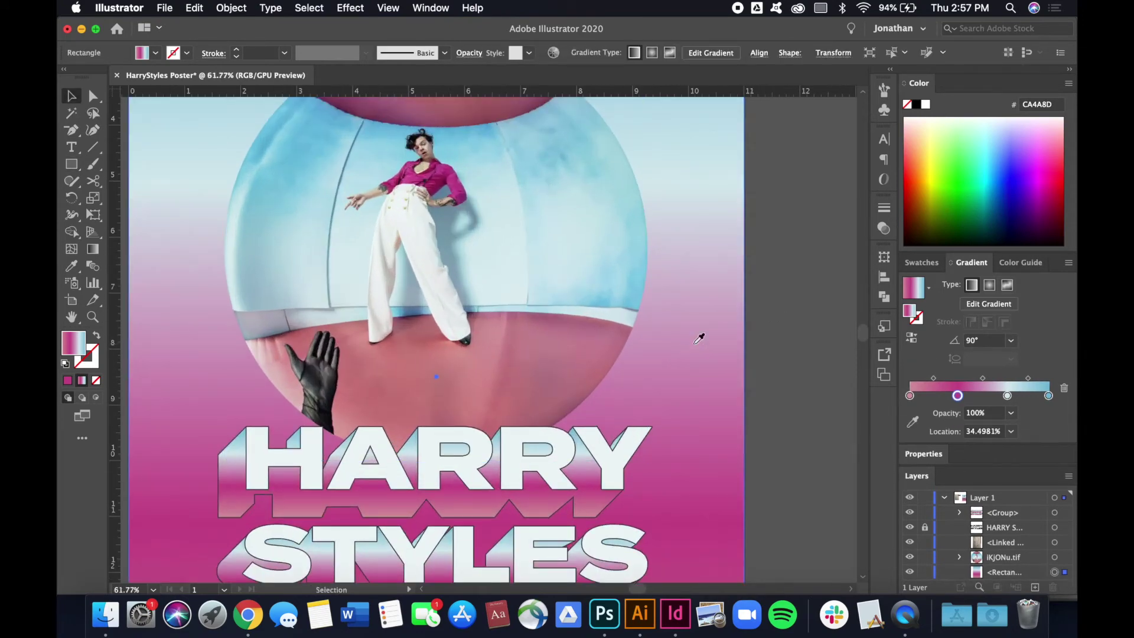
key(i)
click(513, 249)
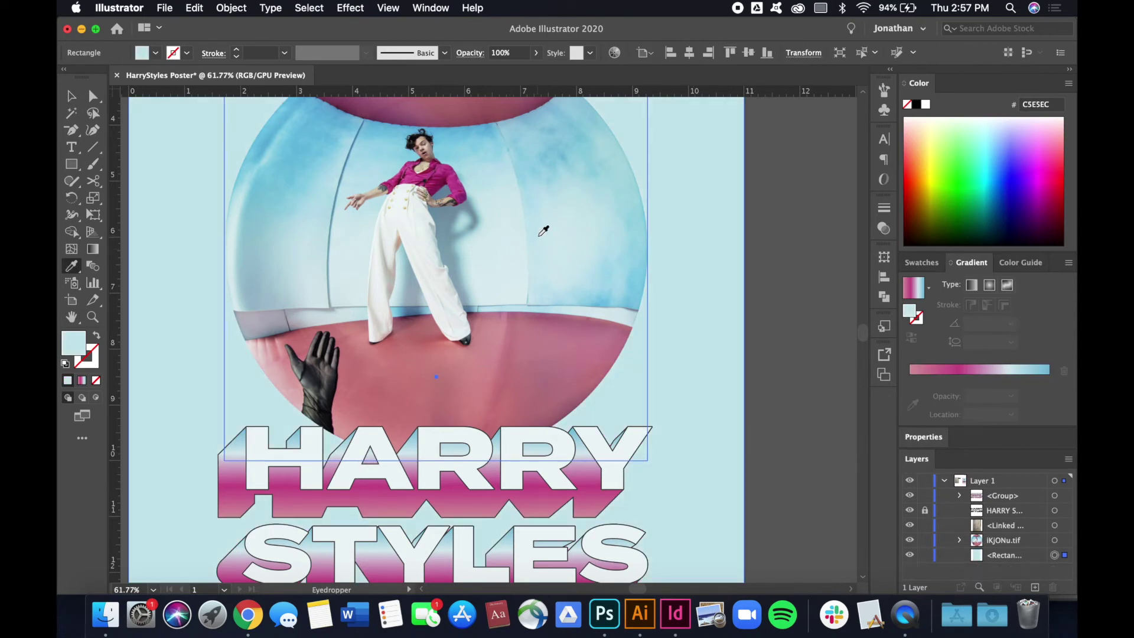
click(570, 206)
click(561, 172)
click(561, 183)
click(567, 202)
key(super+shift+a)
key(v)
key(super+0)
scroll(639, 418, up, 4)
scroll(637, 420, left, 3)
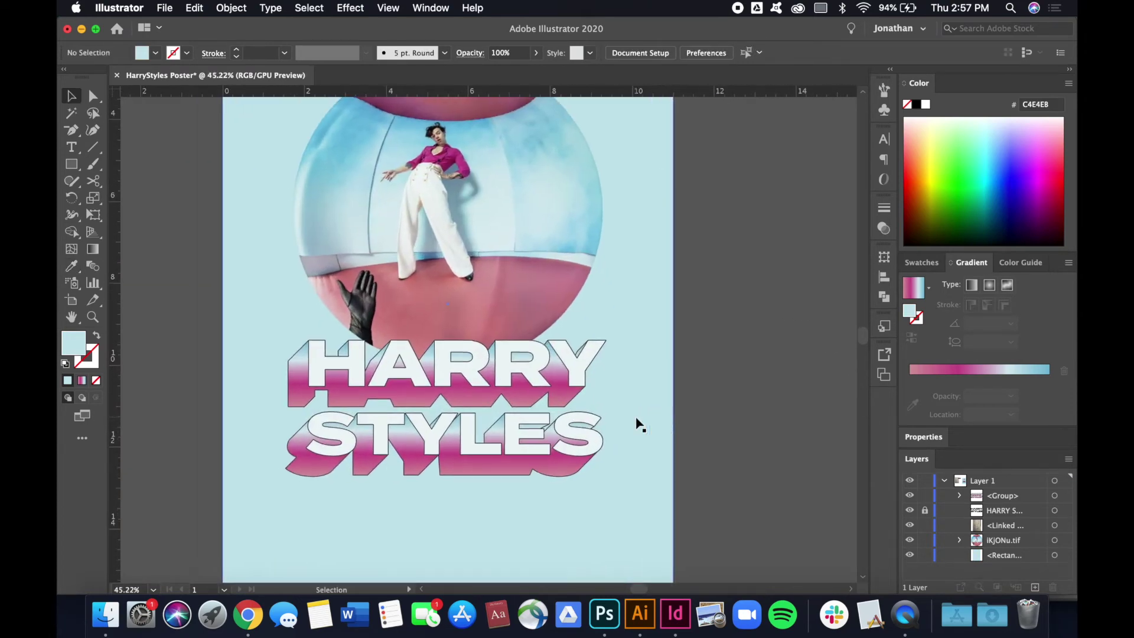
- Draw a circle about 7.4 in in diameter from the photo's centre, covering nearly the whole round photo
scroll(526, 412, up, 3)
click(526, 416)
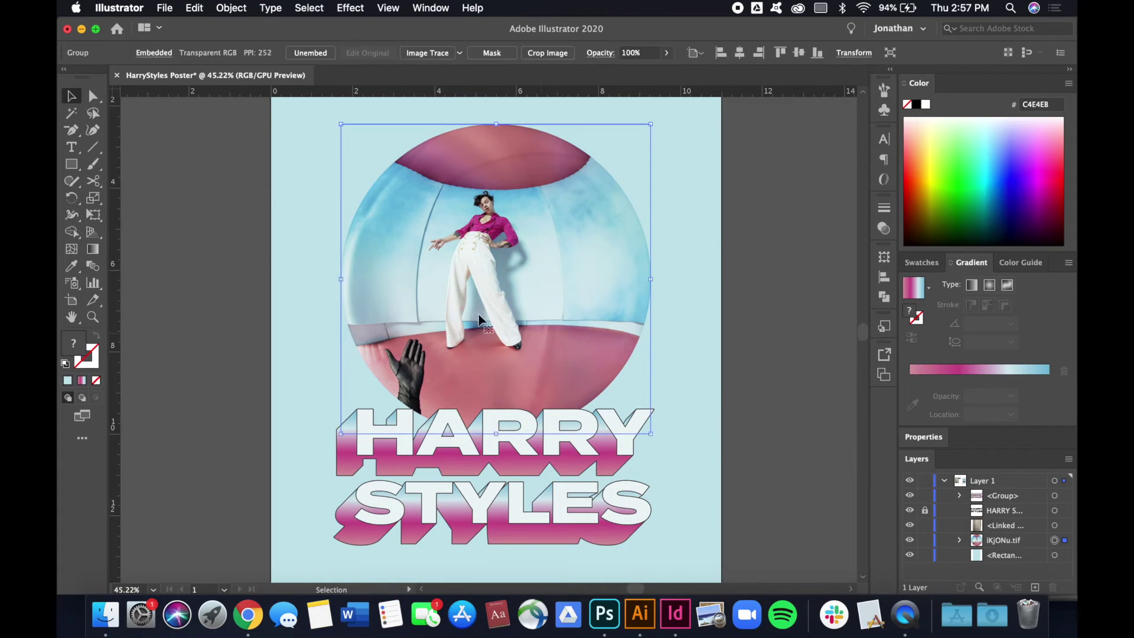
scroll(489, 284, up, 2)
scroll(488, 284, up, 5)
scroll(489, 283, up, 3)
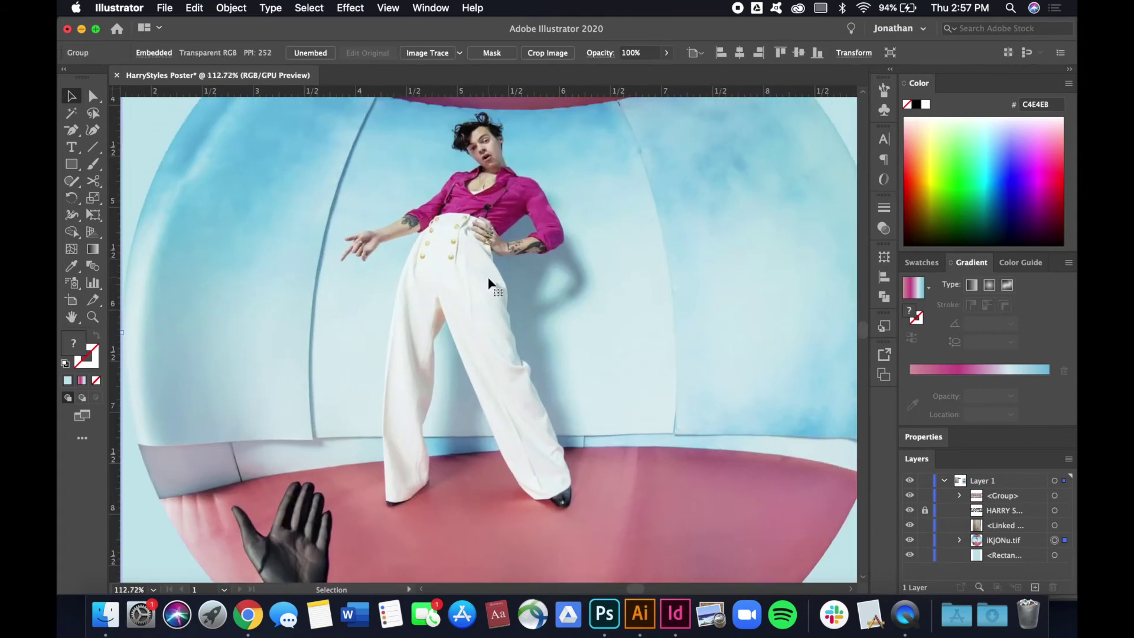
scroll(489, 284, down, 5)
scroll(488, 283, down, 2)
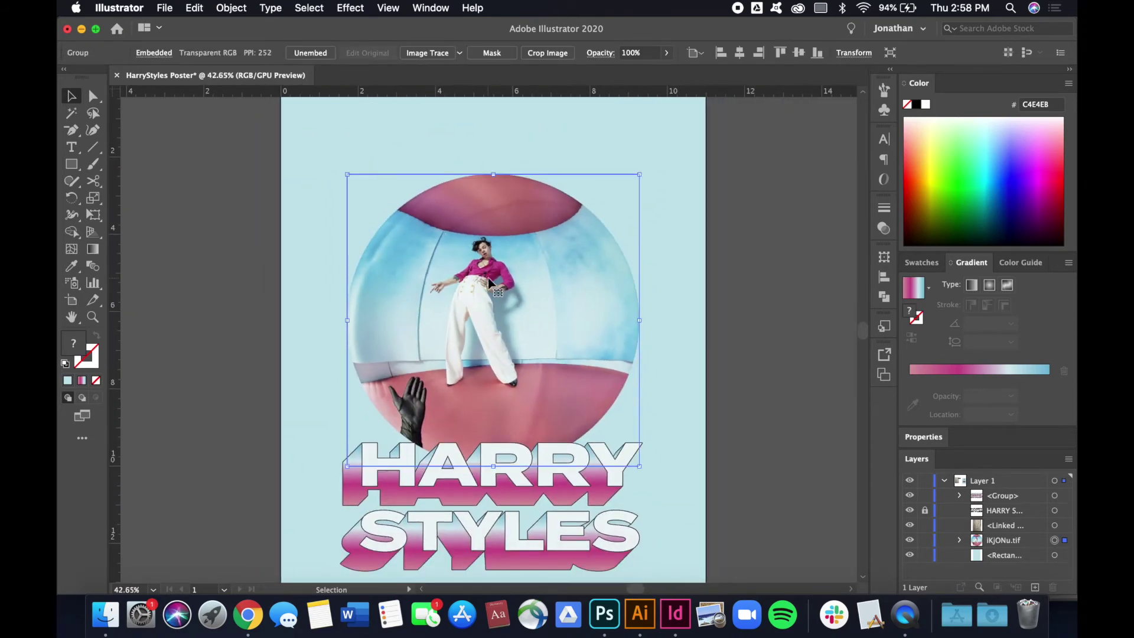
key(l)
drag(494, 314, 614, 436)
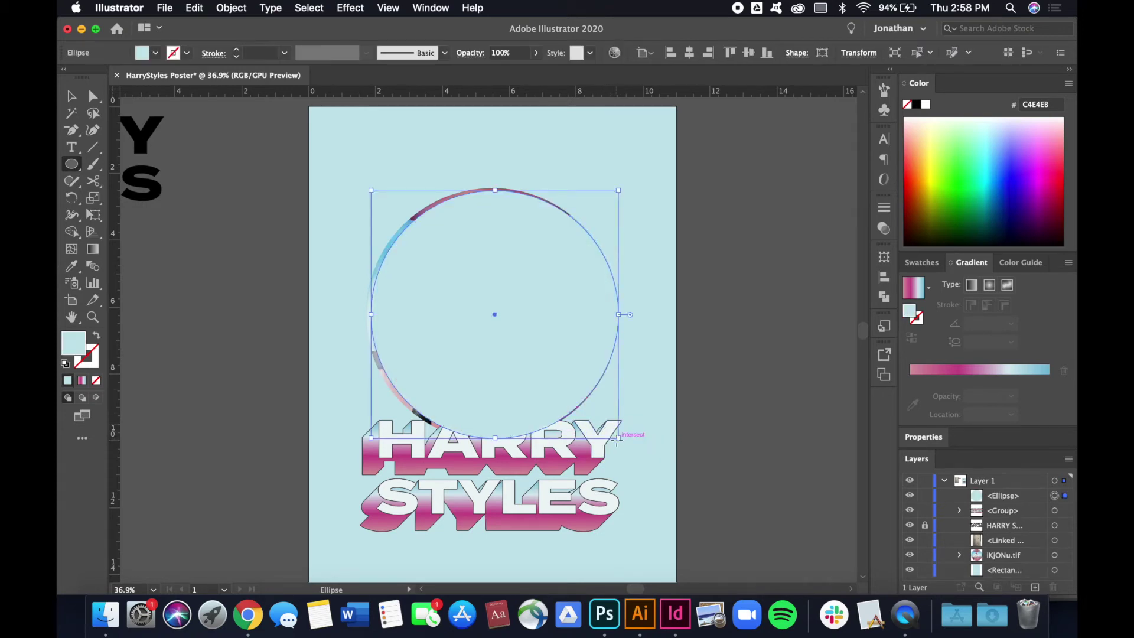
scroll(663, 435, up, 1)
scroll(662, 435, up, 3)
key(v)
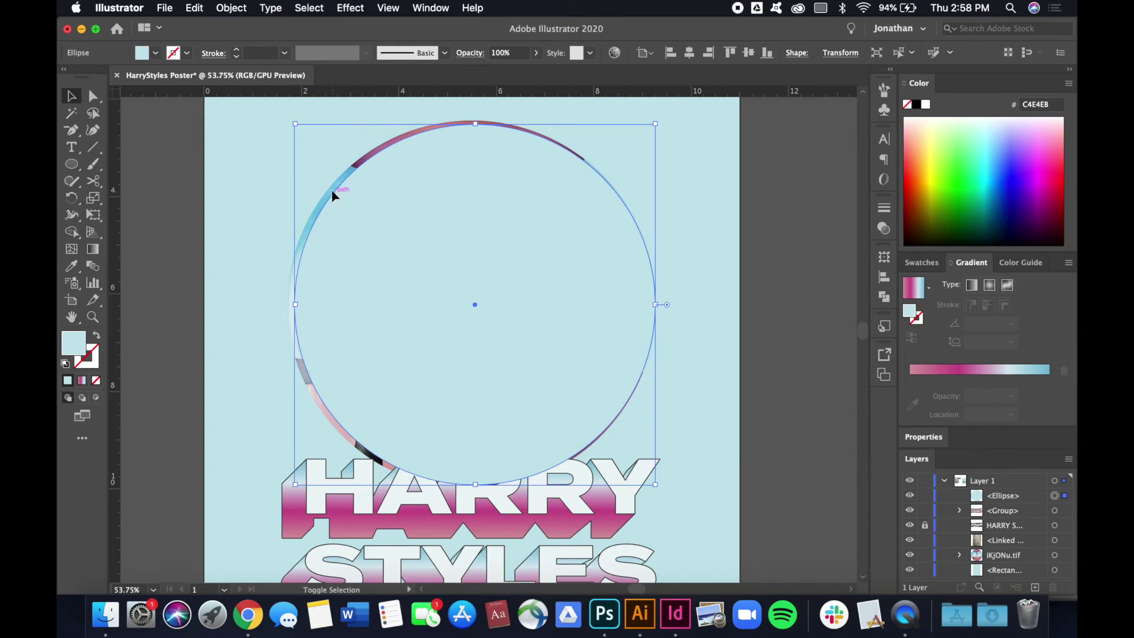
- Centre the circle and the photo on each other horizontally and make a clipping mask from them
shift+click(331, 190)
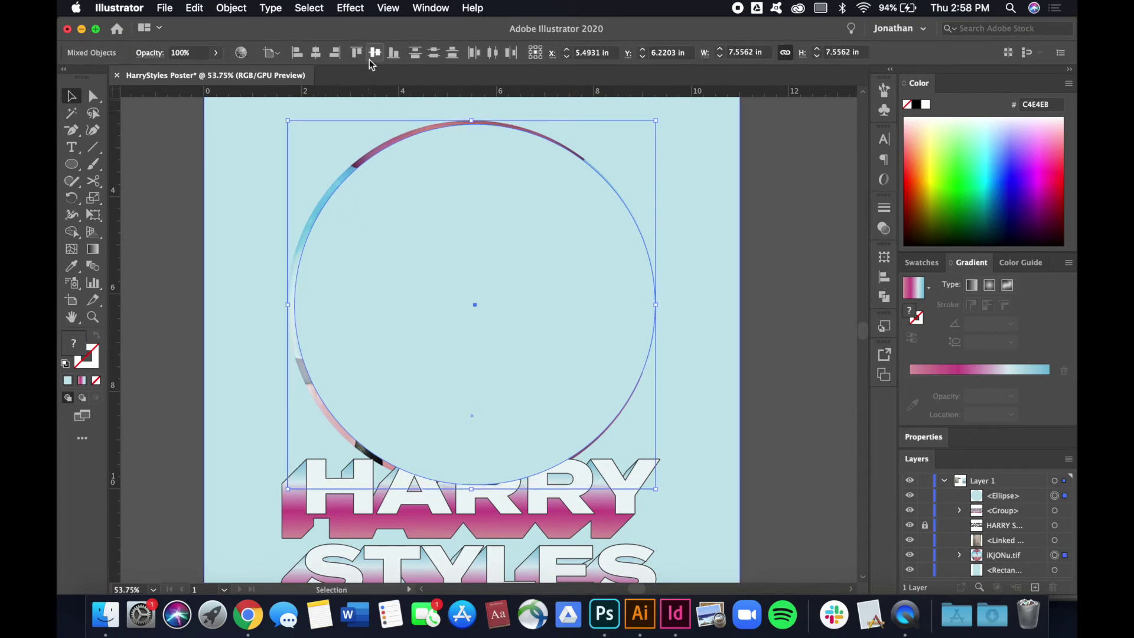
click(272, 52)
click(309, 69)
click(316, 52)
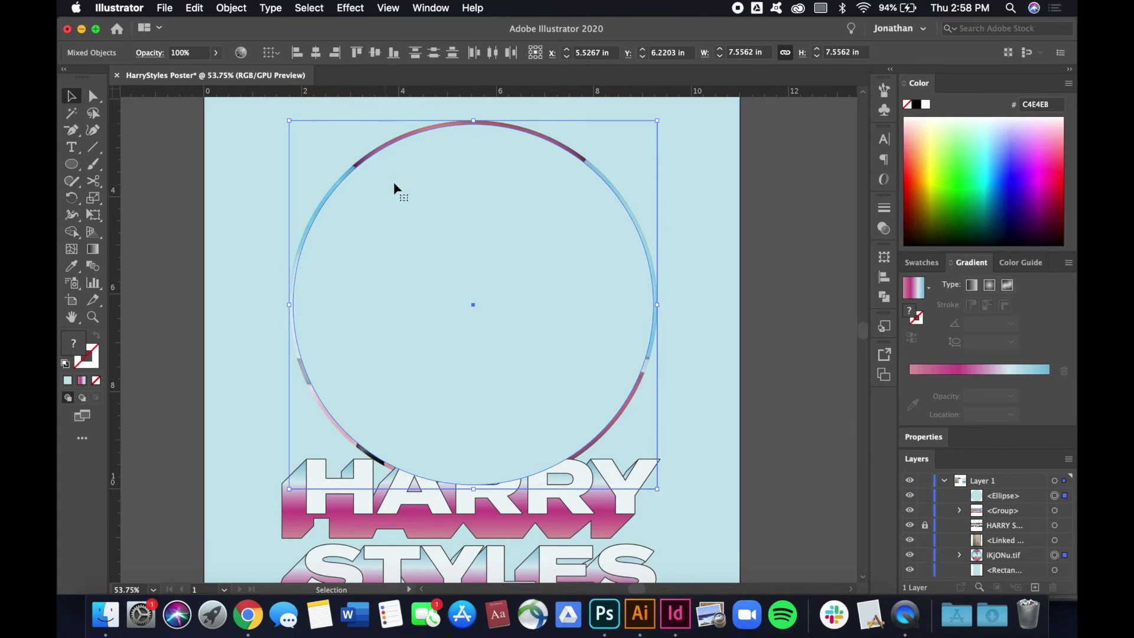
right_click(404, 242)
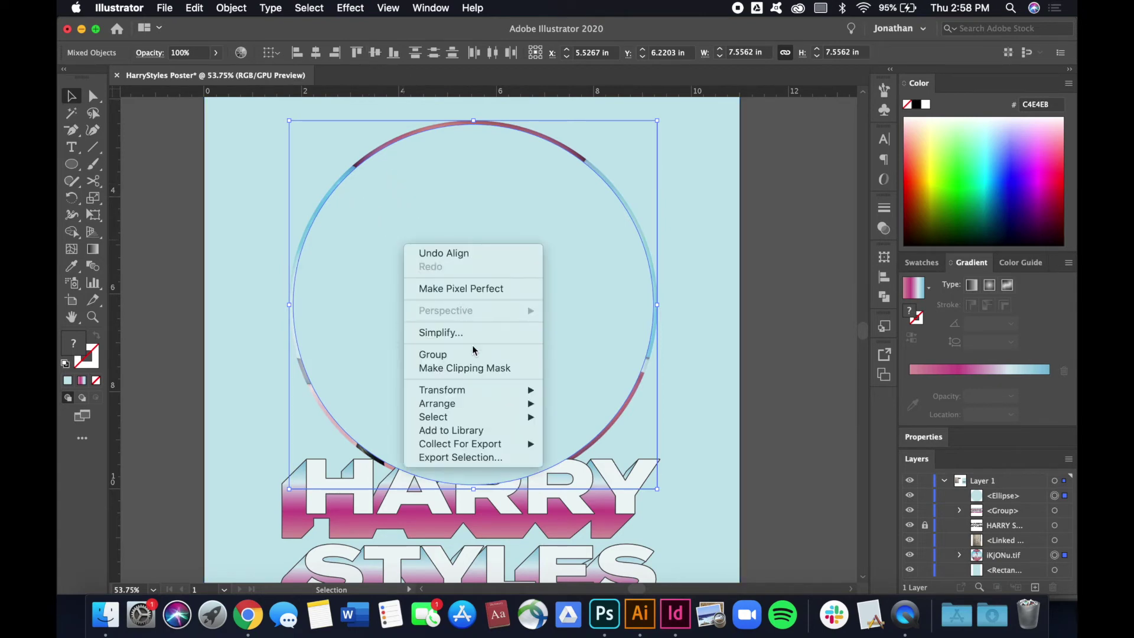
click(476, 369)
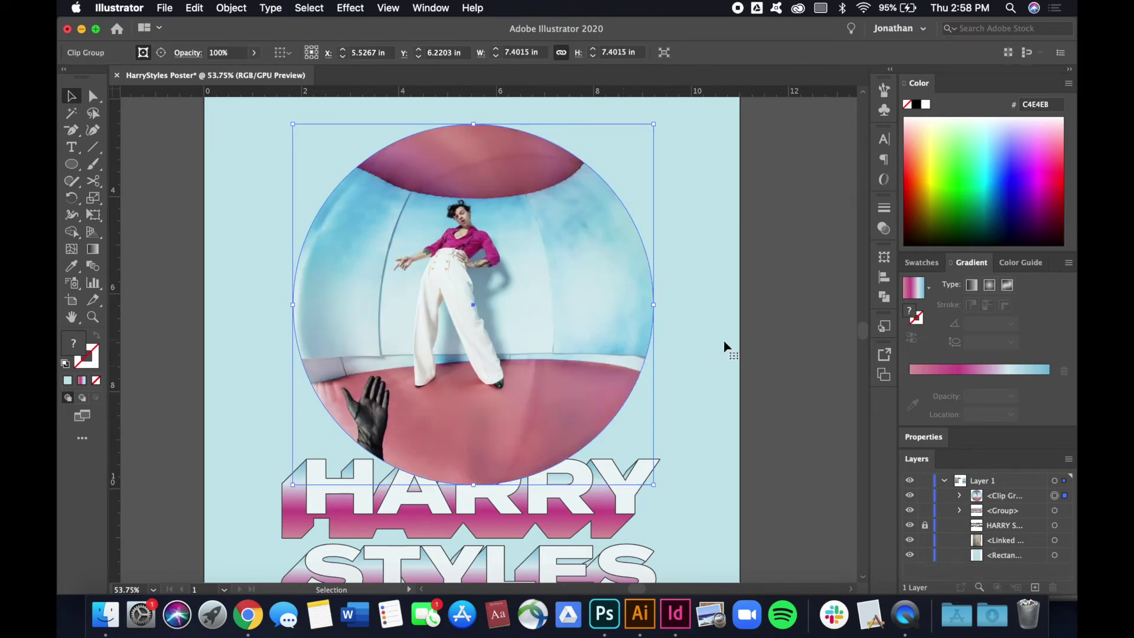
click(786, 354)
- Scale up only the photo inside the circular mask to about 227 PPI and nudge it down
key(a)
alt+click(505, 306)
key(v)
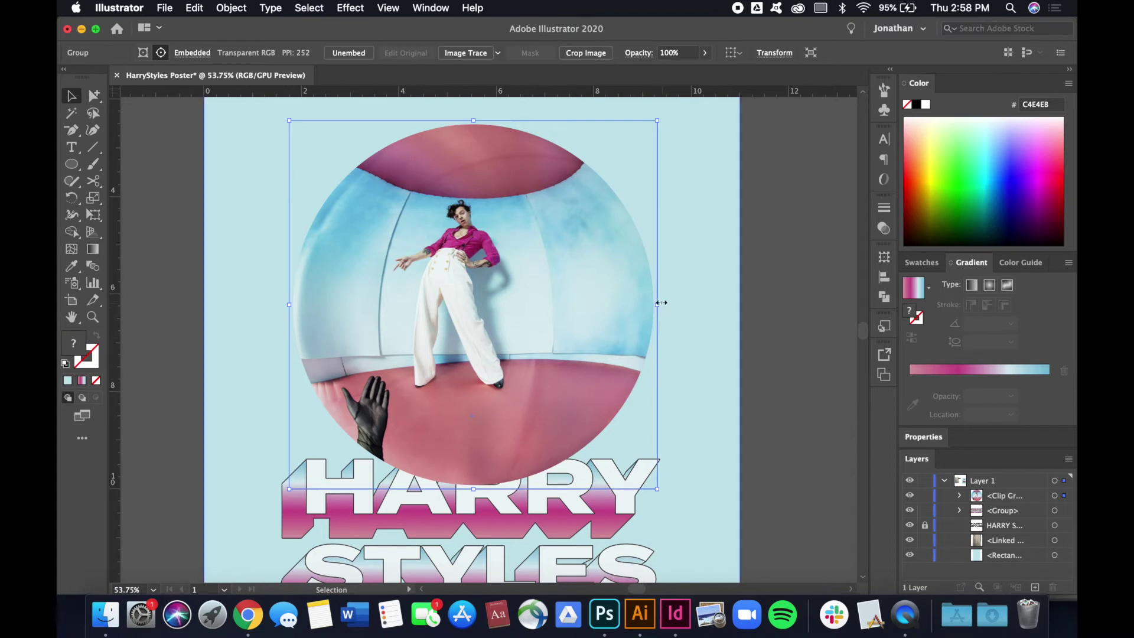
drag(658, 304, 701, 311)
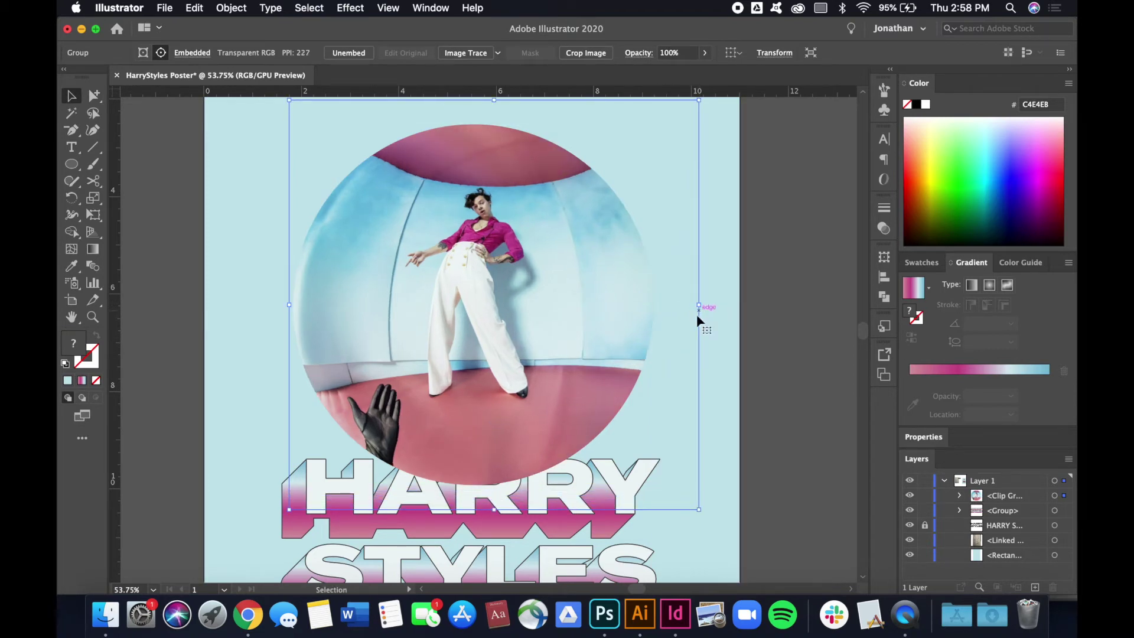
key(Down)
key(Down)
key(Down)
key(Down)
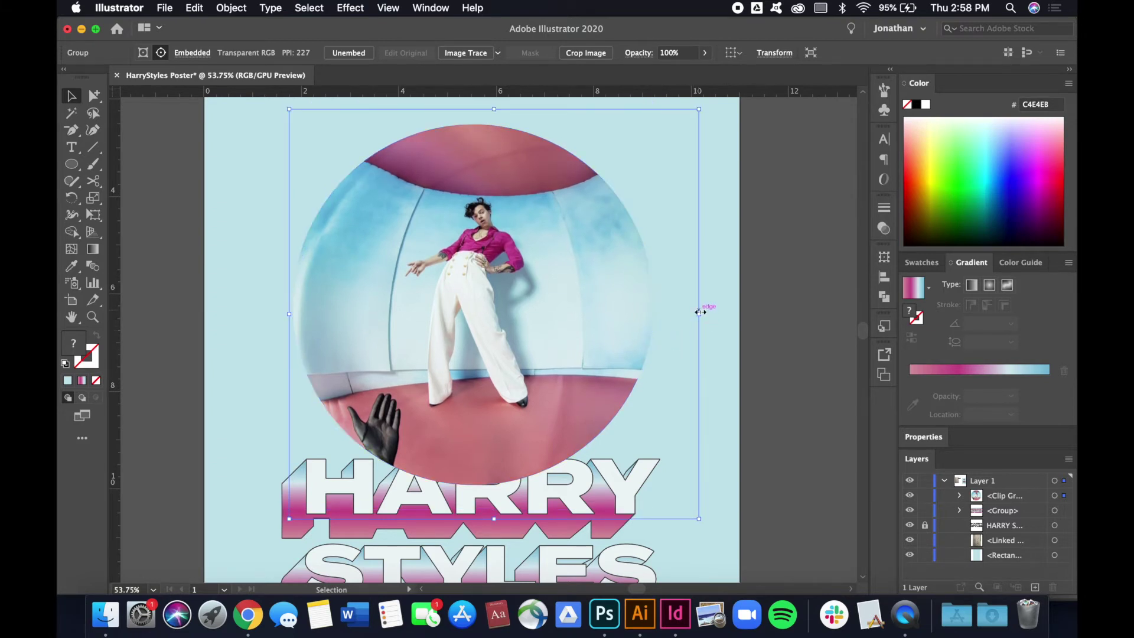
- Enlarge the masked photo about its centre to about 214 PPI and nudge it slightly further down
drag(700, 312, 712, 316)
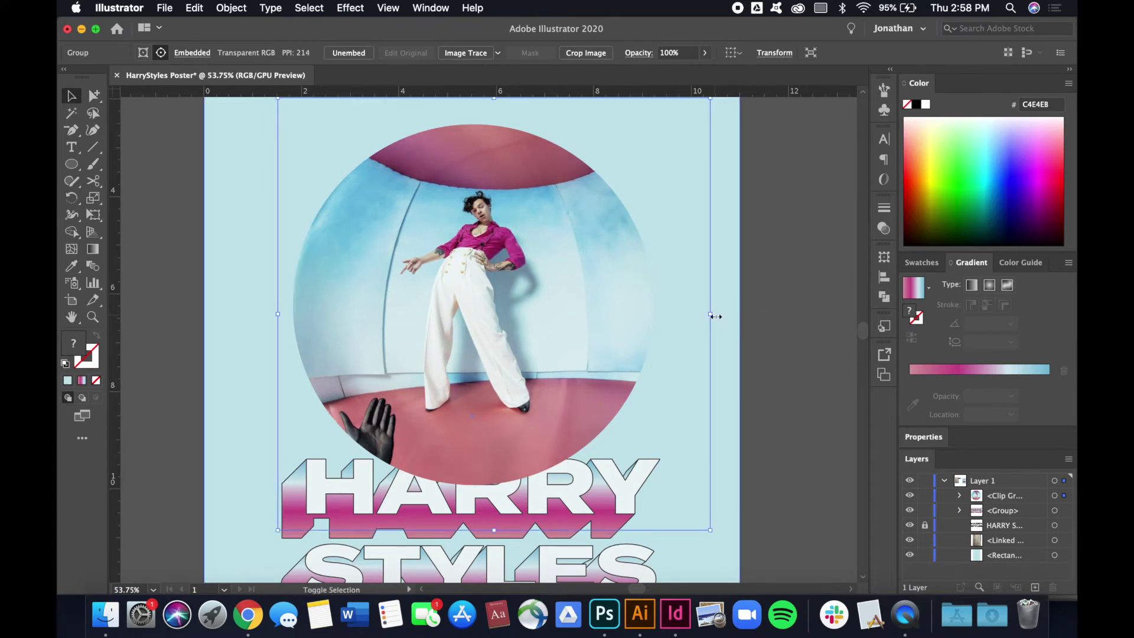
key(Down)
key(Down)
key(Down)
key(Down)
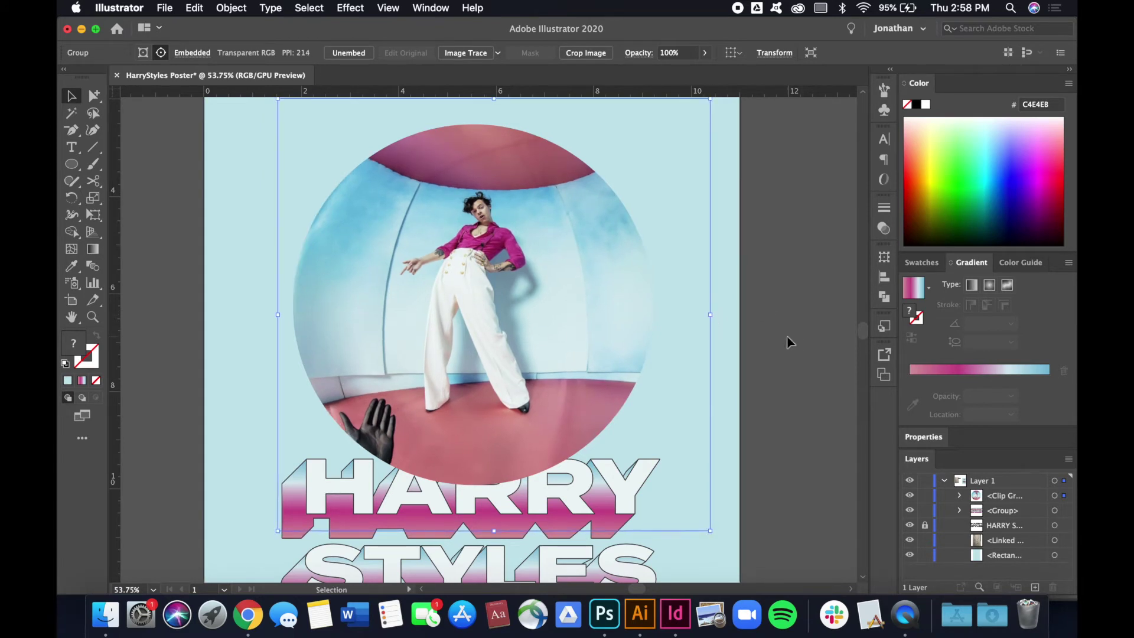
click(794, 347)
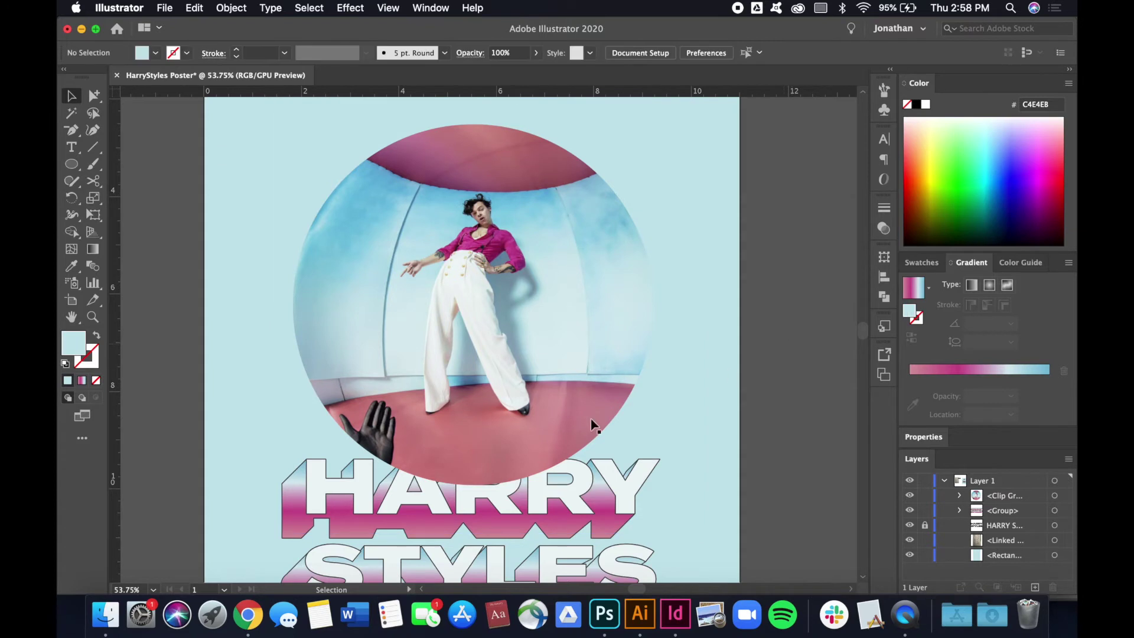
- Move the clipped photo back in the stacking order so it sits behind the HARRY STYLES title group
key(super+0)
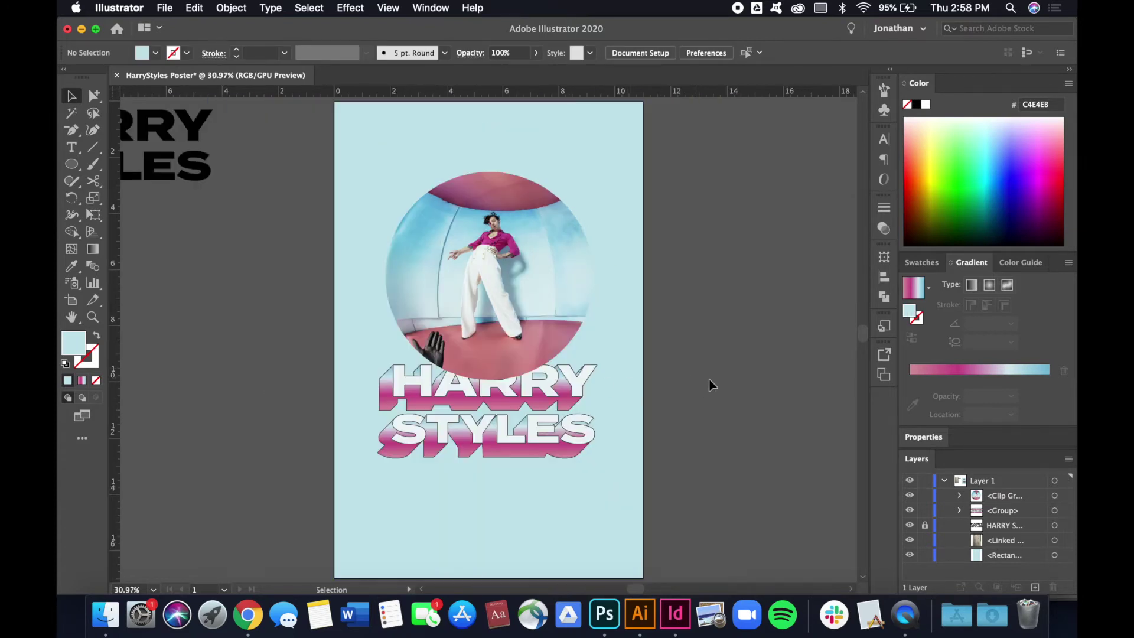
click(584, 339)
scroll(574, 333, up, 2)
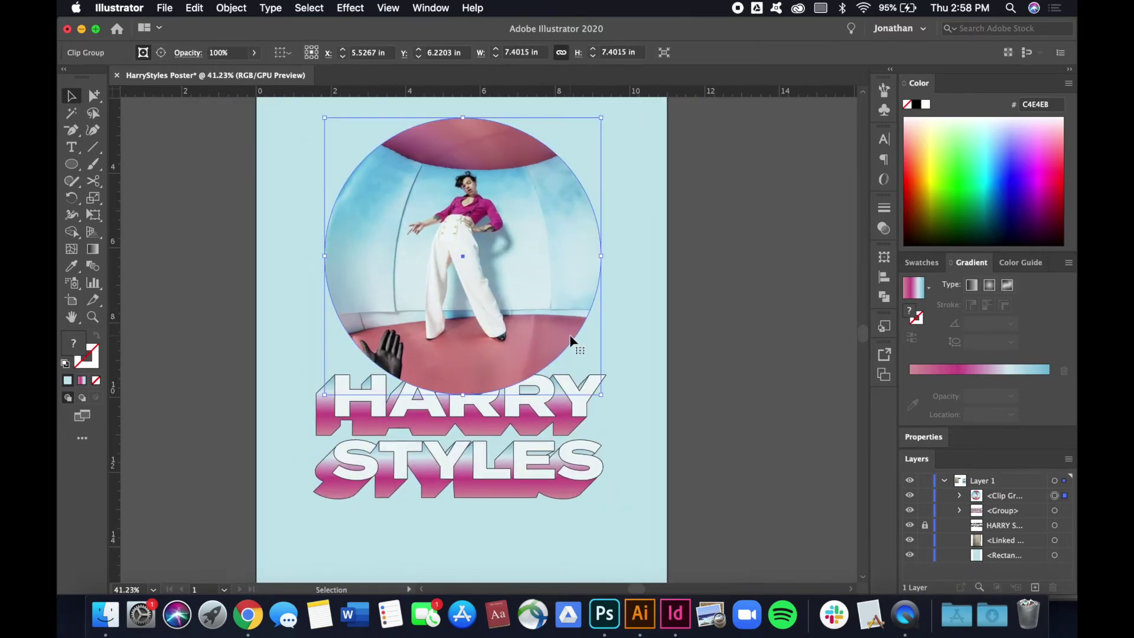
key(super+bracketleft)
key(super+bracketleft)
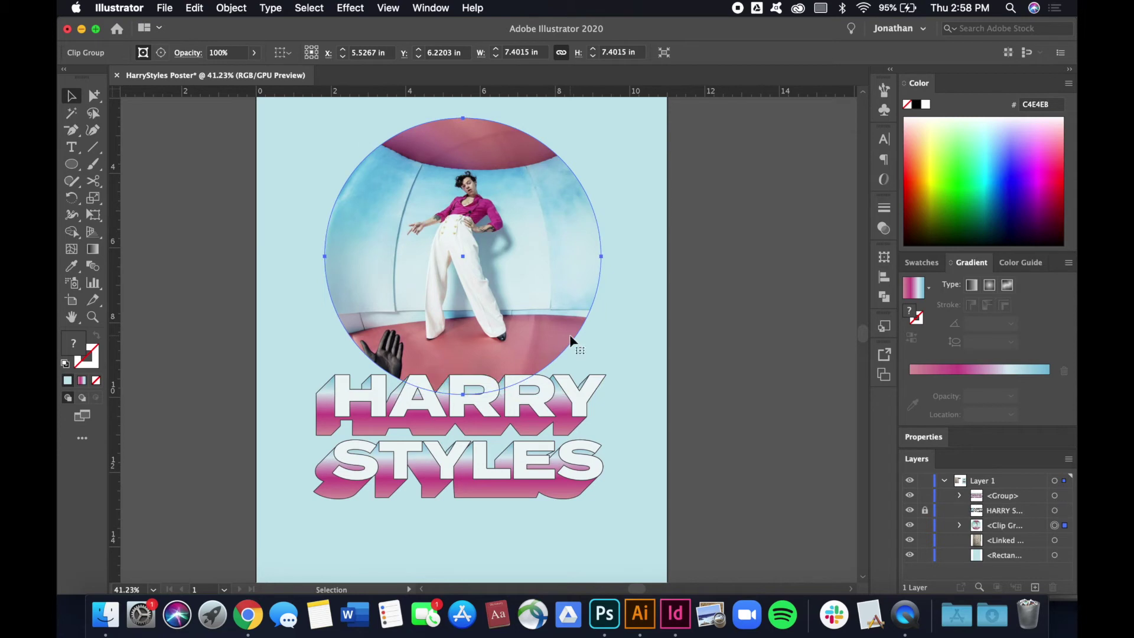
- Draw a circle from the masked photo's centre, matching the size of the photo's circular mask
click(717, 347)
scroll(720, 346, up, 1)
scroll(720, 347, left, 1)
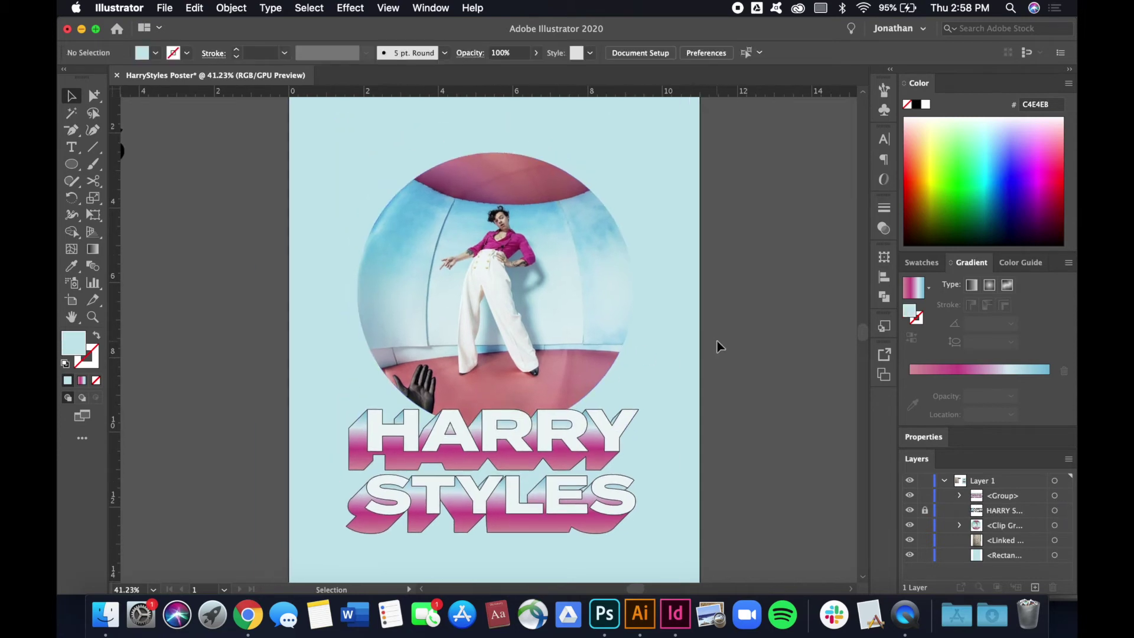
click(596, 300)
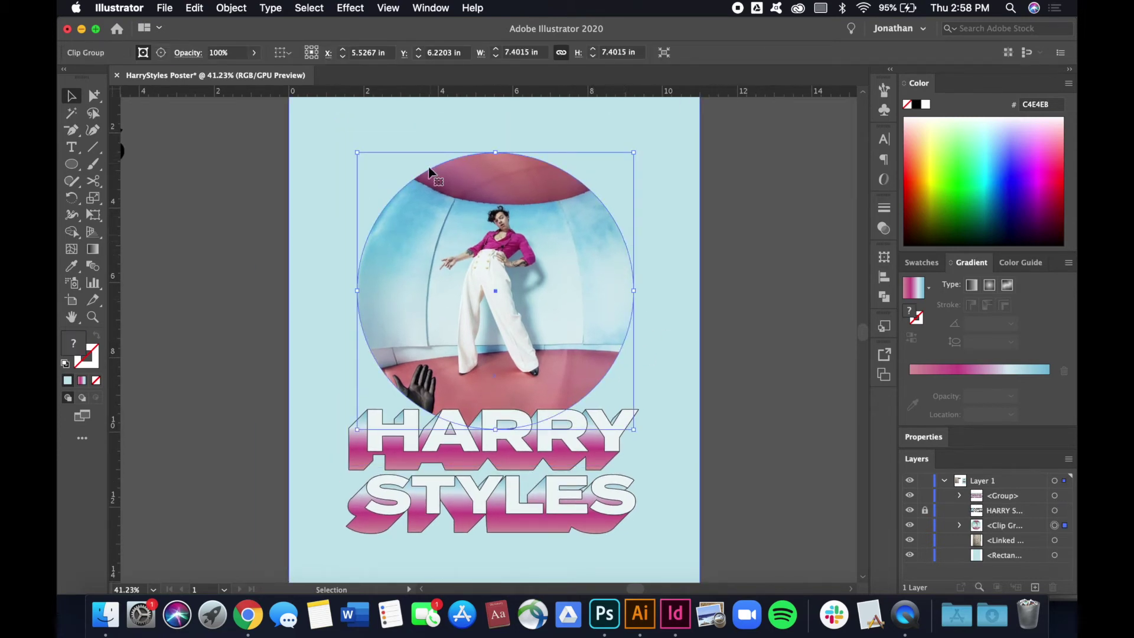
key(l)
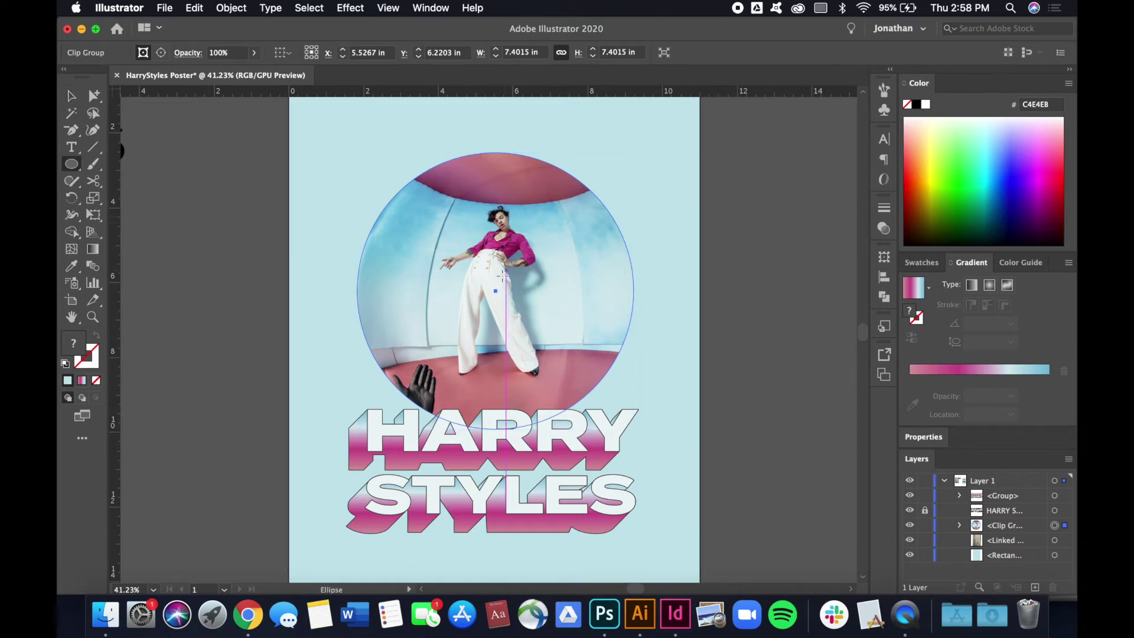
drag(495, 291, 634, 414)
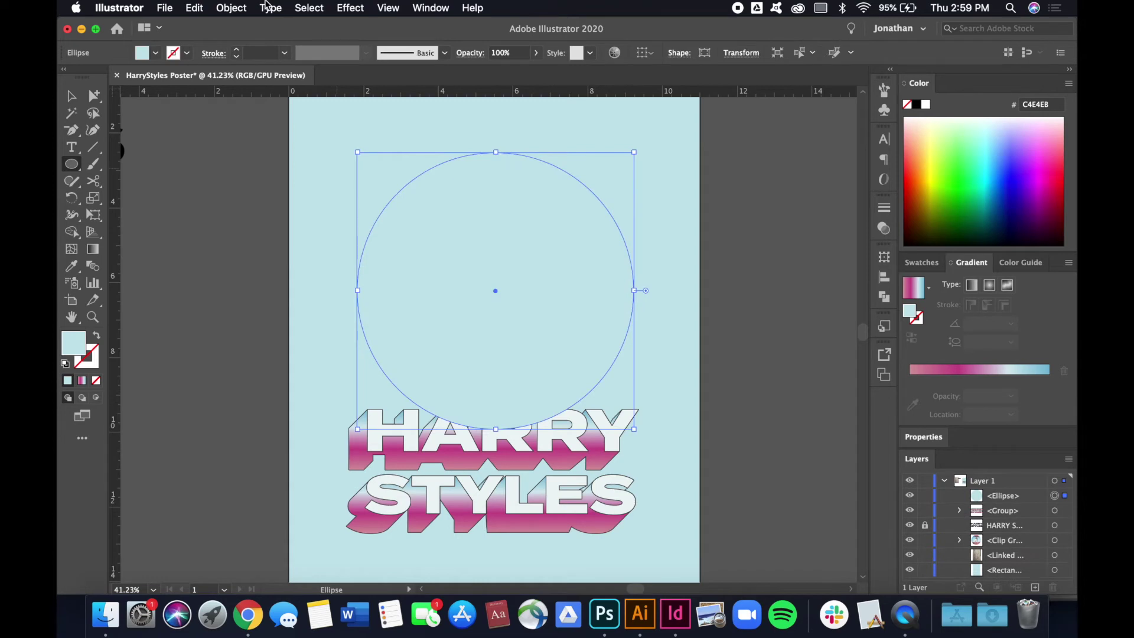
- Give the new circle the title lettering's 1 pt black outline and no fill
key(shift+x)
key(i)
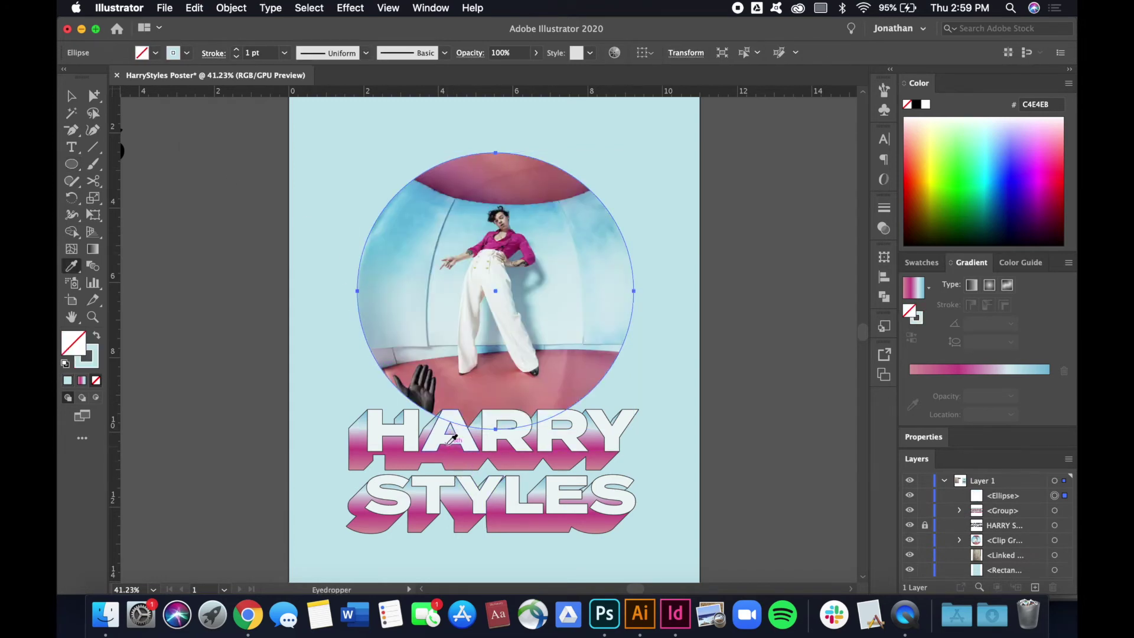
click(441, 440)
click(96, 380)
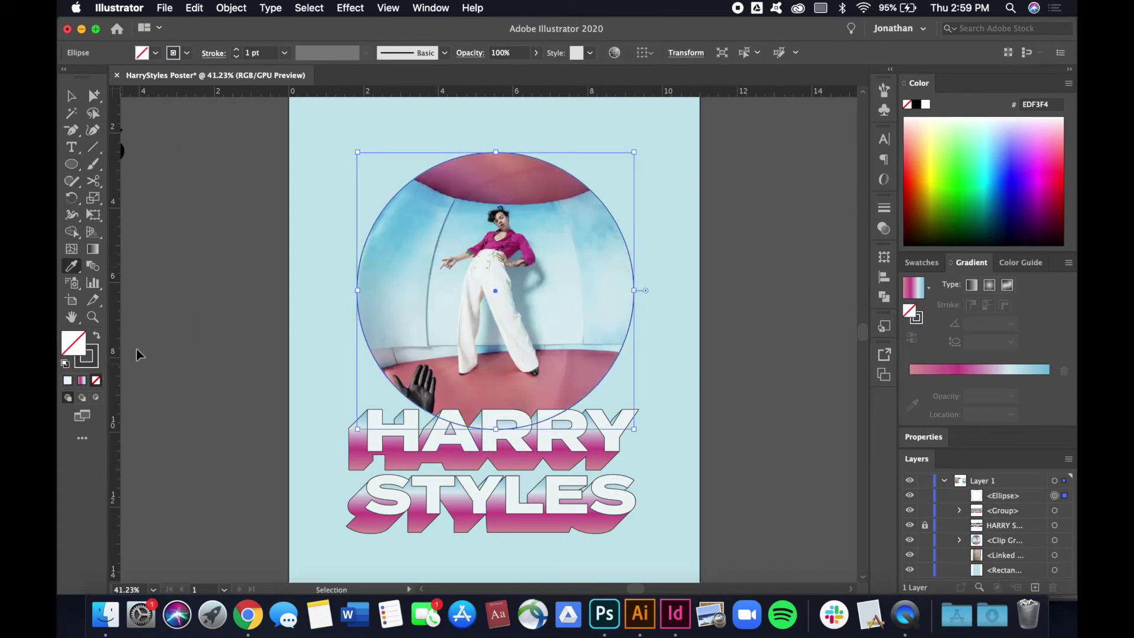
- Send the circle outline backward so it sits behind the title group but in front of the photo
key(v)
click(231, 266)
click(359, 312)
key(super+[)
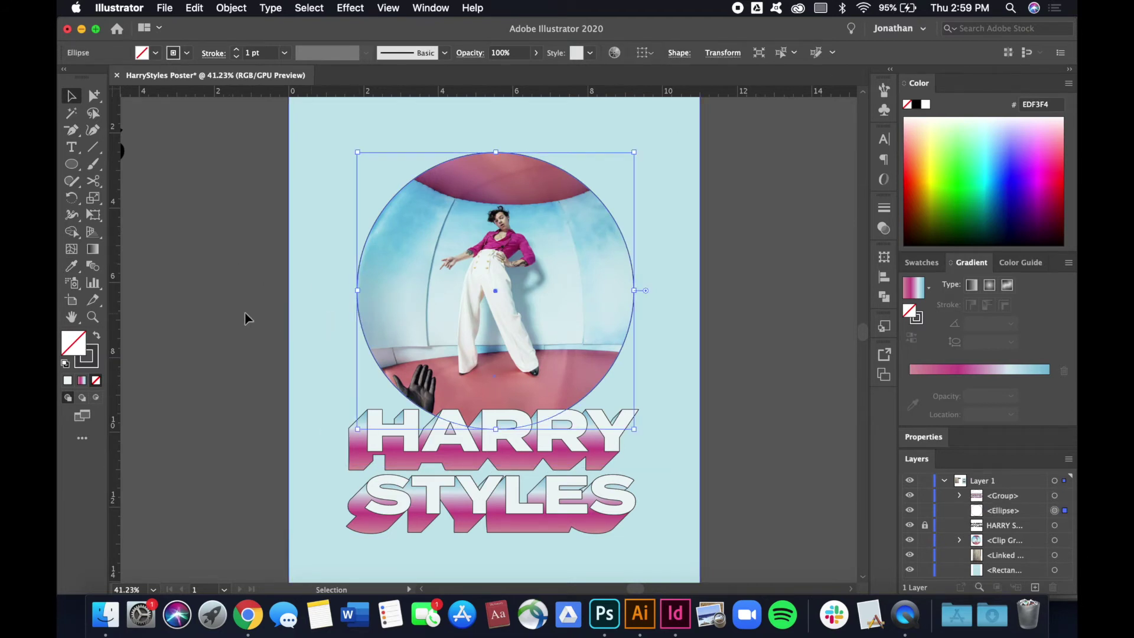
click(246, 319)
- Duplicate the circle outline in place and scale the copy from its centre to about 8.9 in
scroll(246, 319, up, 1)
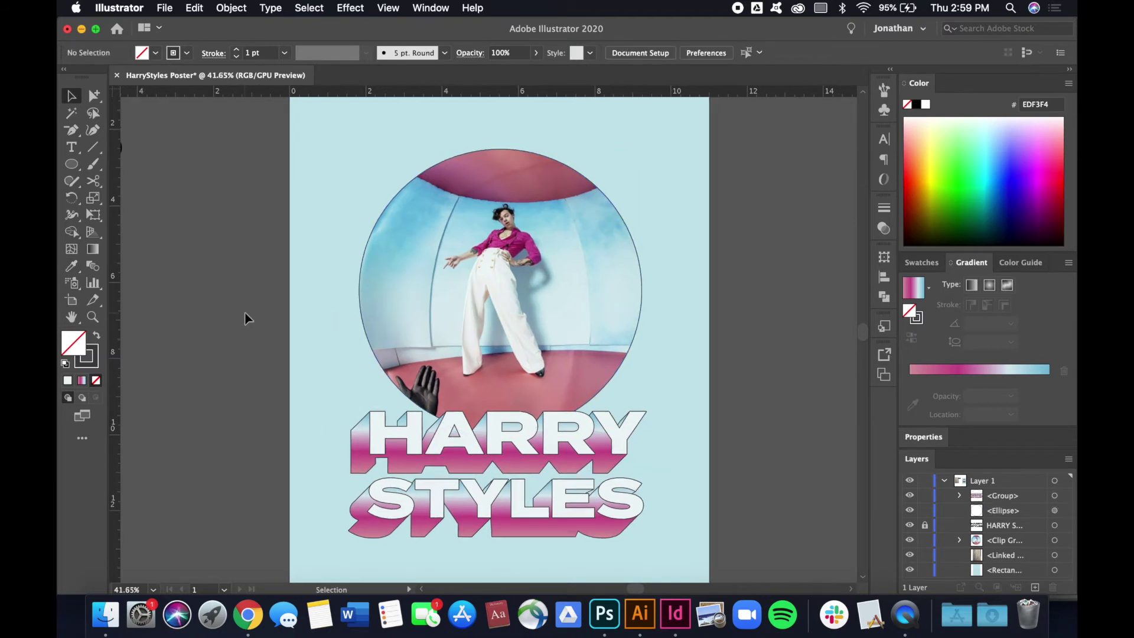
click(371, 300)
key(super+c)
key(super+f)
drag(678, 288, 709, 295)
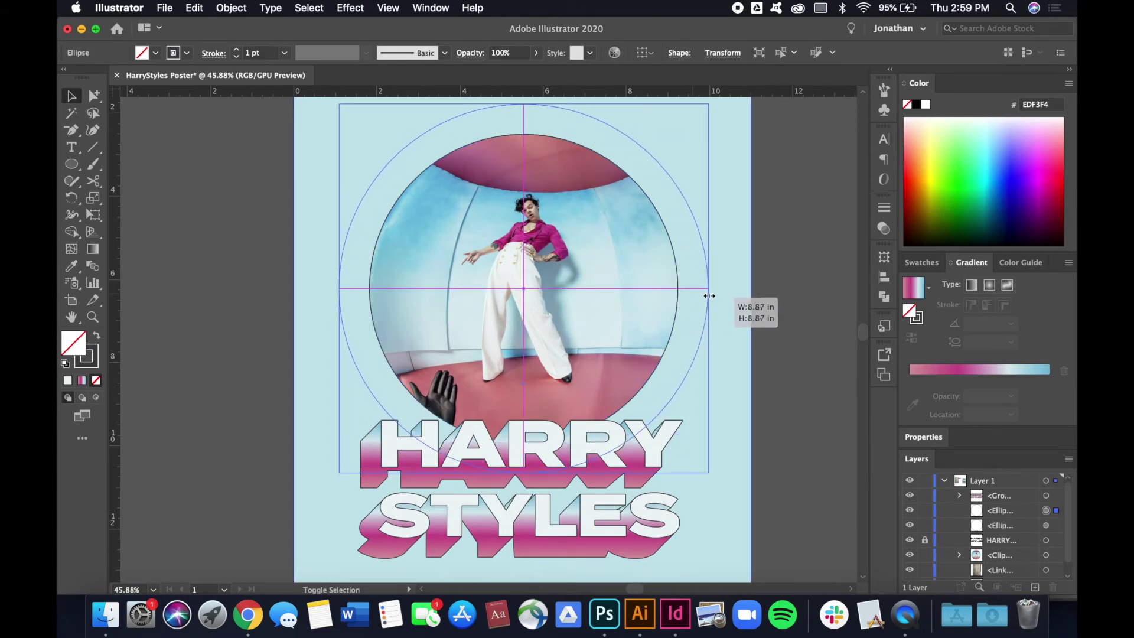
drag(709, 295, 712, 297)
- Apply the title shadow's gradient and outline to the larger circle and send it behind the photo as a ring
key(i)
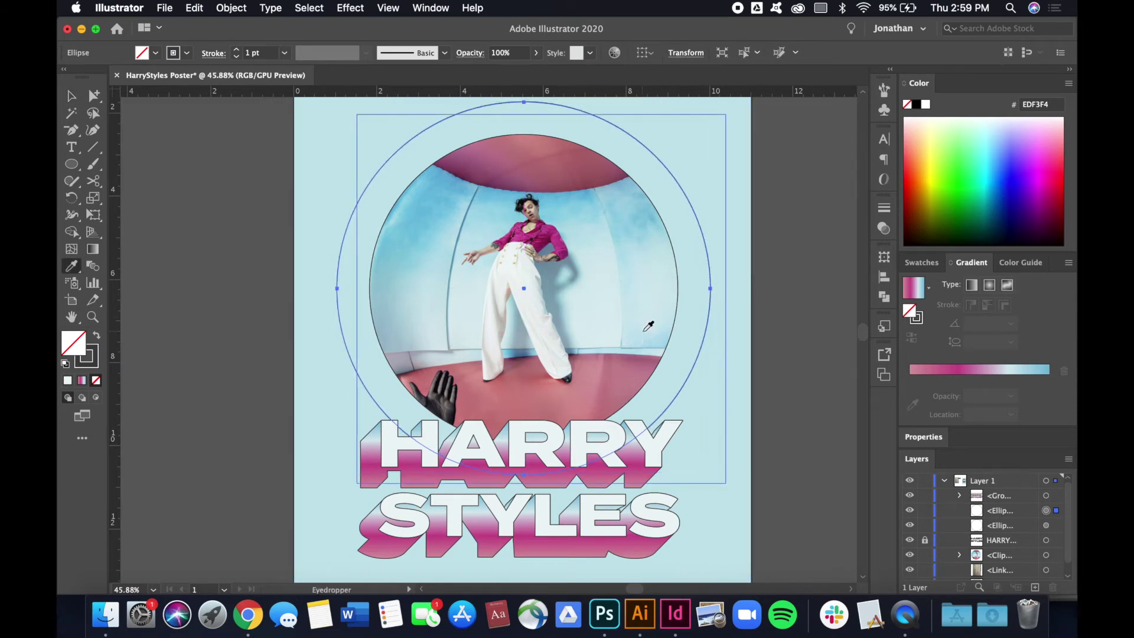
click(647, 449)
key(v)
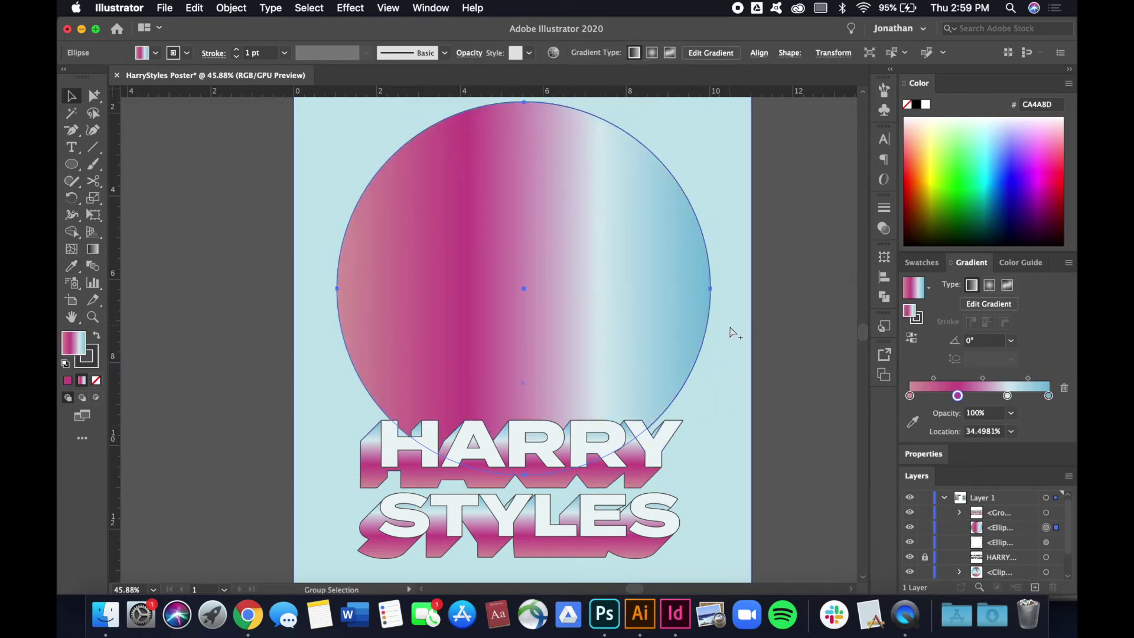
key(super+shift+bracketleft)
click(805, 385)
key(super+0)
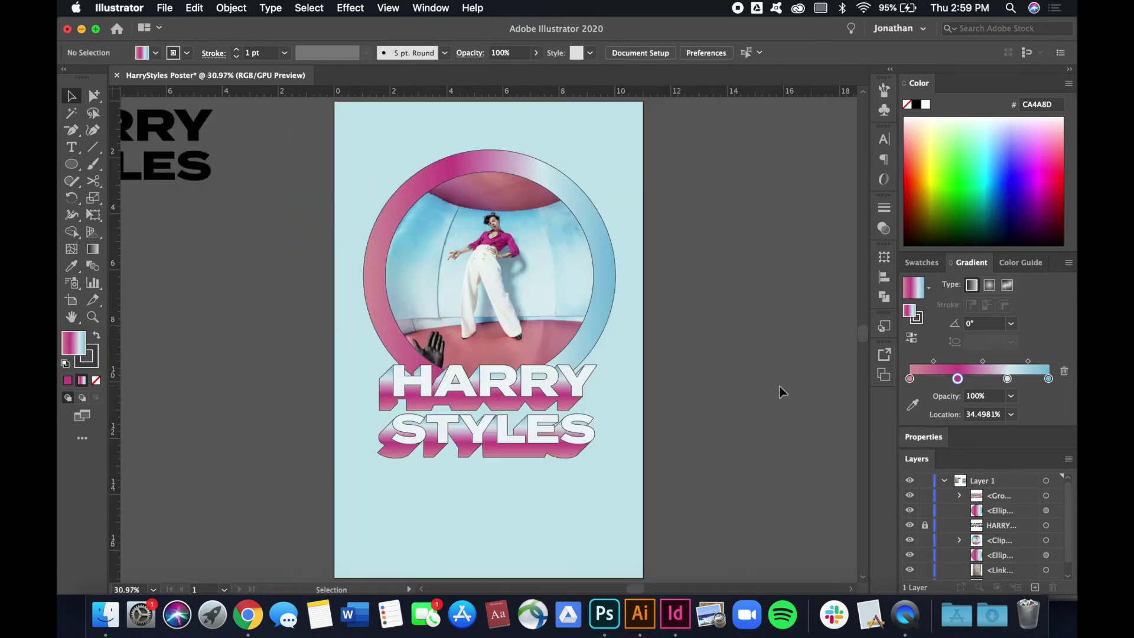
- Scale the gradient circle about its centre so the ring around the photo is slightly narrower
scroll(654, 334, up, 3)
scroll(688, 351, left, 3)
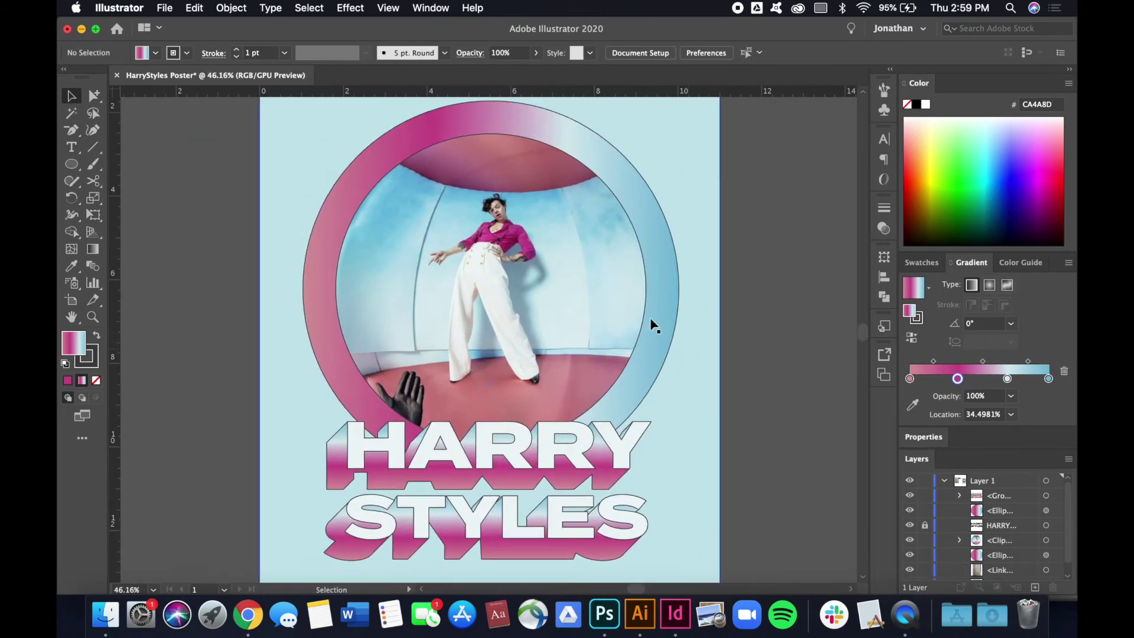
click(655, 329)
drag(679, 289, 670, 289)
click(754, 307)
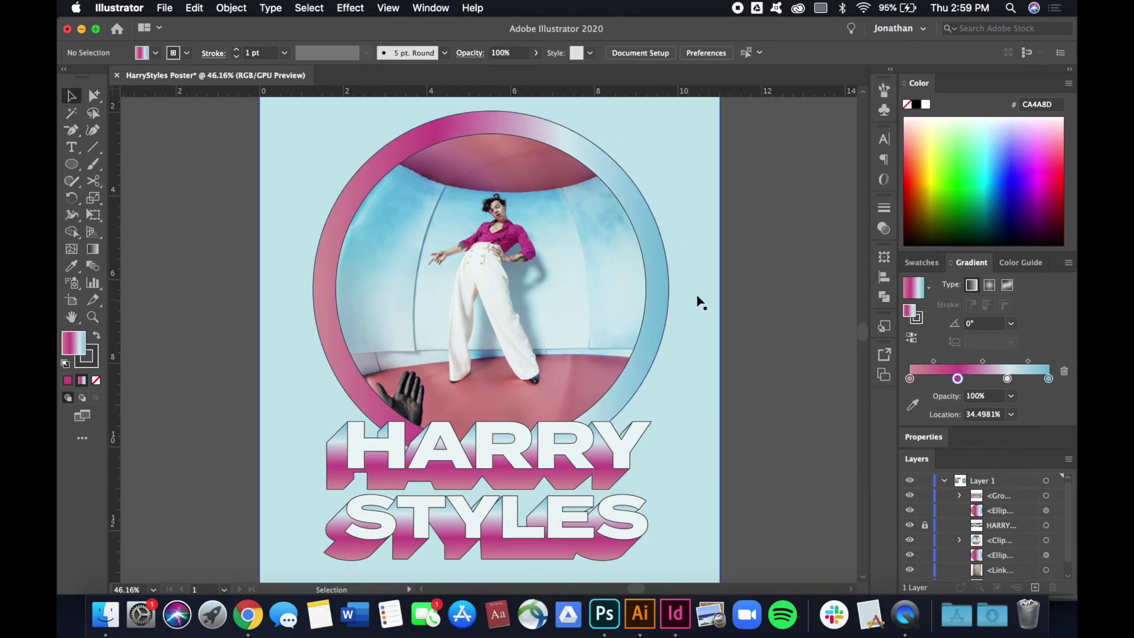
click(666, 303)
drag(672, 289, 678, 289)
click(717, 349)
key(super+0)
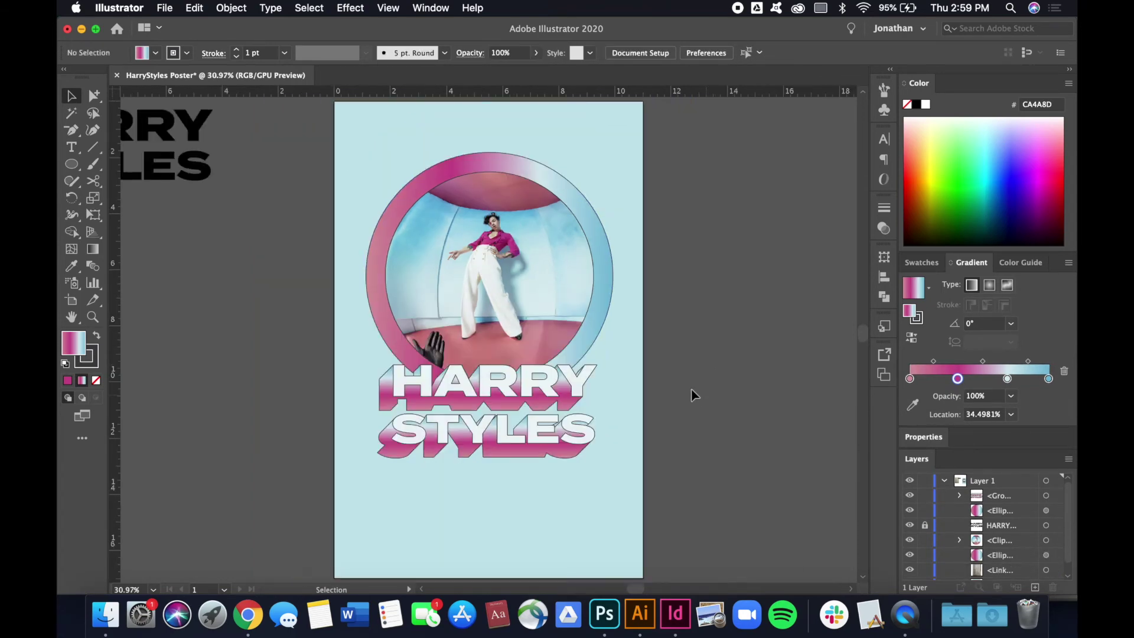
- Enlarge the masked photo and its circle outline together about their centre to thin the gradient ring
scroll(661, 350, up, 5)
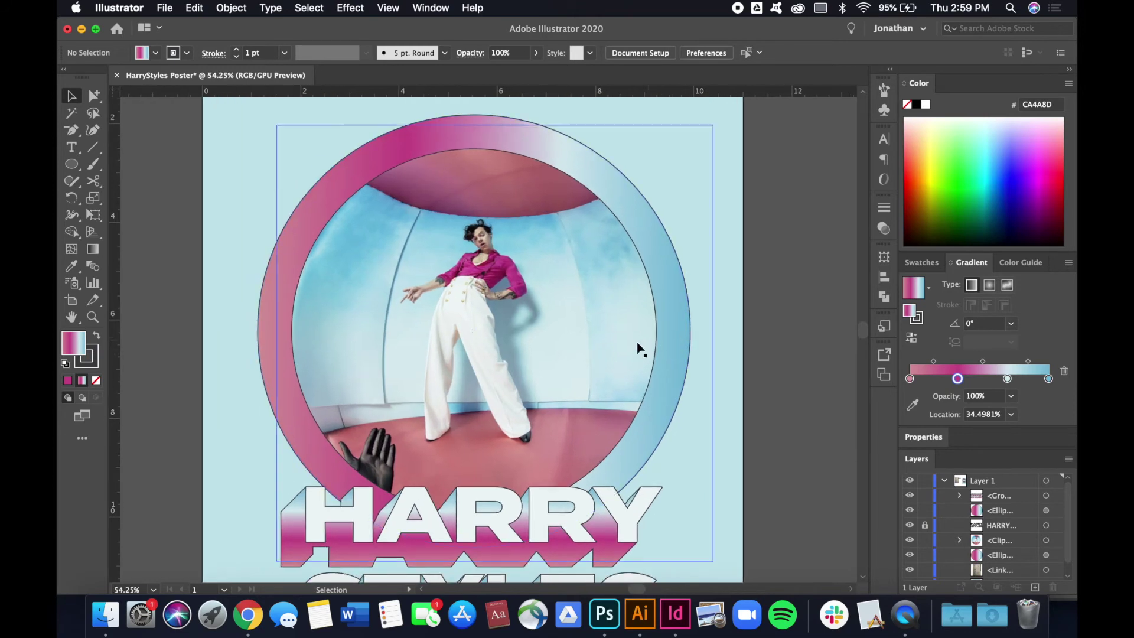
click(641, 350)
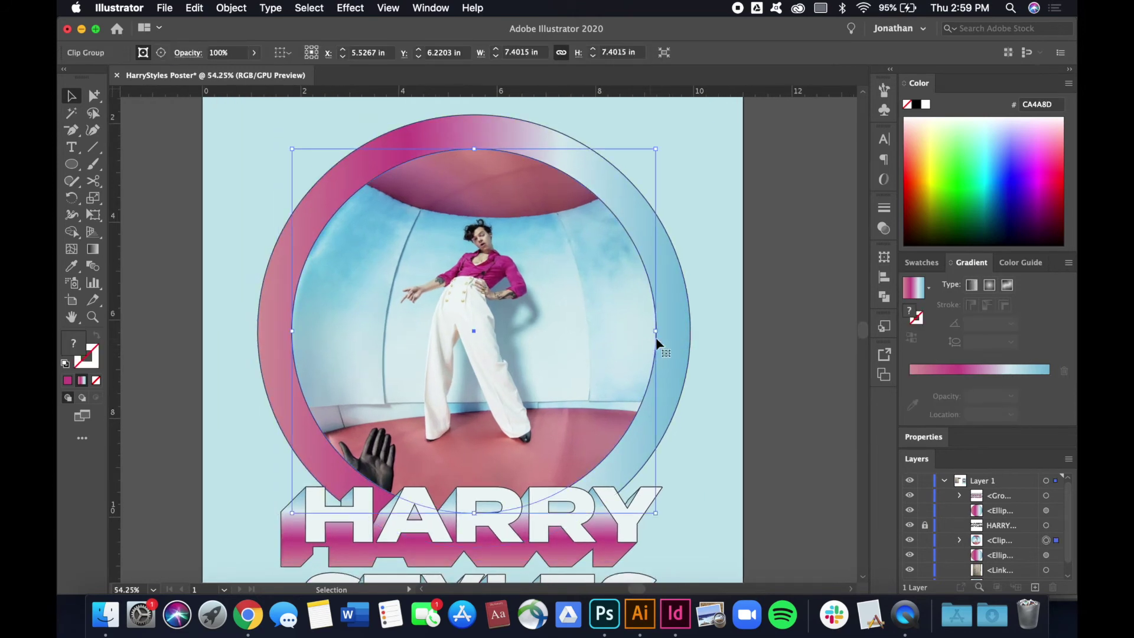
click(800, 313)
drag(685, 309, 664, 333)
shift+click(626, 323)
click(788, 343)
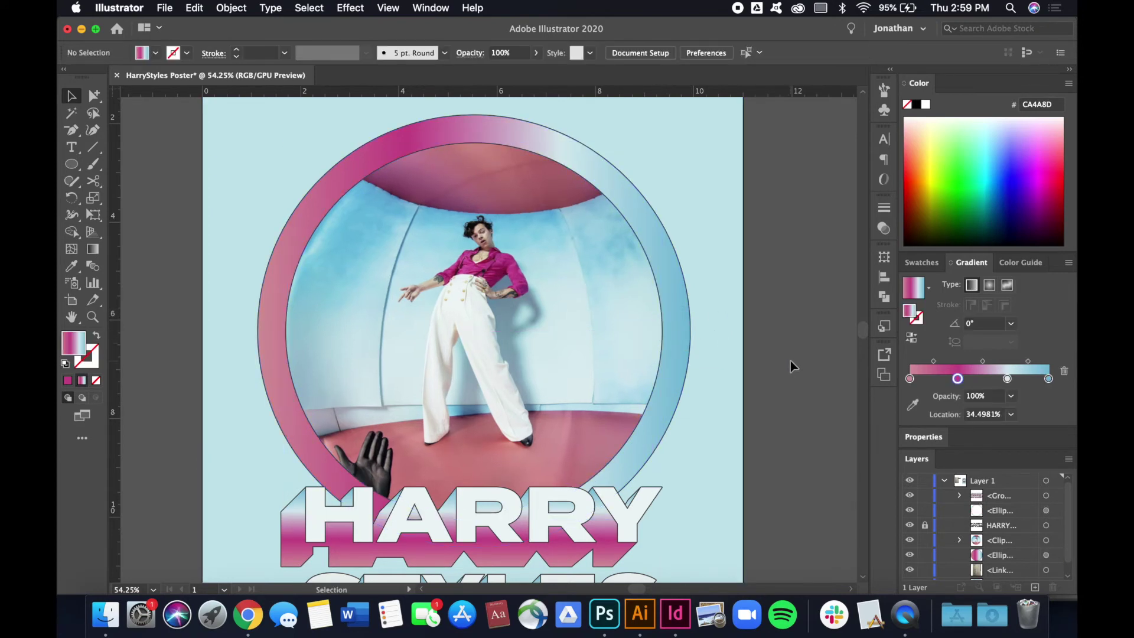
scroll(757, 372, down, 1)
scroll(757, 376, down, 3)
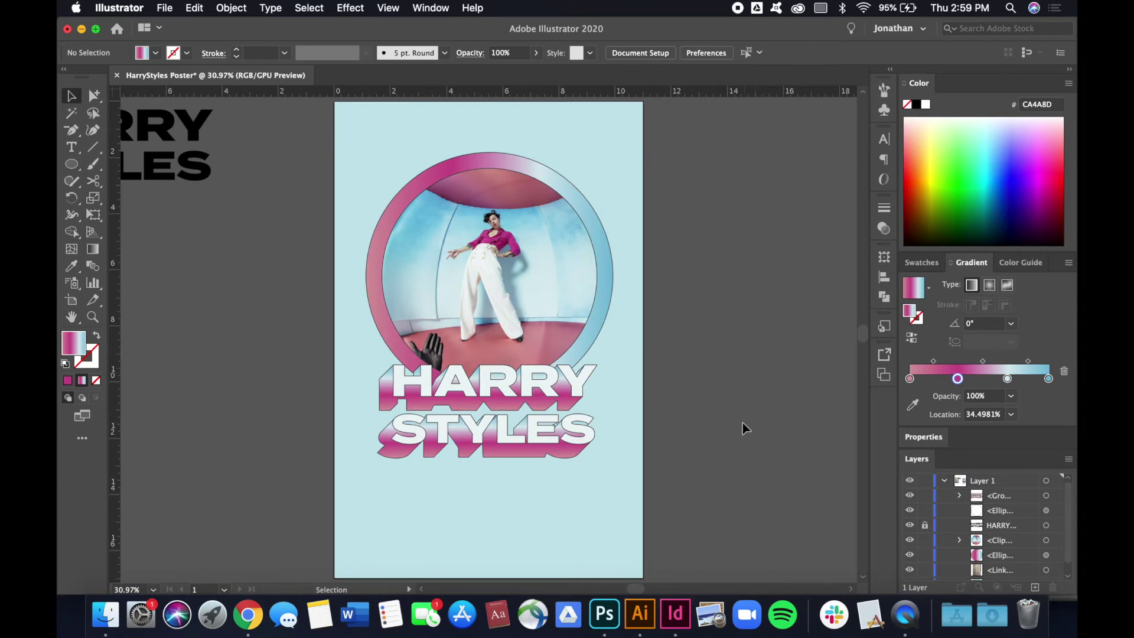
scroll(648, 443, up, 3)
scroll(650, 441, down, 1)
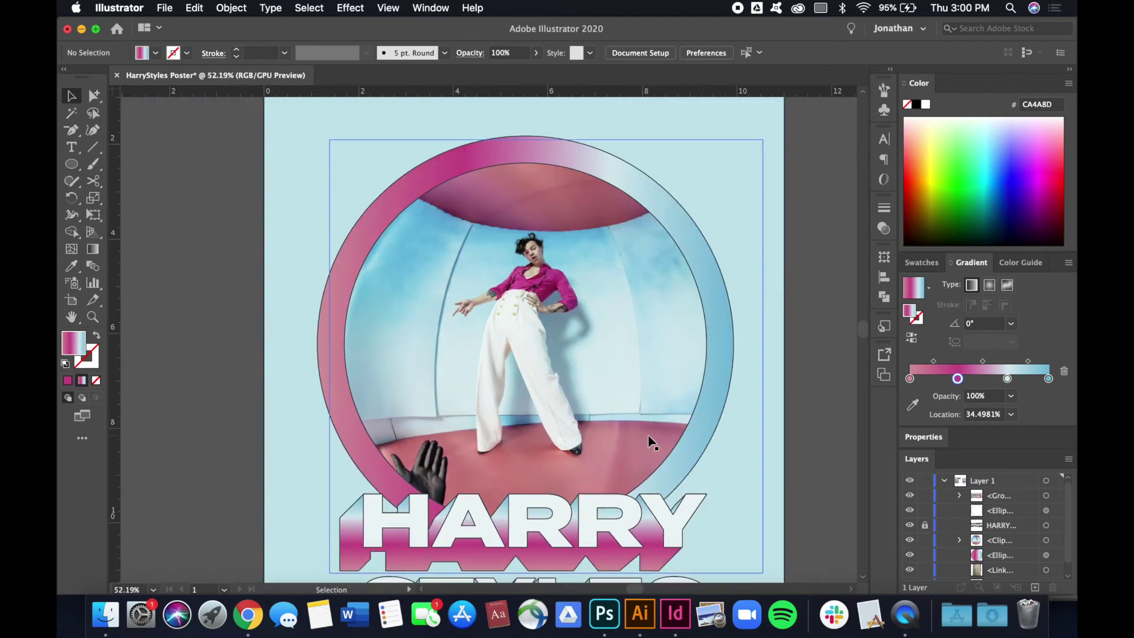
scroll(650, 442, down, 2)
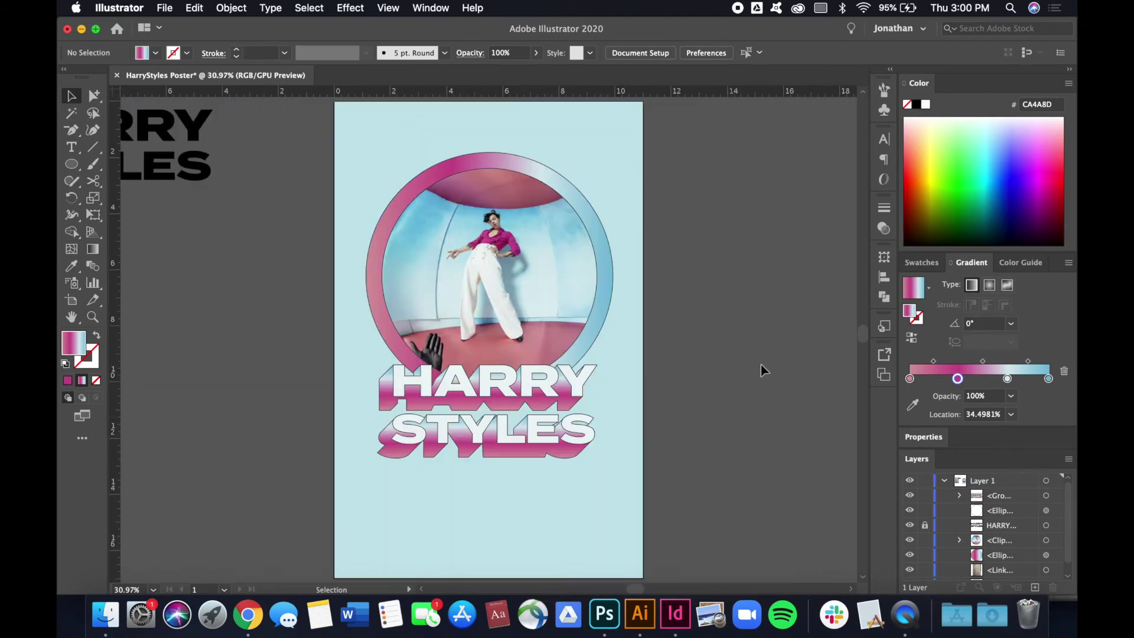
- Draw a small circle beside the artboard and give it the title lettering's off-white fill and black outline
scroll(663, 332, up, 3)
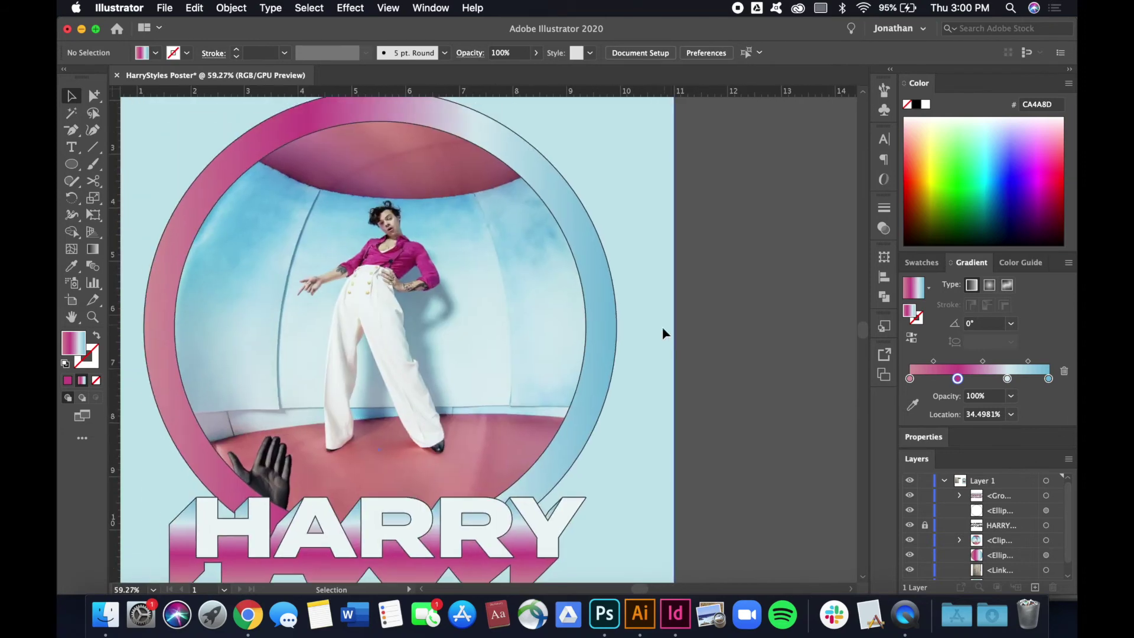
key(l)
drag(735, 279, 764, 315)
scroll(798, 338, right, 3)
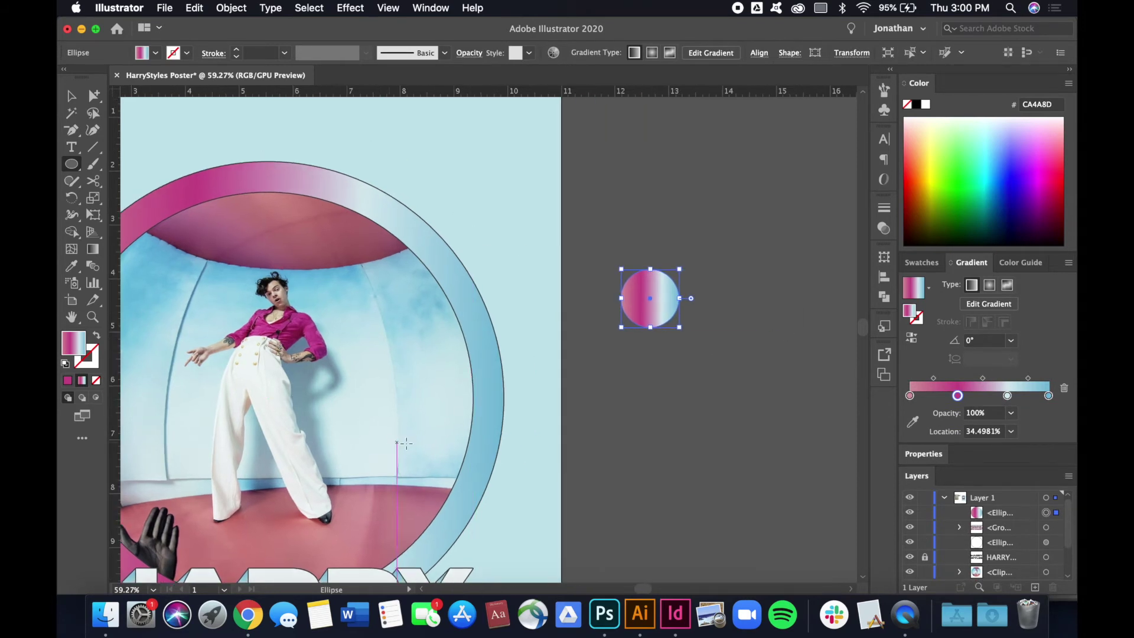
key(i)
click(373, 574)
key(v)
click(718, 389)
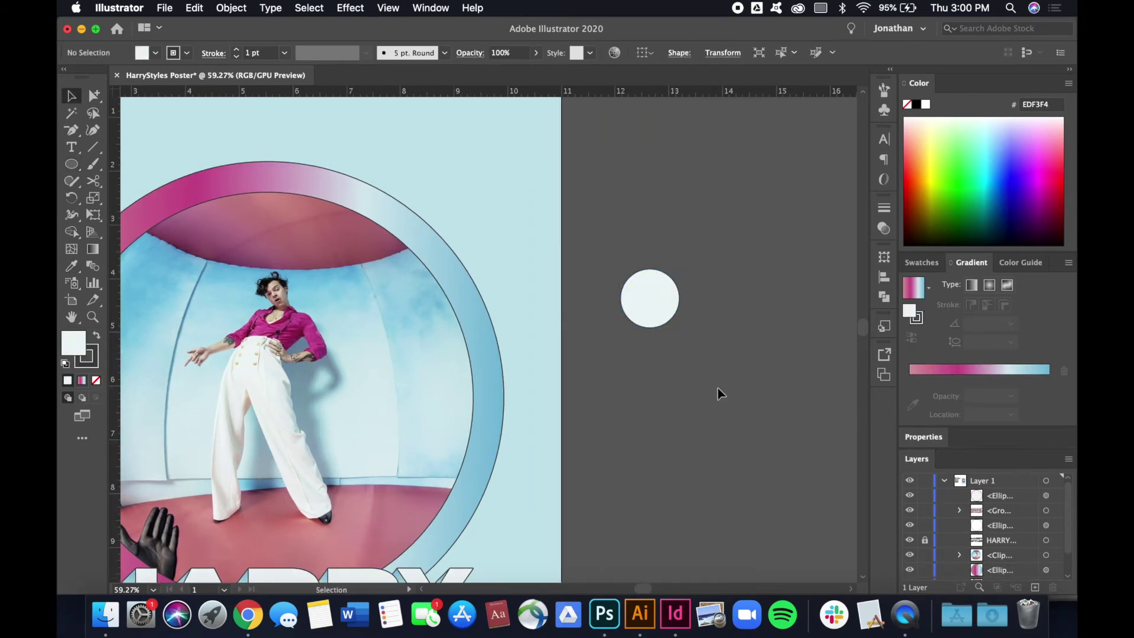
- Duplicate the small circle into a two-by-two grid of touching circles
scroll(717, 385, up, 1)
drag(663, 294, 740, 290)
drag(589, 278, 722, 353)
- Delete the outermost anchor points on all four sides of the circle grid, leaving only the inner arcs
key(a)
click(789, 358)
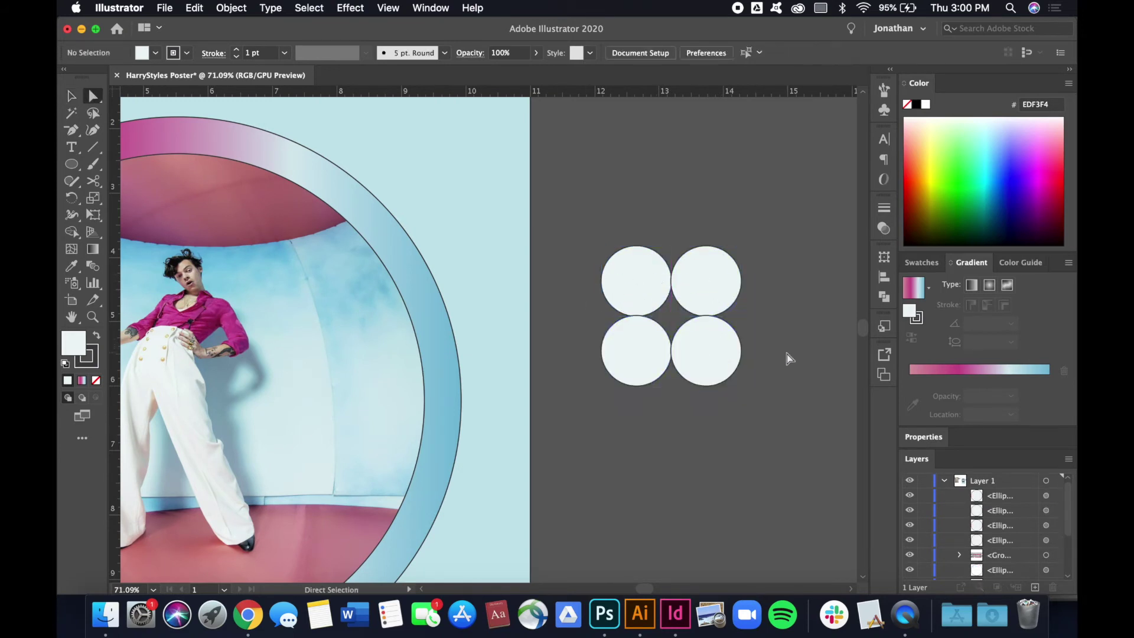
drag(719, 430, 721, 430)
key(Delete)
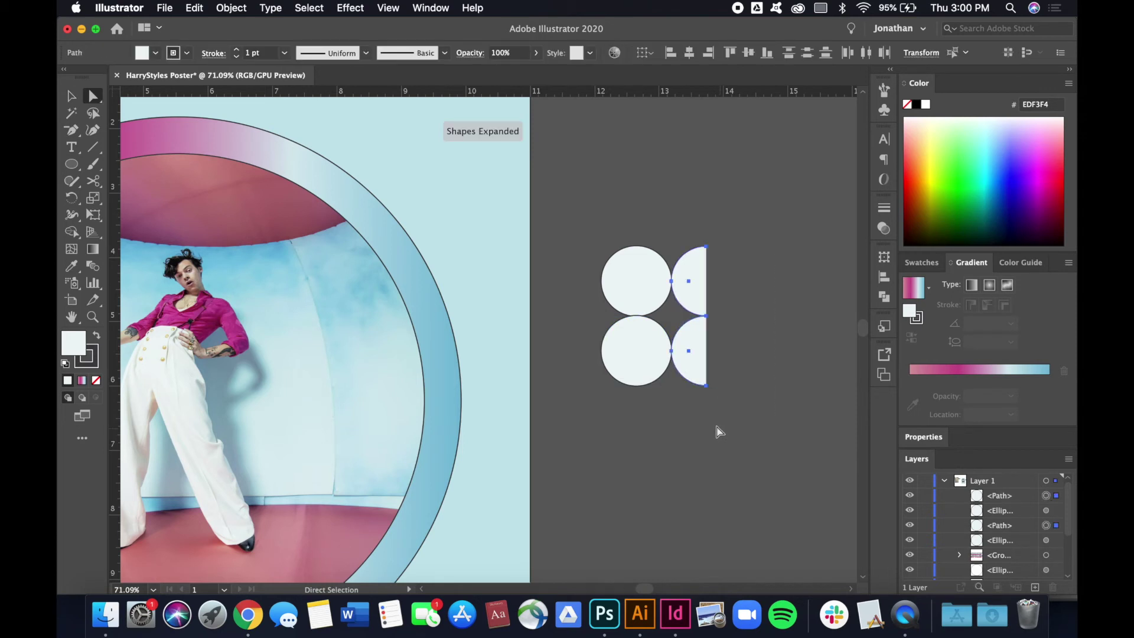
drag(619, 388, 619, 398)
key(Delete)
drag(619, 227, 731, 269)
key(Delete)
drag(583, 525, 759, 360)
key(Delete)
- Join the four remaining arcs into a single four-pointed star
key(v)
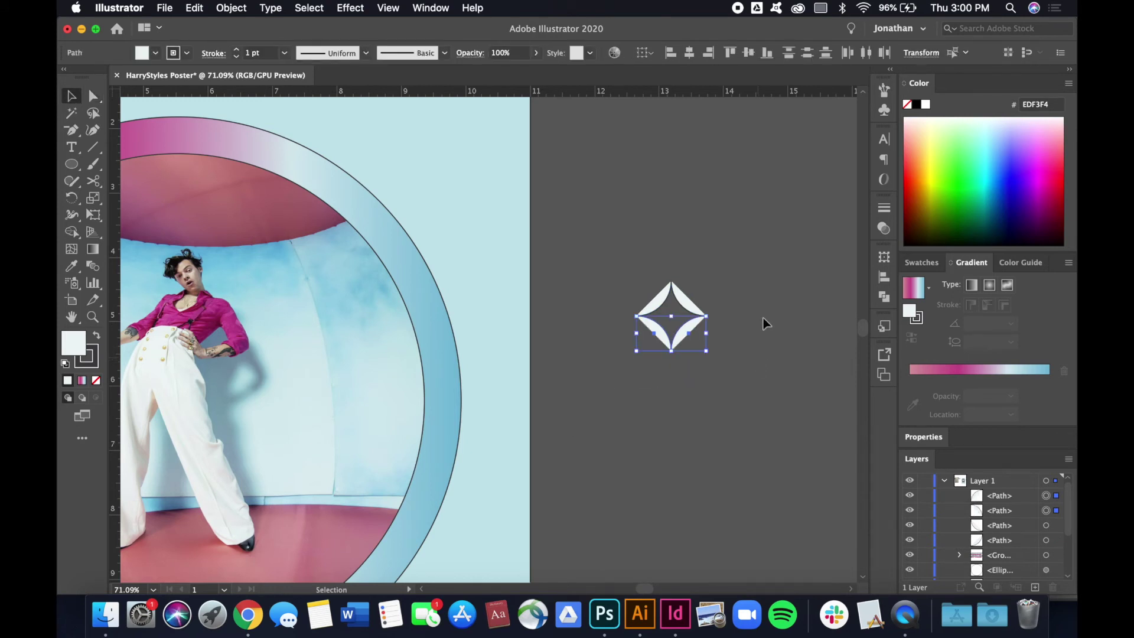
drag(643, 379, 699, 293)
right_click(683, 316)
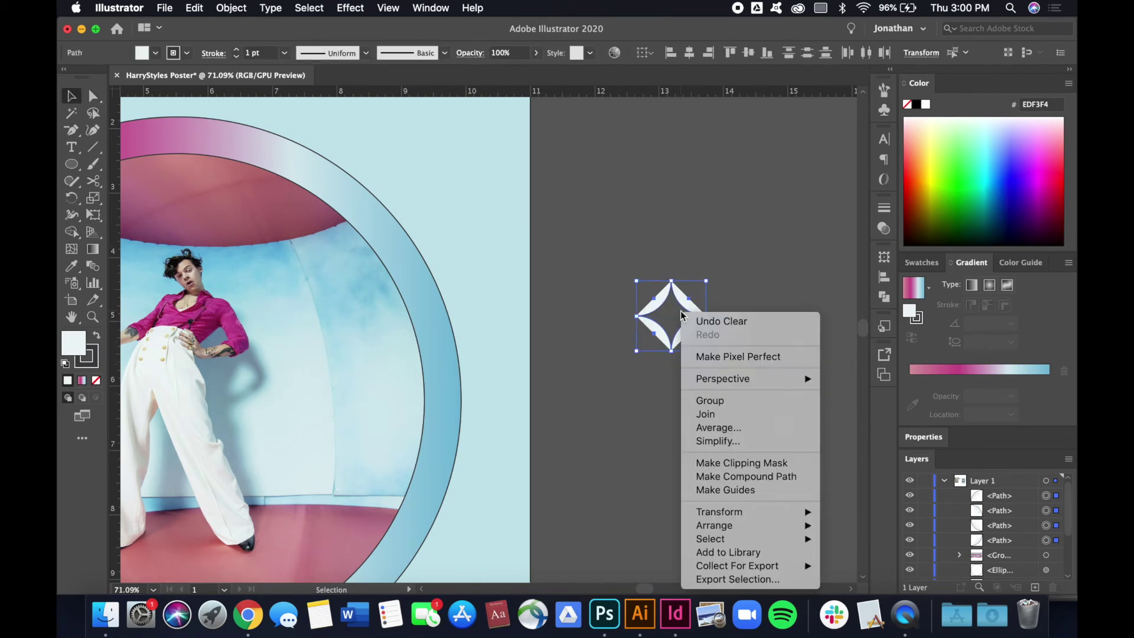
click(706, 414)
click(747, 368)
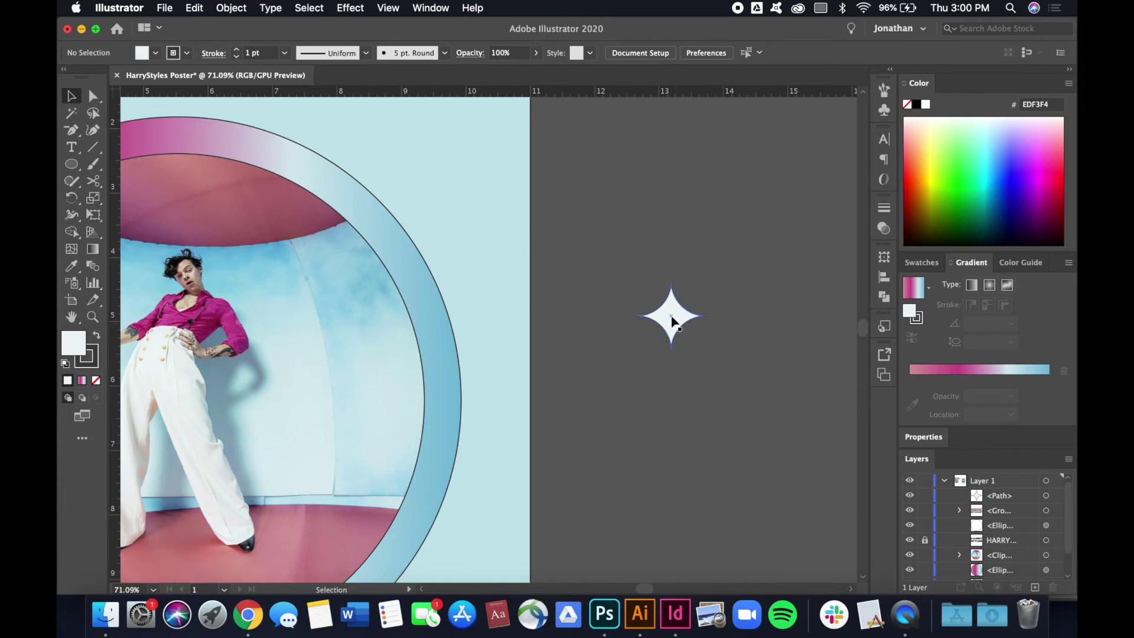
- Place the star on the ring's upper right and add a smaller copy on each side of it
drag(676, 323, 340, 220)
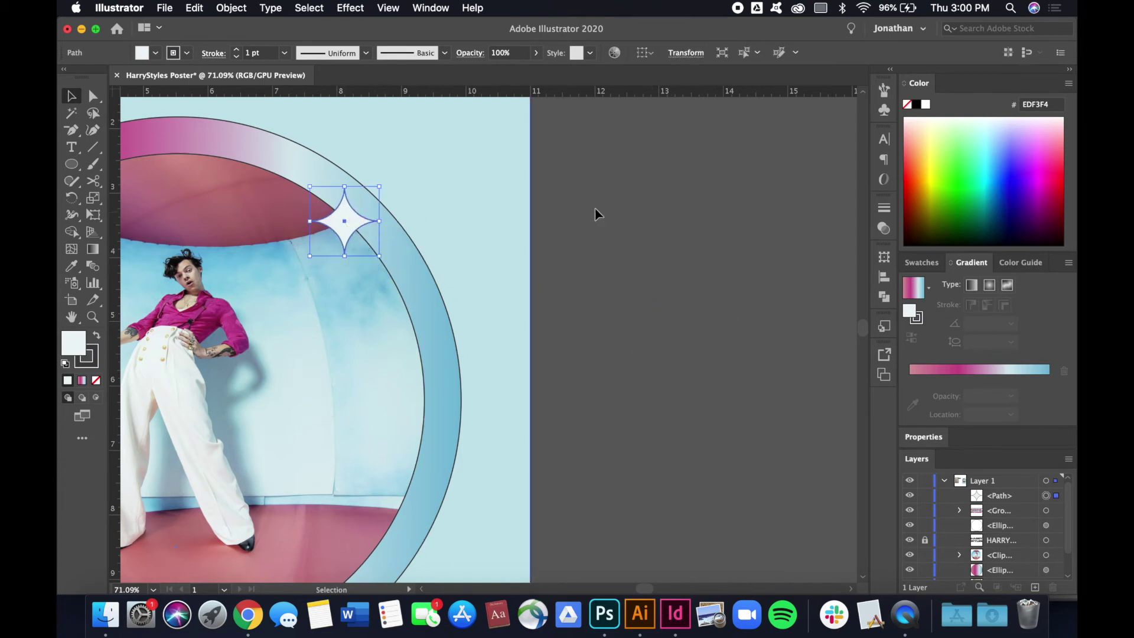
scroll(615, 215, left, 8)
scroll(614, 215, up, 1)
drag(602, 251, 631, 214)
drag(665, 163, 520, 232)
click(744, 264)
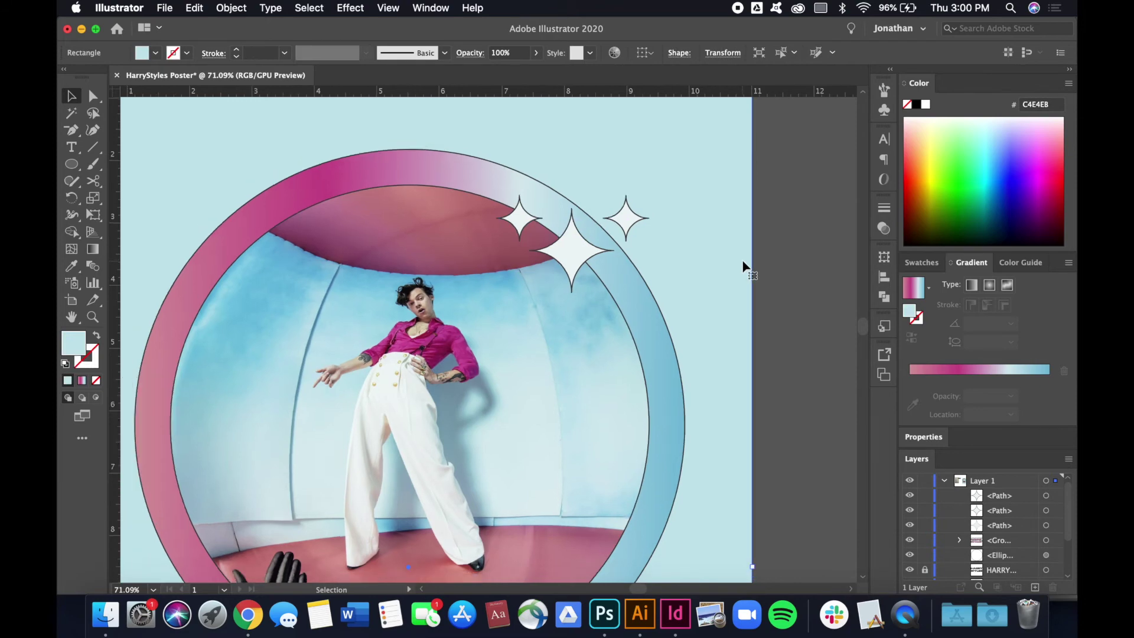
scroll(743, 266, down, 3)
key(super+0)
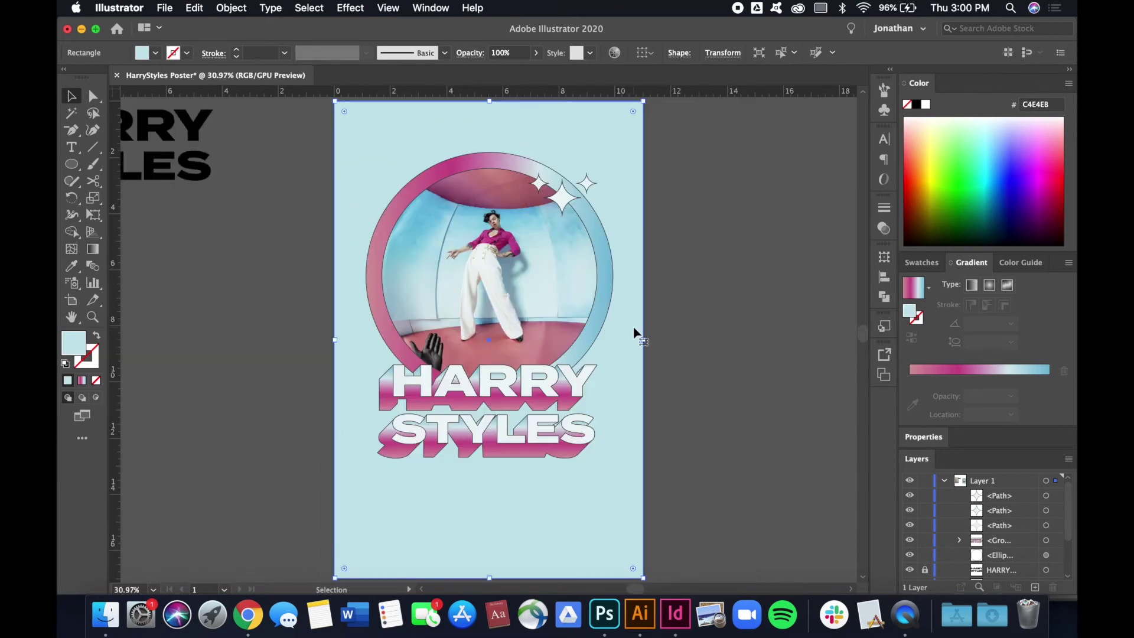
- Copy a small star to the upper-left corner of the word HARRY
scroll(635, 334, up, 3)
click(574, 163)
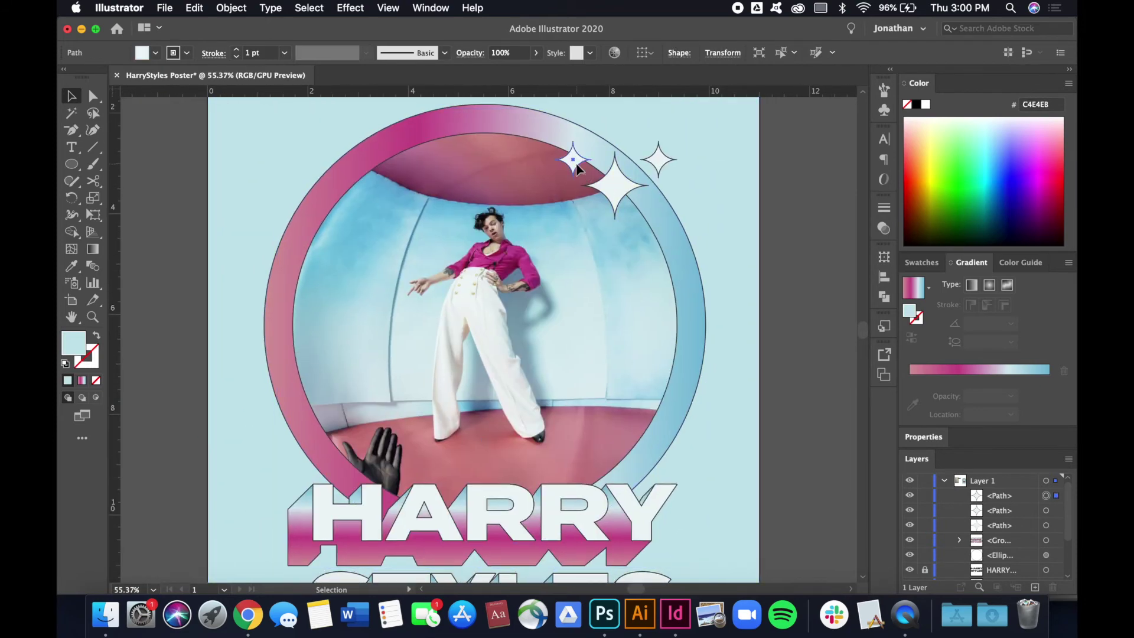
scroll(576, 168, down, 2)
scroll(576, 169, left, 2)
drag(645, 107, 349, 419)
click(269, 421)
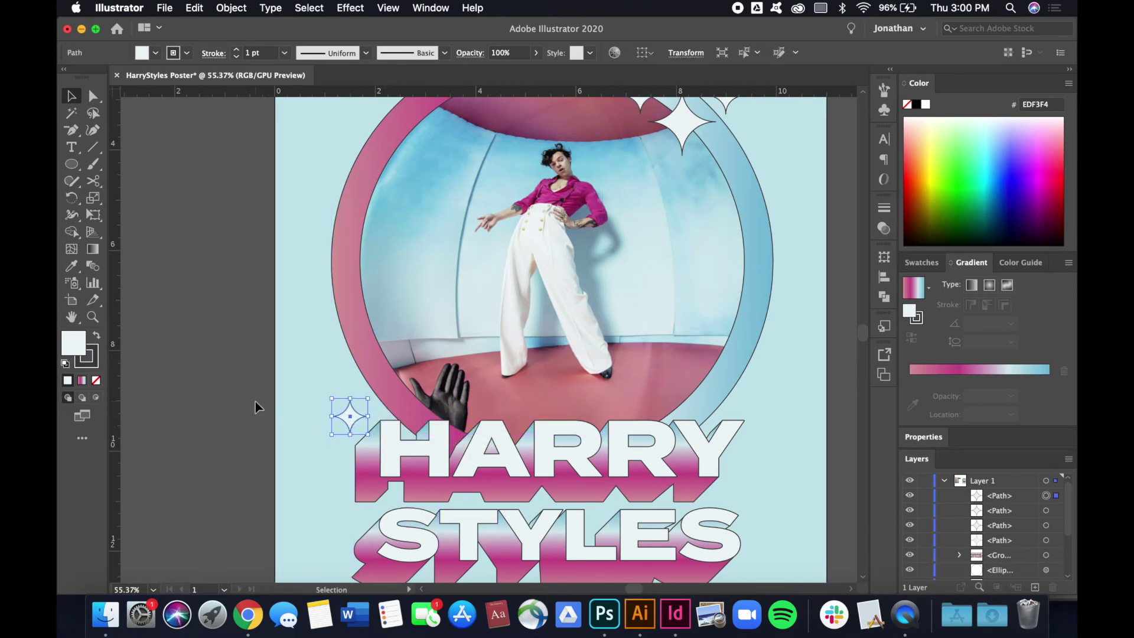
- Copy the small star to the lower-right end of the word STYLES
scroll(256, 405, down, 2)
scroll(255, 405, right, 3)
drag(261, 360, 664, 536)
click(776, 480)
key(super+0)
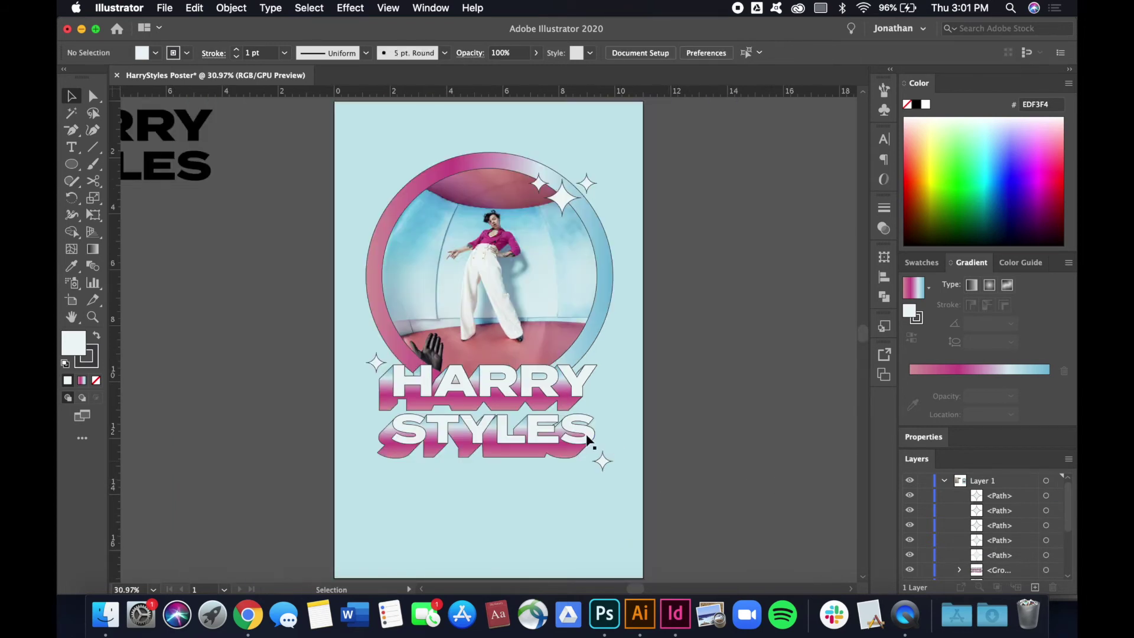
- Fine-tune the positions of the small stars at the upper-left of HARRY and the lower-right of STYLES
click(601, 462)
scroll(608, 460, up, 1)
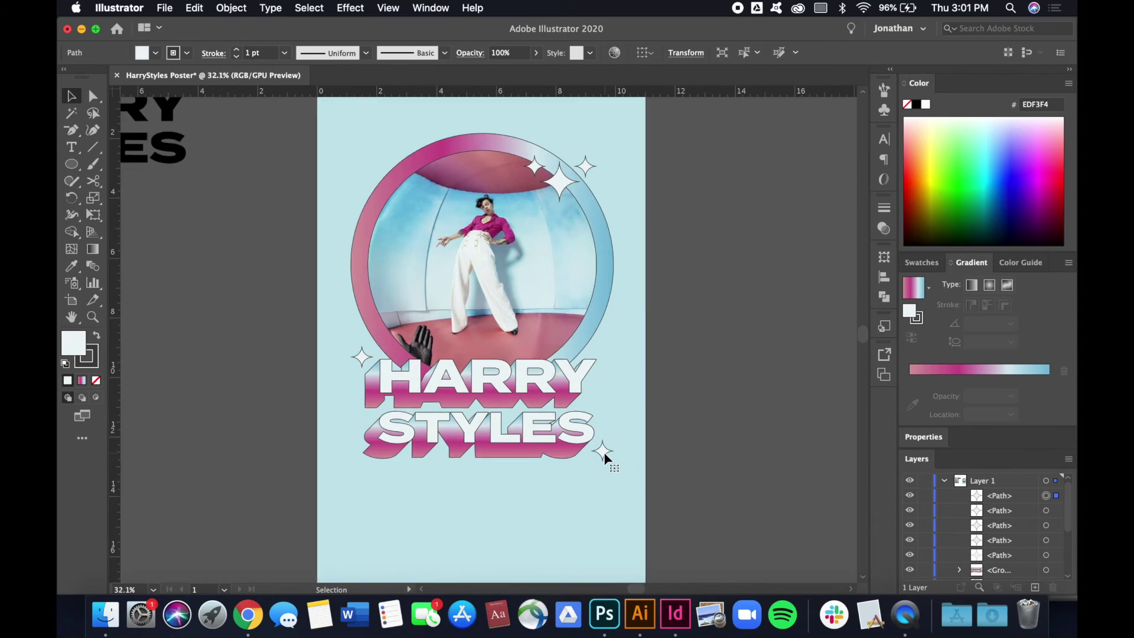
drag(612, 464, 622, 470)
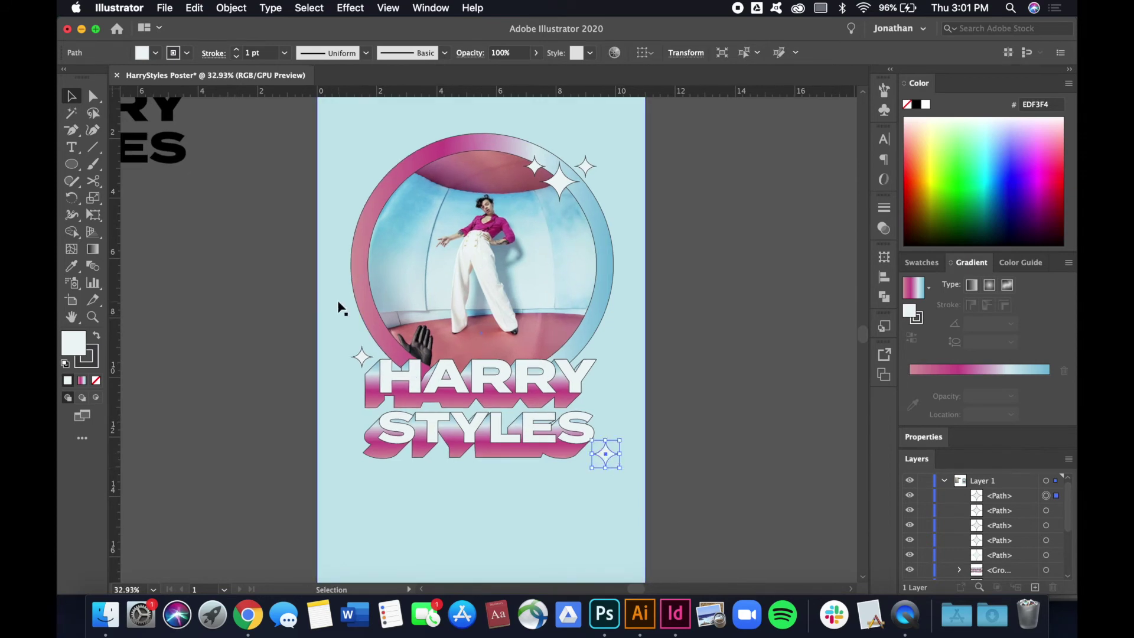
click(366, 355)
drag(348, 345, 347, 344)
click(298, 342)
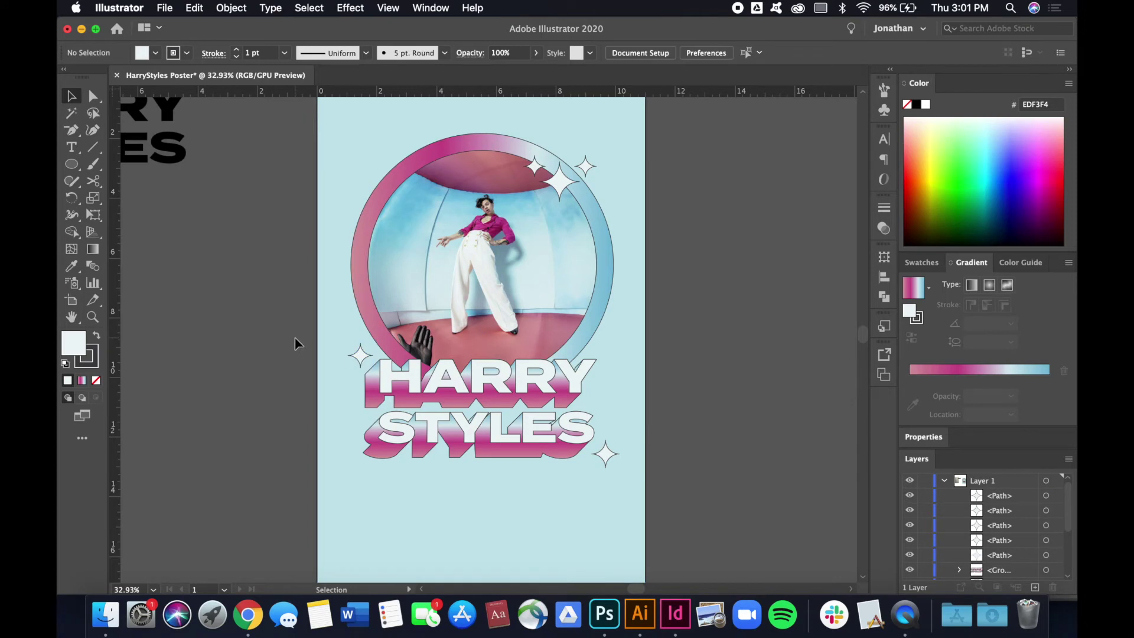
click(604, 455)
drag(606, 458, 606, 458)
click(704, 457)
- Select all five stars and fill them with pale yellow FFF89C
click(601, 453)
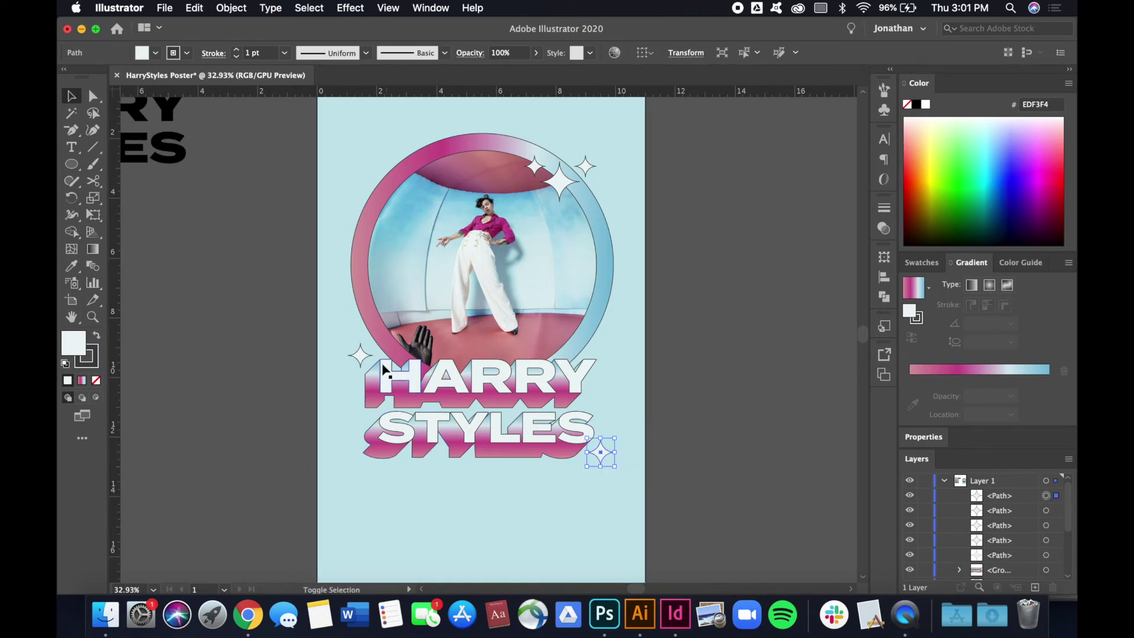
shift+click(361, 356)
shift+click(562, 184)
shift+click(585, 168)
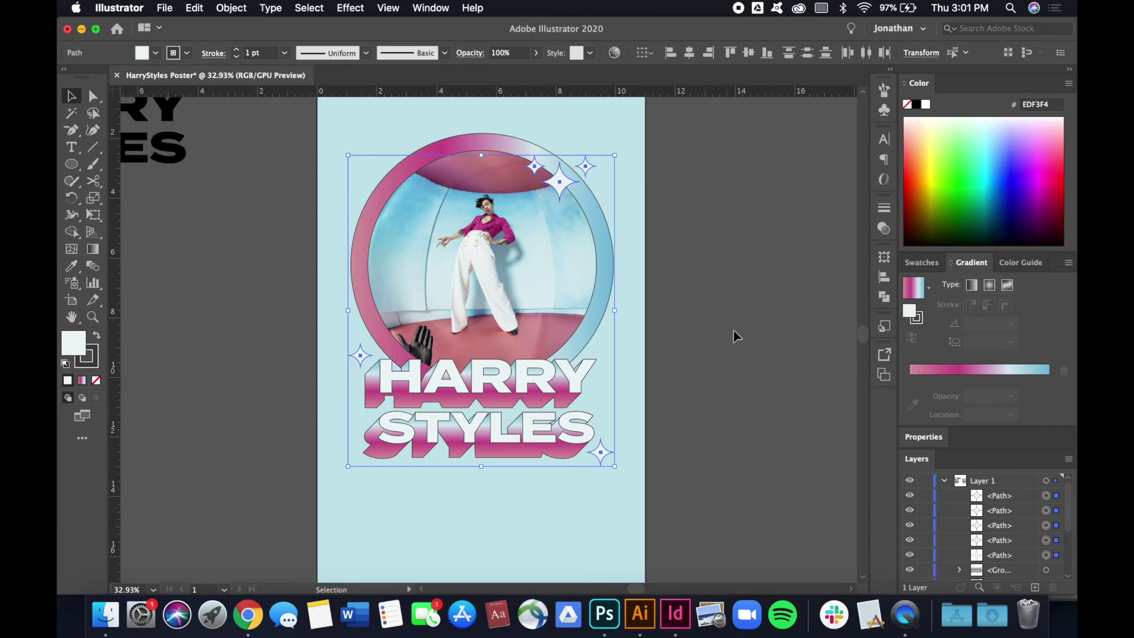
click(183, 54)
click(188, 55)
click(155, 53)
click(116, 77)
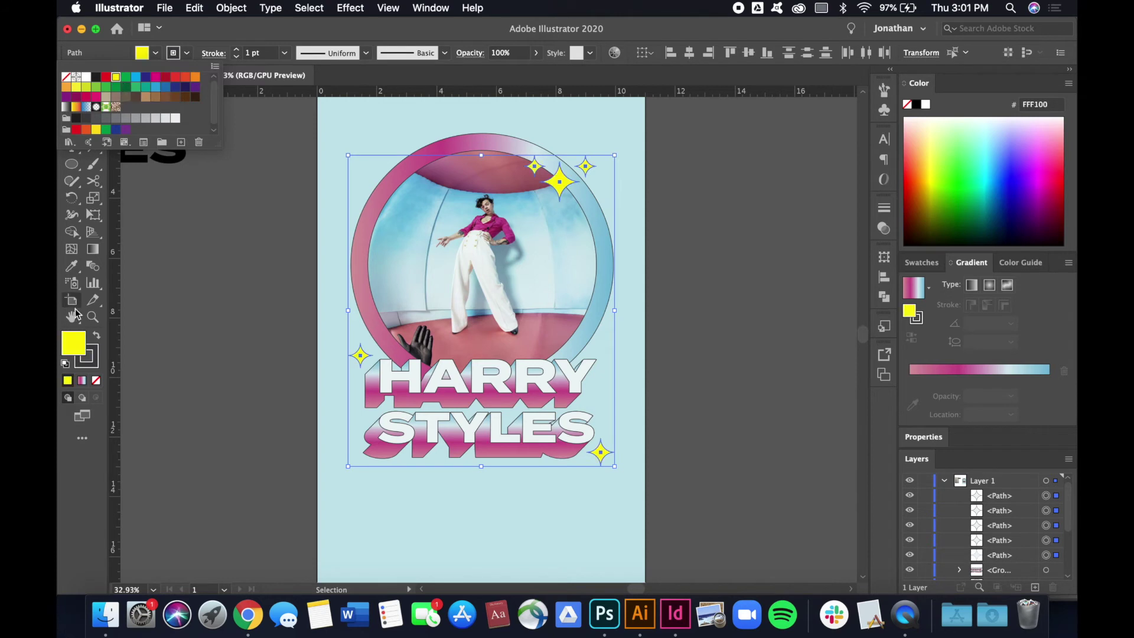
click(71, 339)
double_click(73, 340)
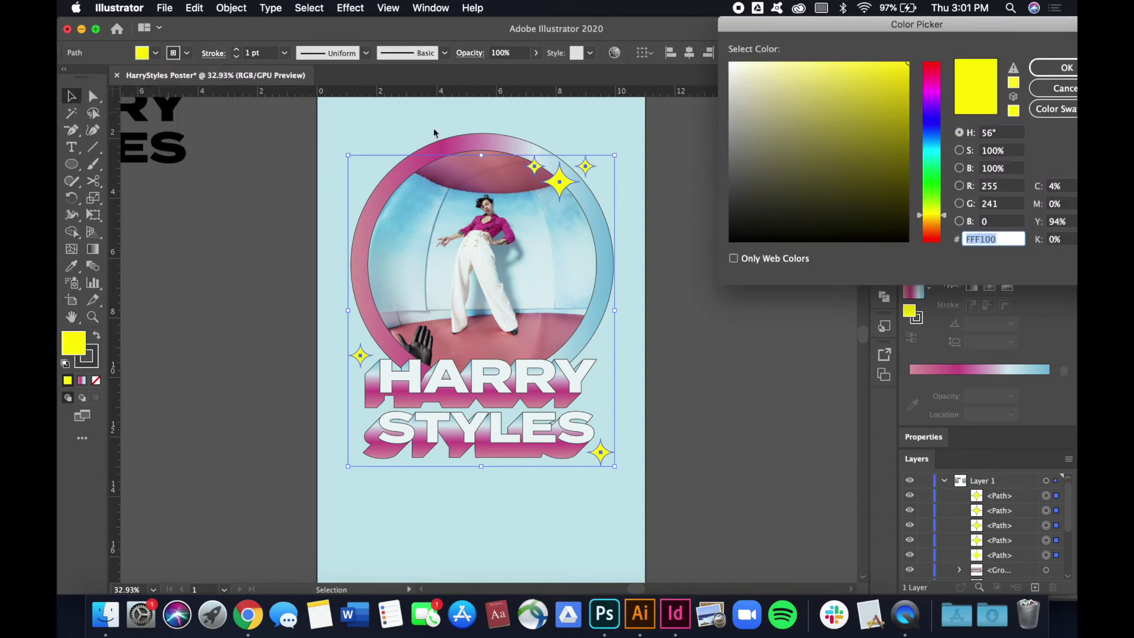
drag(805, 75, 811, 61)
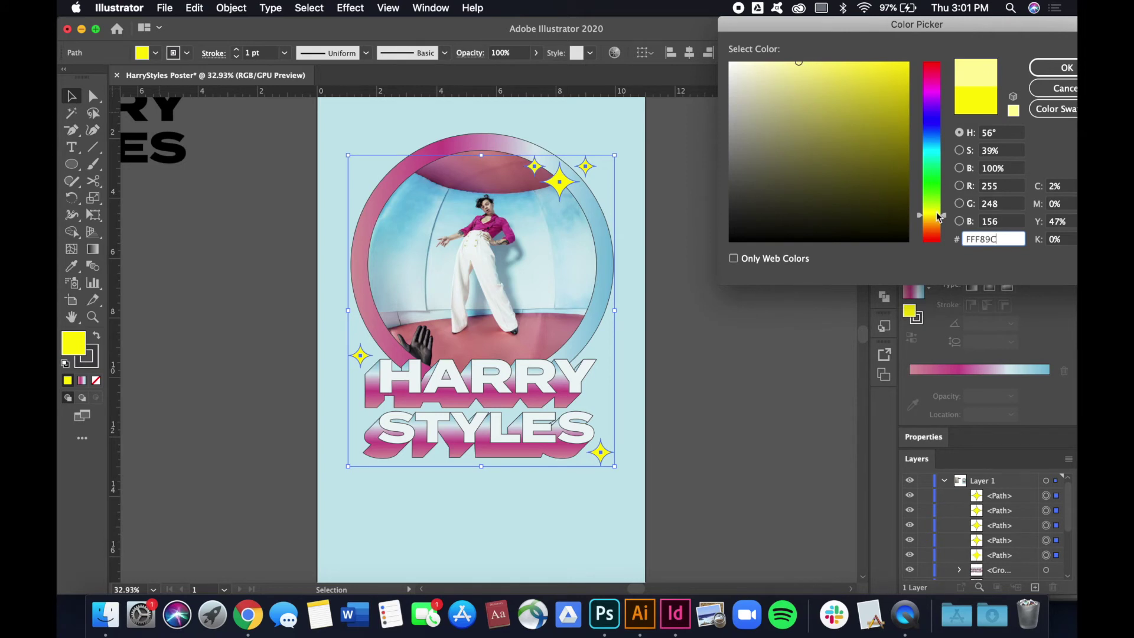
click(1057, 67)
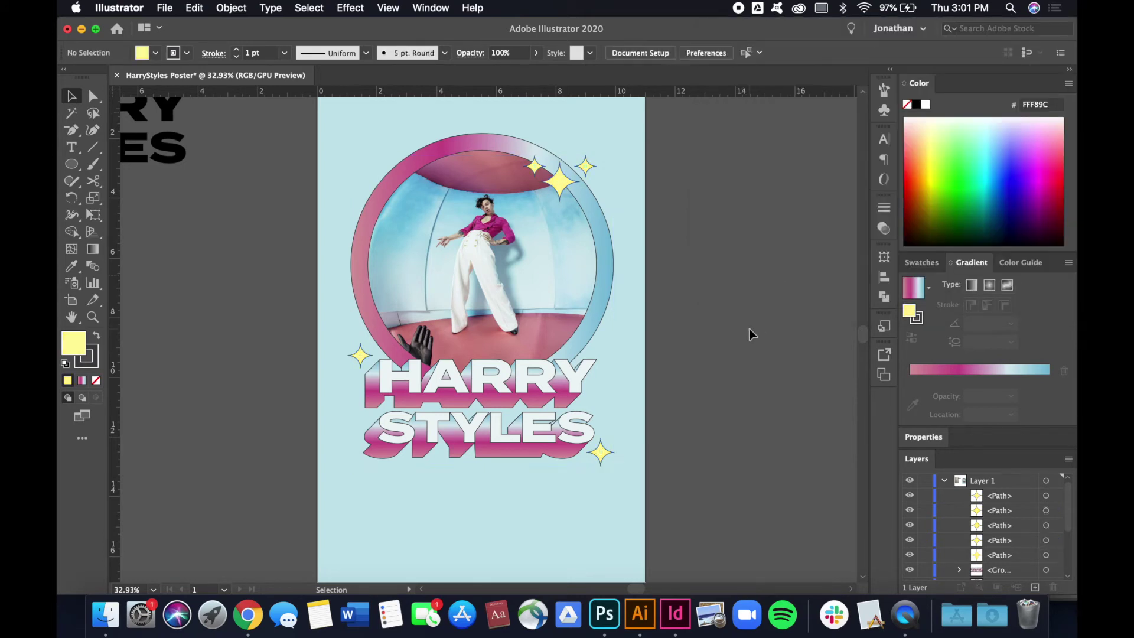
- Nudge the three stars on the ring's upper right slightly upward together
scroll(667, 288, up, 1)
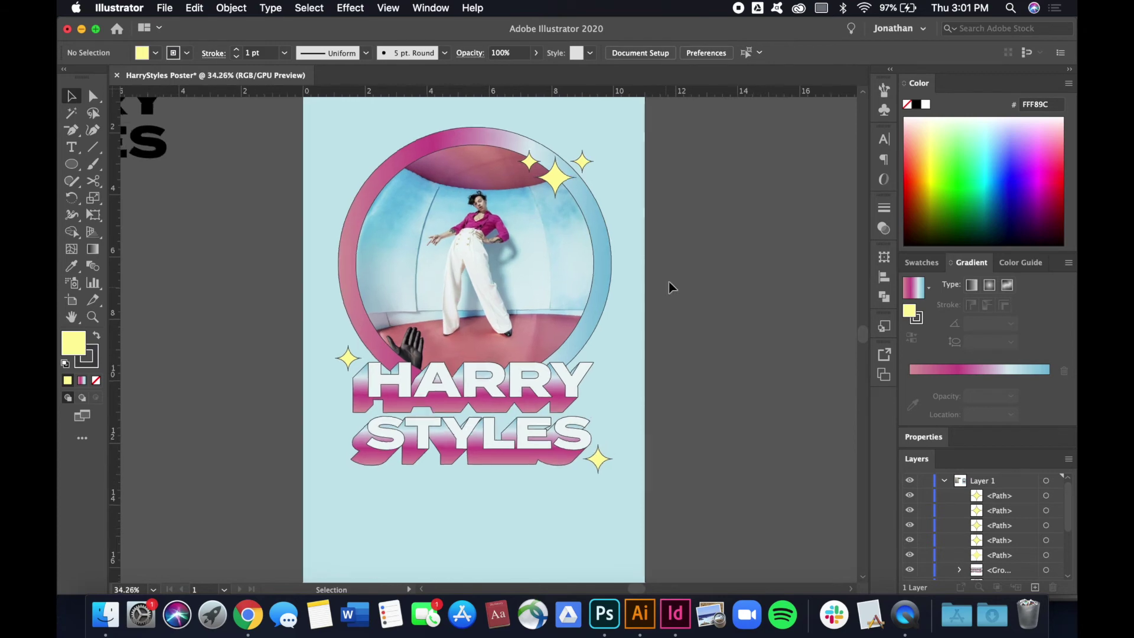
scroll(670, 286, up, 2)
scroll(552, 257, up, 5)
click(537, 186)
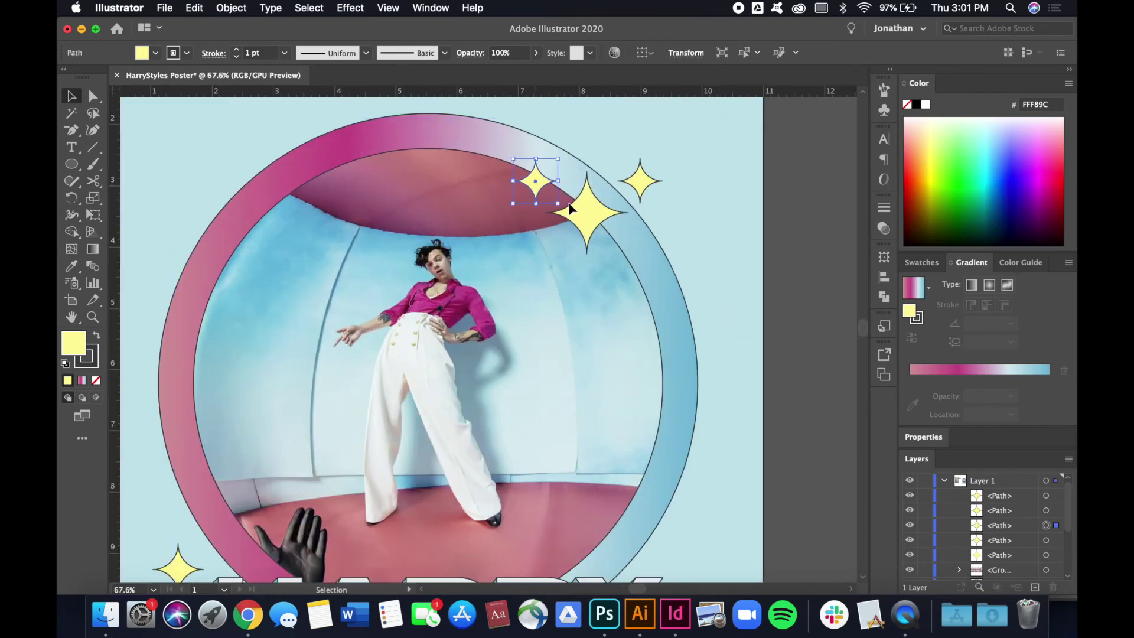
shift+click(581, 210)
shift+click(646, 187)
key(Up)
key(Up)
key(Up)
key(Up)
key(Up)
key(Up)
key(Up)
key(Up)
key(Up)
key(Up)
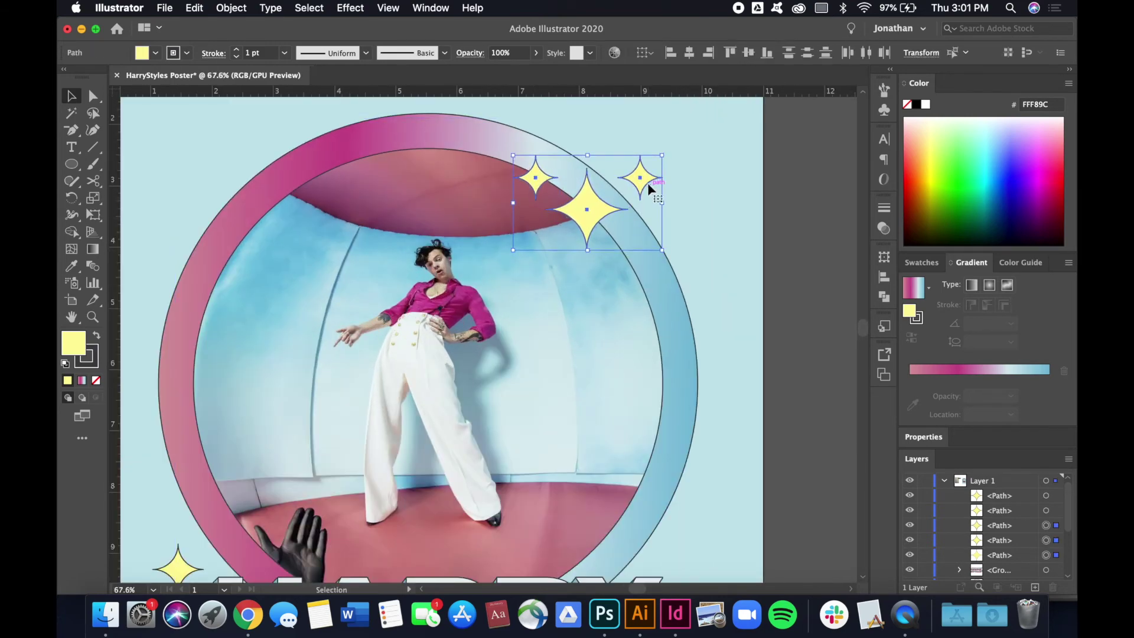
click(761, 218)
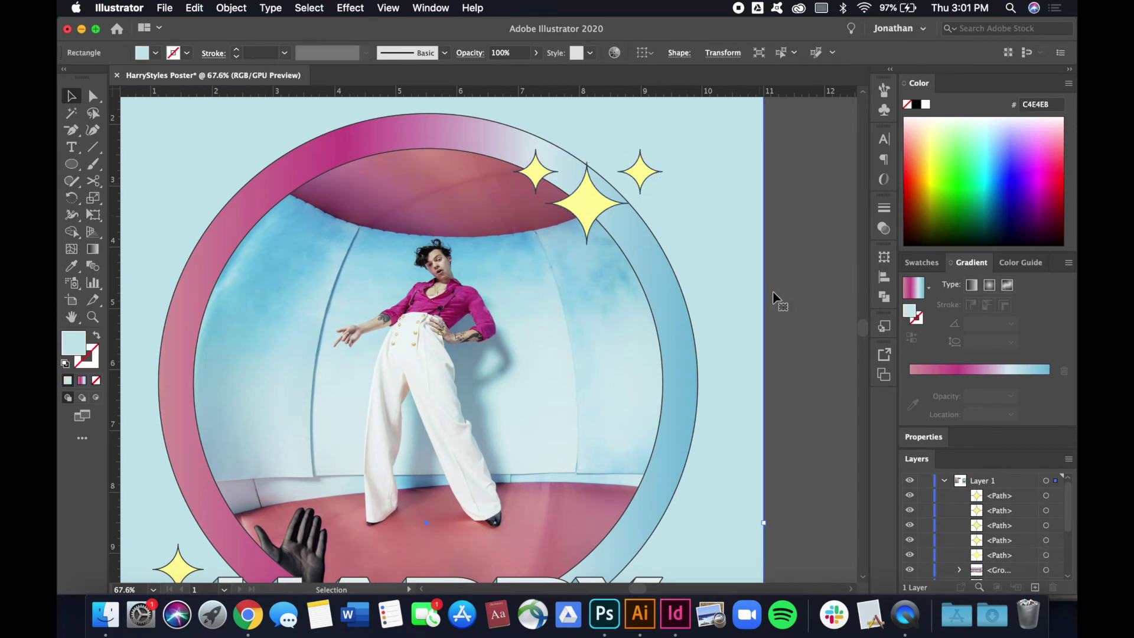
key(super+0)
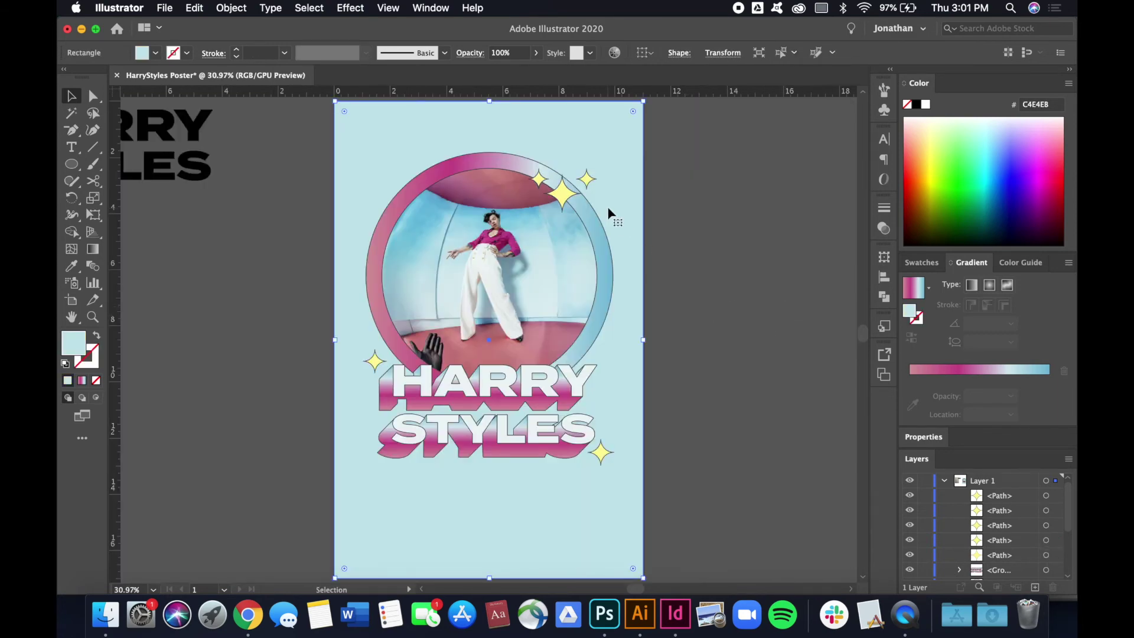
- Even out the spacing of the ring's star trio by shifting the right small star and the large star slightly
scroll(610, 216, up, 3)
click(581, 167)
click(732, 193)
click(545, 195)
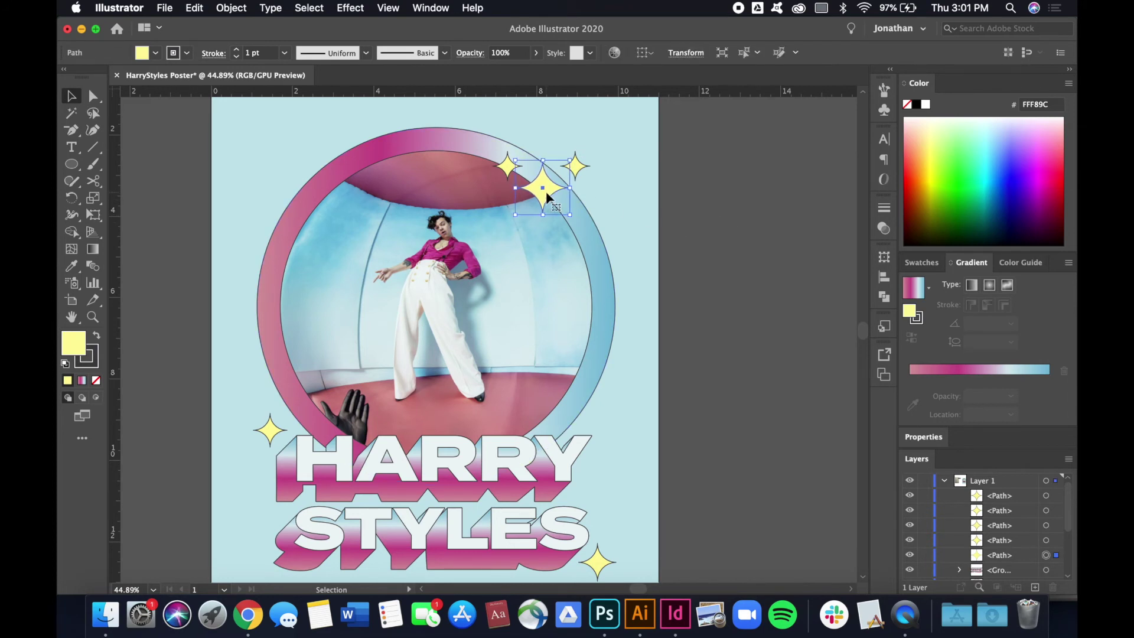
click(748, 243)
key(super+0)
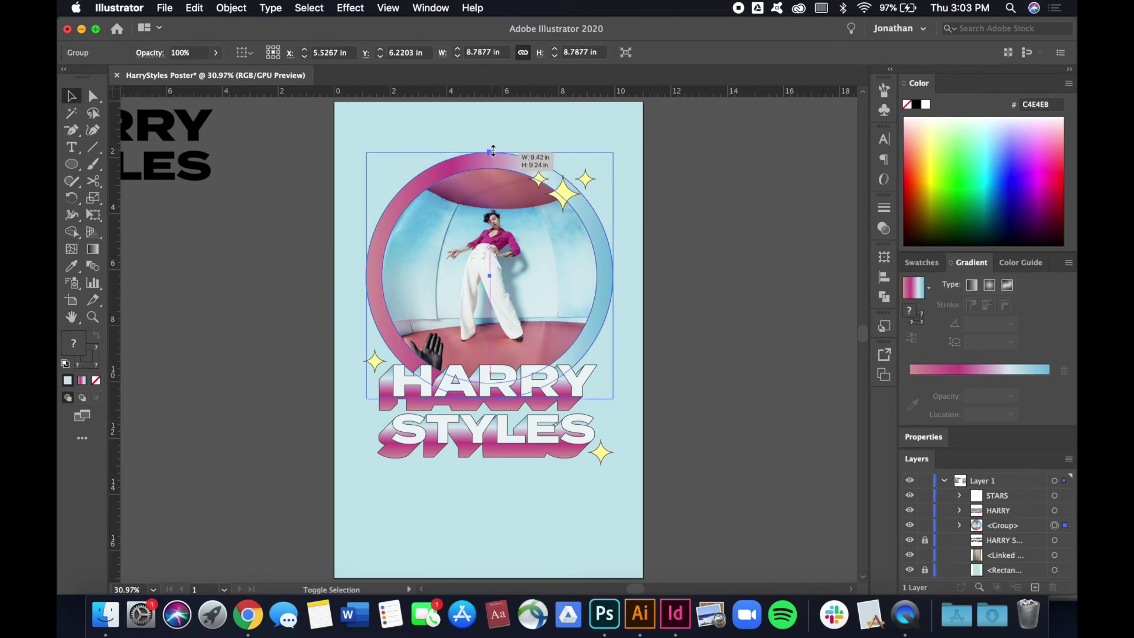
- Enlarge the ring and masked photo slightly, extending them upward from the title
drag(489, 153, 490, 137)
click(692, 227)
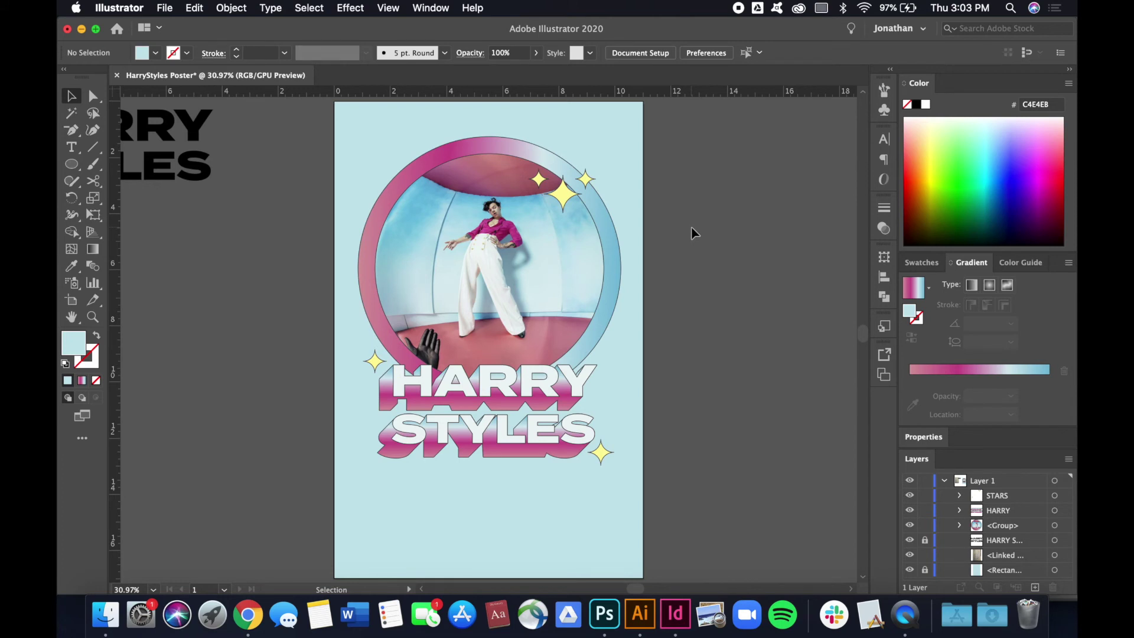
- Nudge the HARRY STYLES title group slightly right beneath the ring
click(564, 392)
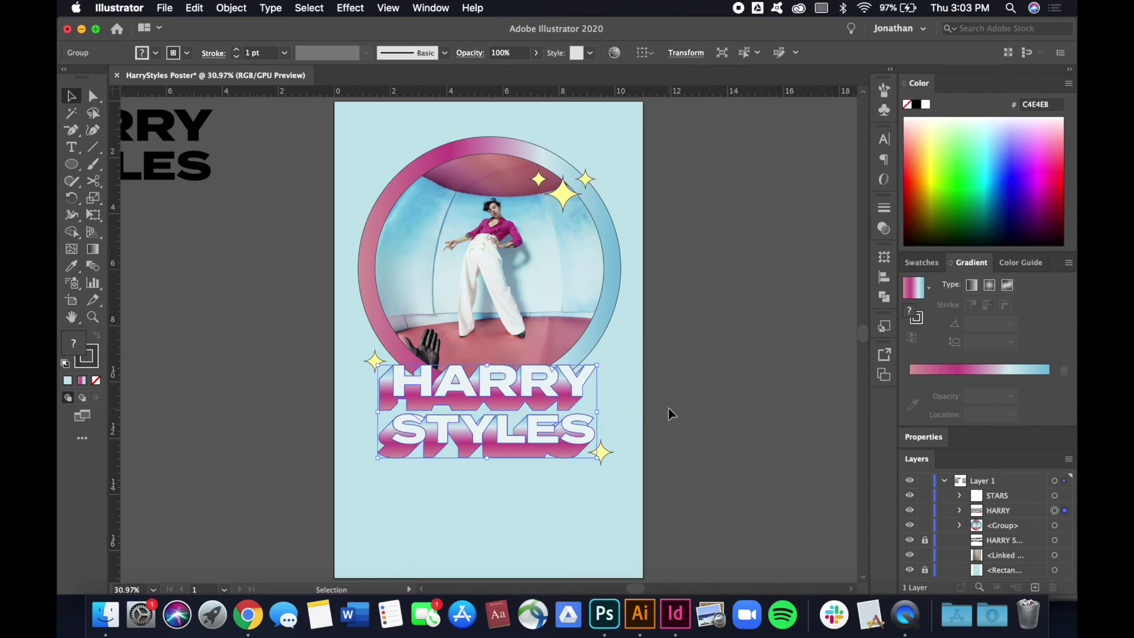
scroll(496, 416, up, 3)
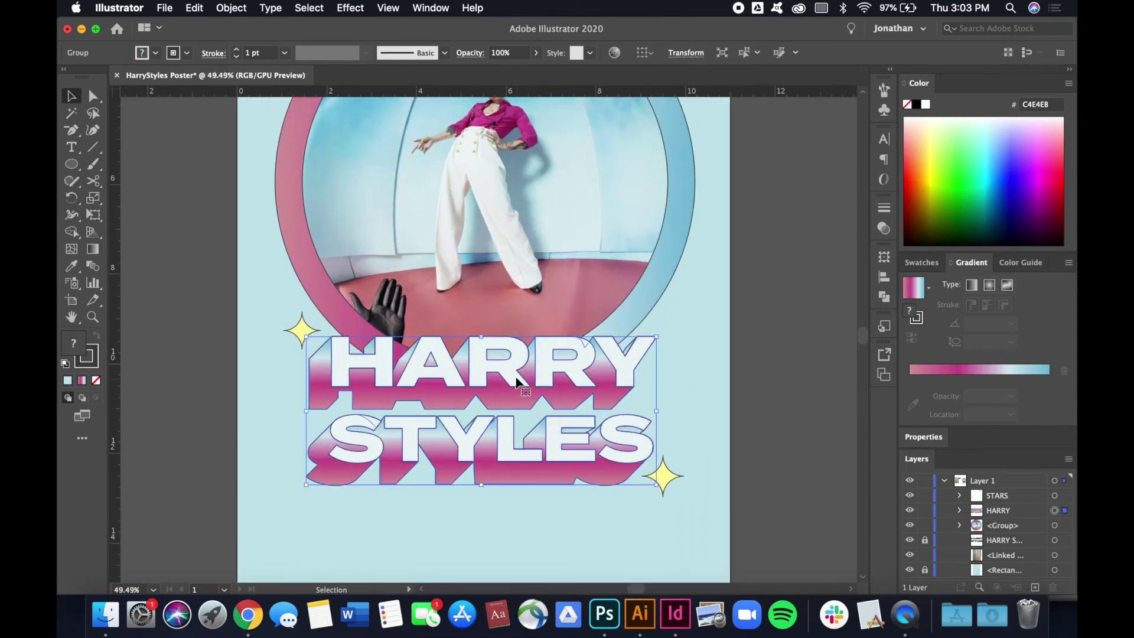
click(777, 429)
click(592, 355)
key(Right)
key(Right)
key(Right)
key(Right)
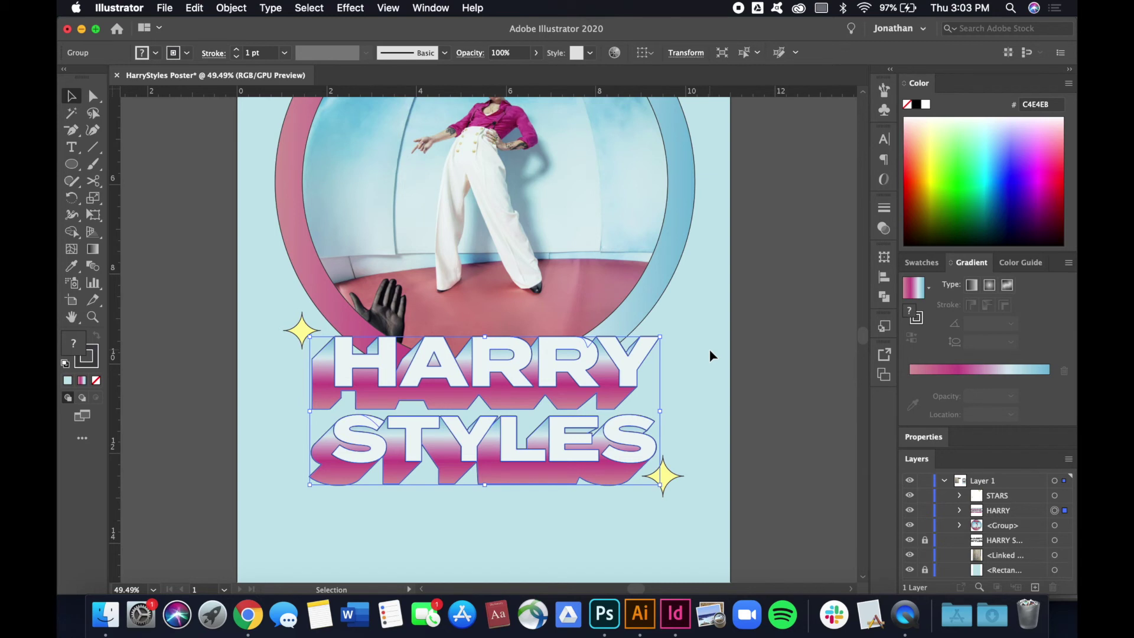
key(Left)
key(Left)
click(774, 378)
- Shift only the star at the lower-right end of STYLES slightly to the right
click(663, 476)
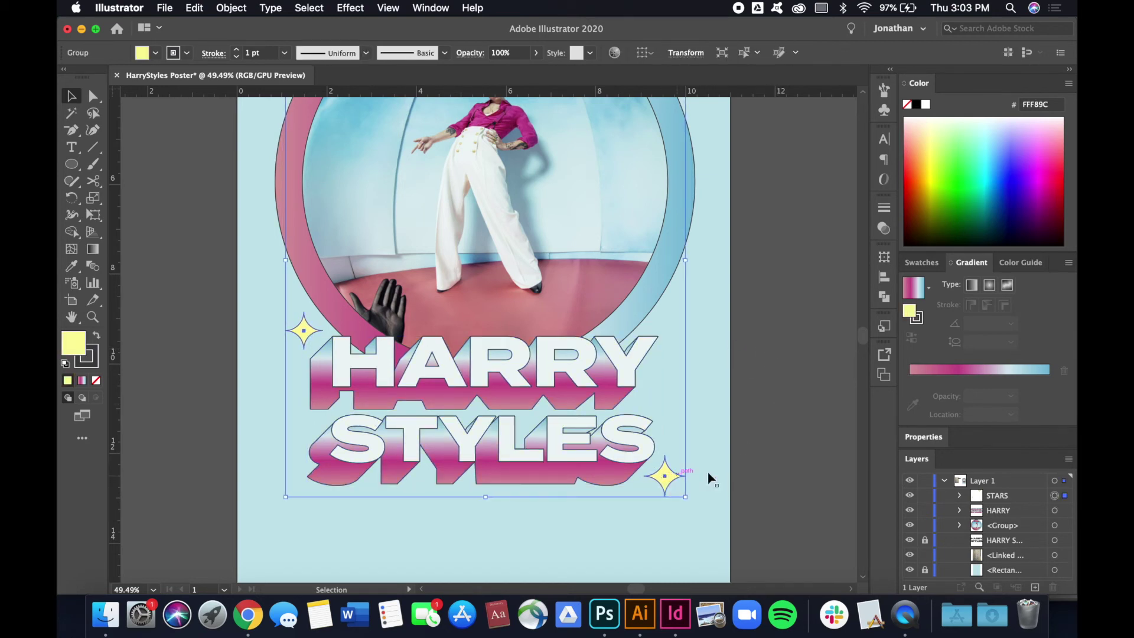
key(a)
alt+click(662, 477)
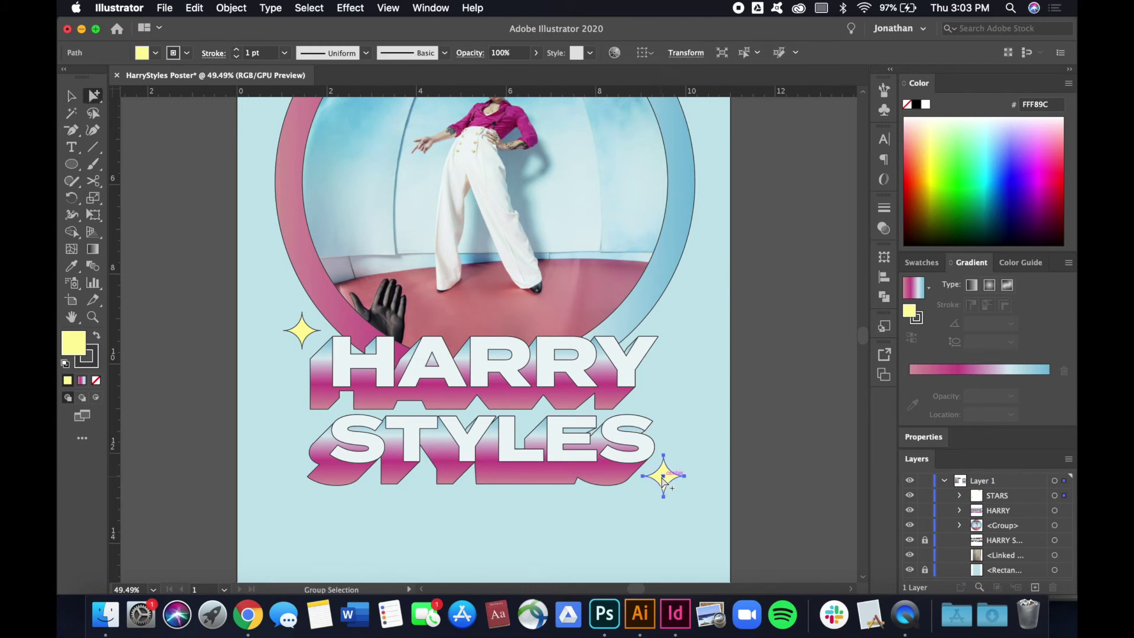
click(767, 452)
key(super+0)
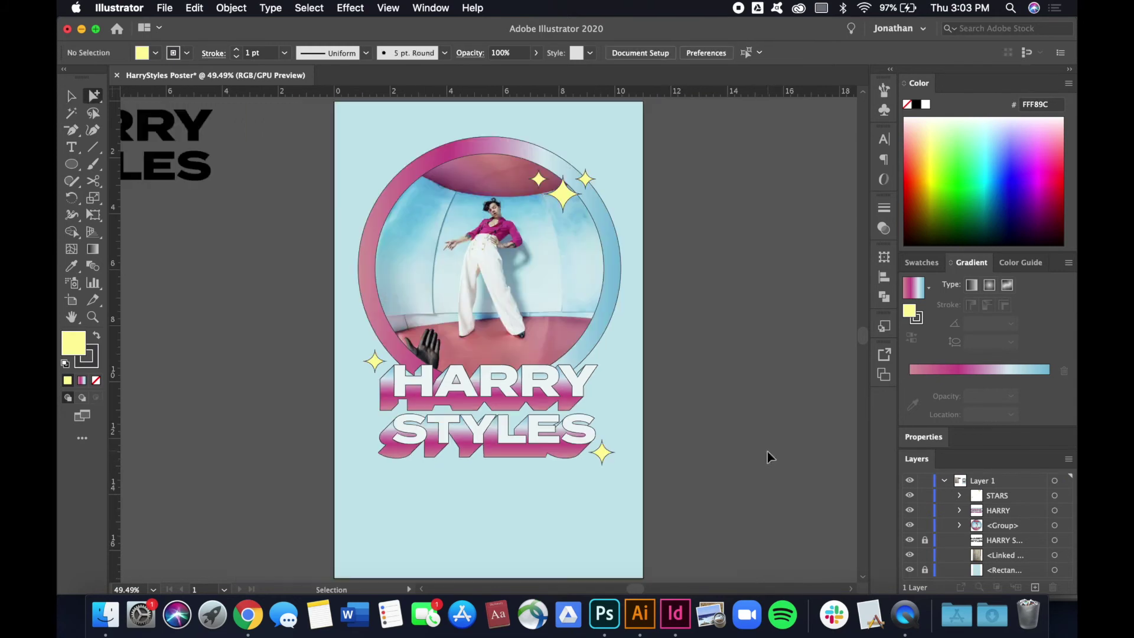
key(v)
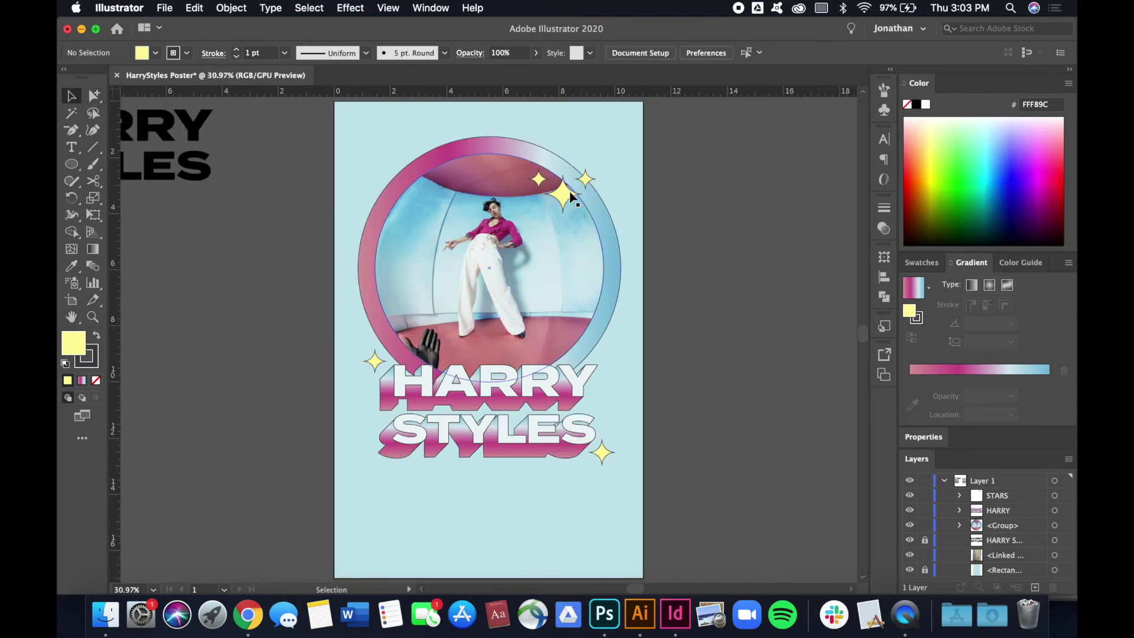
- Isolate the star group and raise its three upper stars to fit the enlarged ring
double_click(577, 195)
click(578, 189)
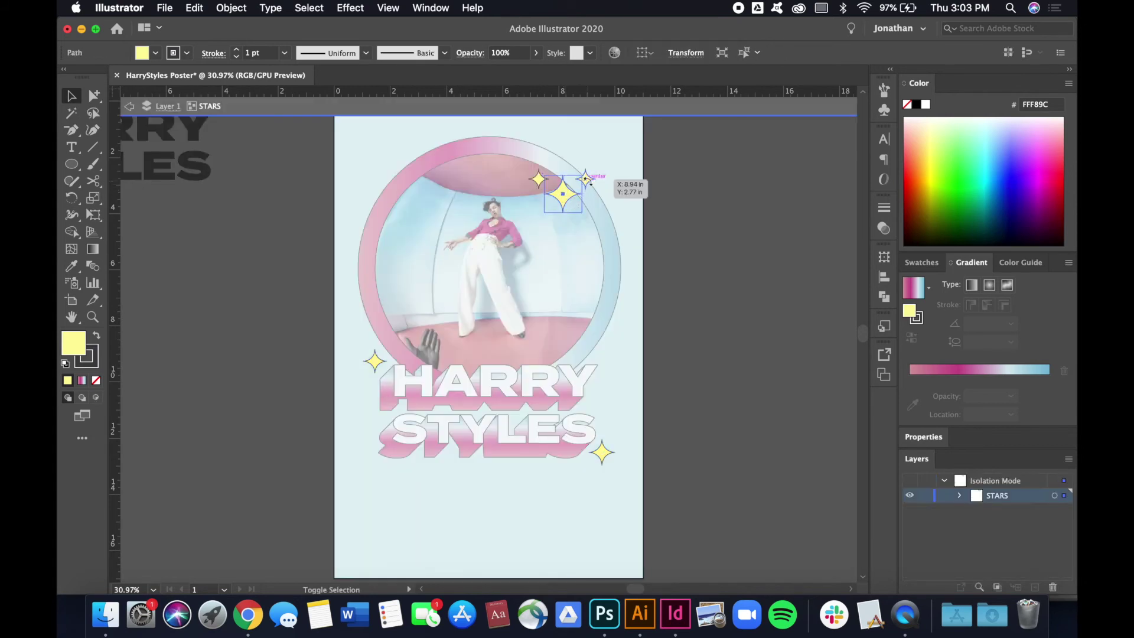
shift+click(593, 179)
shift+click(537, 179)
key(shift+Up)
key(shift+Up)
key(shift+Up)
key(shift+Up)
double_click(703, 225)
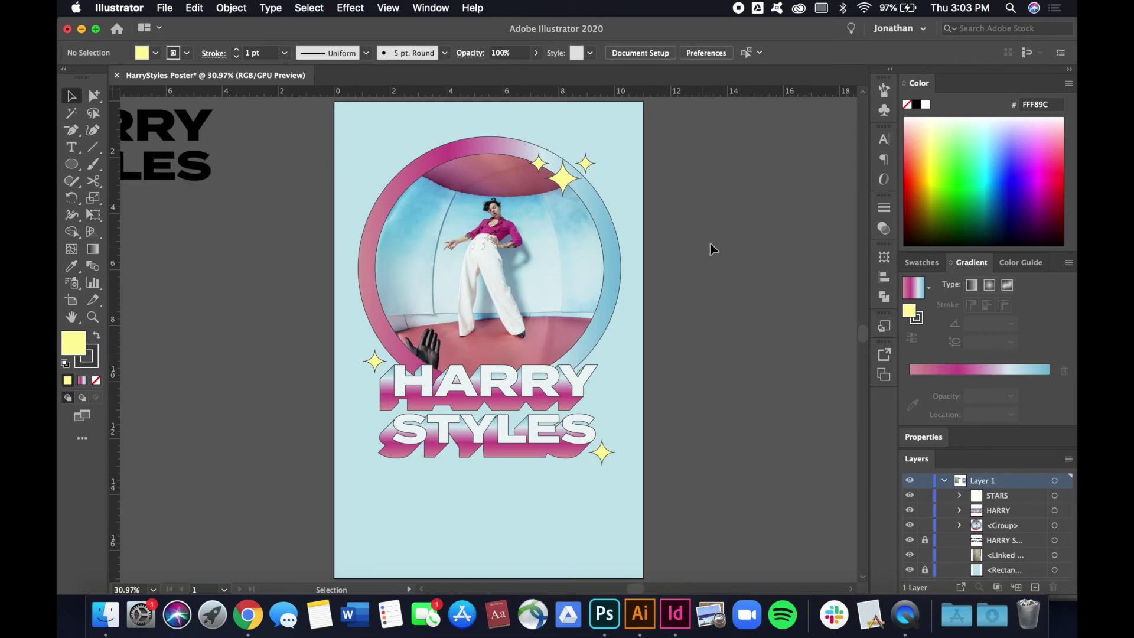
- Scale up the three upper stars slightly within the isolated star group
scroll(642, 197, up, 5)
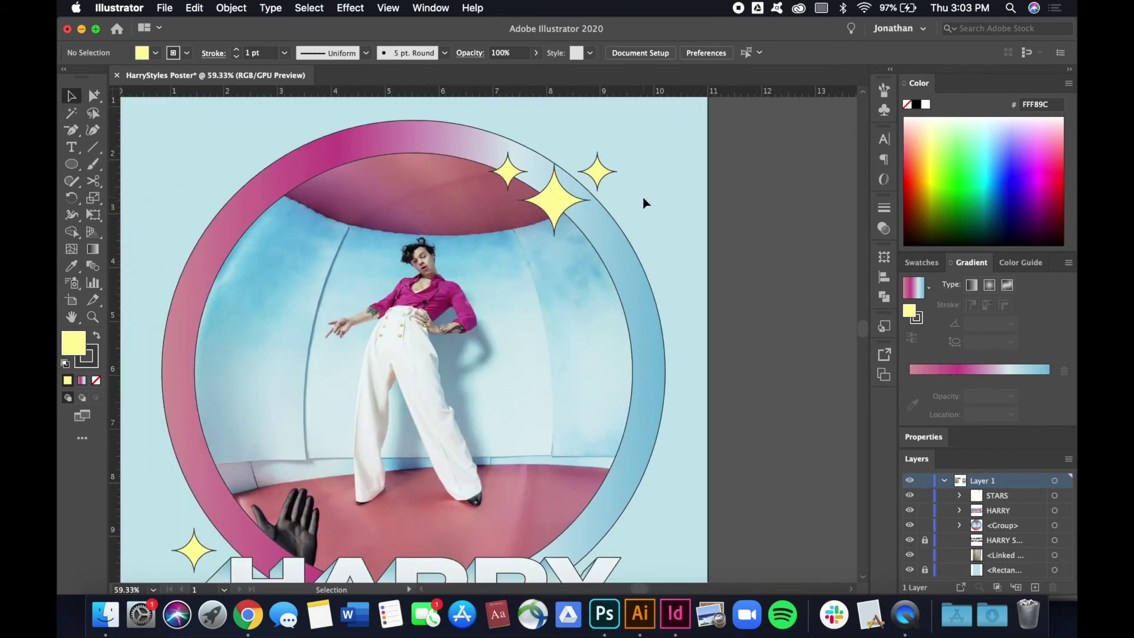
scroll(654, 218, down, 2)
scroll(655, 218, down, 1)
scroll(630, 233, up, 3)
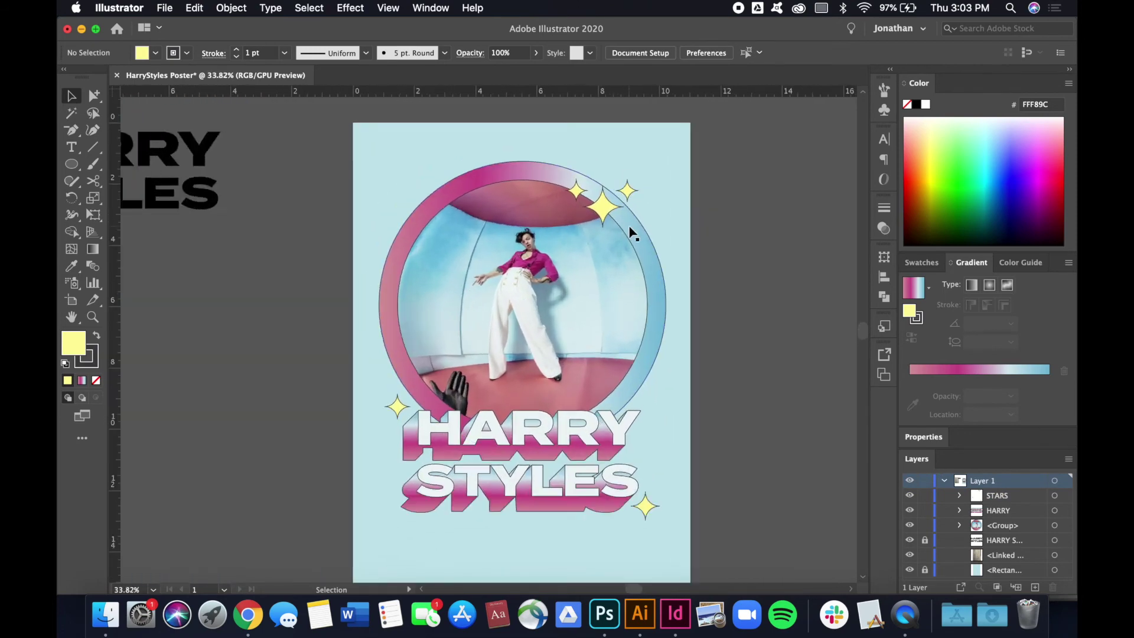
click(587, 197)
double_click(587, 197)
shift+click(535, 162)
drag(648, 186, 665, 186)
double_click(778, 224)
key(super+0)
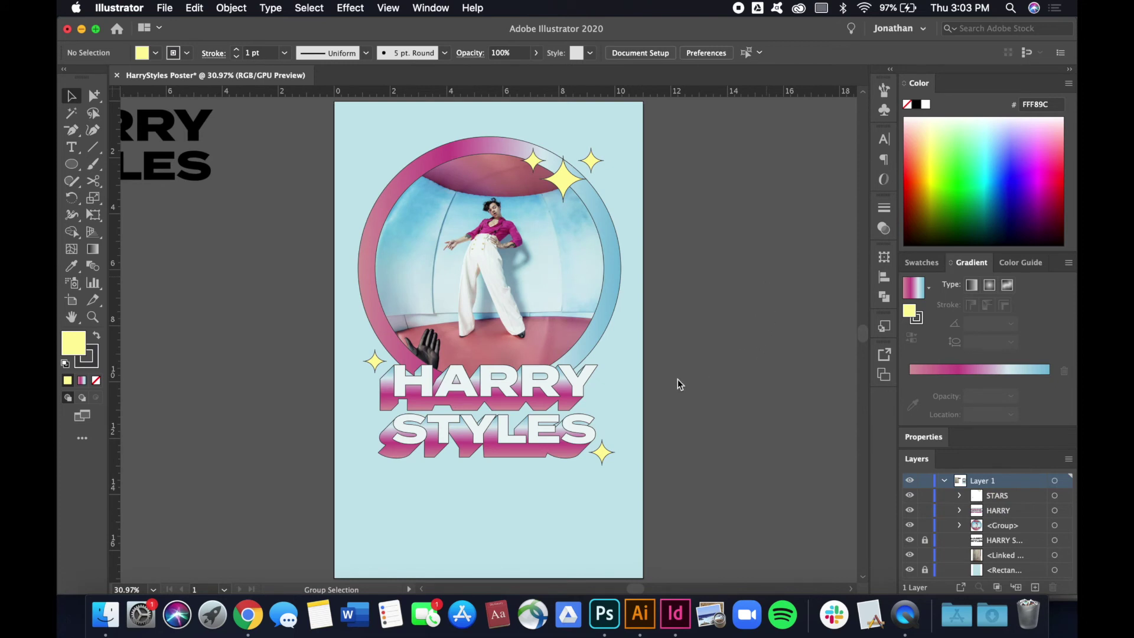
- Save the document as HarryStyles Poster.ai in the Harry Stylez folder with the Illustrator 2020 options
key(super+s)
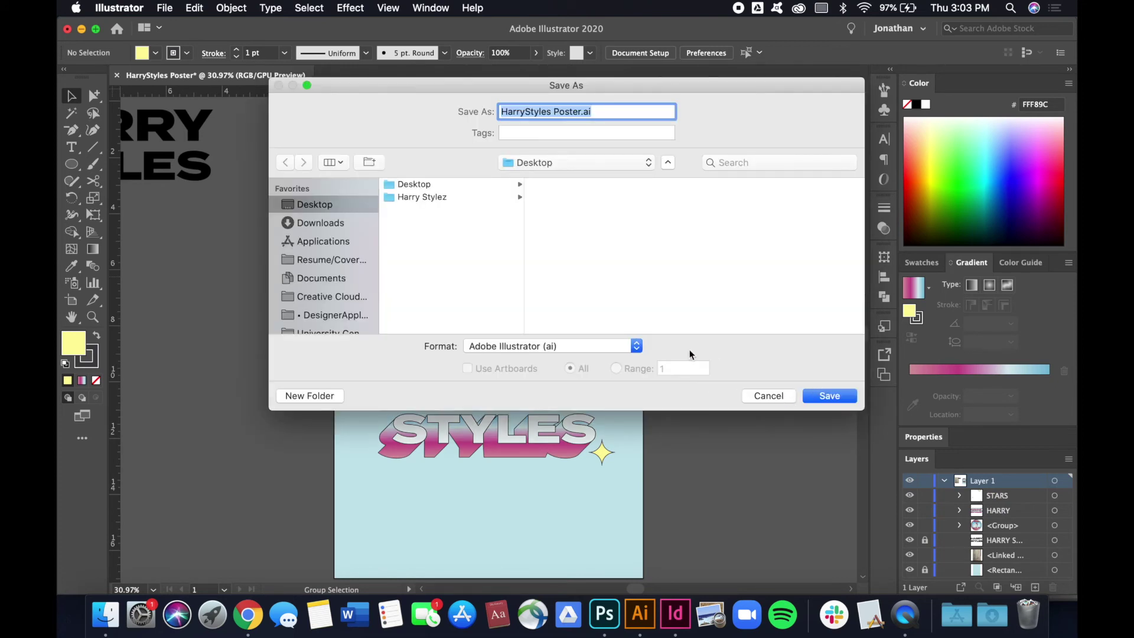
drag(477, 87, 477, 109)
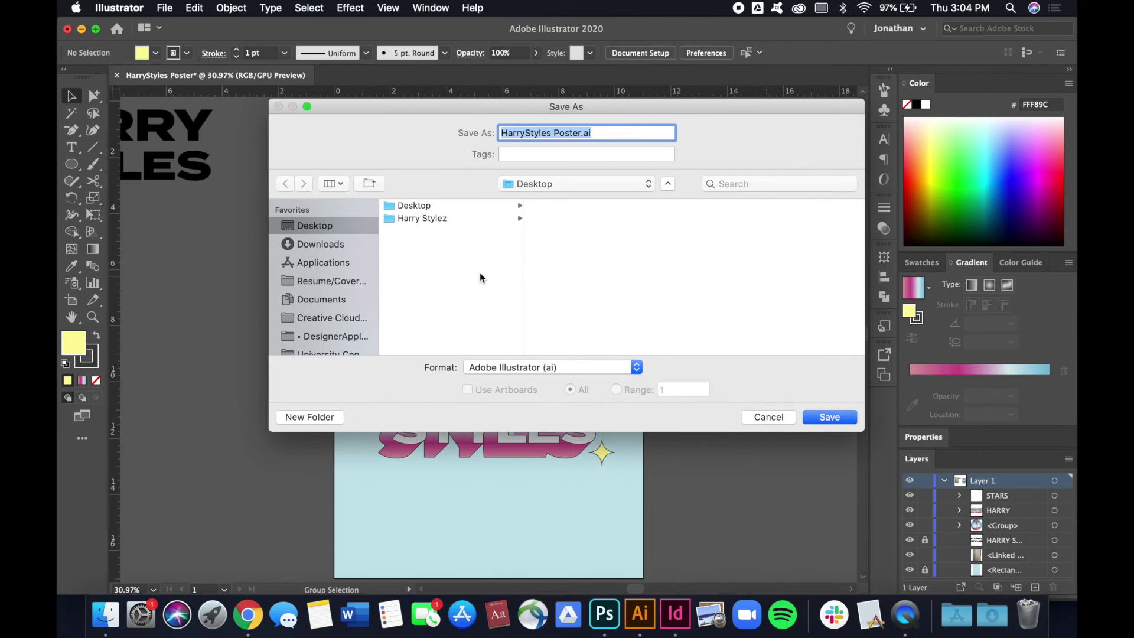
click(426, 218)
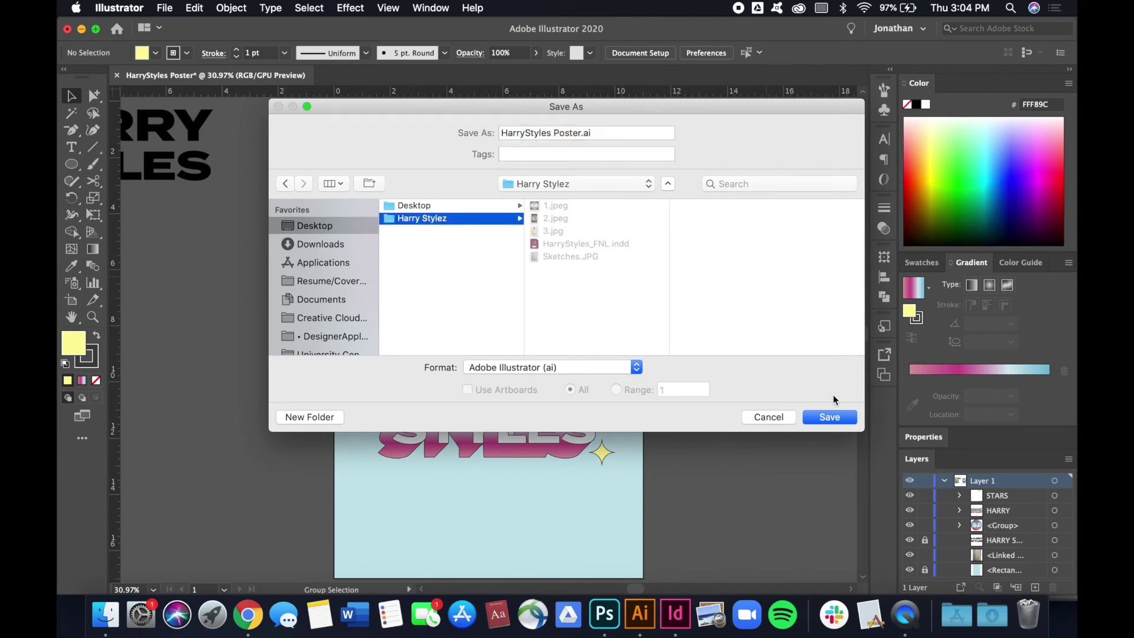
click(842, 419)
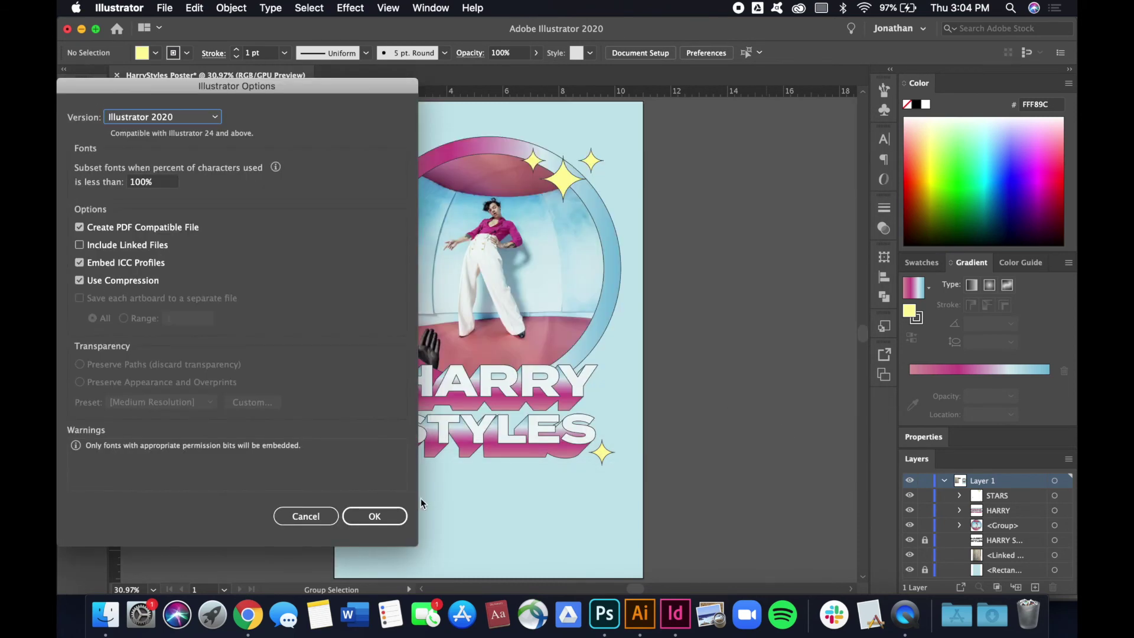
click(375, 515)
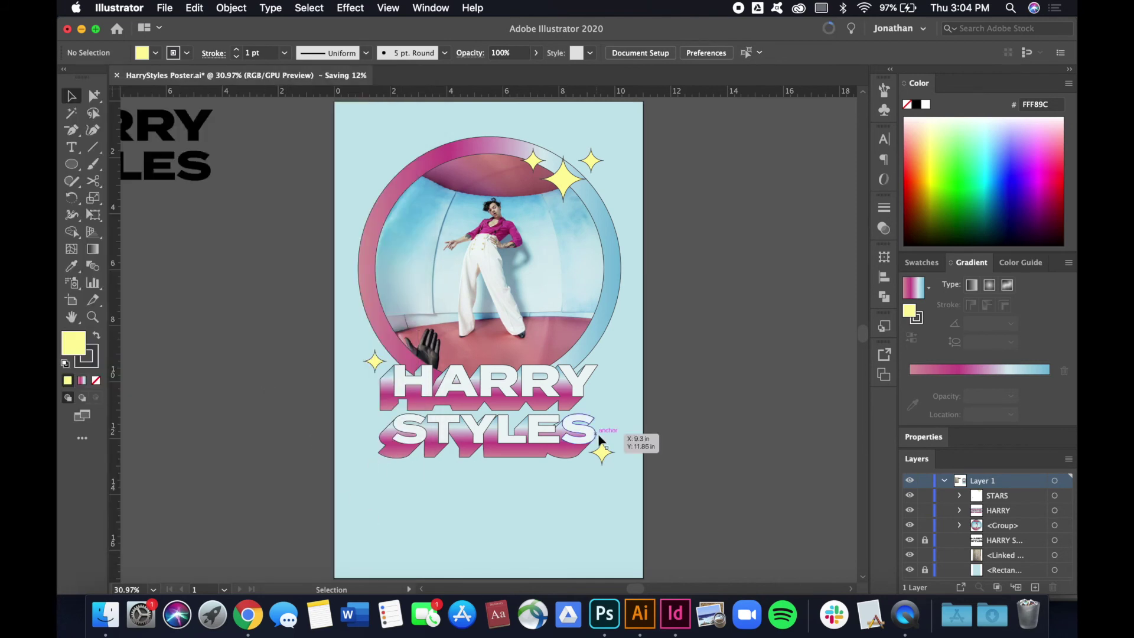
- Select the title, the ring with photo and the stars, and scale them down together to free space below
scroll(493, 419, up, 1)
scroll(524, 471, down, 3)
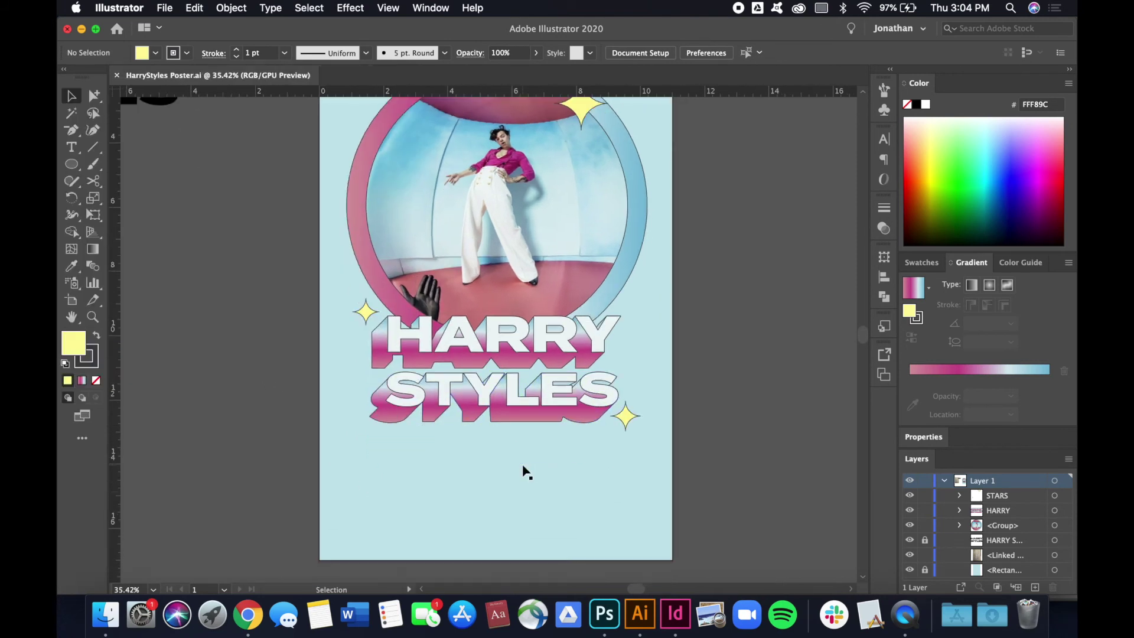
scroll(585, 384, up, 3)
key(super+0)
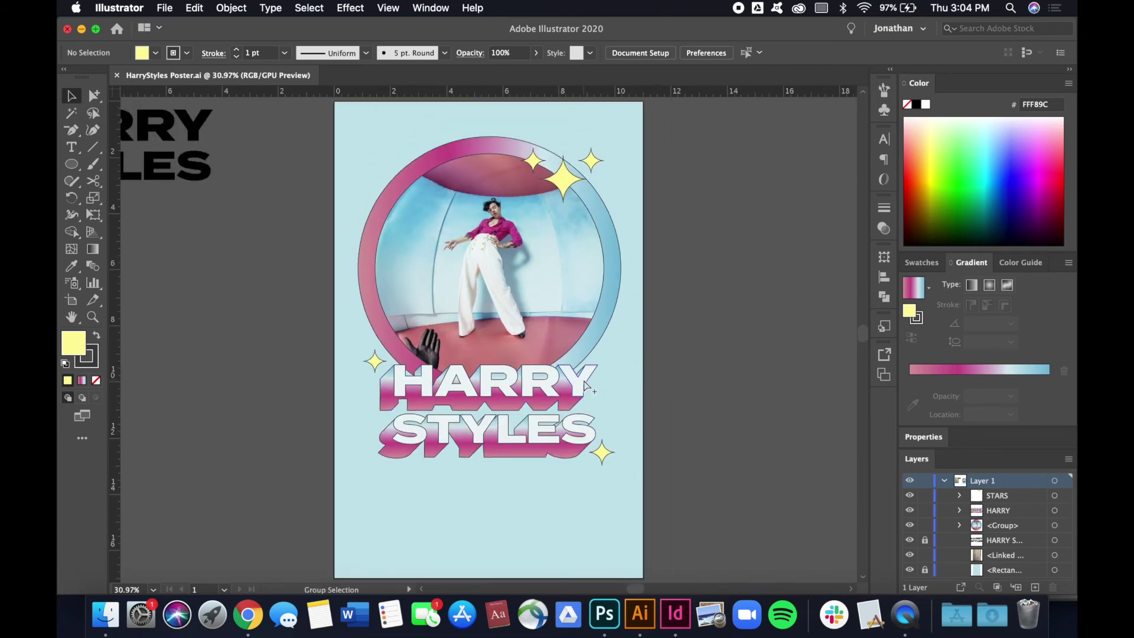
click(536, 438)
shift+click(567, 286)
shift+click(602, 451)
drag(495, 466, 496, 445)
click(690, 438)
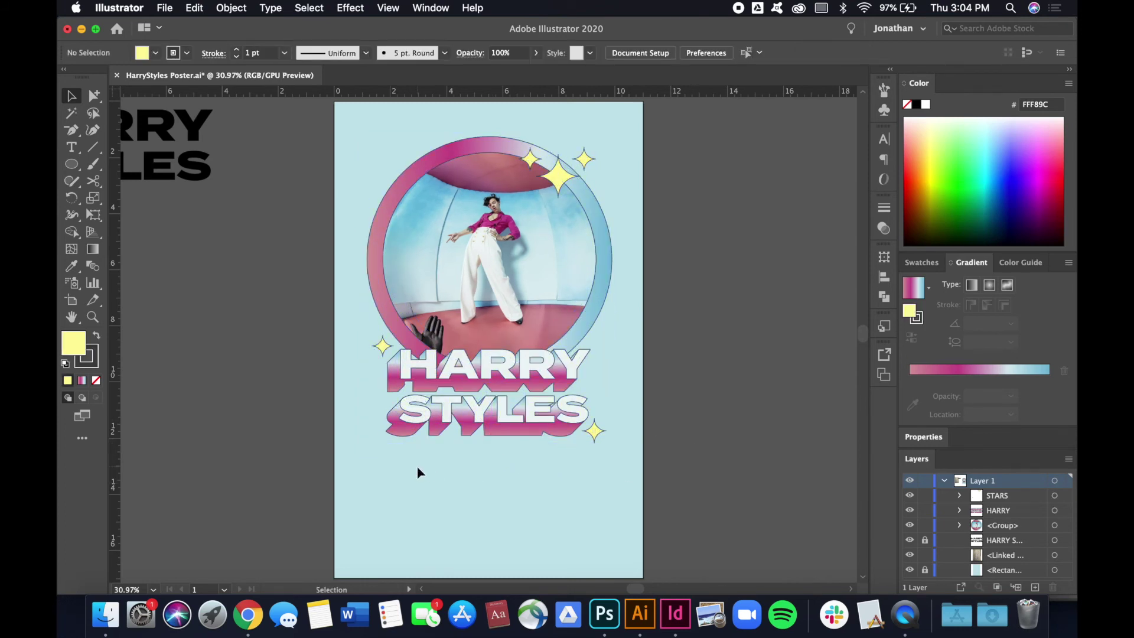
- Start a new text object in the empty area below the title
key(t)
click(453, 500)
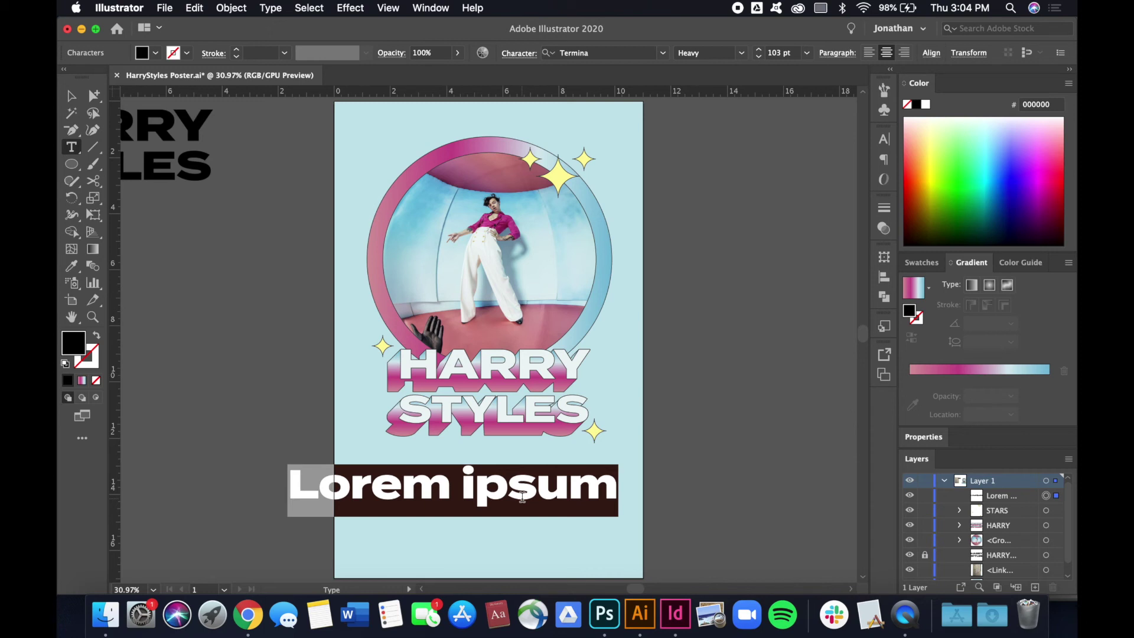
- Enter the date line "WEDNESDAY, MAY 20" in the new text object and scale it down to about half size
text(W)
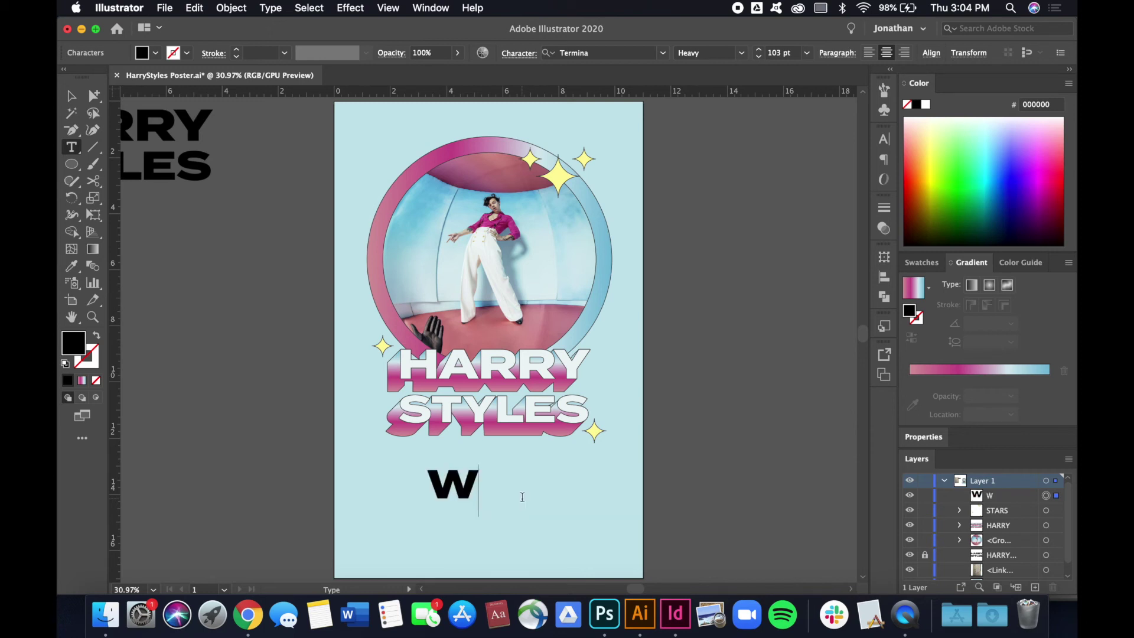
text(EDNESDAY)
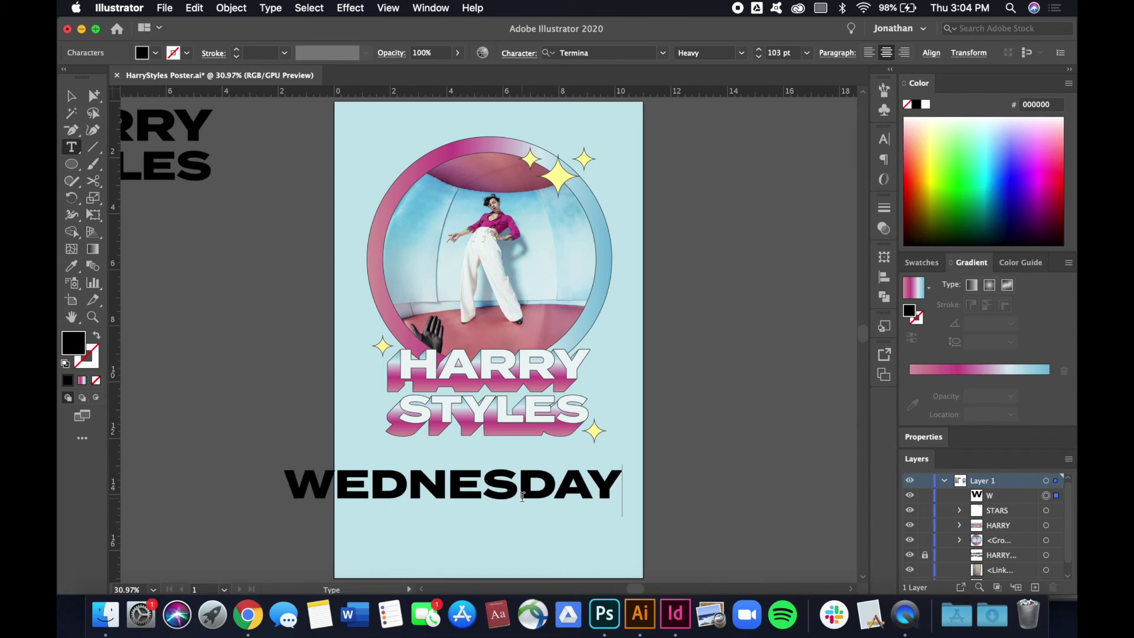
text(, MAY 20)
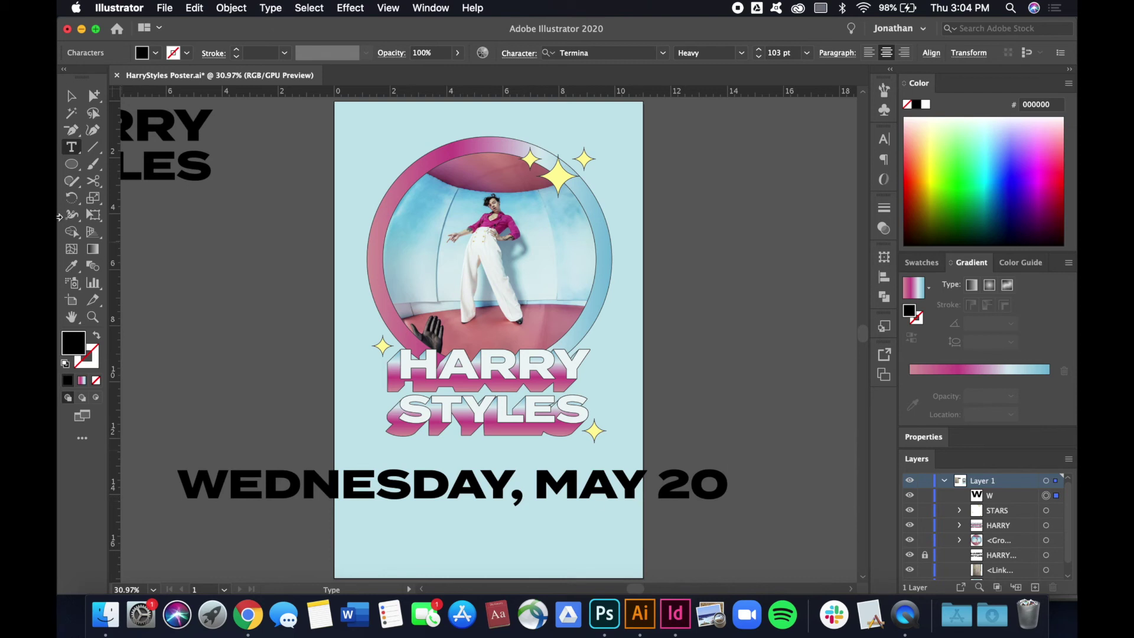
click(71, 96)
drag(726, 493, 605, 499)
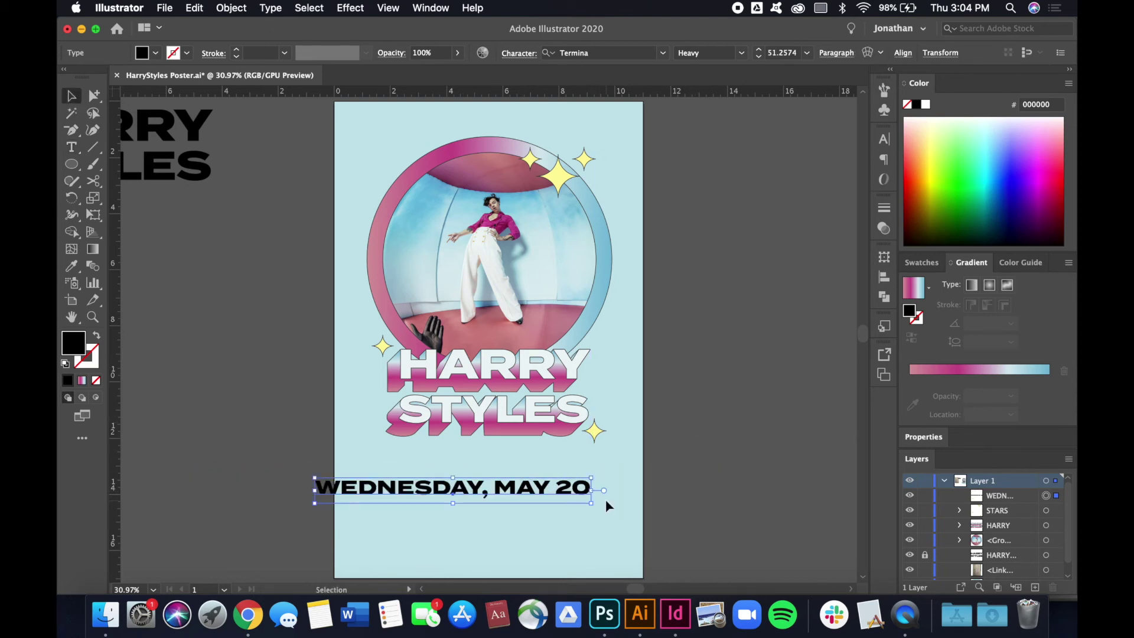
- Append "• THE LOFT" to the end of the date line below the title
scroll(535, 499, up, 4)
double_click(626, 484)
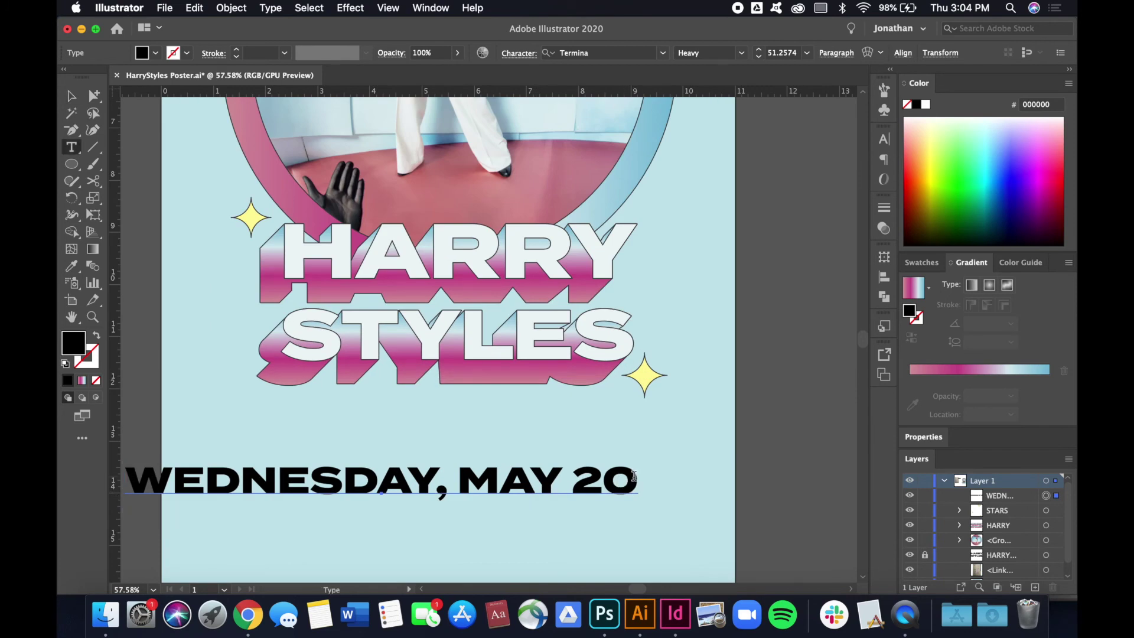
text(• THE LOFT)
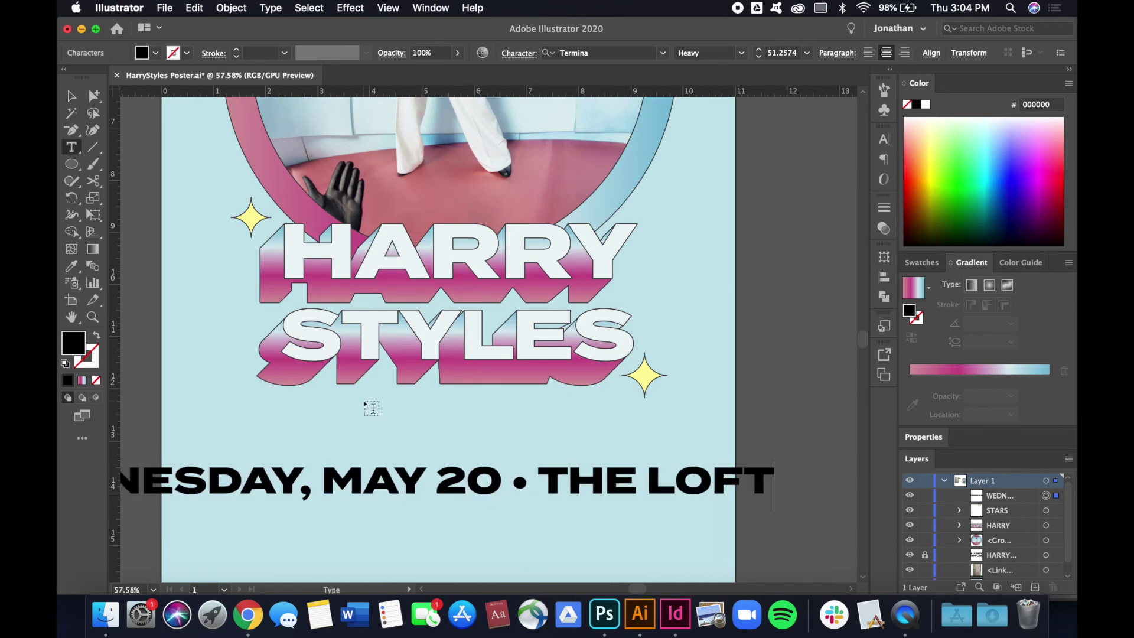
- Set the whole date line to 30 pt in the Demi weight of Termina
key(super+a)
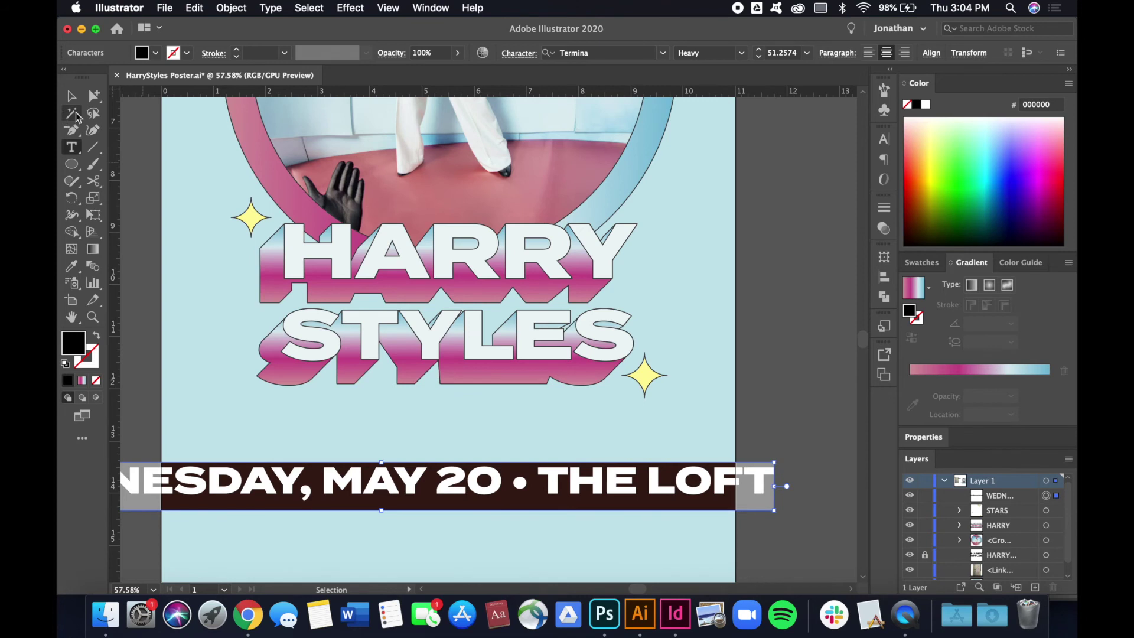
click(886, 54)
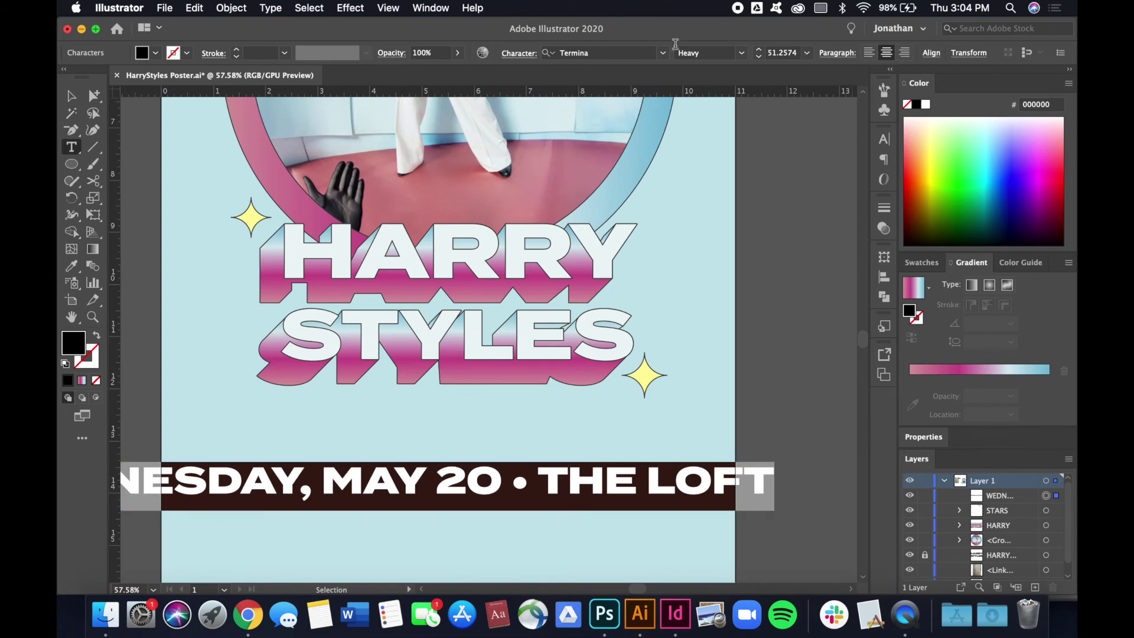
shift+click(760, 56)
shift+click(761, 57)
shift+click(761, 57)
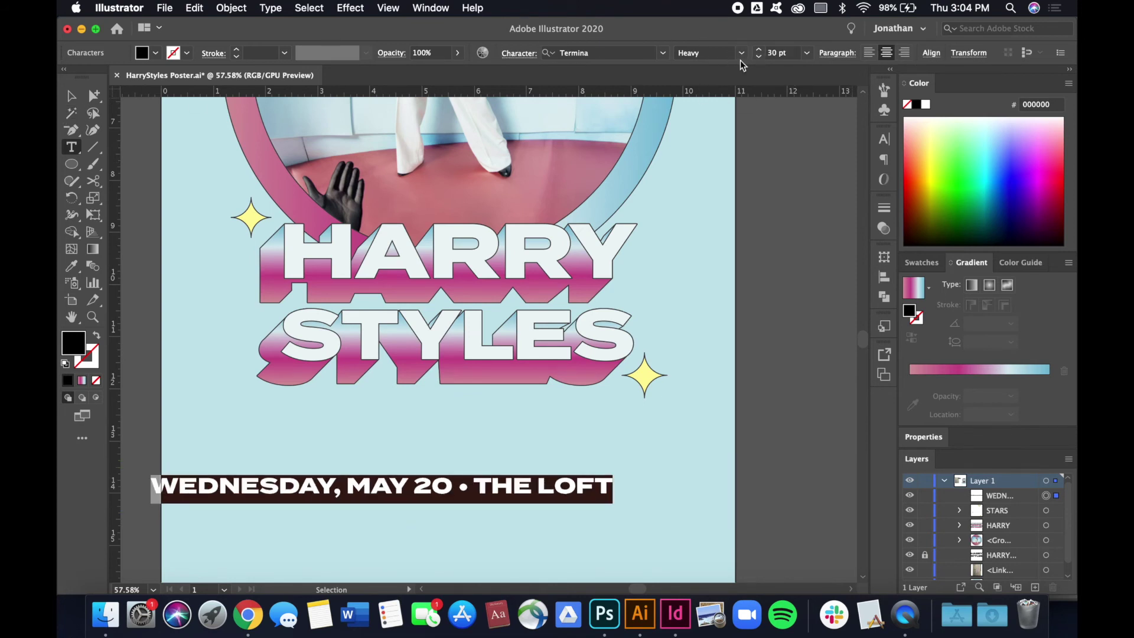
click(740, 56)
click(717, 102)
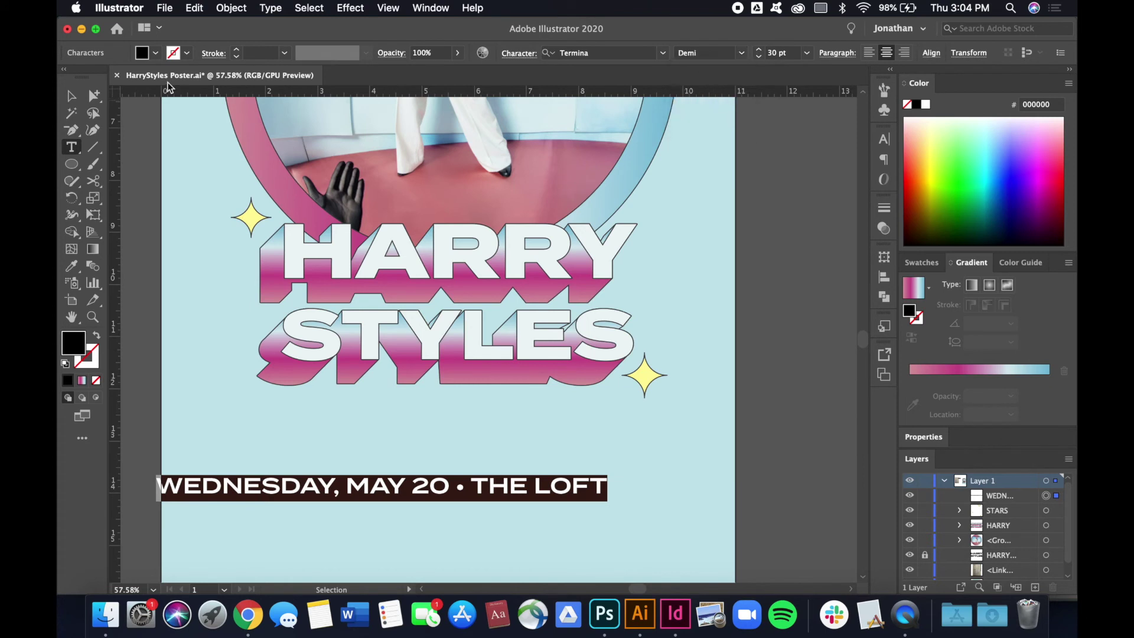
- Widen the letter tracking of the date line and center the text horizontally on the artboard
key(alt+Right)
key(alt+Right)
key(alt+Right)
key(alt+Right)
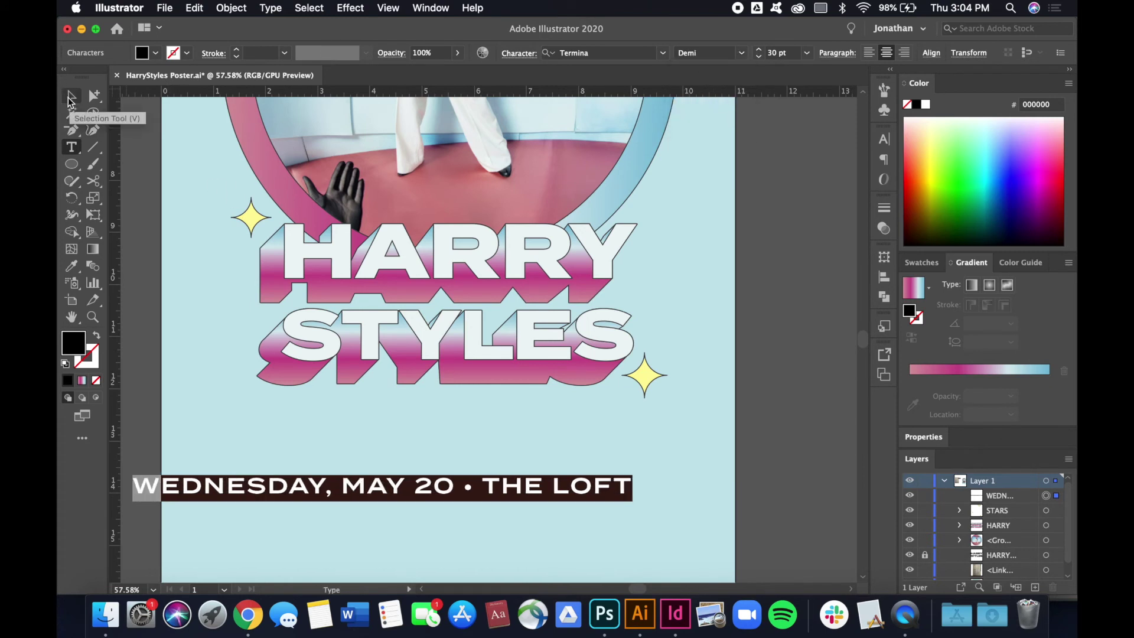
click(69, 93)
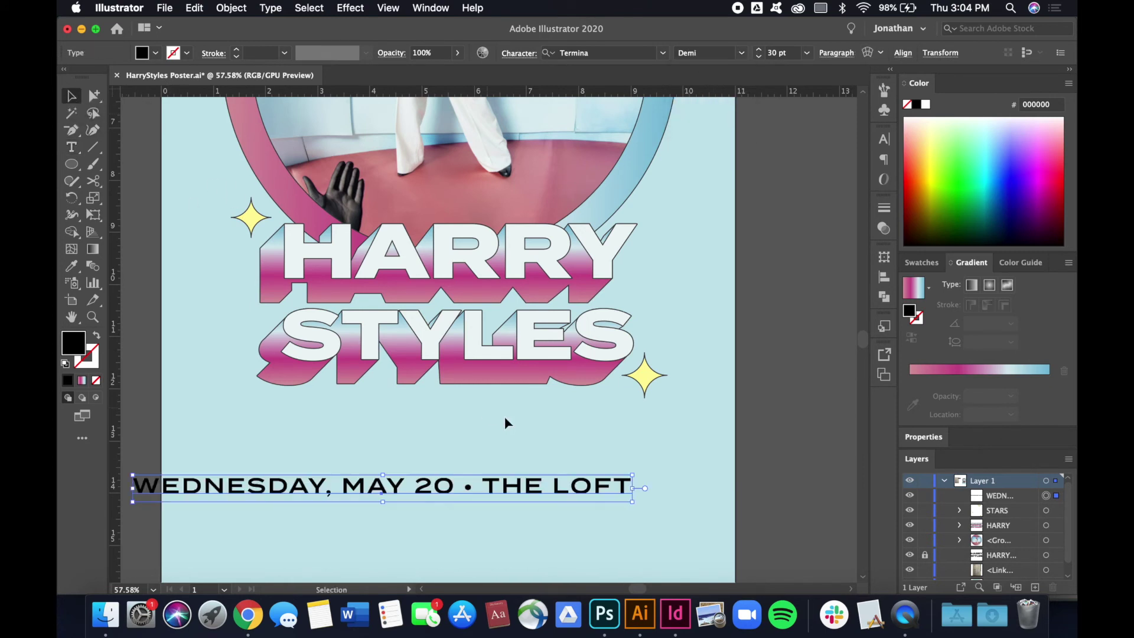
click(884, 277)
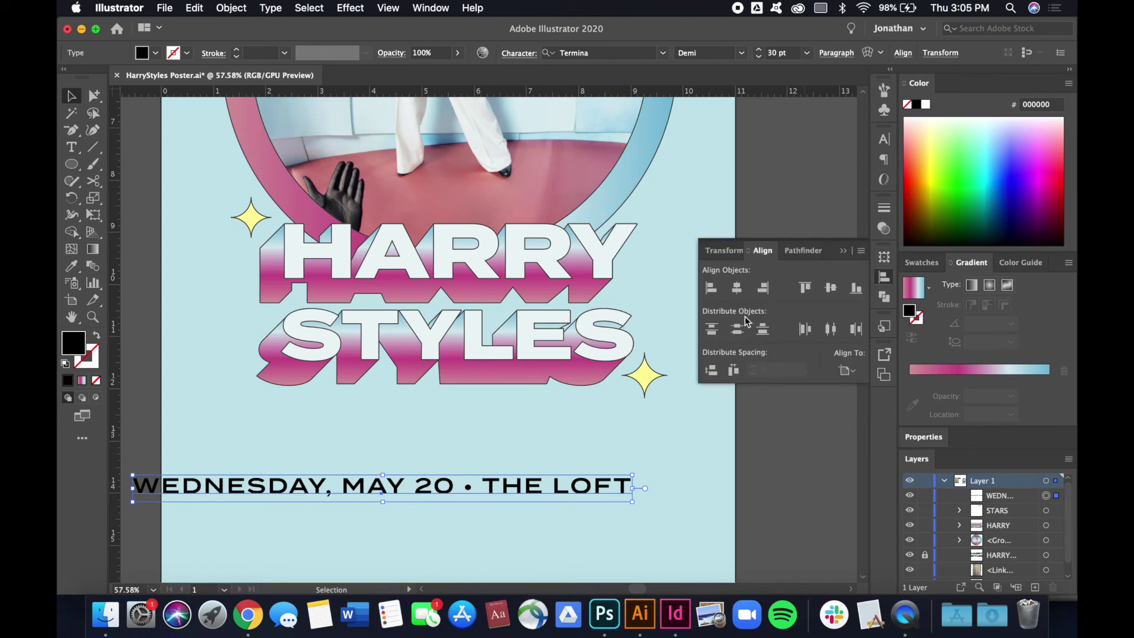
click(742, 290)
click(843, 250)
click(759, 380)
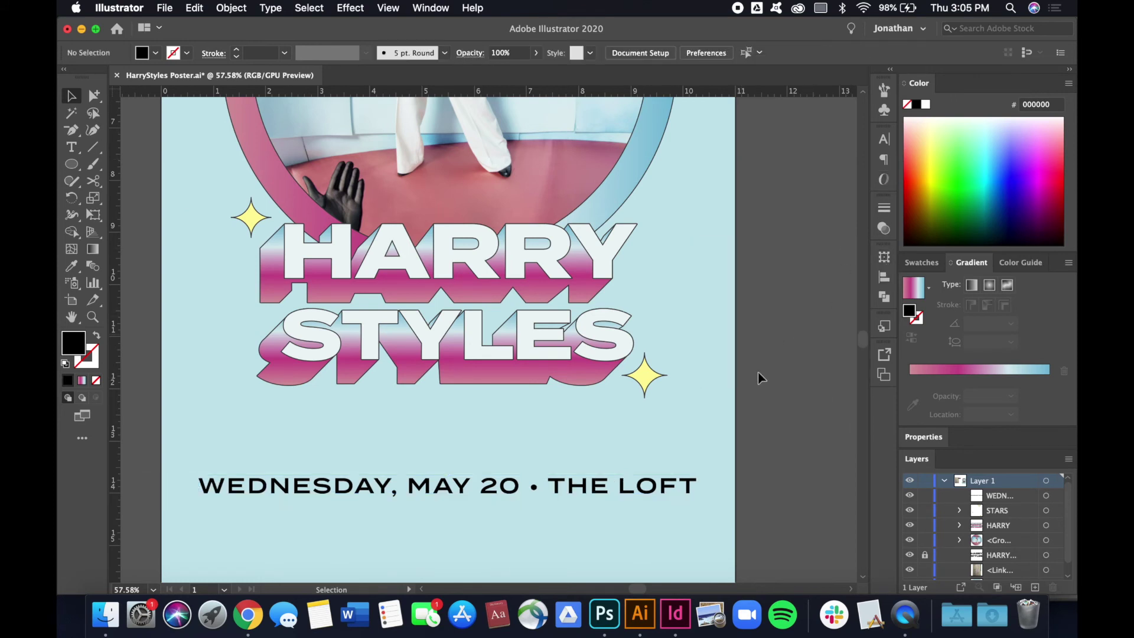
- Scale the date line down to about 25 pt and move it up closer to the title
key(super+0)
scroll(640, 466, up, 2)
drag(577, 507, 594, 475)
click(686, 476)
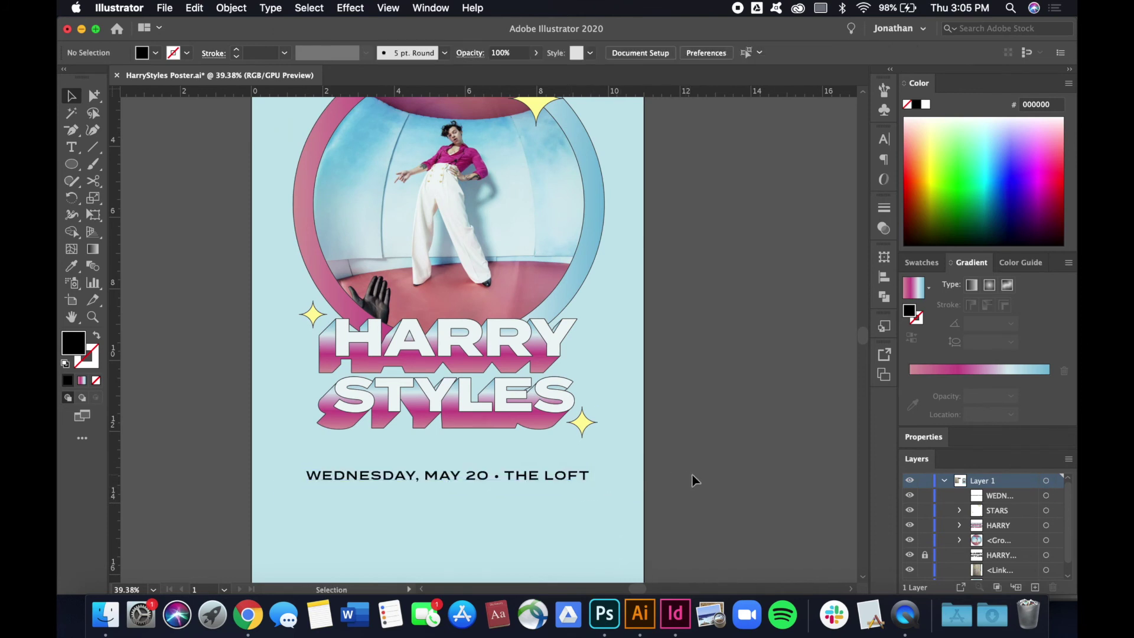
key(super+0)
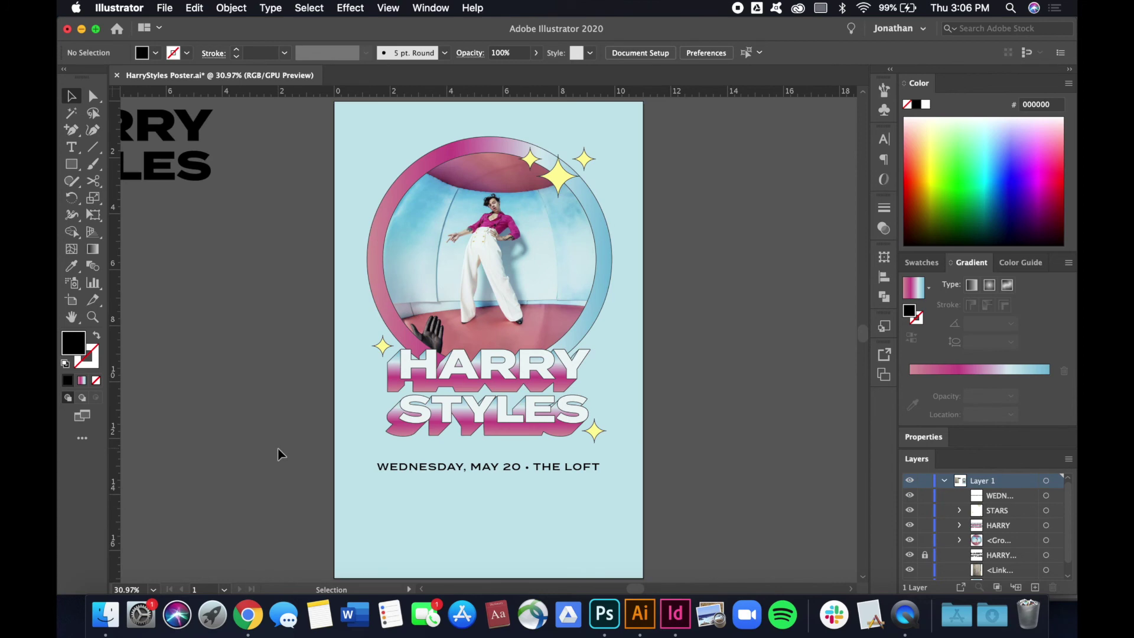
scroll(278, 454, up, 5)
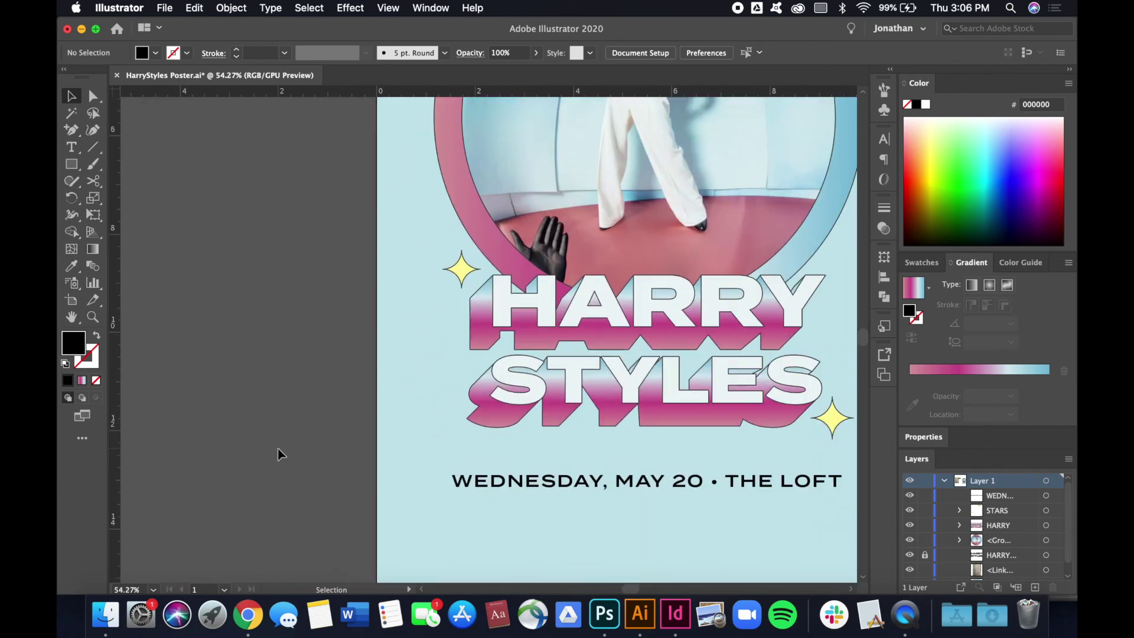
- Draw a thin rectangular bar as wide as the date line beneath it, and copy the title's off-white fill and outline onto it
key(m)
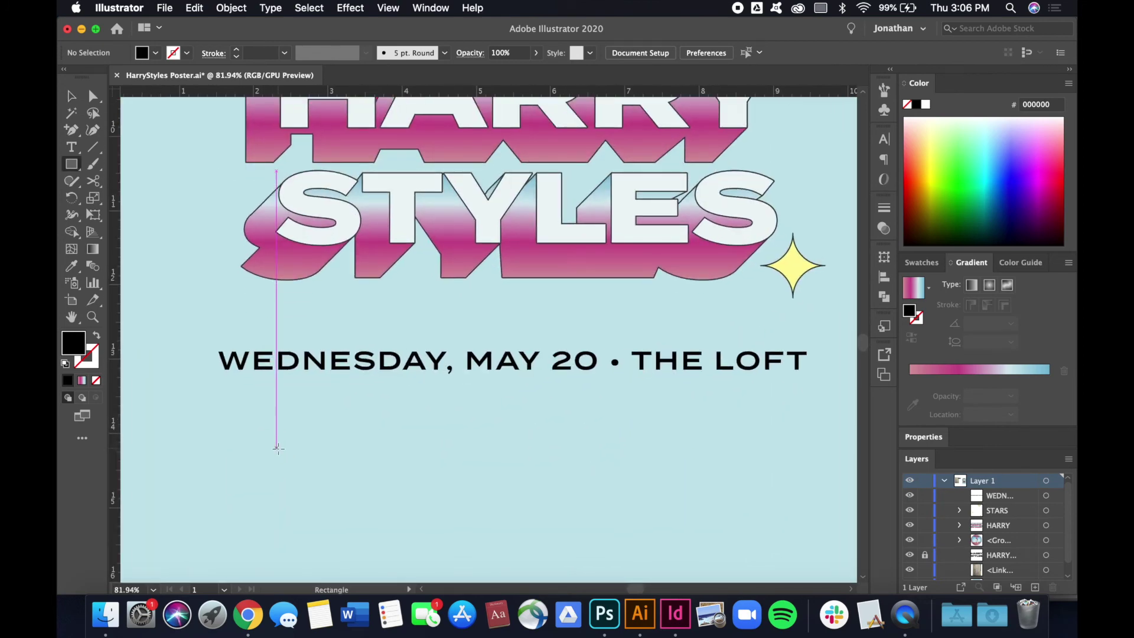
drag(217, 379, 810, 391)
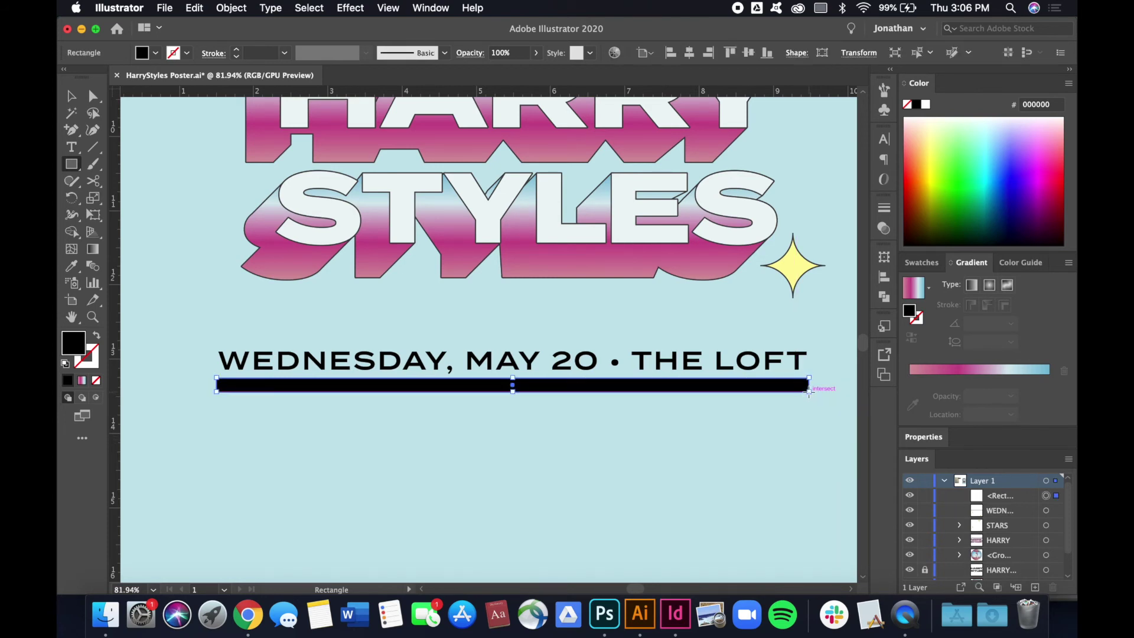
key(i)
click(767, 229)
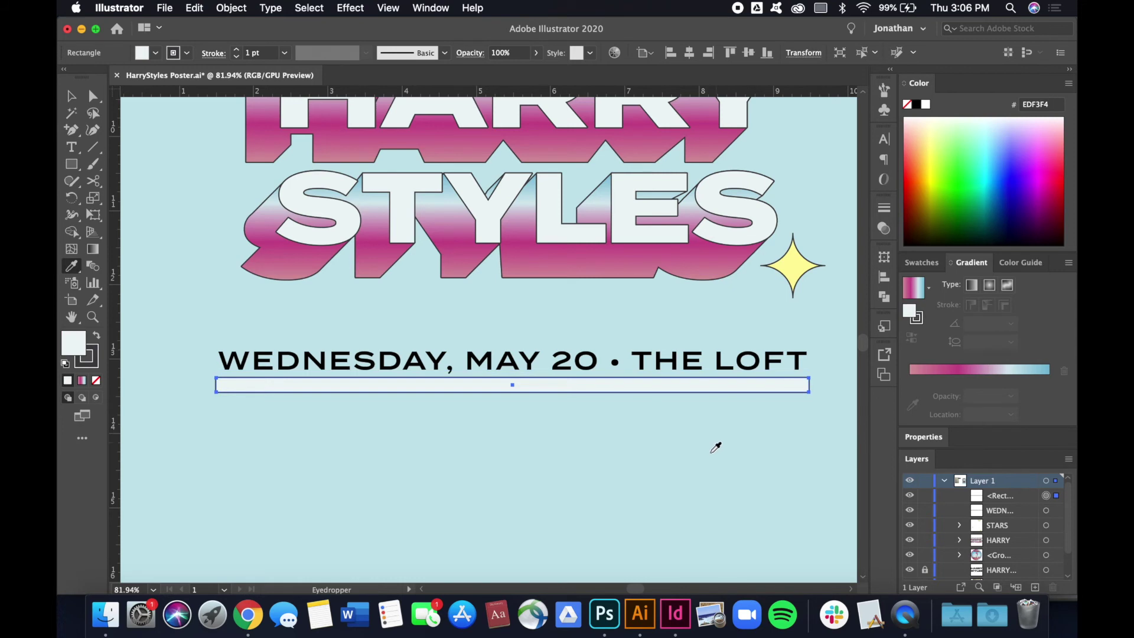
key(v)
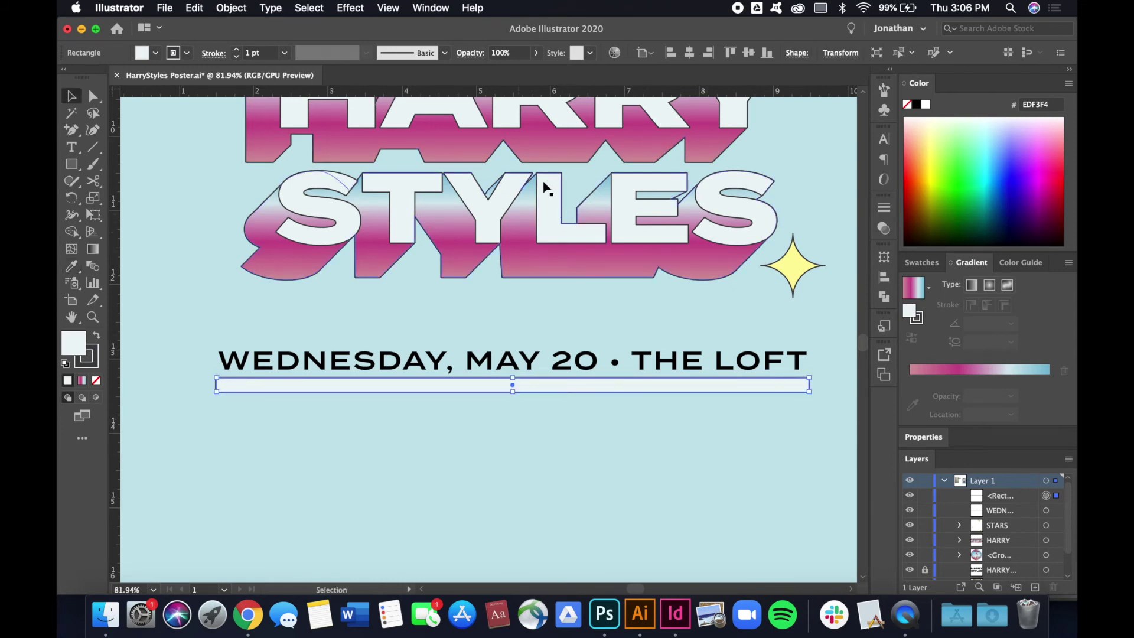
- Make the bar slightly thinner and place a duplicate behind it, offset down and to the left
scroll(527, 400, up, 3)
drag(506, 390, 506, 381)
scroll(508, 388, left, 5)
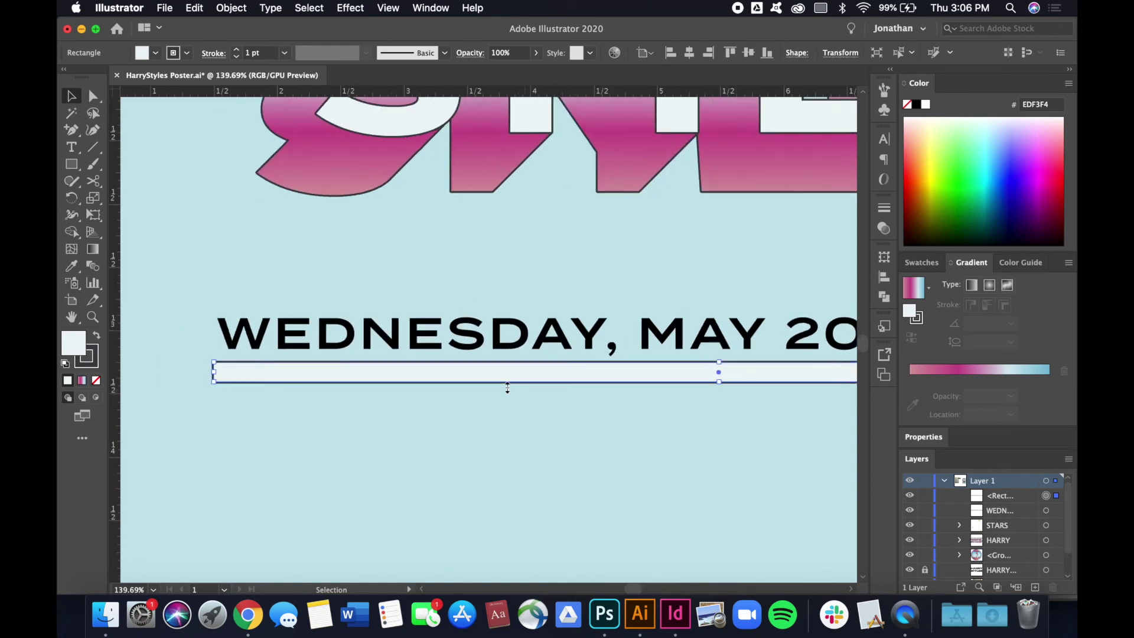
scroll(507, 388, left, 3)
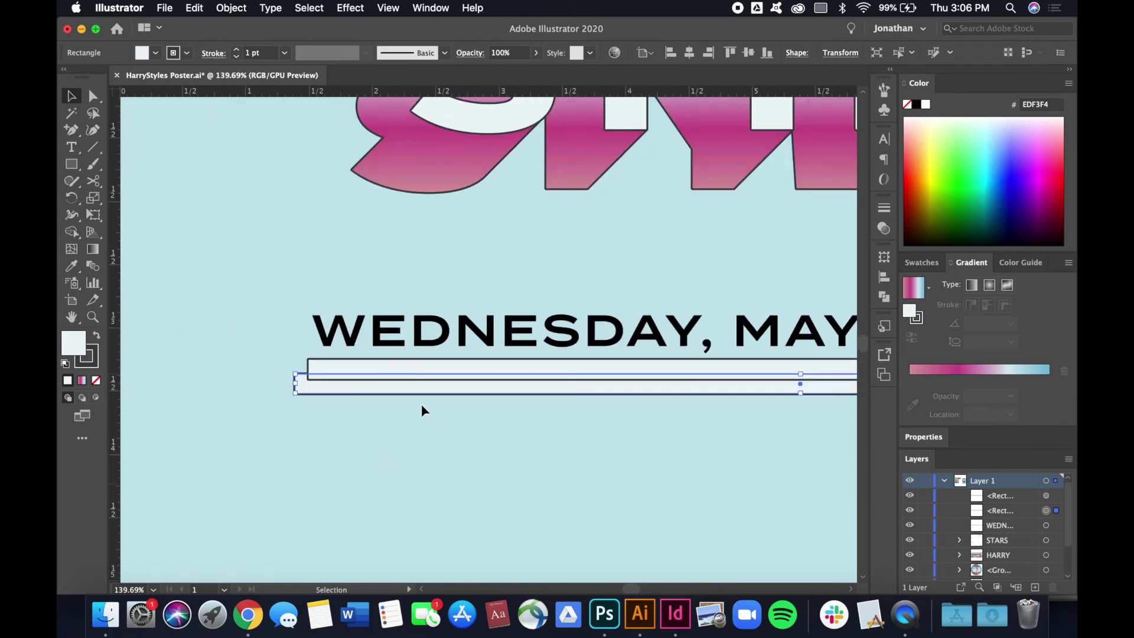
scroll(498, 427, up, 3)
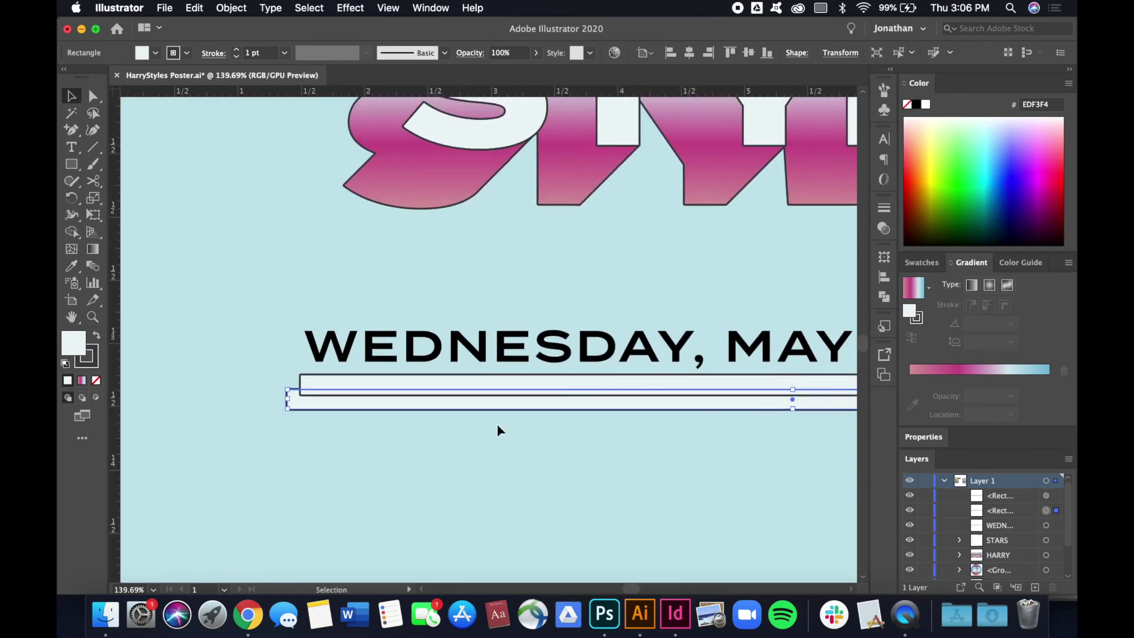
- Add an anchor point to the rear bar's top edge and slant its left end to meet the front bar's upper-left corner
key(plus)
scroll(295, 464, up, 3)
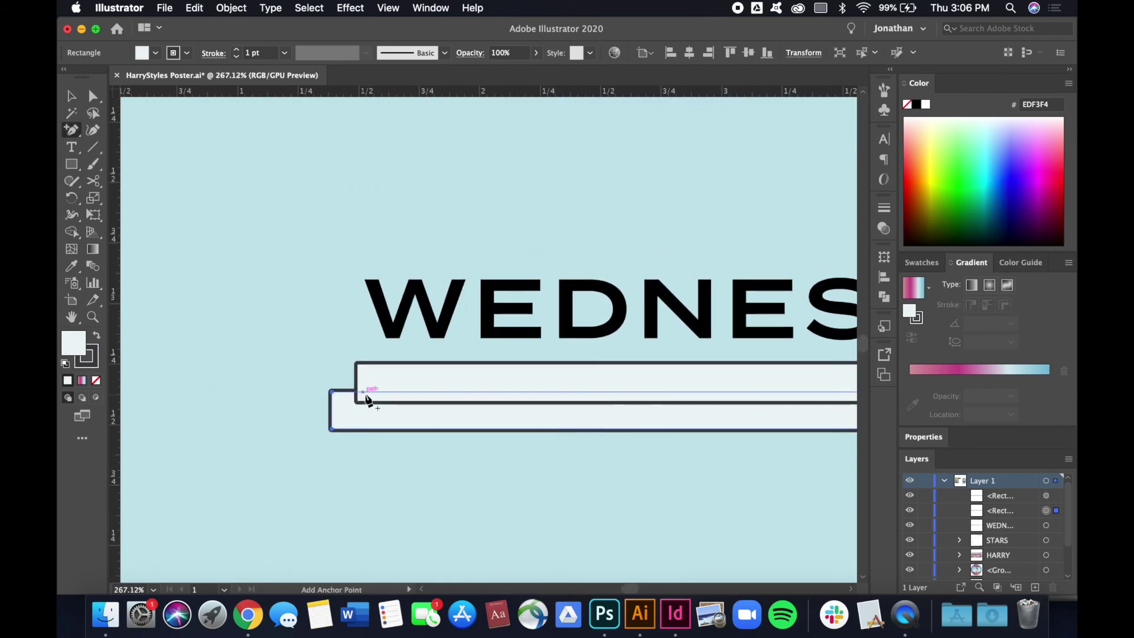
click(357, 393)
key(a)
drag(357, 392, 352, 364)
scroll(576, 427, right, 15)
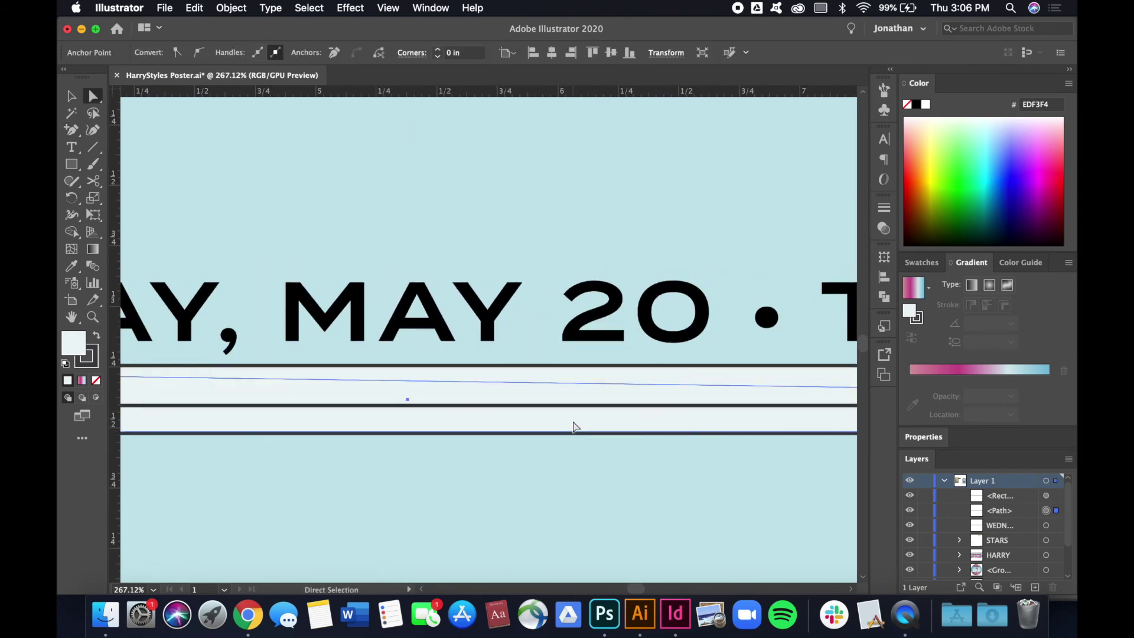
scroll(576, 426, left, 3)
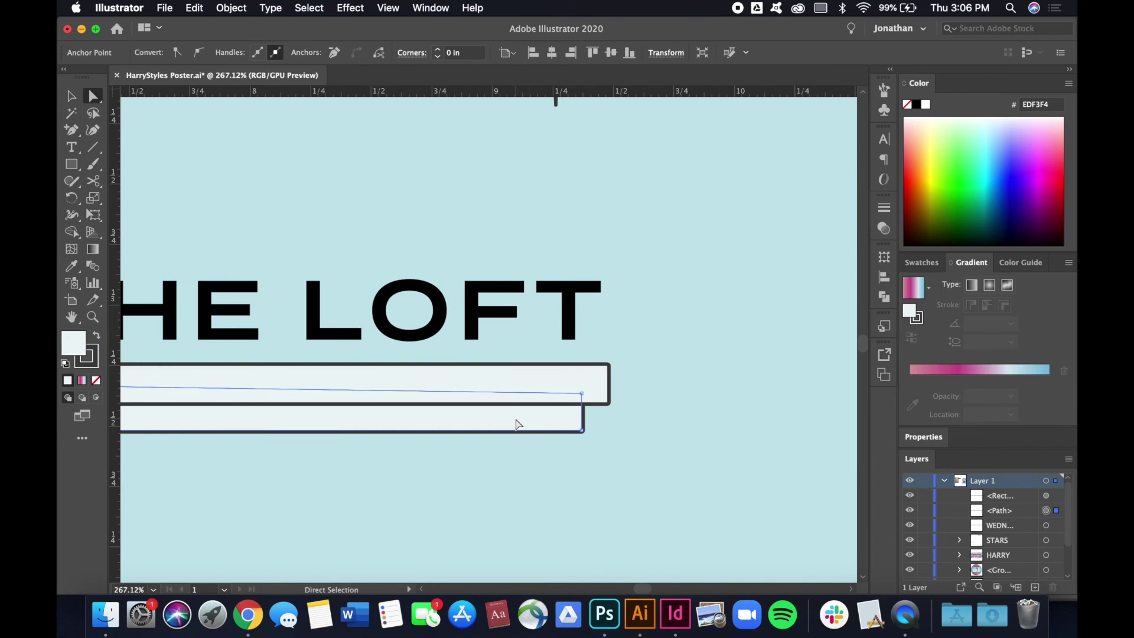
- Add an anchor point to the rear bar's right edge and slant that end to meet the front bar's lower-right corner
key(plus)
click(582, 408)
key(a)
drag(582, 408, 608, 403)
click(642, 414)
scroll(642, 414, down, 10)
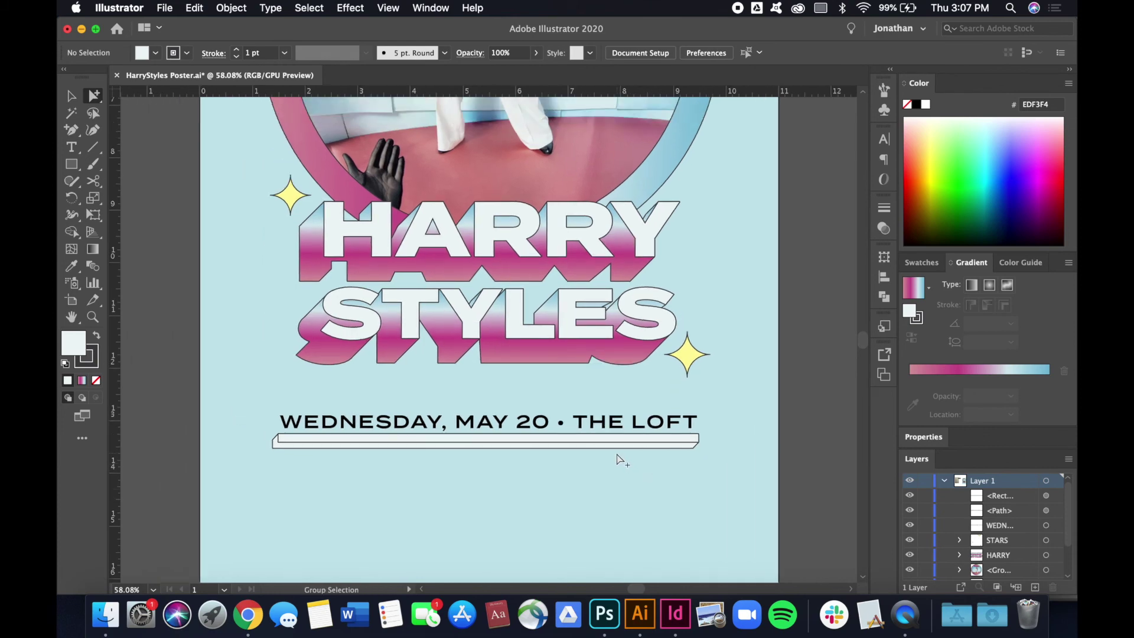
- Fill the rear bar with the pink-to-blue gradient sampled from the title's block shadow
click(618, 448)
key(i)
click(628, 356)
key(v)
click(788, 344)
key(super+0)
scroll(725, 486, up, 1)
scroll(726, 490, up, 3)
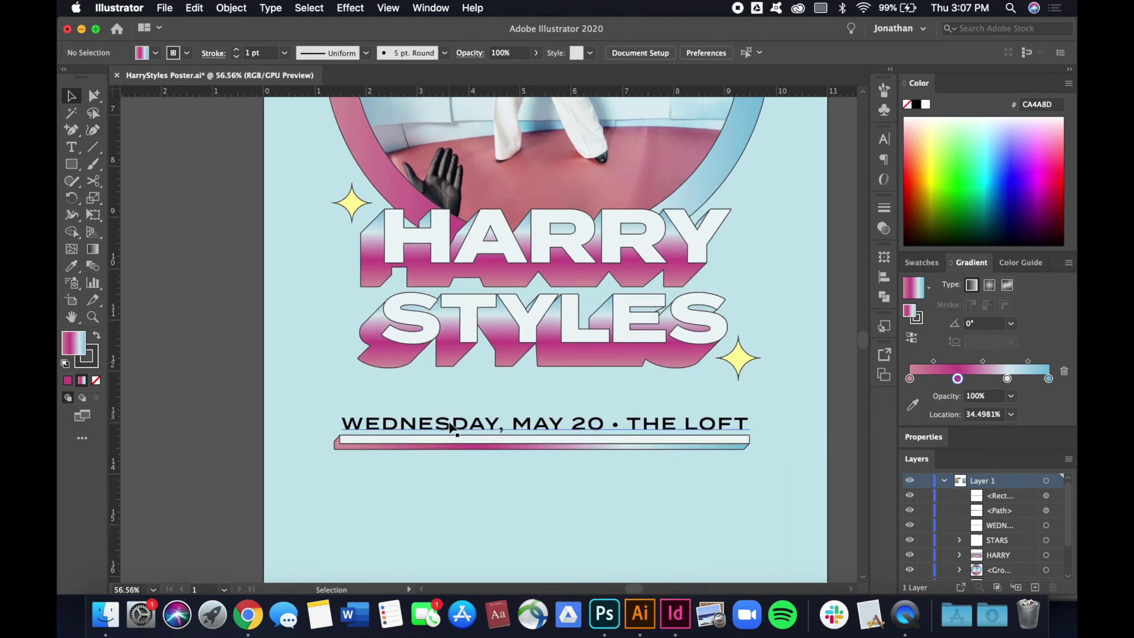
- Change the date line's font weight to Medium
click(618, 422)
click(741, 53)
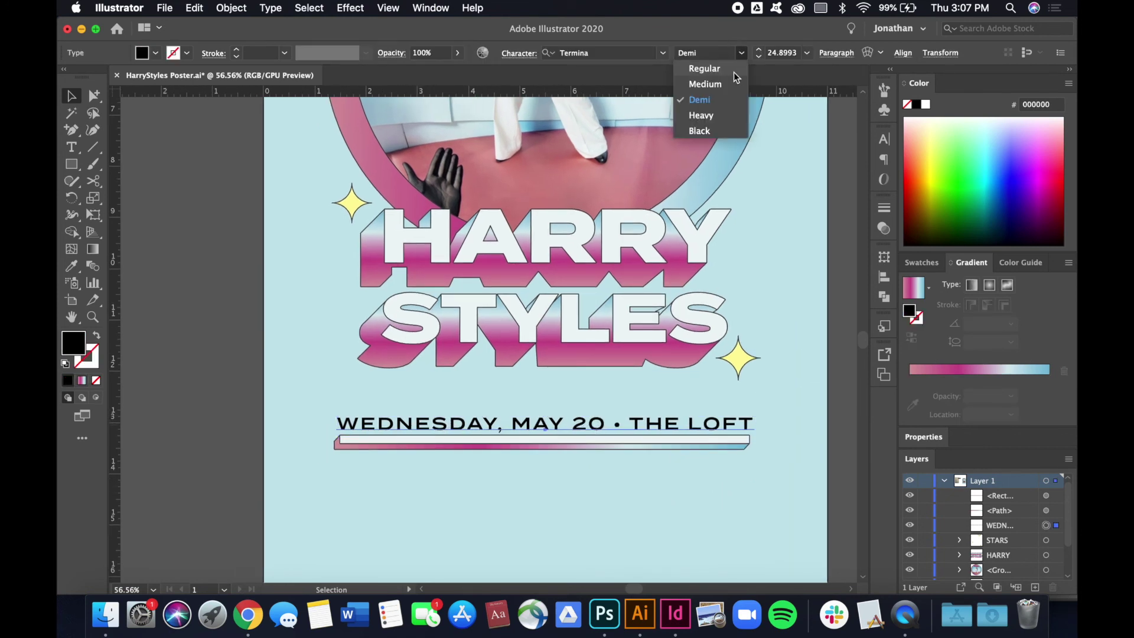
click(730, 82)
key(super+shift+a)
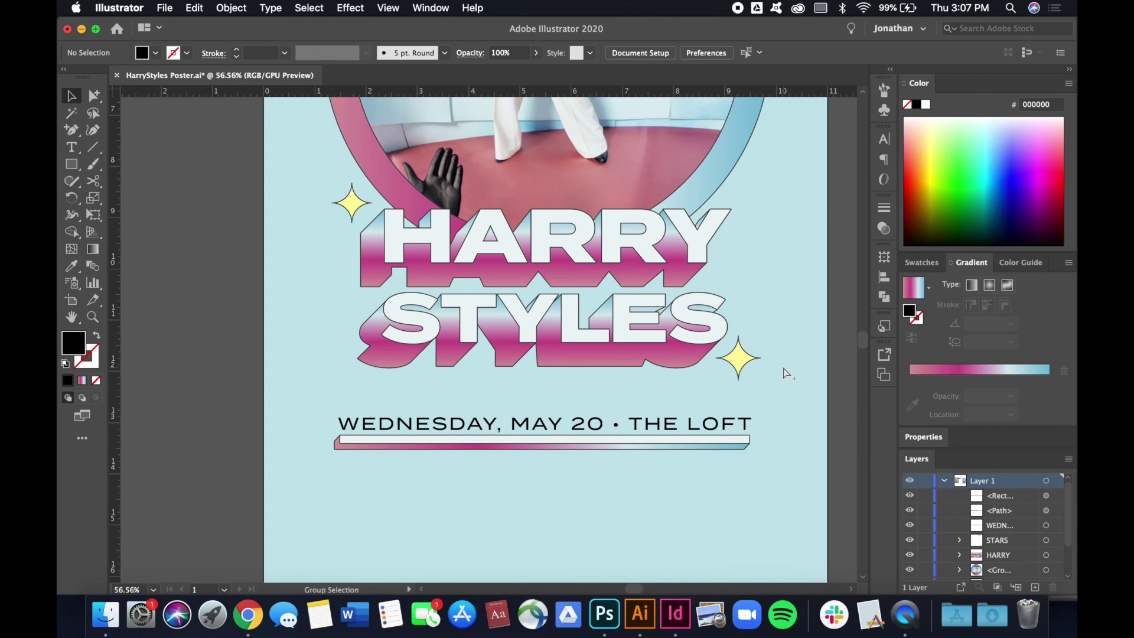
scroll(788, 373, down, 3)
scroll(675, 456, up, 5)
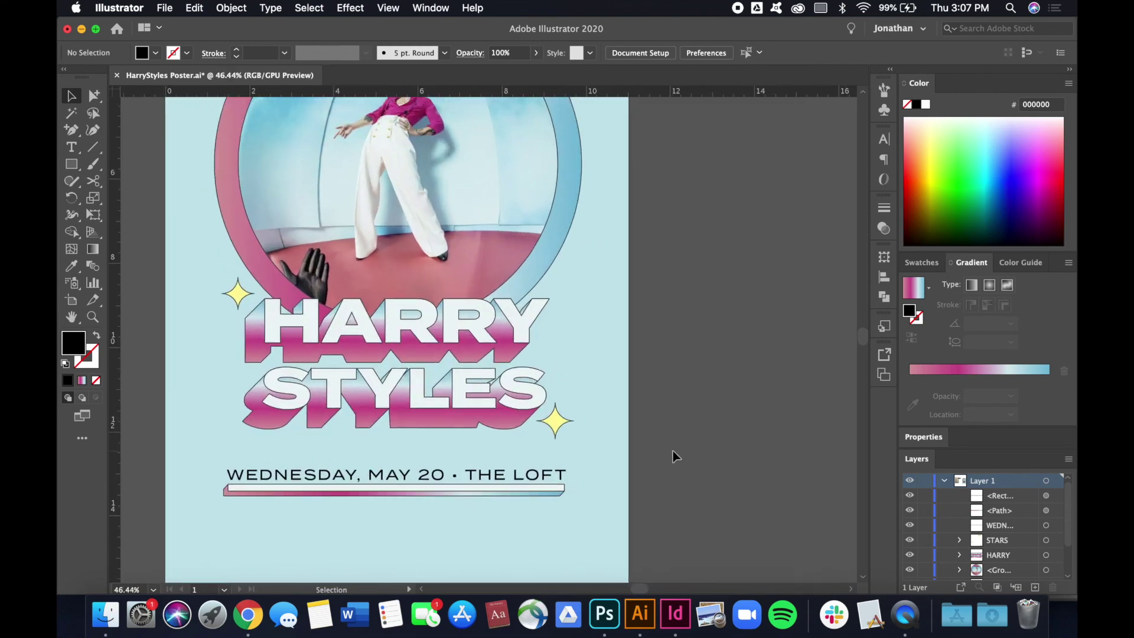
- Change the date in the text line to "TUESDAY, MAY 19", keeping the venue name
key(t)
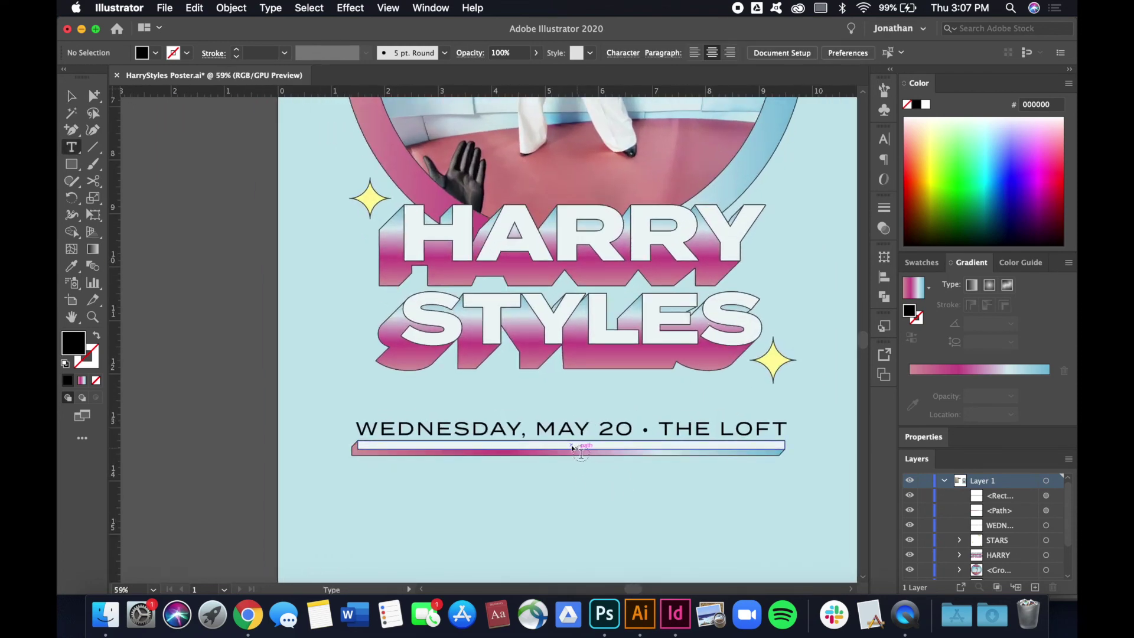
drag(520, 430, 343, 421)
text(TUESDAY)
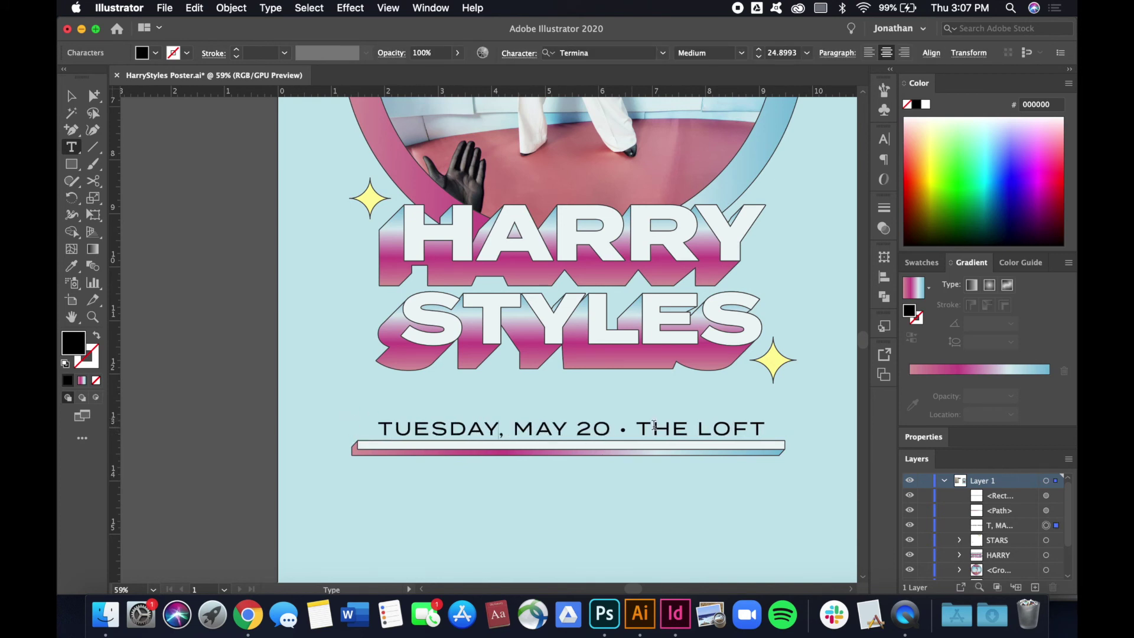
key(BackSpace)
key(BackSpace)
text(19)
key(Escape)
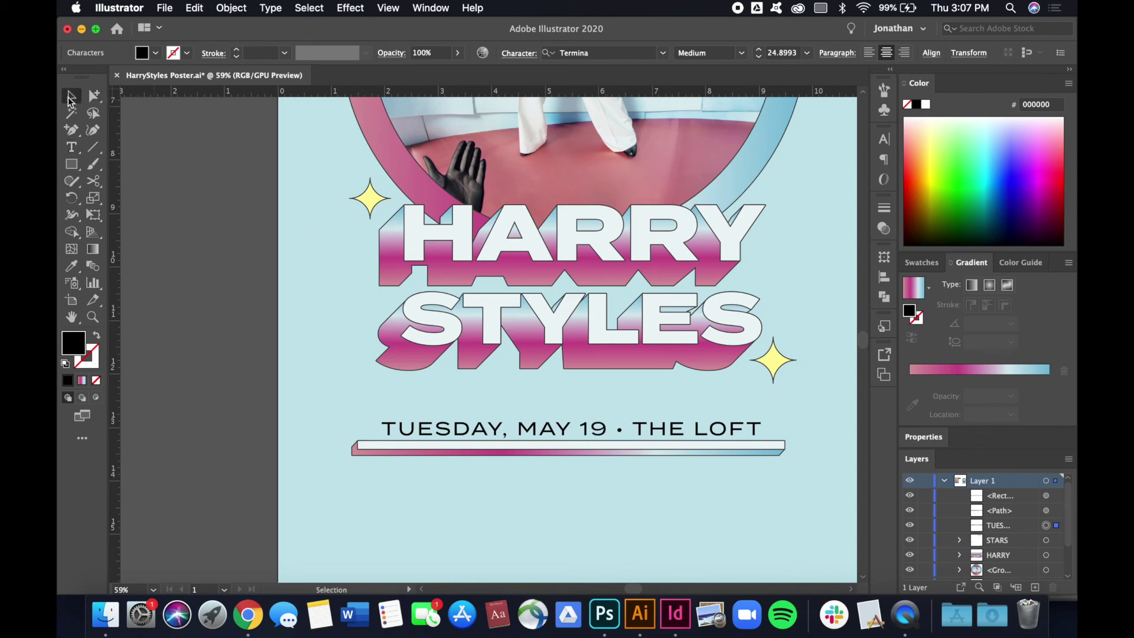
- Scale up the date line to match the bar's width and move the two-part bar down slightly below it
drag(763, 430, 789, 431)
click(814, 436)
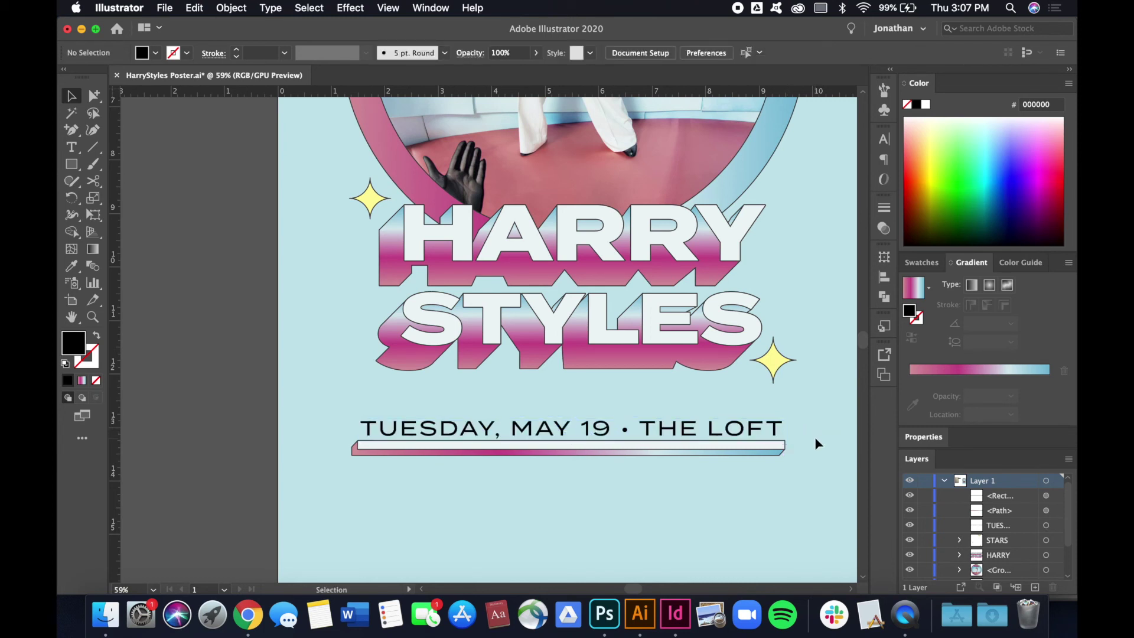
drag(734, 472, 725, 442)
click(612, 539)
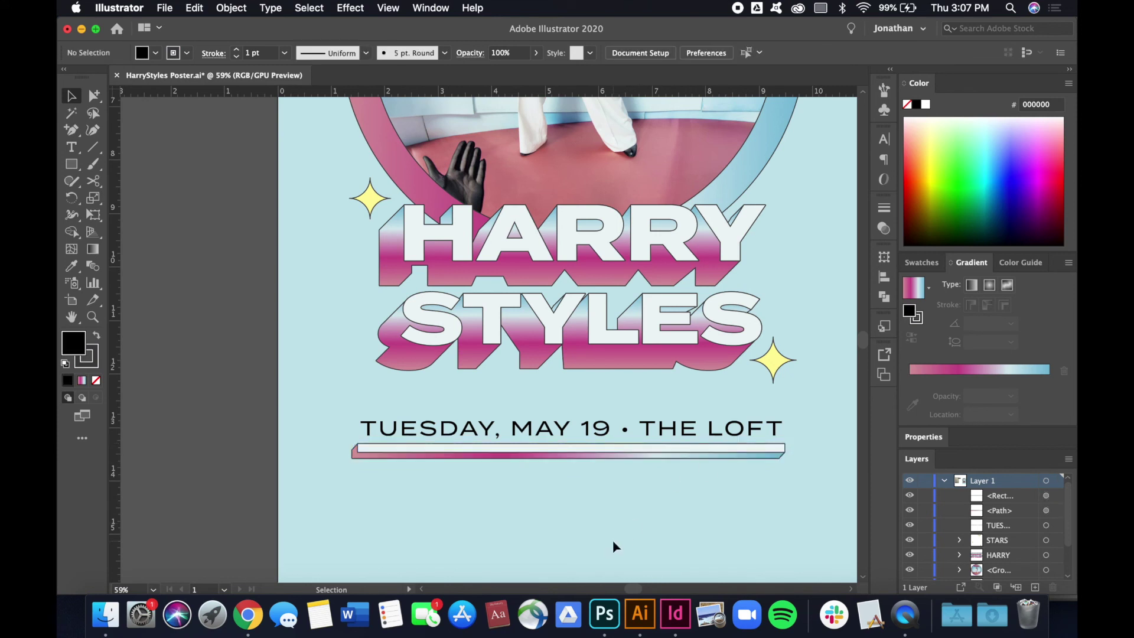
- Move the date line and the two-part bar beneath it slightly down together, away from the title
key(super+0)
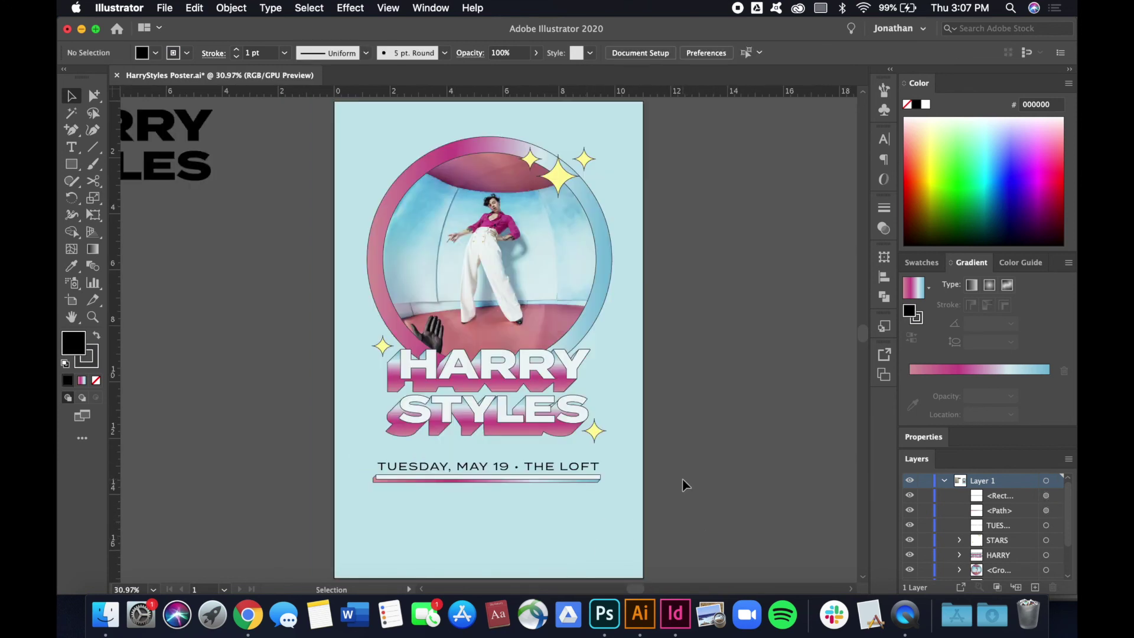
scroll(684, 484, left, 1)
scroll(684, 485, right, 1)
scroll(645, 478, up, 2)
scroll(644, 473, left, 3)
drag(754, 425, 614, 460)
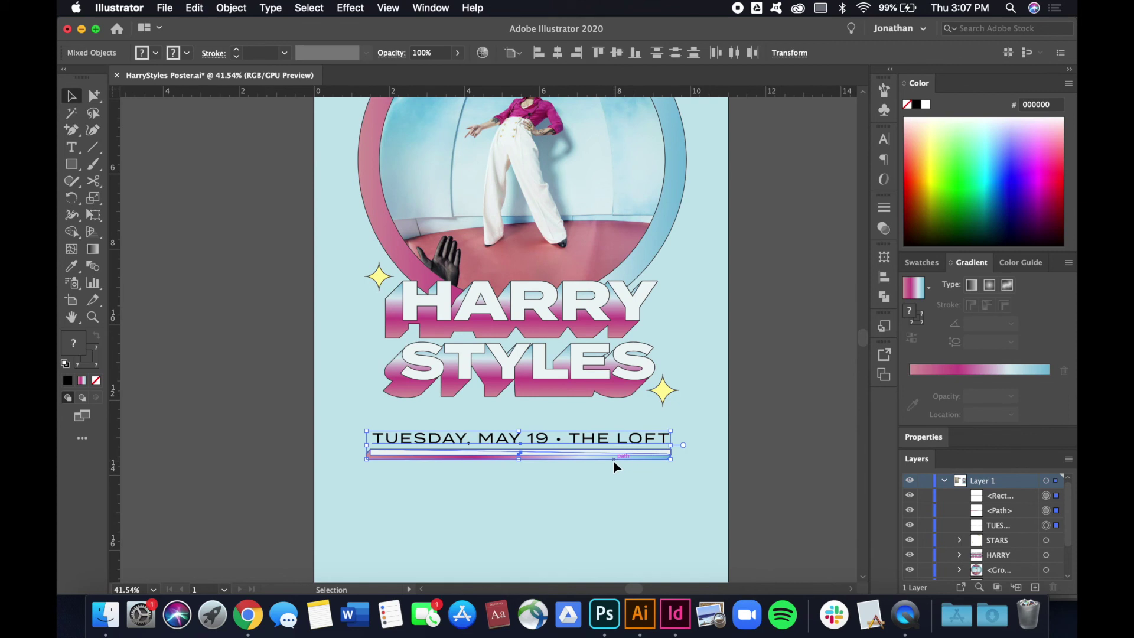
click(757, 494)
key(super+0)
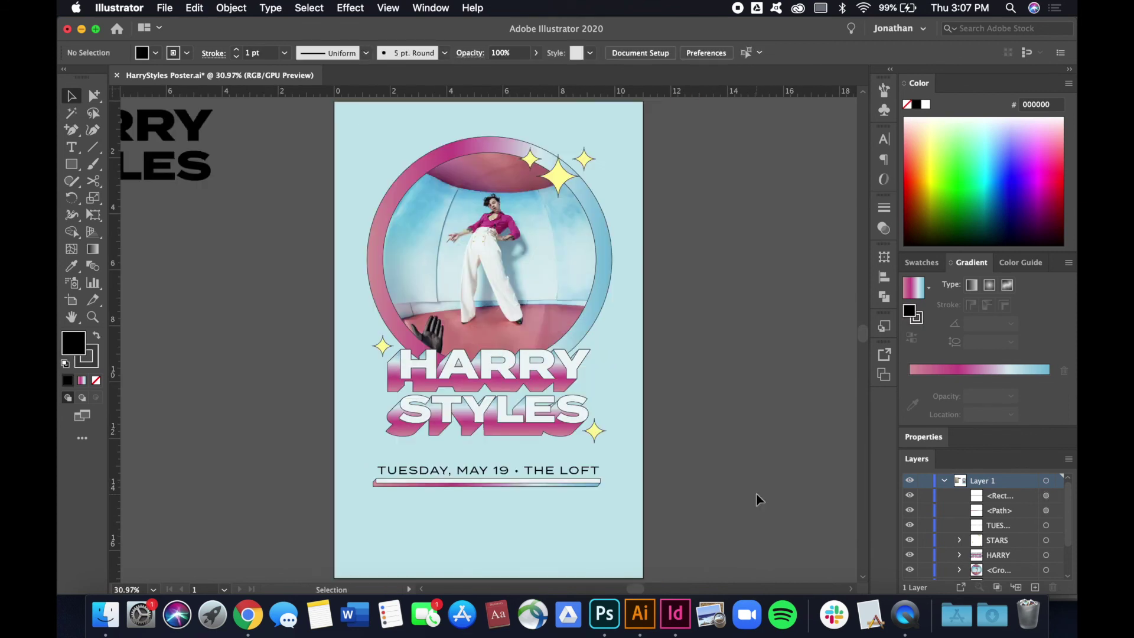
- Change the date line's font weight to Demi and save the poster document
click(572, 476)
click(741, 53)
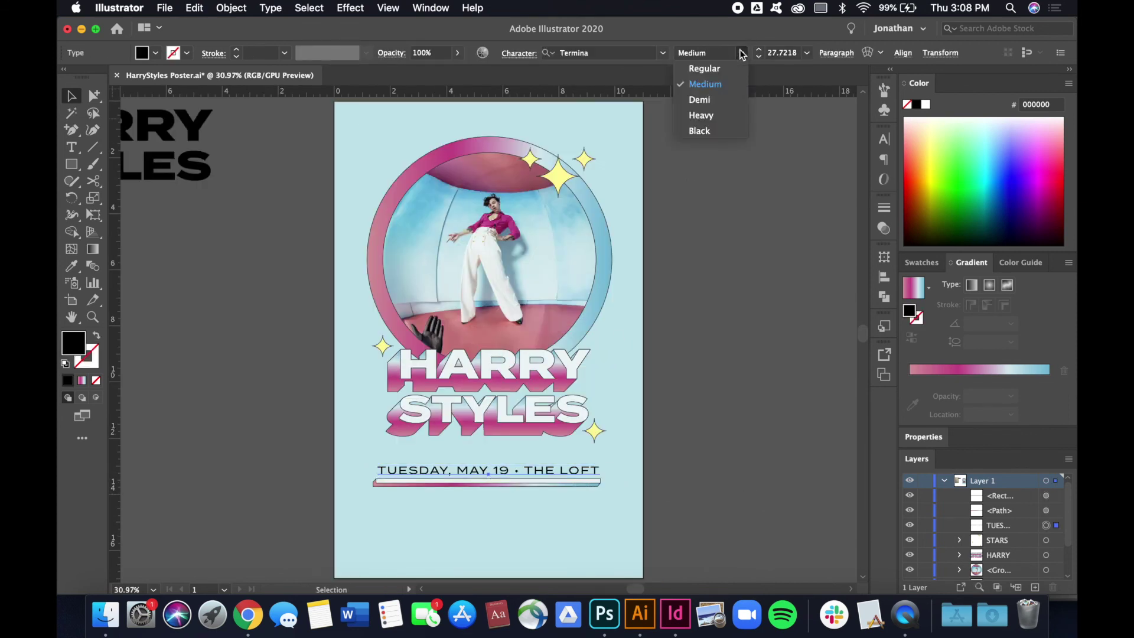
click(725, 98)
click(734, 311)
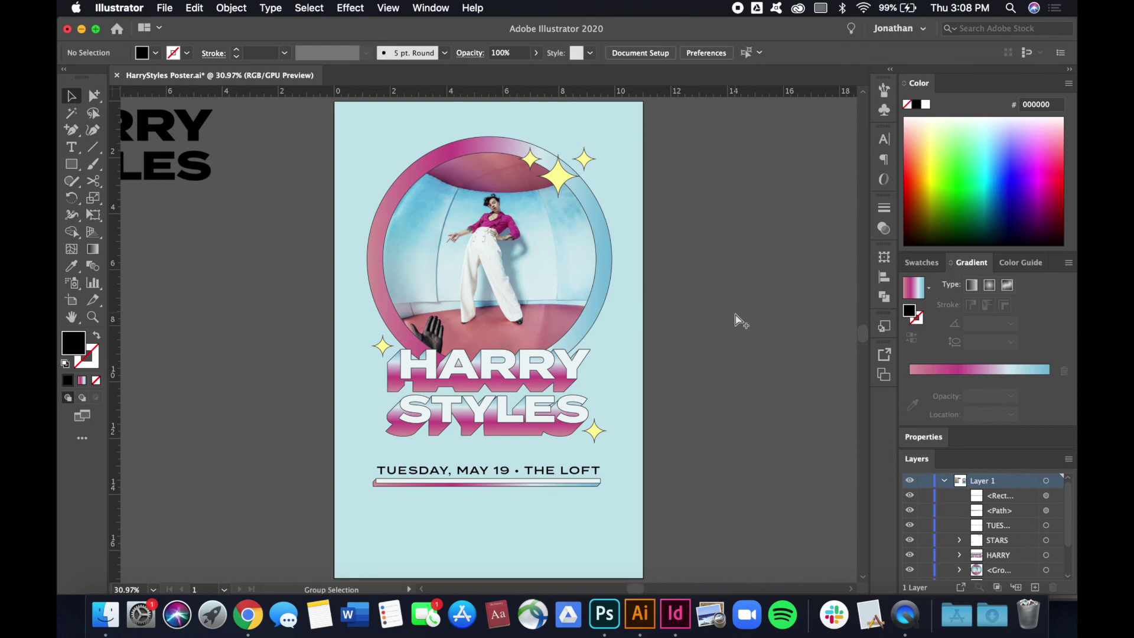
key(super+s)
- Open HarryStyles_FNL.indd from the Harry Stylez folder in InDesign and show its margins and guides
click(105, 618)
click(553, 127)
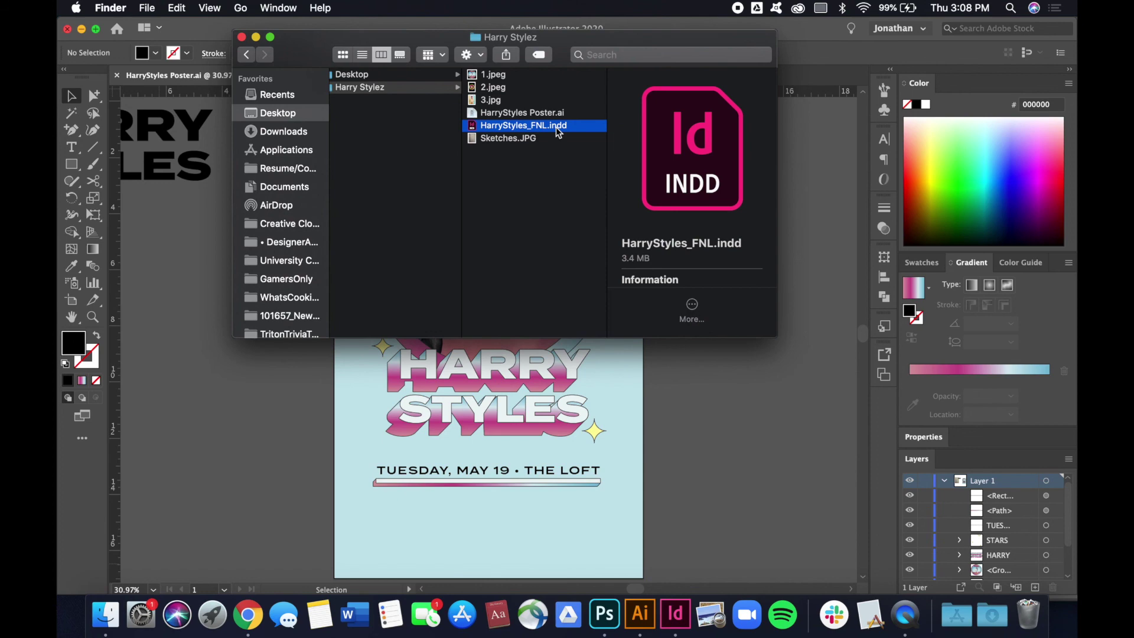
double_click(556, 128)
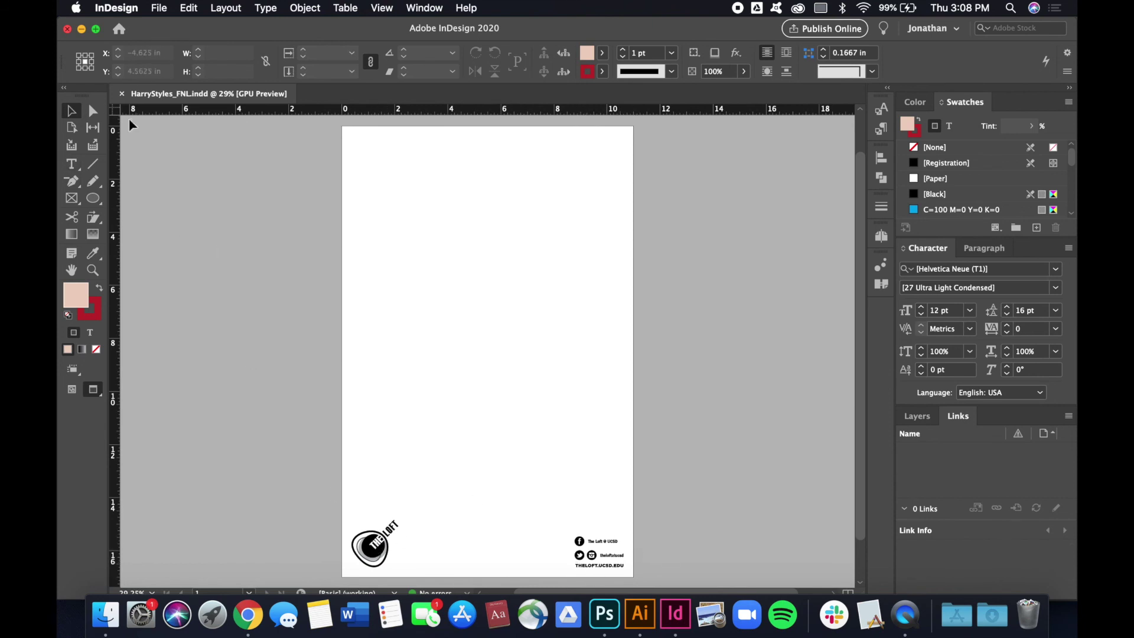
key(w)
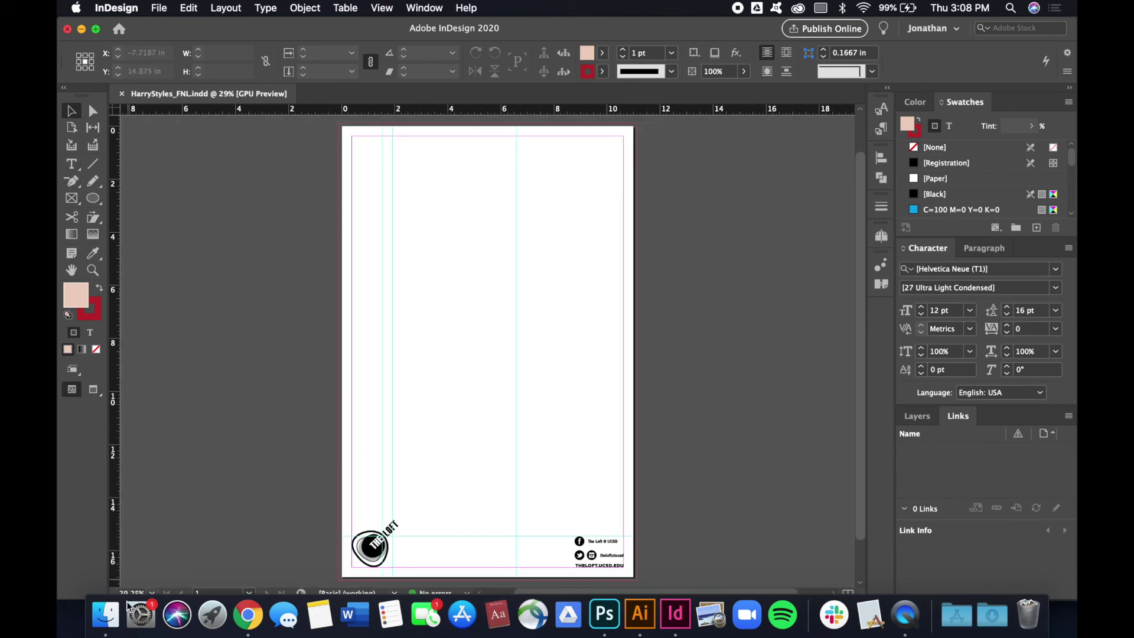
- Place HarryStyles Poster.ai from the Harry Stylez folder into the InDesign document at full size
click(109, 619)
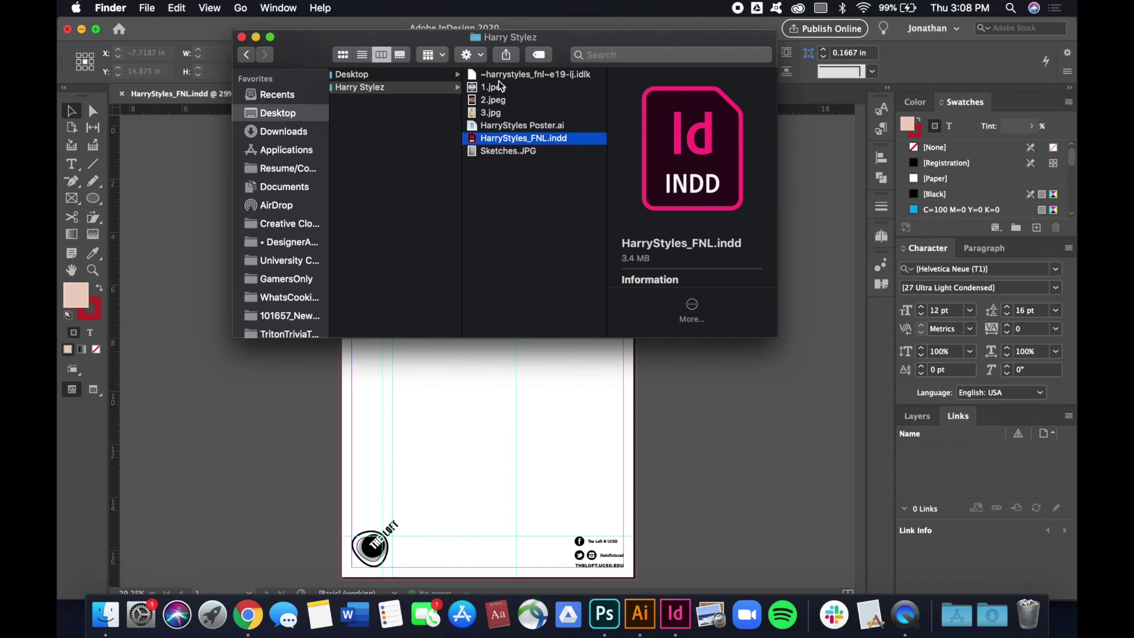
click(547, 126)
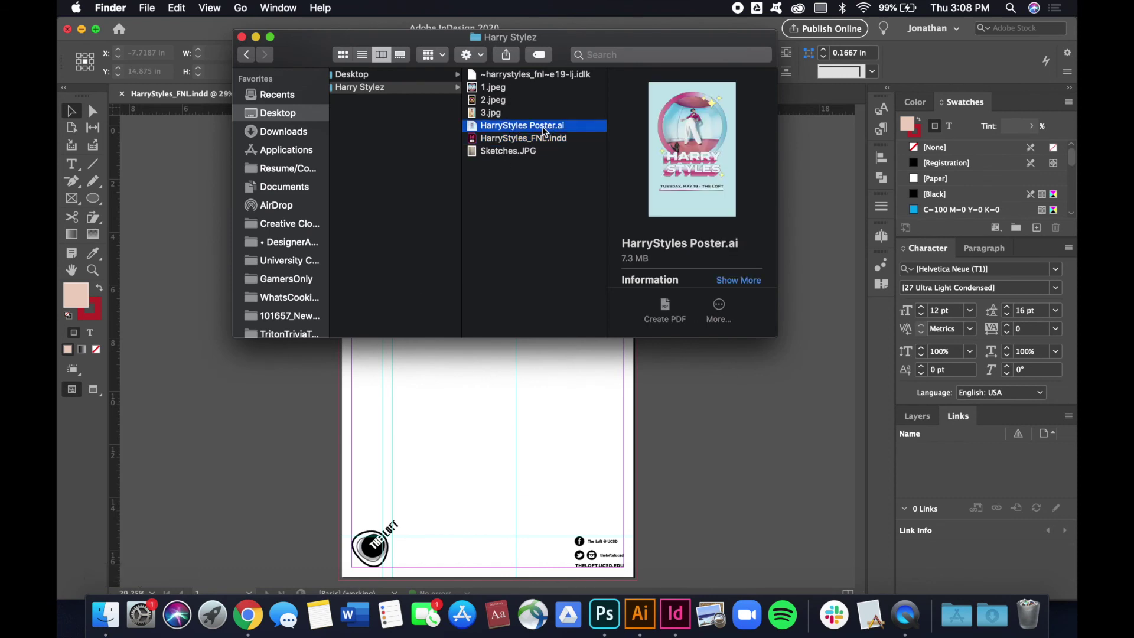
drag(560, 128, 514, 397)
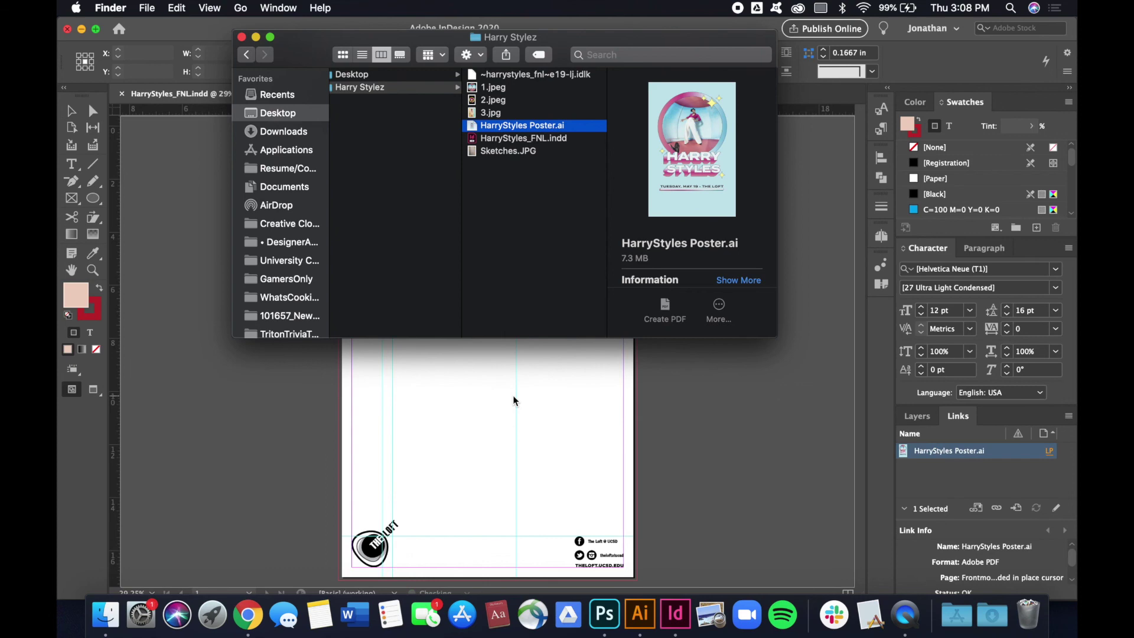
click(488, 258)
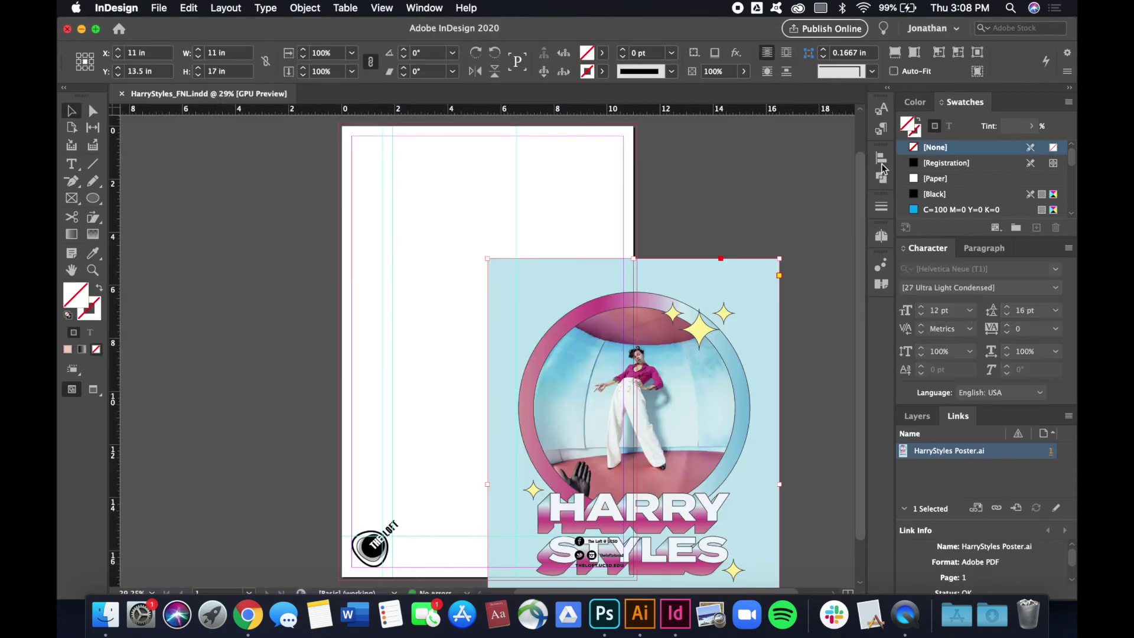
- Align the placed poster artwork to the page's vertical and horizontal centers
click(881, 158)
click(827, 193)
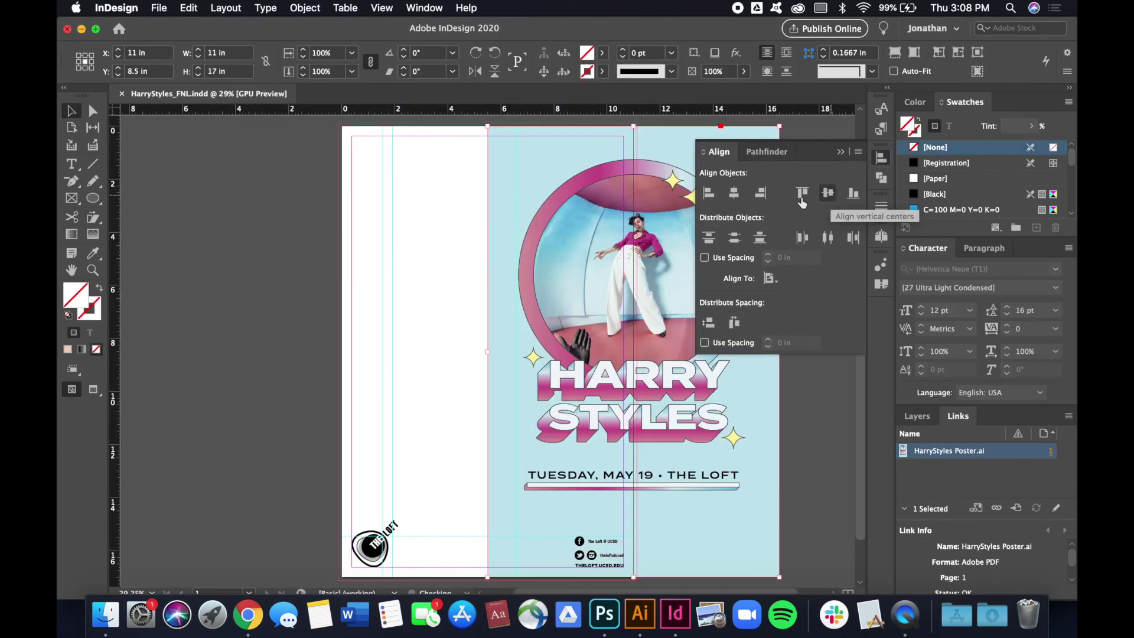
click(734, 192)
click(840, 152)
- Hide the guides, deselect the artwork and view the finished poster in full-screen presentation mode
key(w)
click(736, 359)
key(shift+w)
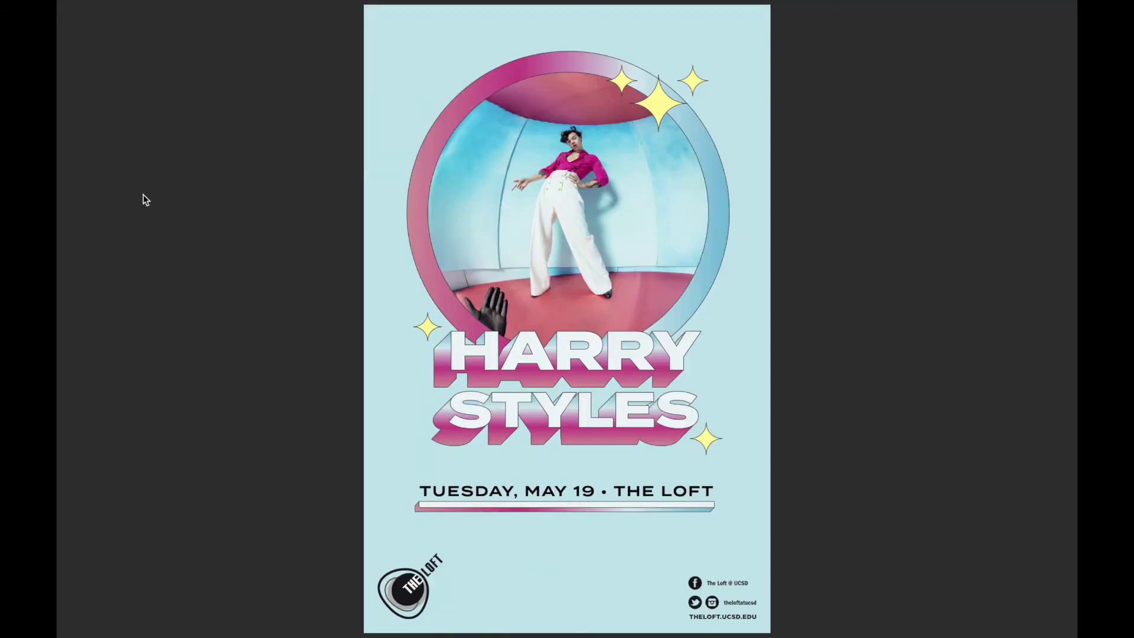